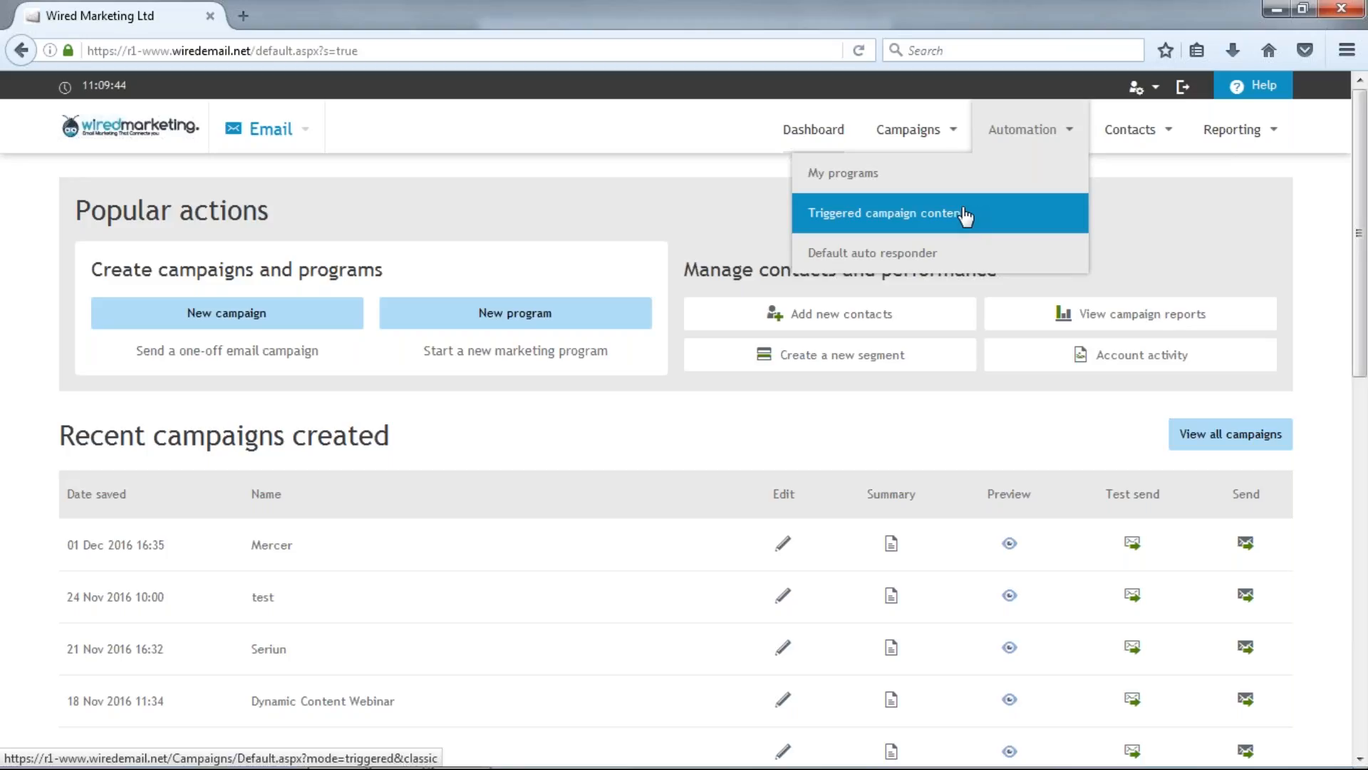
Open the triggered campaign content and look through the list of saved triggered campaigns
{"action": "left_click", "coordinate": [965, 215]}
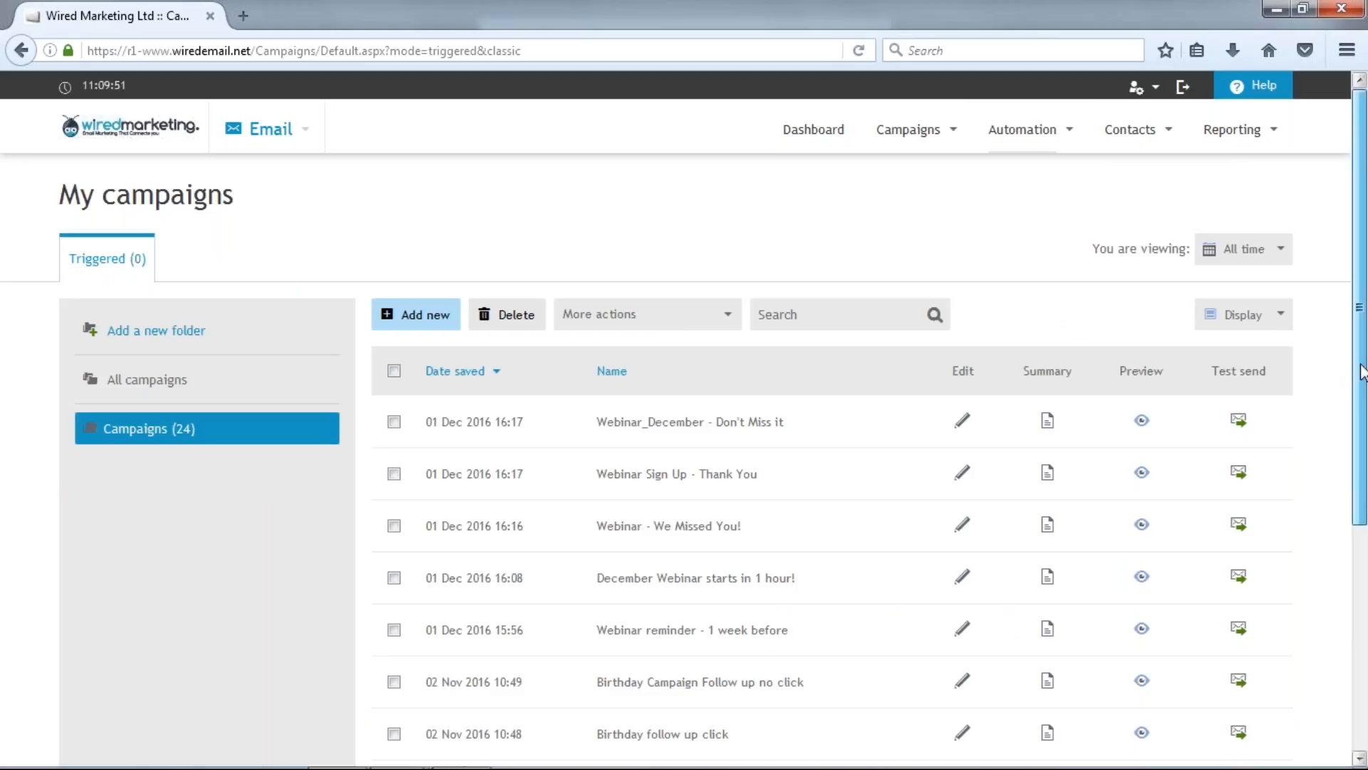
{"action": "left_click_drag", "start_coordinate": [1361, 371], "coordinate": [1361, 456]}
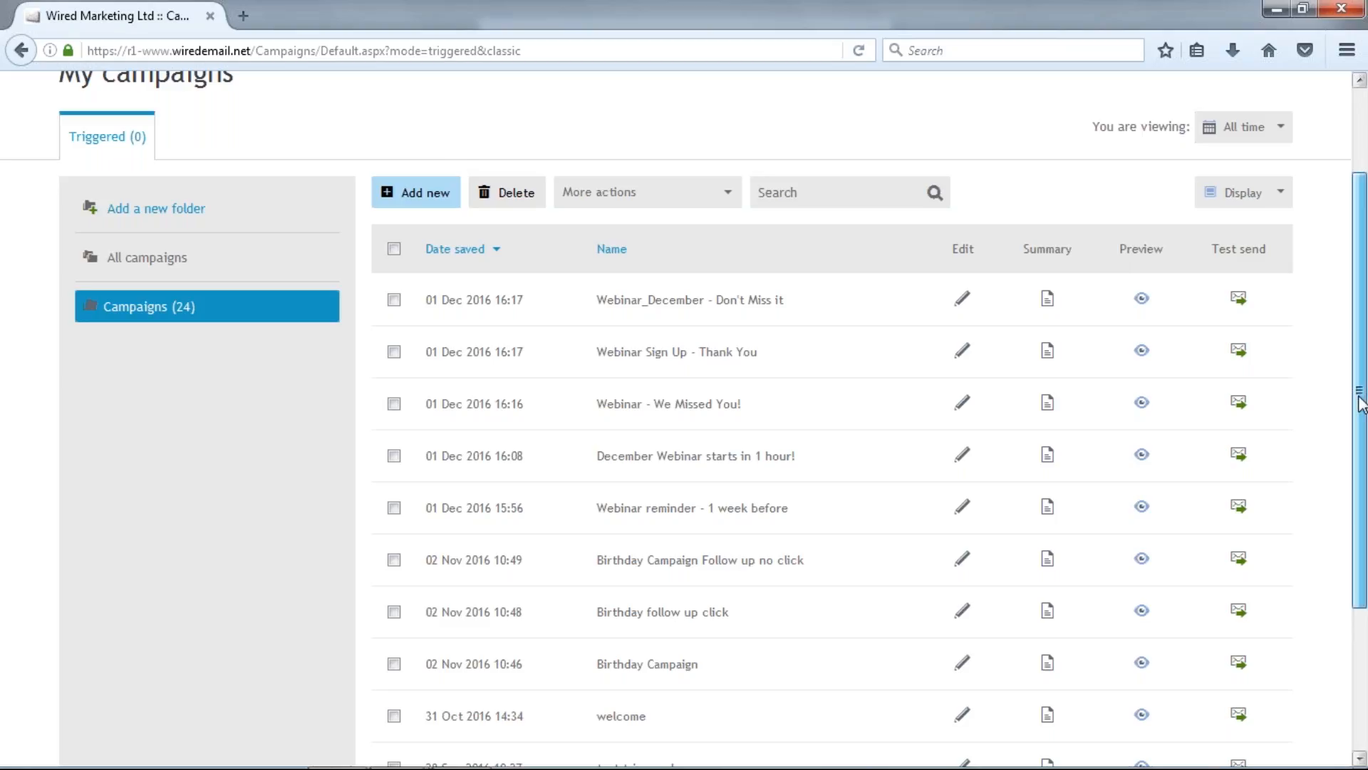
{"action": "left_click_drag", "start_coordinate": [1361, 403], "coordinate": [1363, 283]}
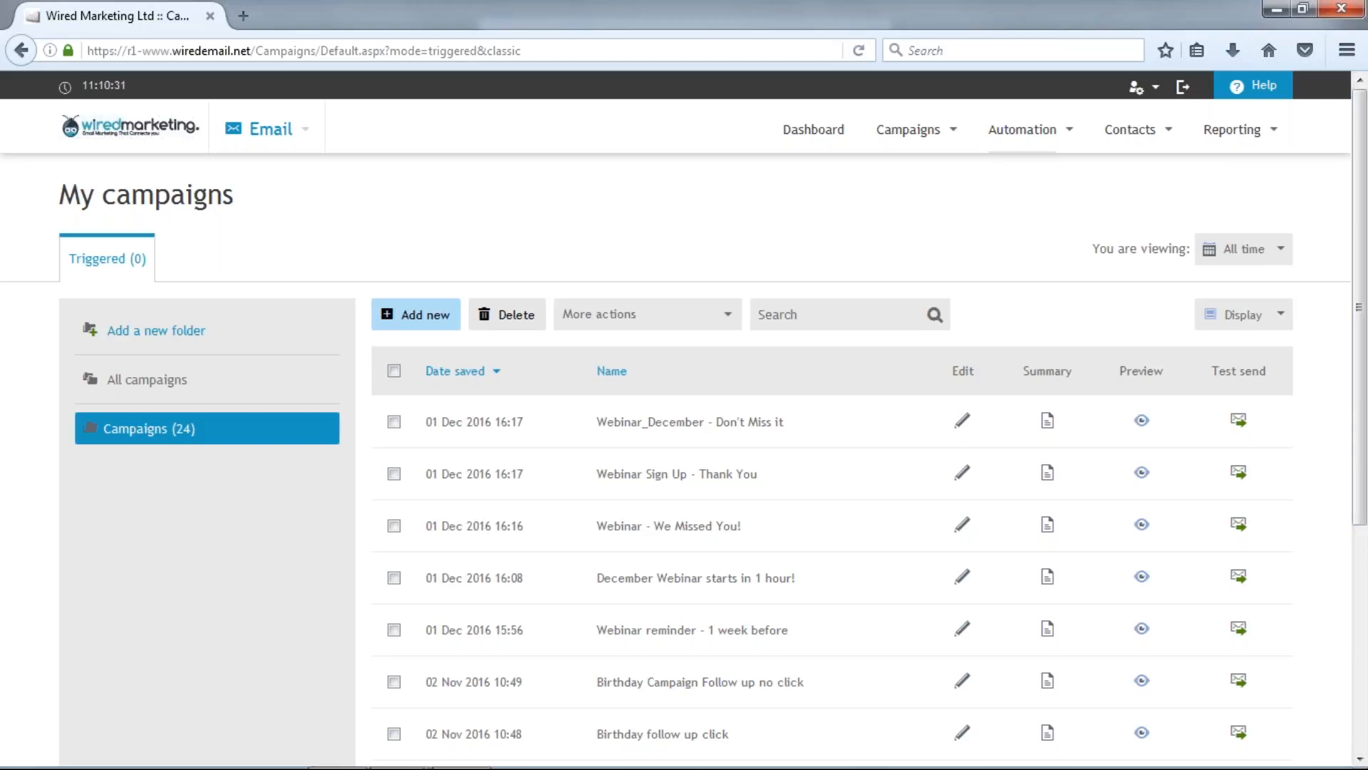
Open the list of automation programs and look through the existing entries
{"action": "mouse_move", "coordinate": [1026, 135]}
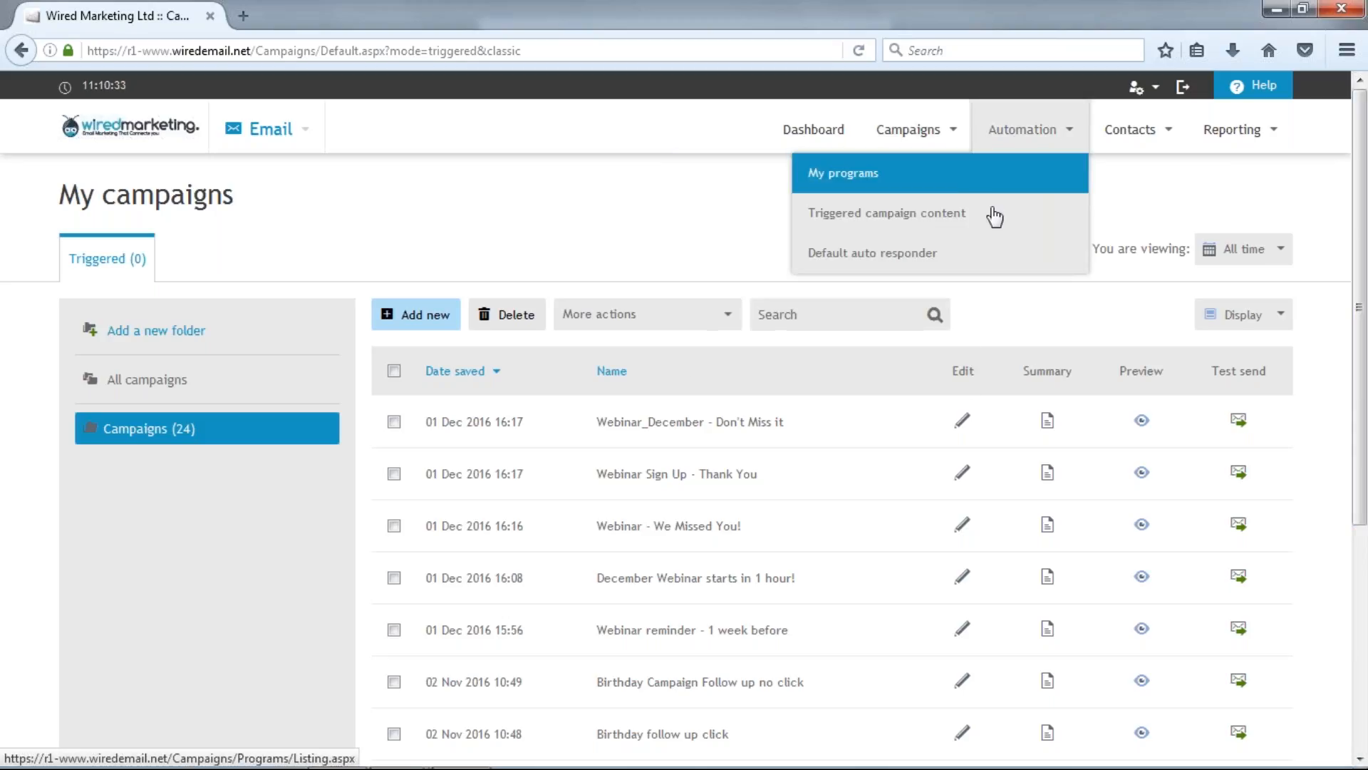
{"action": "left_click", "coordinate": [998, 191]}
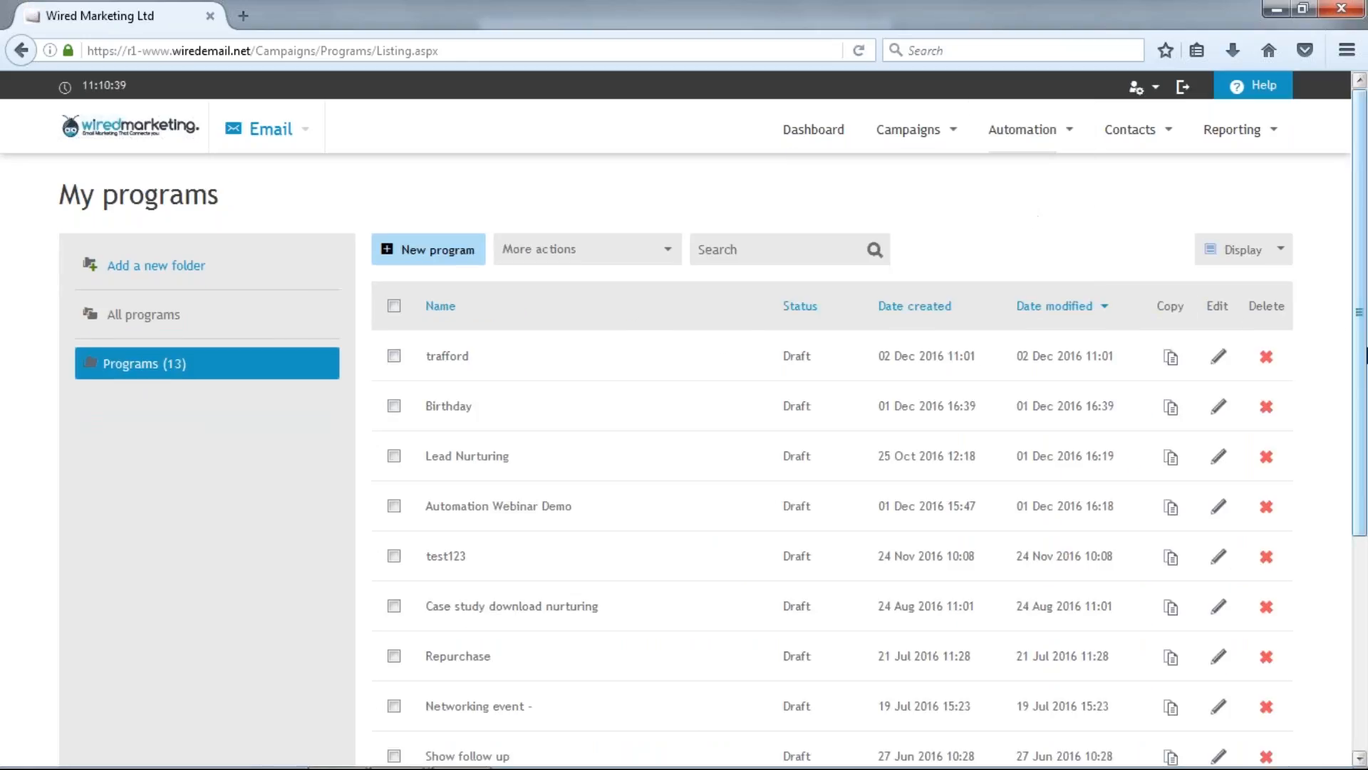
{"action": "mouse_move", "coordinate": [1364, 354]}
{"action": "left_mouse_down"}
{"action": "mouse_move", "coordinate": [1363, 500]}
{"action": "mouse_move", "coordinate": [1361, 378]}
{"action": "left_mouse_up"}
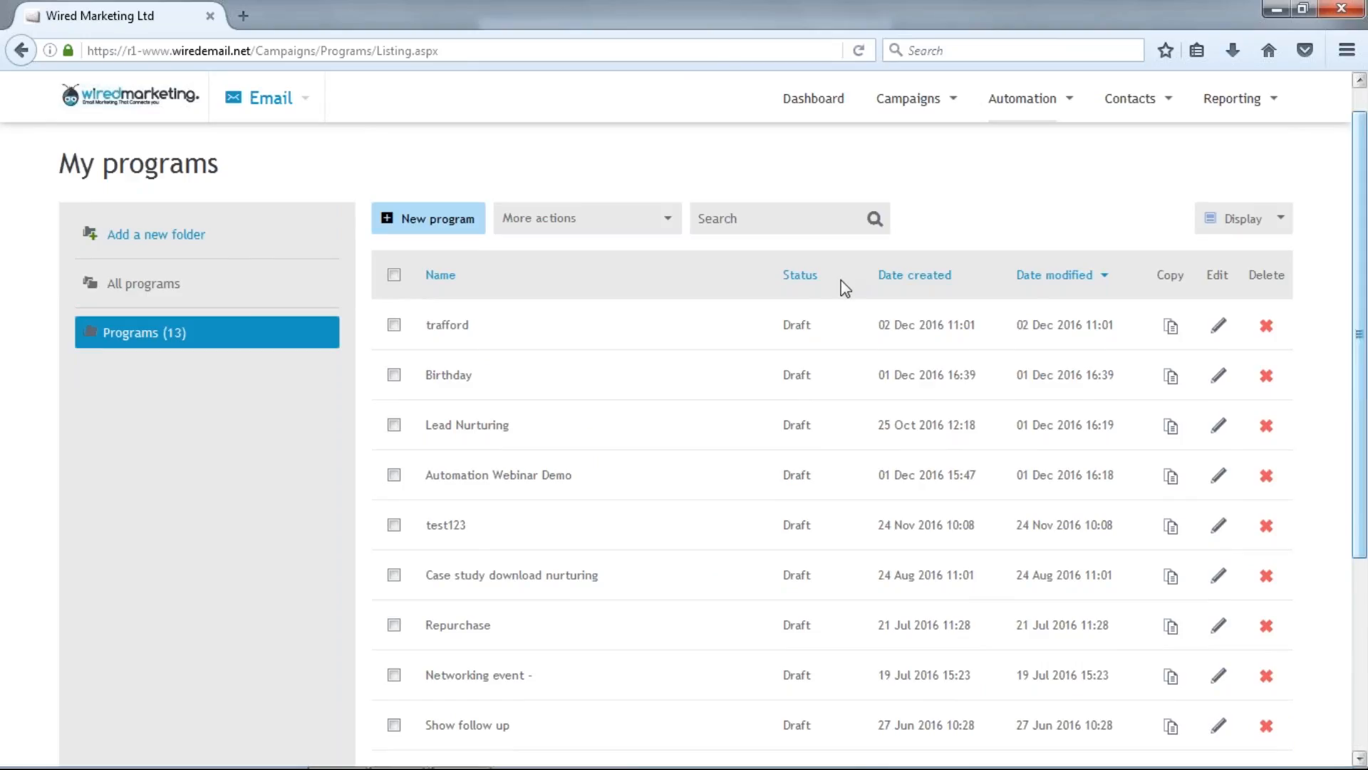
Create a new program named "Webinar Sign up Demo 1" in the Programs folder and continue to its editor
{"action": "left_click", "coordinate": [432, 221]}
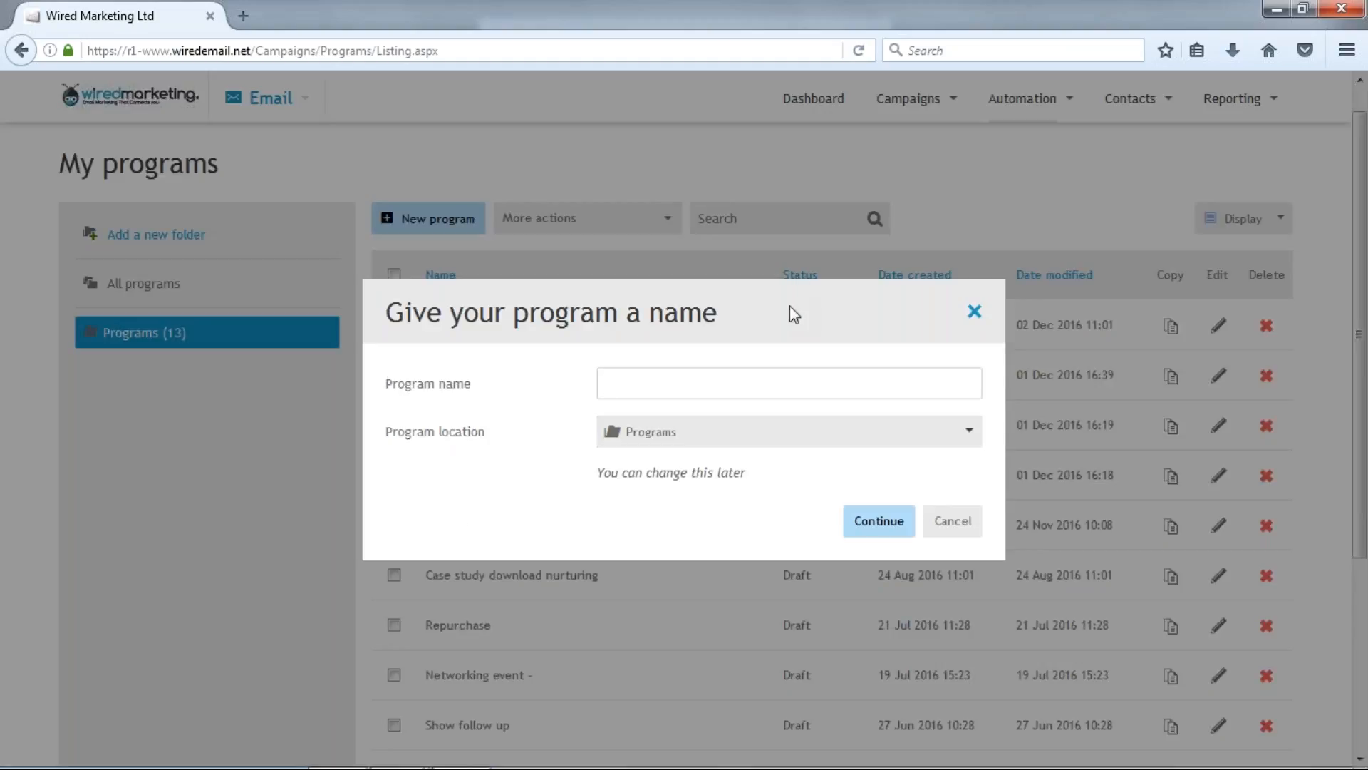
{"action": "type", "text": "Webinar Sign up Dem"}
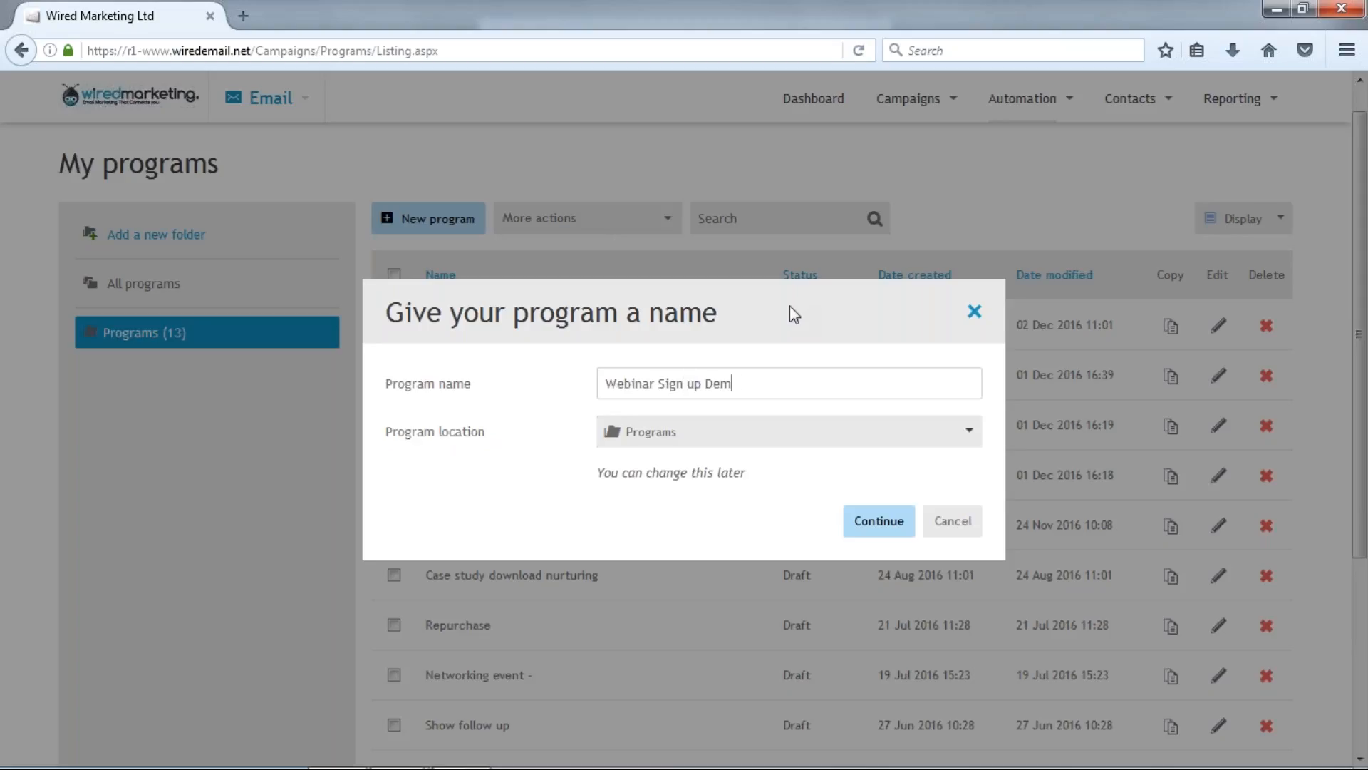
{"action": "type", "text": "o 1"}
{"action": "left_click", "coordinate": [766, 443]}
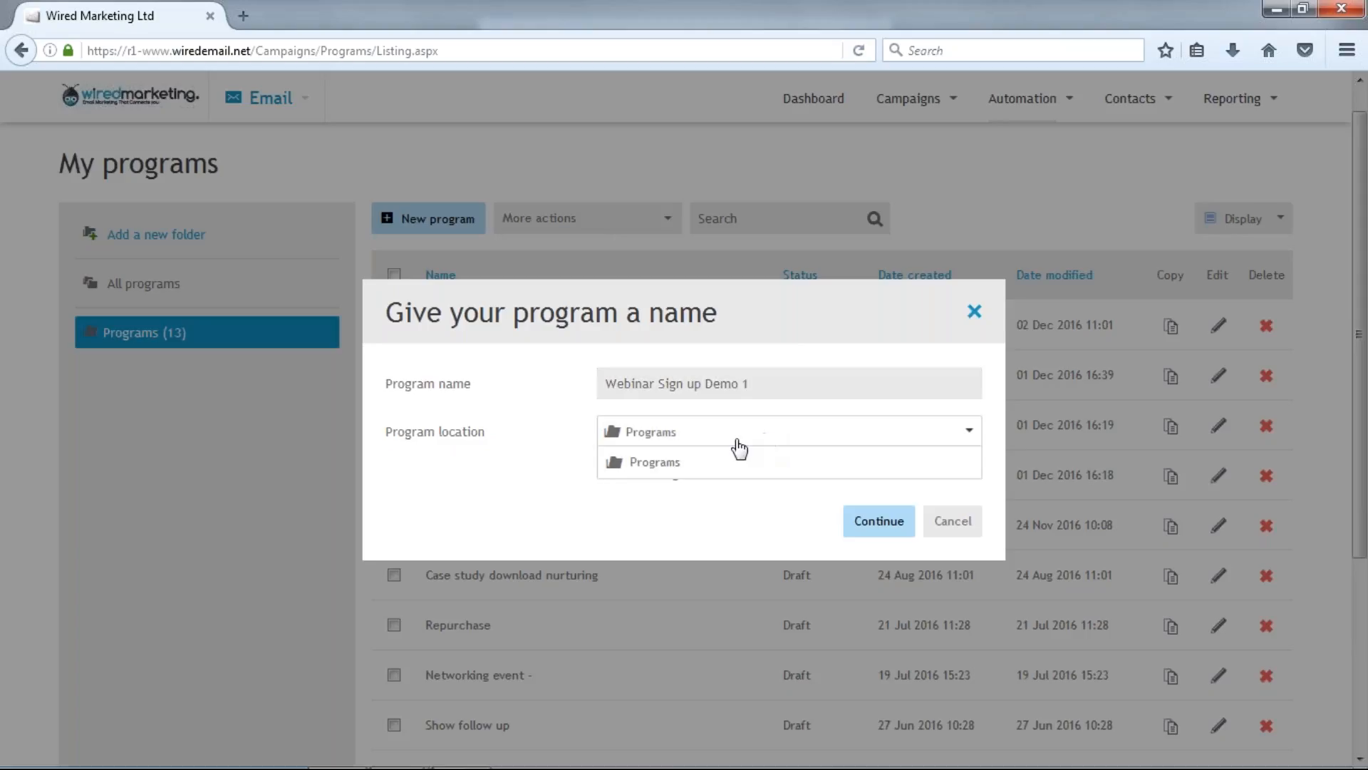
{"action": "left_click", "coordinate": [715, 463]}
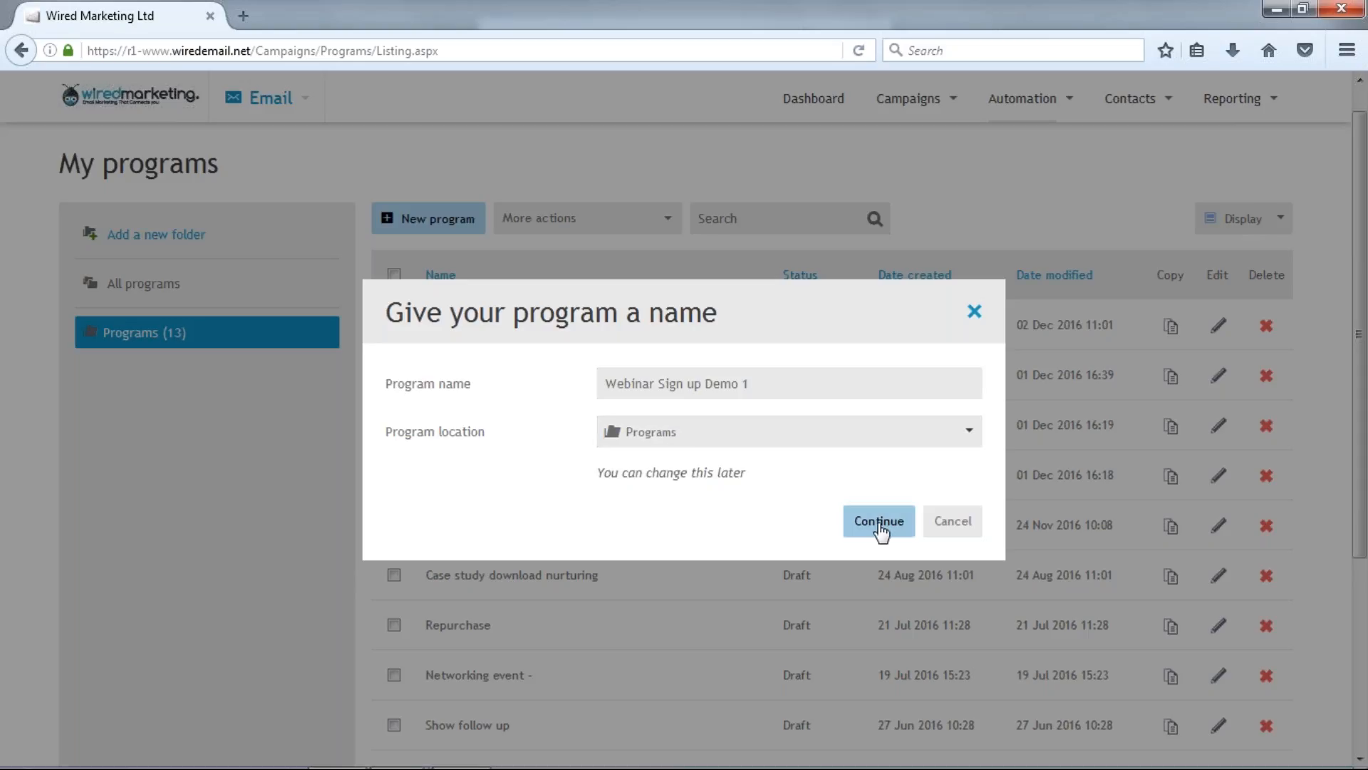
{"action": "left_click", "coordinate": [879, 525]}
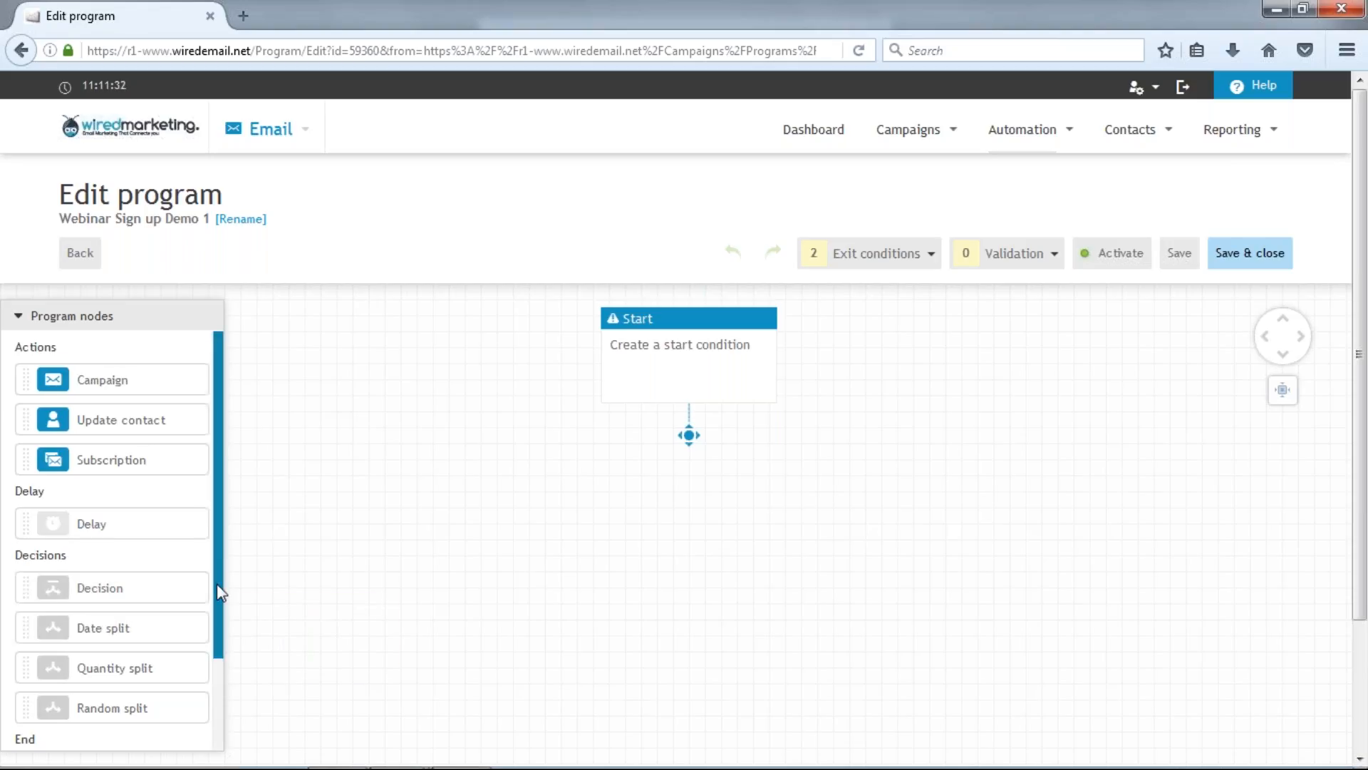
Move the Start node to the upper-left area of the program canvas, beside the program nodes
{"action": "scroll", "coordinate": [217, 599], "scroll_direction": "down", "scroll_amount": 3}
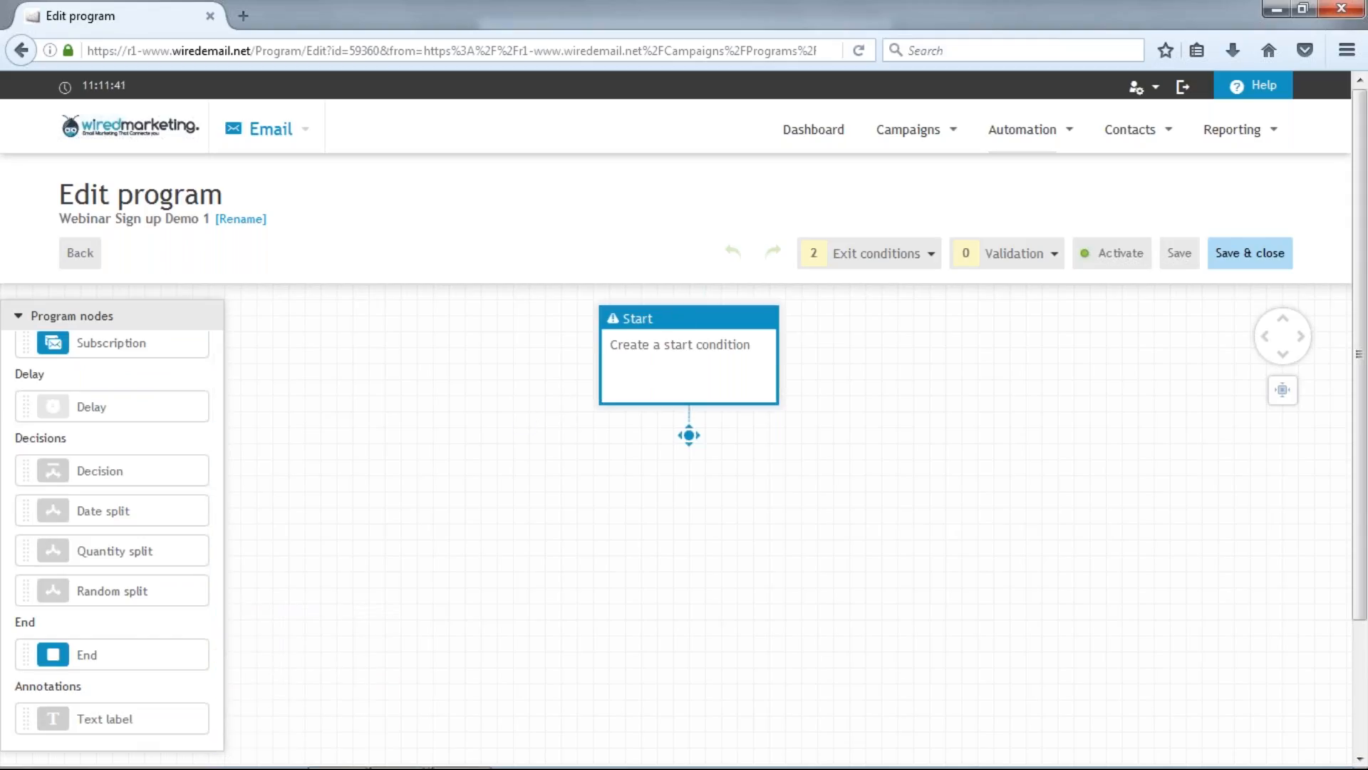
{"action": "left_click_drag", "start_coordinate": [678, 318], "coordinate": [369, 333]}
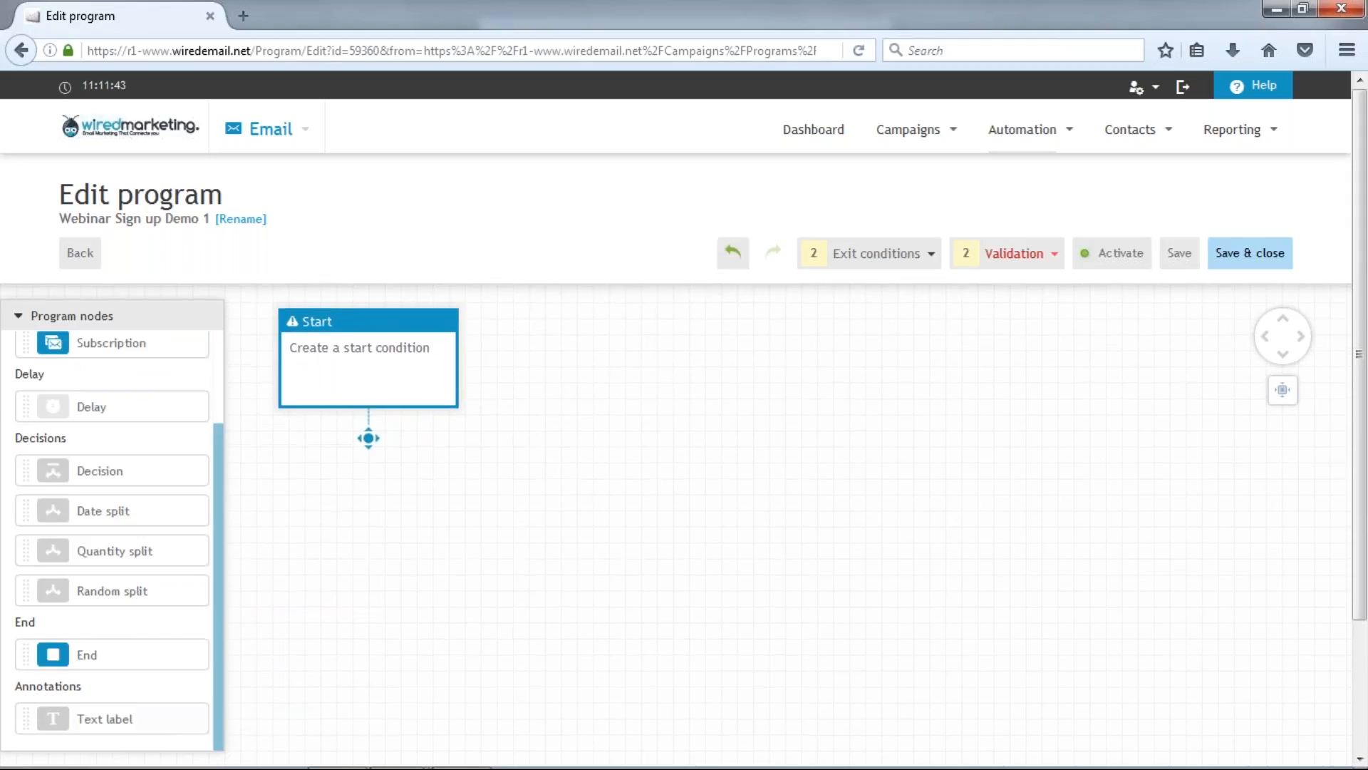
Add a text label in the canvas's upper-right area reading "Webinar take place 16th Dec @ 11am" and widen it to fit one line
{"action": "left_click_drag", "start_coordinate": [577, 506], "coordinate": [1052, 344]}
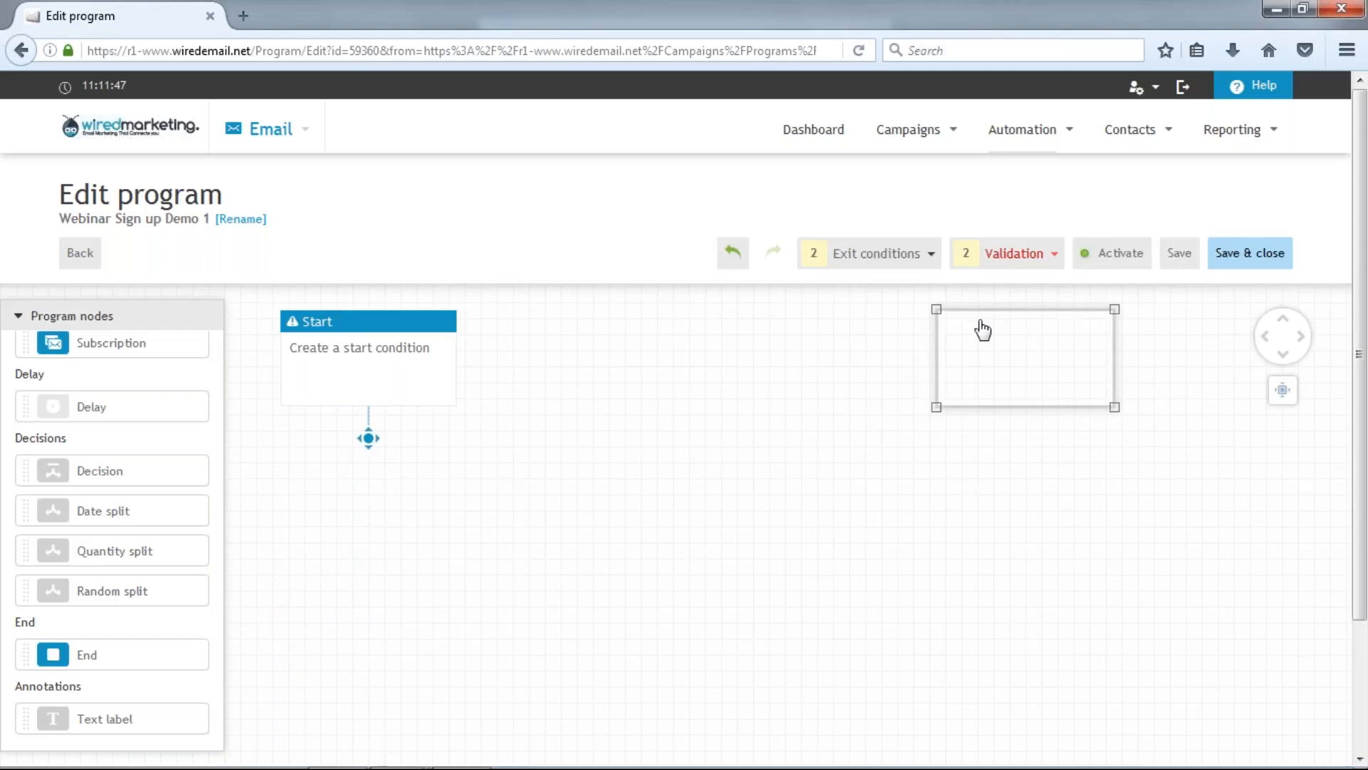
{"action": "left_click", "coordinate": [959, 347]}
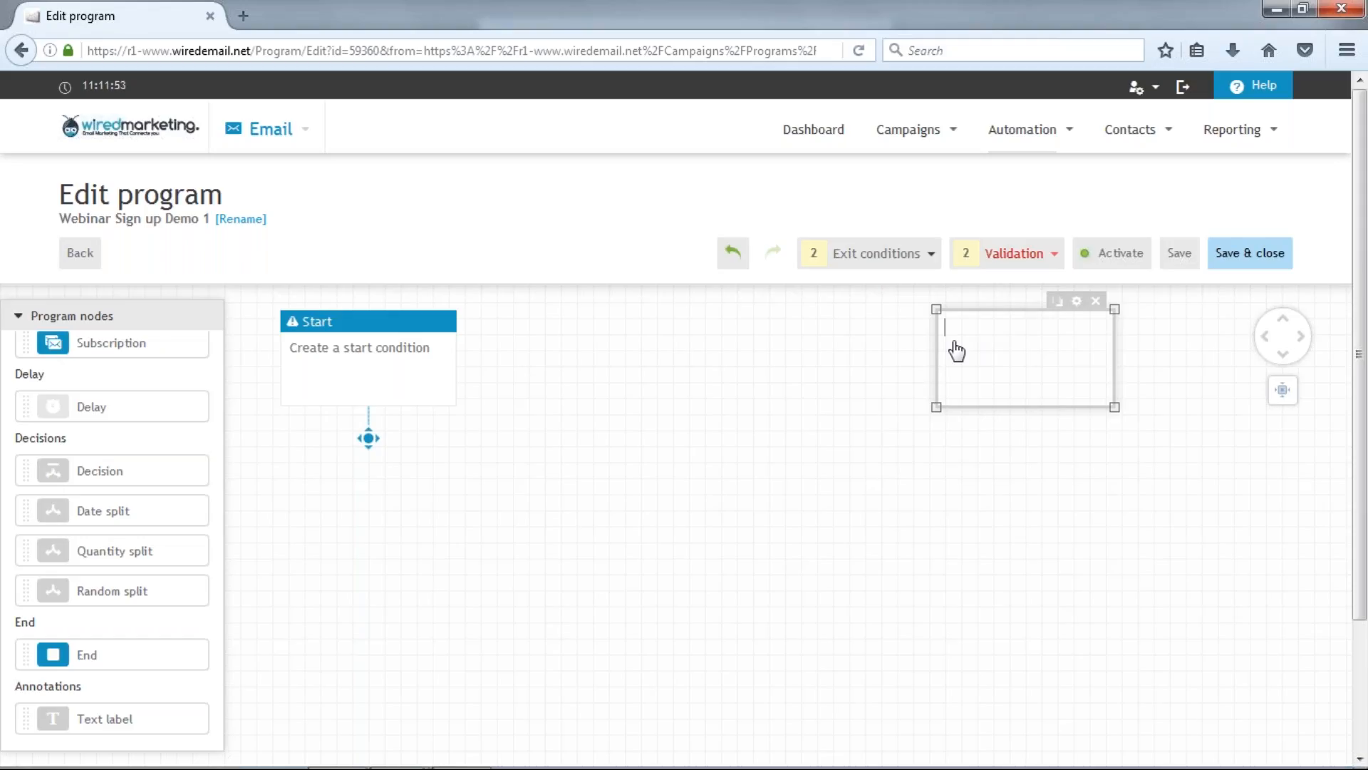
{"action": "type", "text": "Webinar take place 16th Dec "}
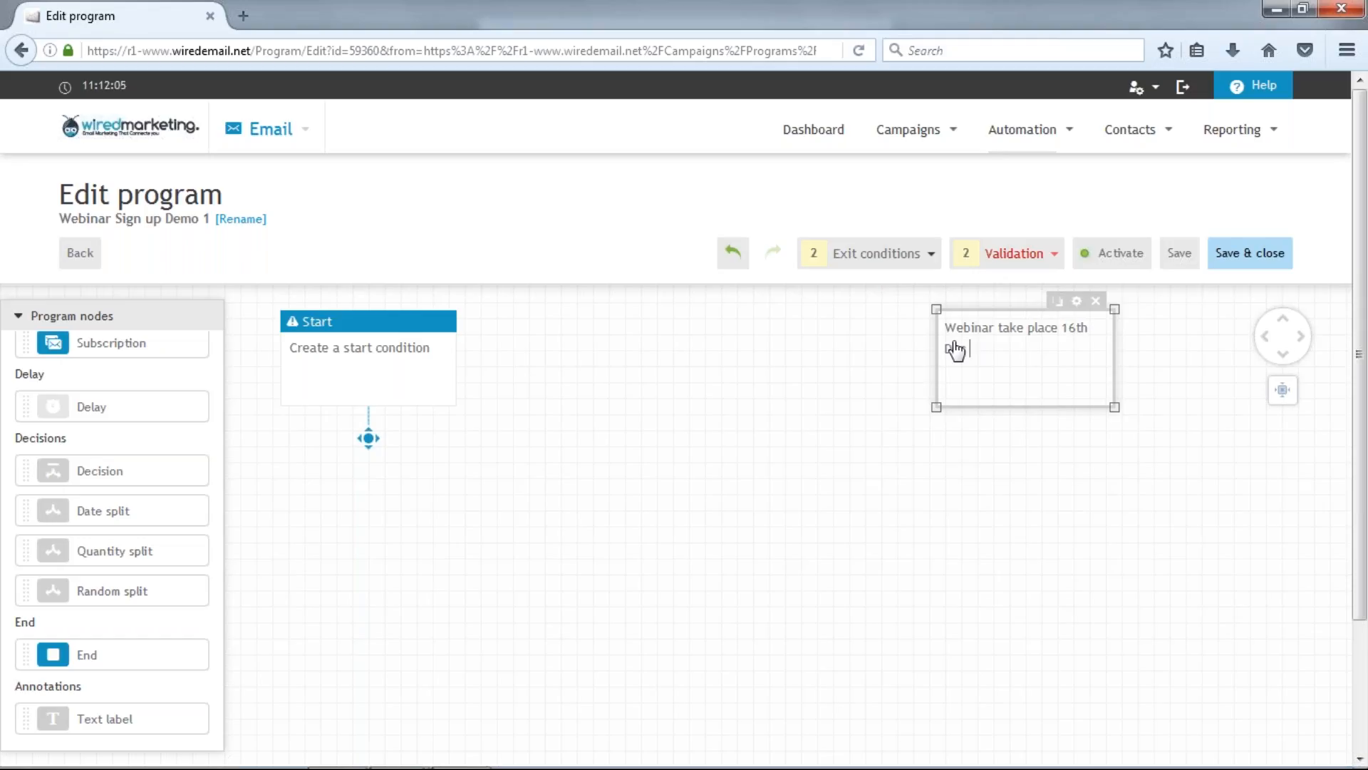
{"action": "type", "text": "@ 11am"}
{"action": "left_click_drag", "start_coordinate": [1115, 318], "coordinate": [1205, 317]}
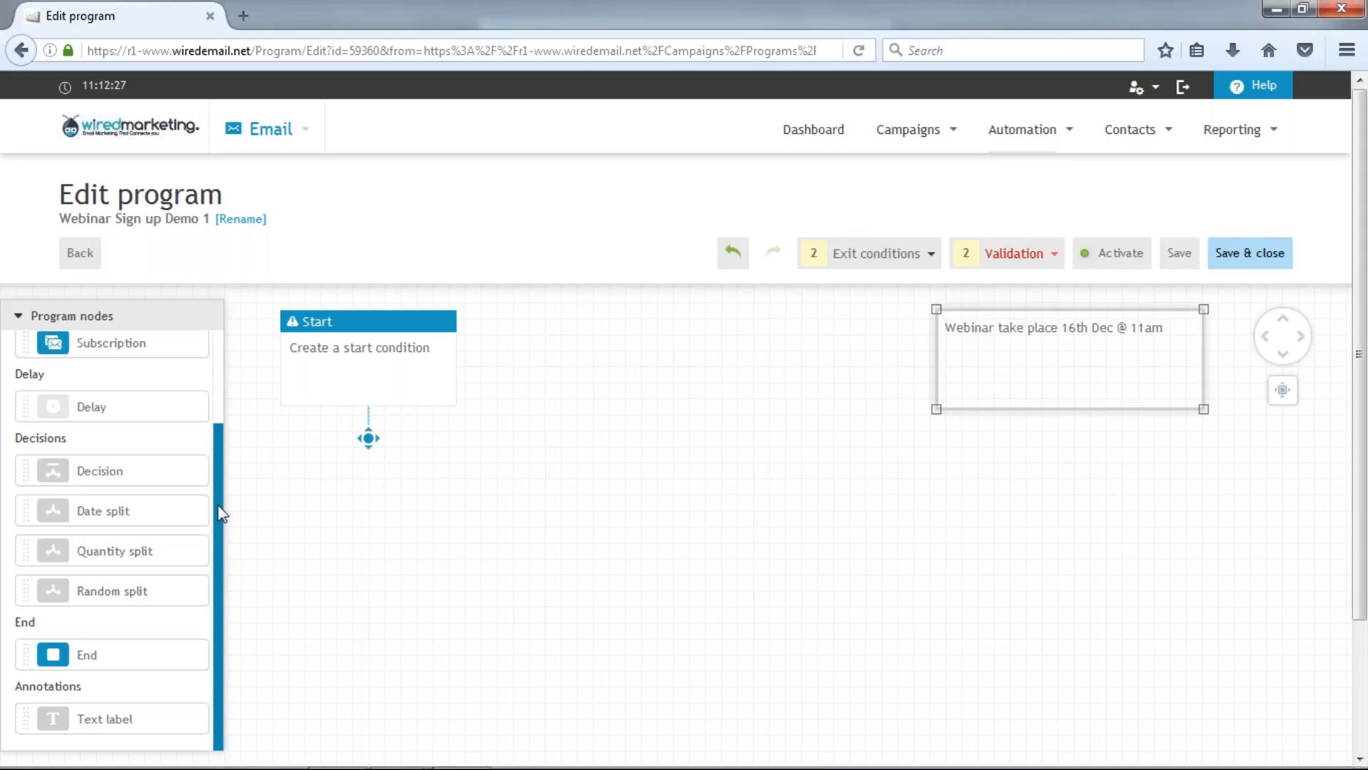
Try out a Campaign node and an Update contact node below Start, deleting each one again
{"action": "left_click_drag", "start_coordinate": [221, 465], "coordinate": [220, 391]}
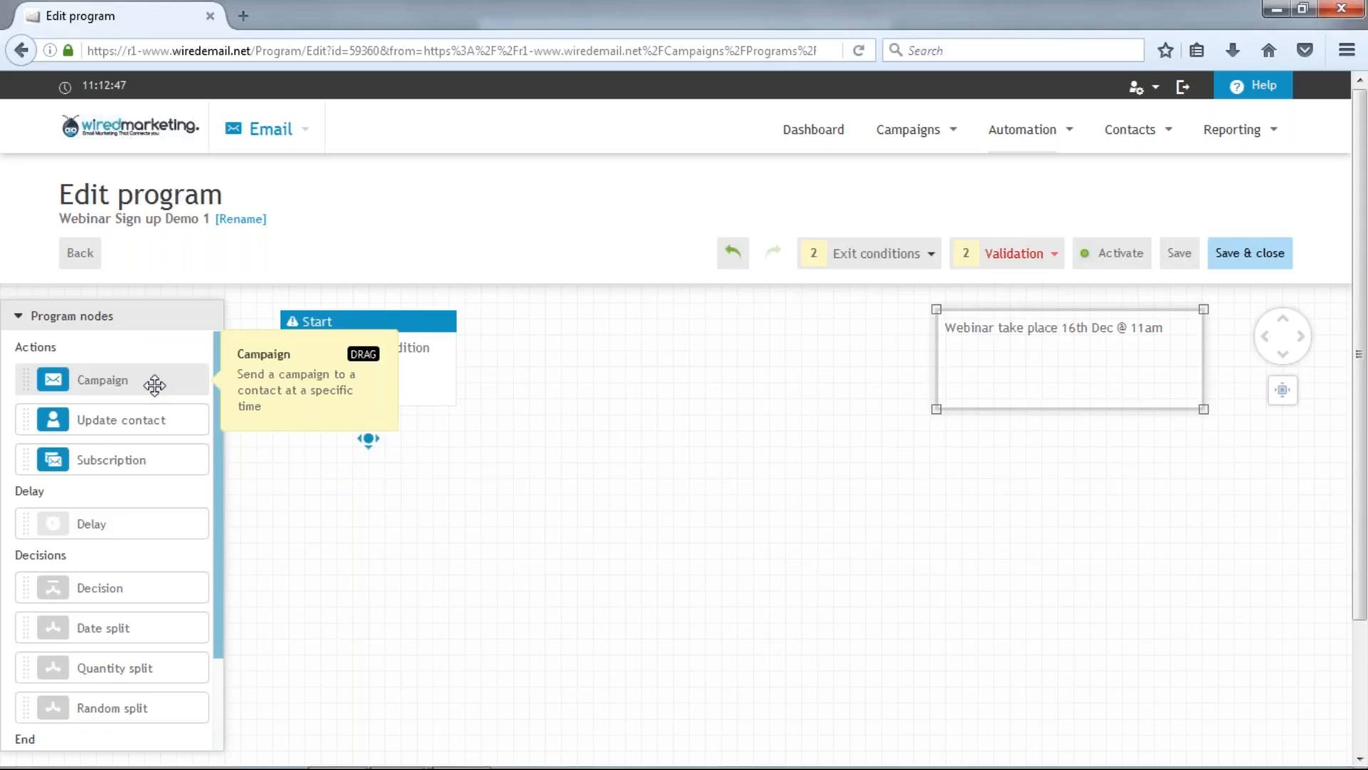
{"action": "left_click_drag", "start_coordinate": [155, 384], "coordinate": [397, 492]}
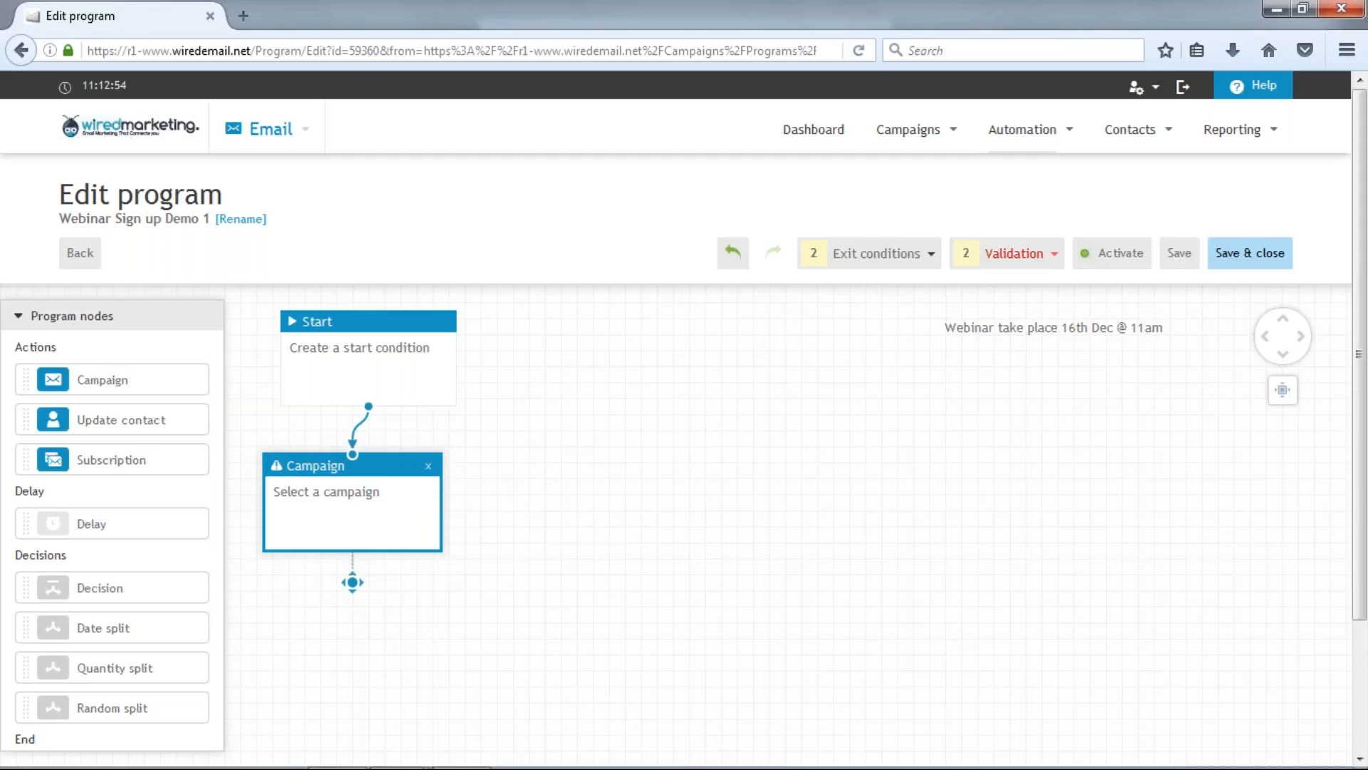
{"action": "left_click", "coordinate": [428, 467]}
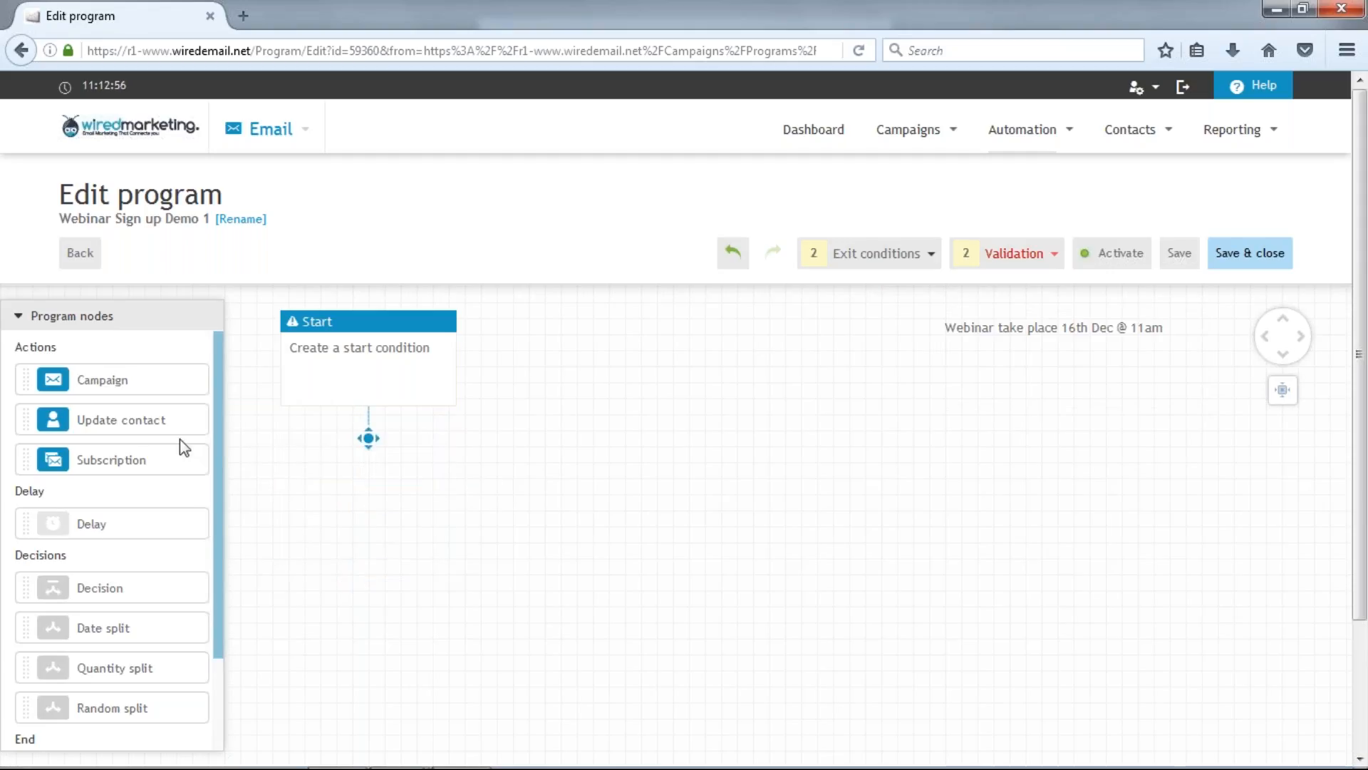
{"action": "left_click_drag", "start_coordinate": [189, 424], "coordinate": [431, 463]}
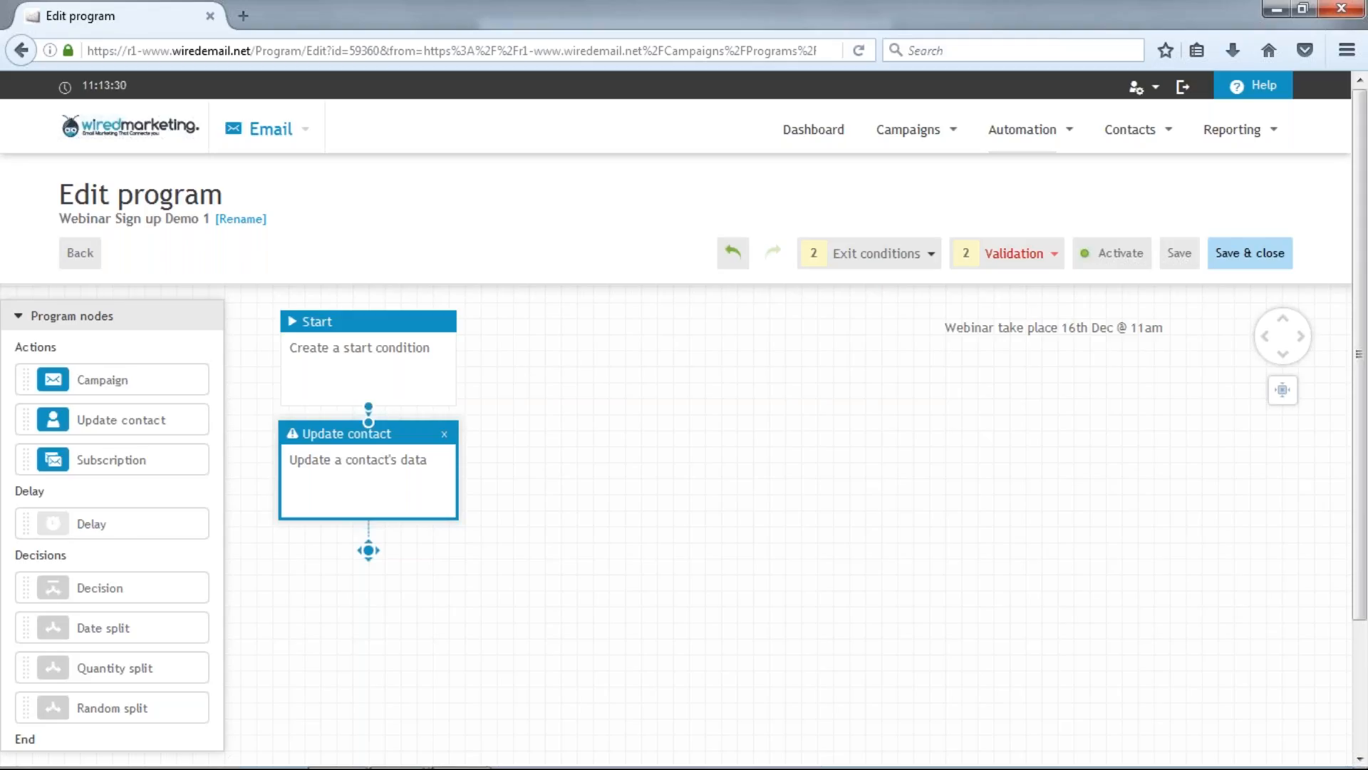
{"action": "left_click", "coordinate": [446, 436]}
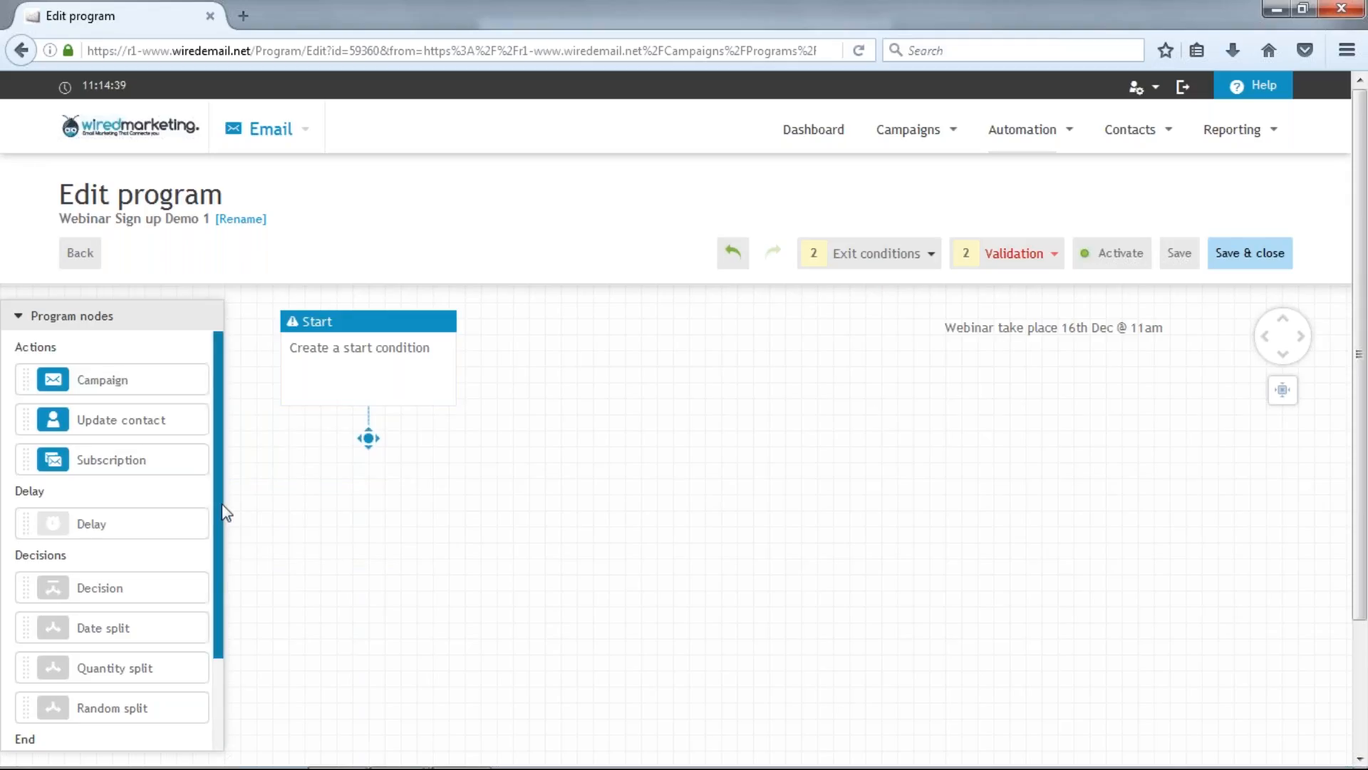
Try out a Decision node below Start and delete it again
{"action": "scroll", "coordinate": [215, 523], "scroll_direction": "down", "scroll_amount": 3}
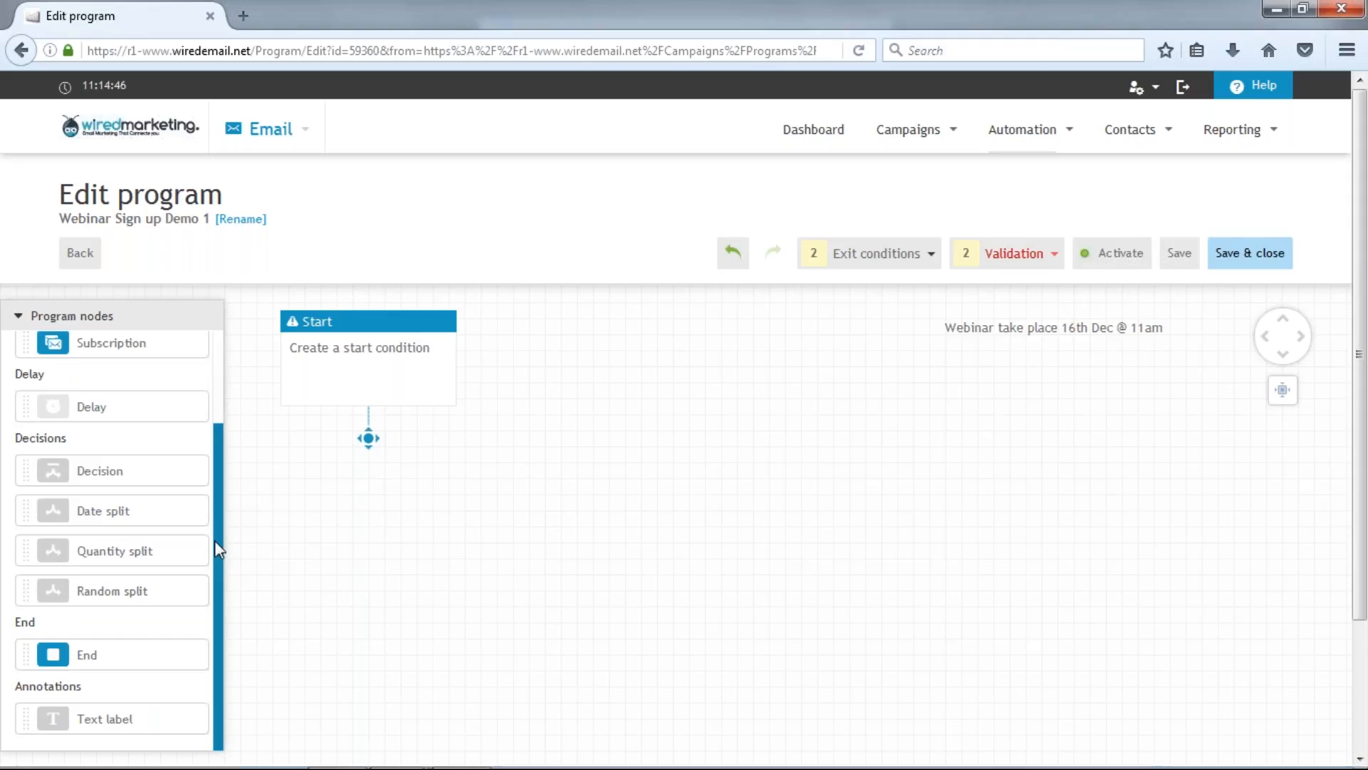
{"action": "left_click_drag", "start_coordinate": [175, 480], "coordinate": [431, 495]}
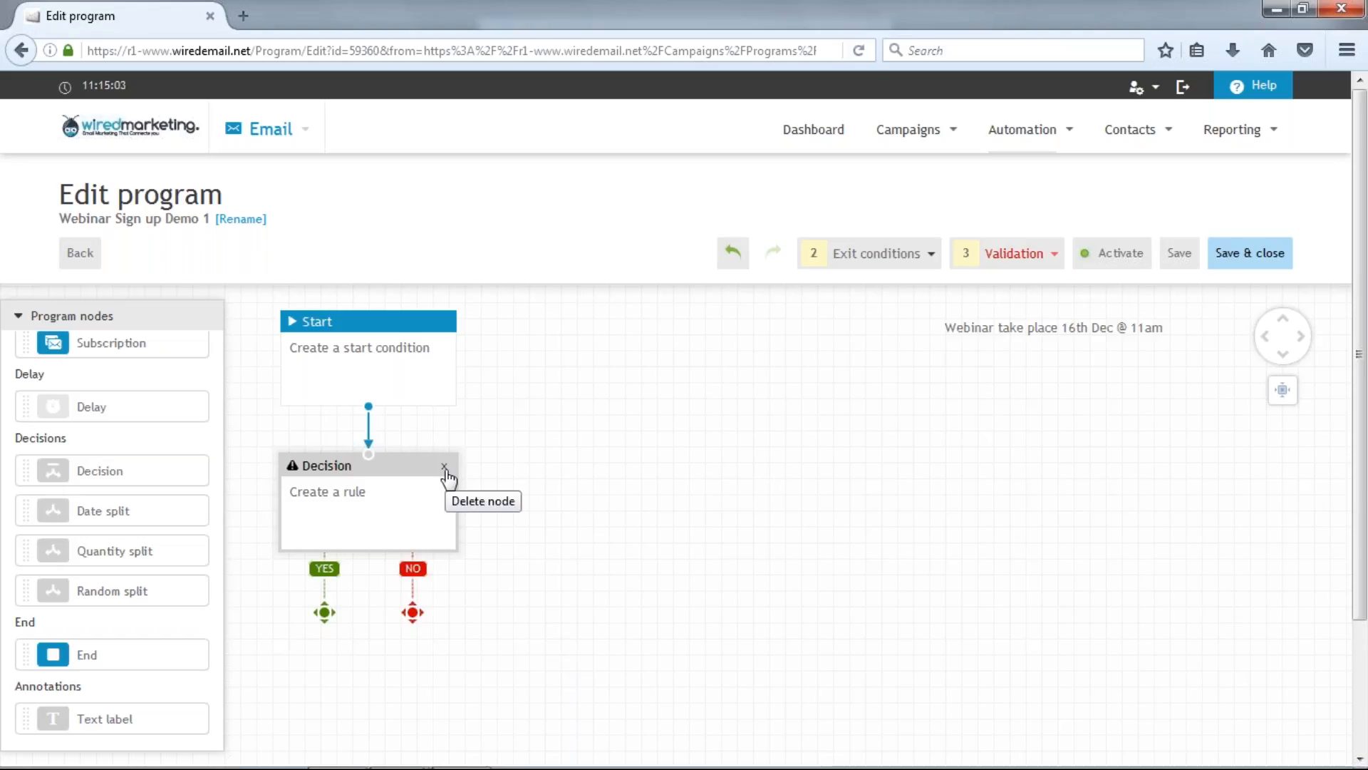
{"action": "left_click", "coordinate": [443, 468]}
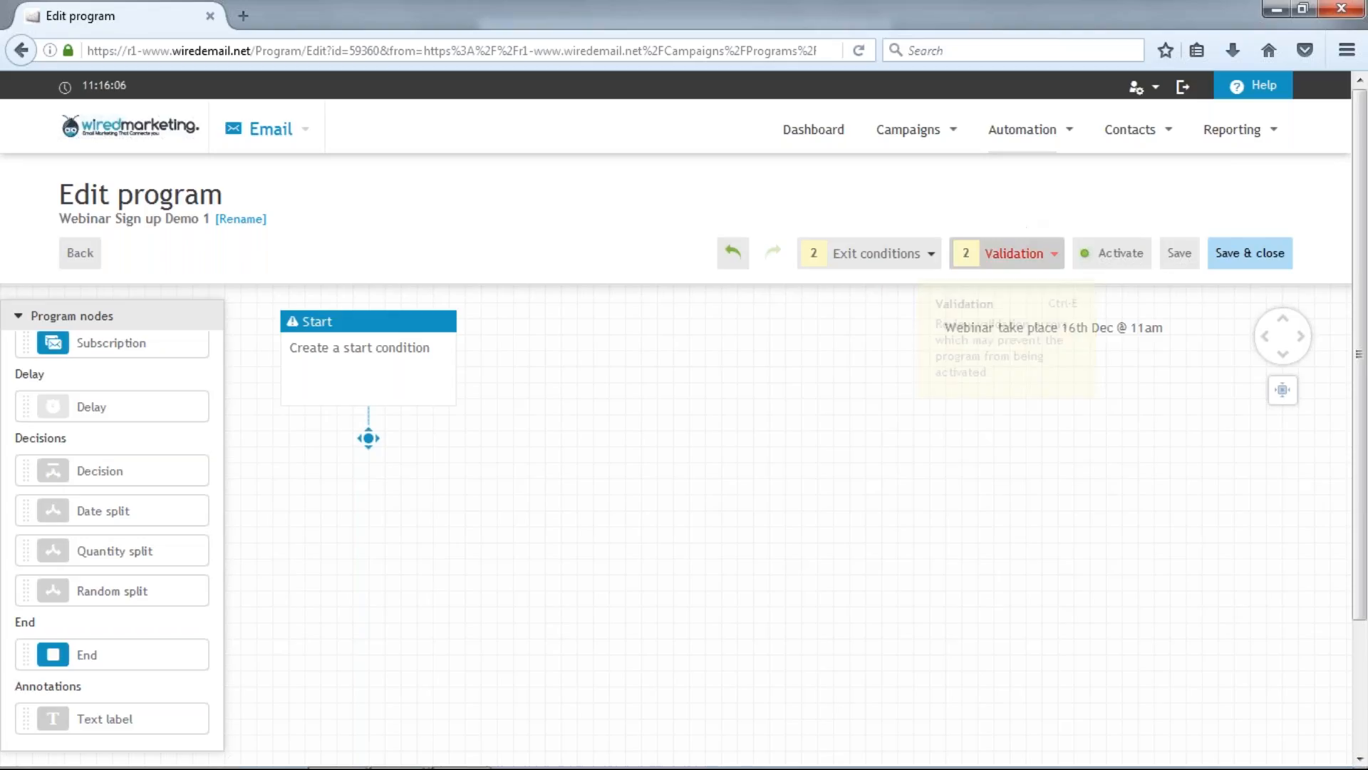
Review the program's validation issues and its exit conditions, closing each list again
{"action": "left_click", "coordinate": [1055, 258]}
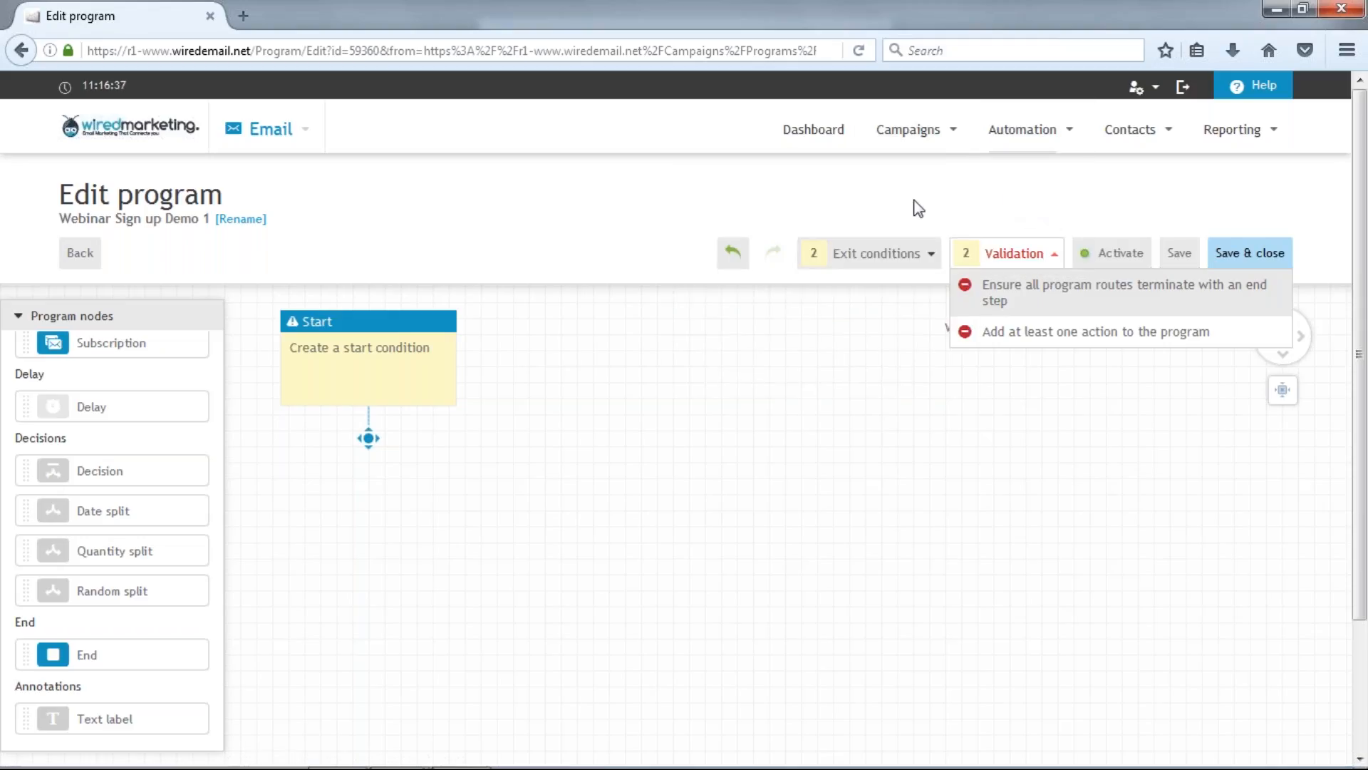
{"action": "left_click", "coordinate": [1045, 256]}
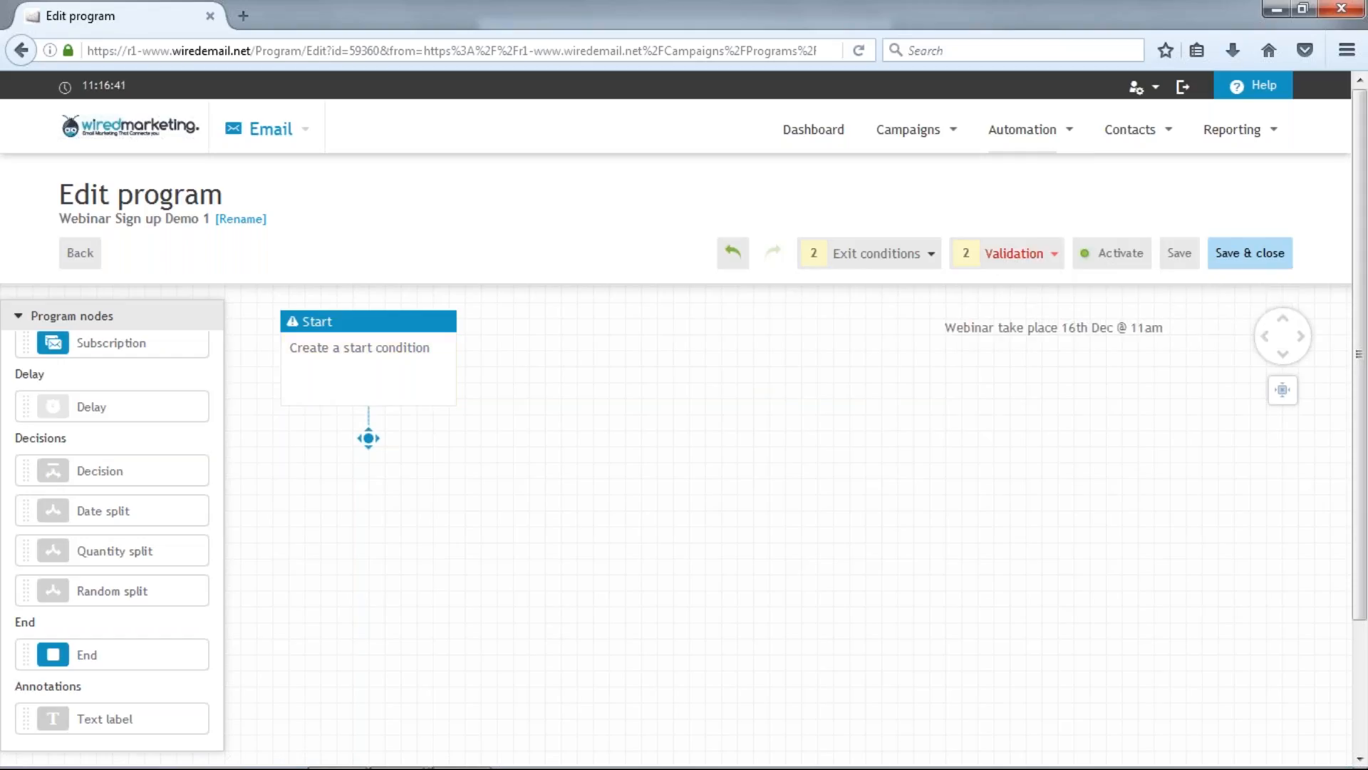
{"action": "left_click", "coordinate": [932, 255]}
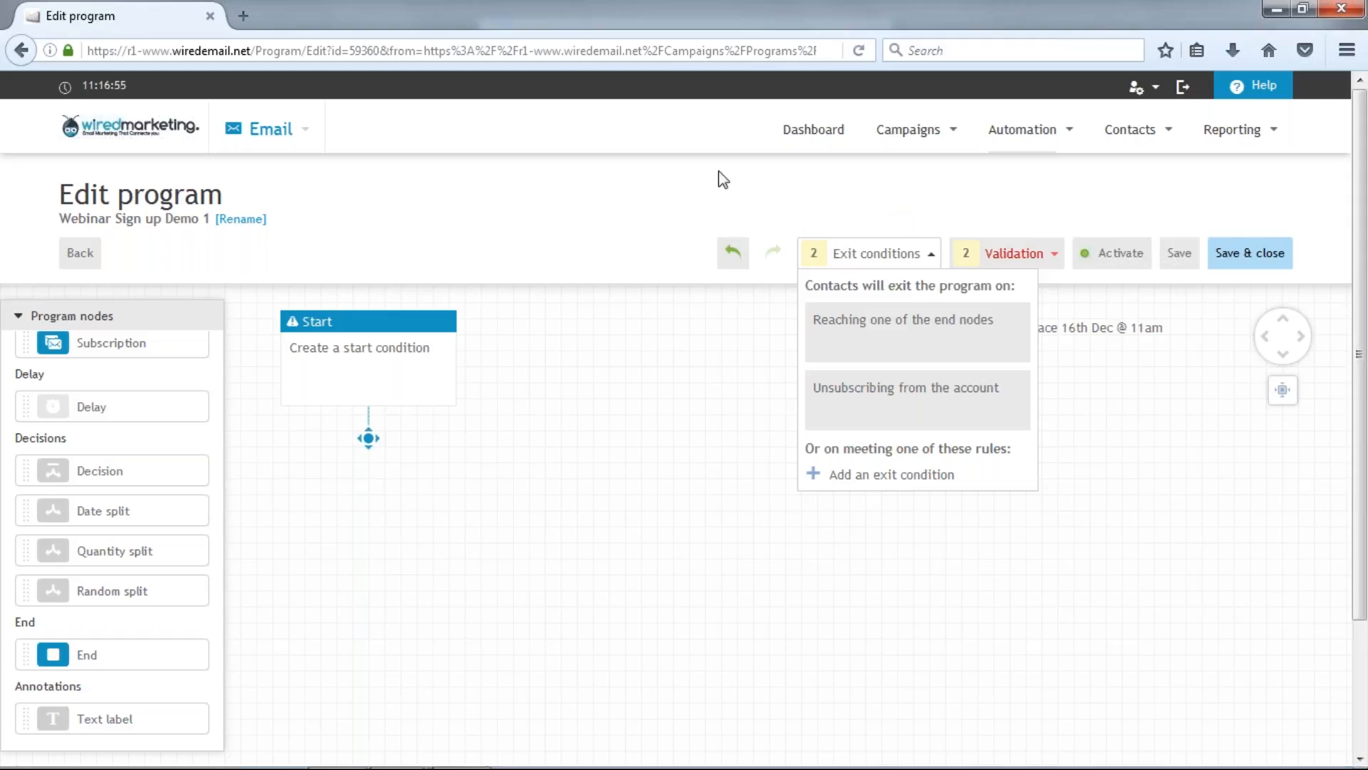
{"action": "left_click", "coordinate": [931, 256]}
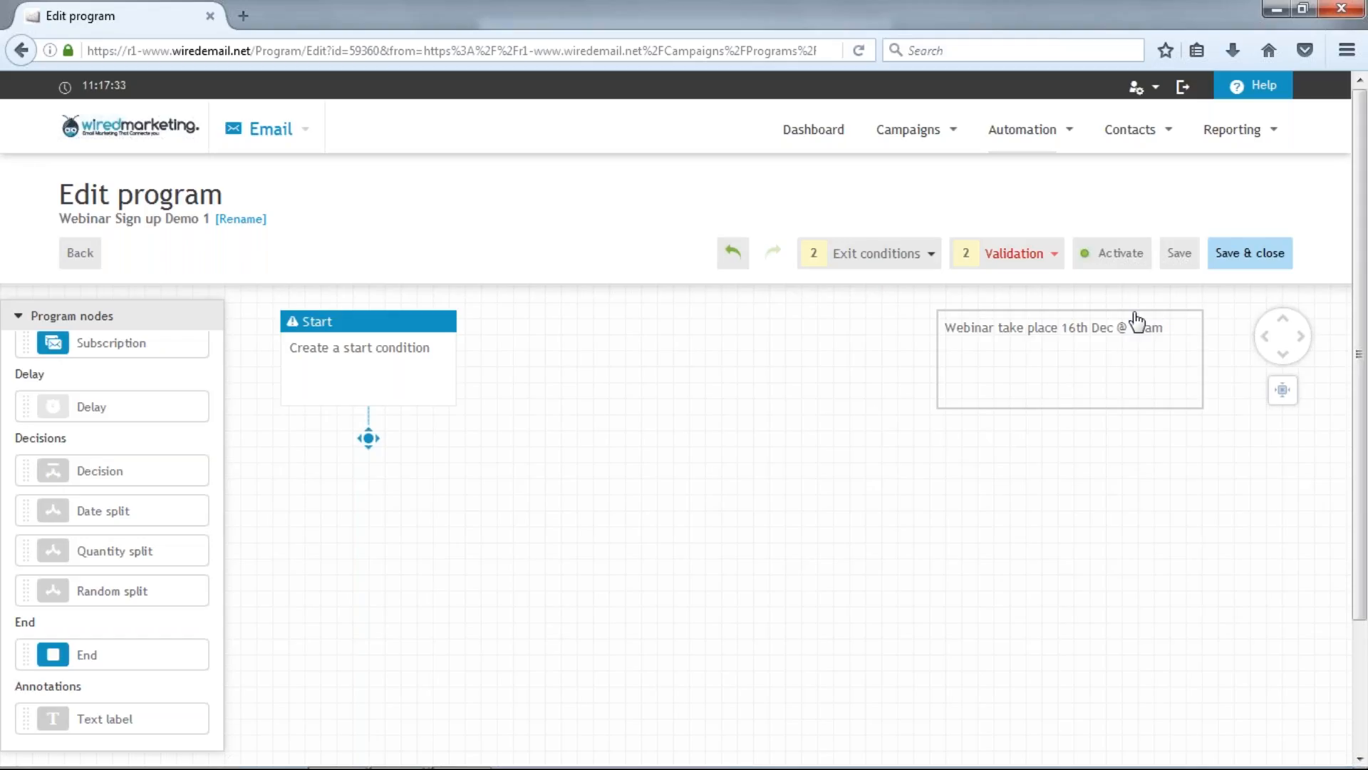
Move the webinar text label over the Start node and enlarge it into a wide background area
{"action": "left_click_drag", "start_coordinate": [1136, 321], "coordinate": [464, 341]}
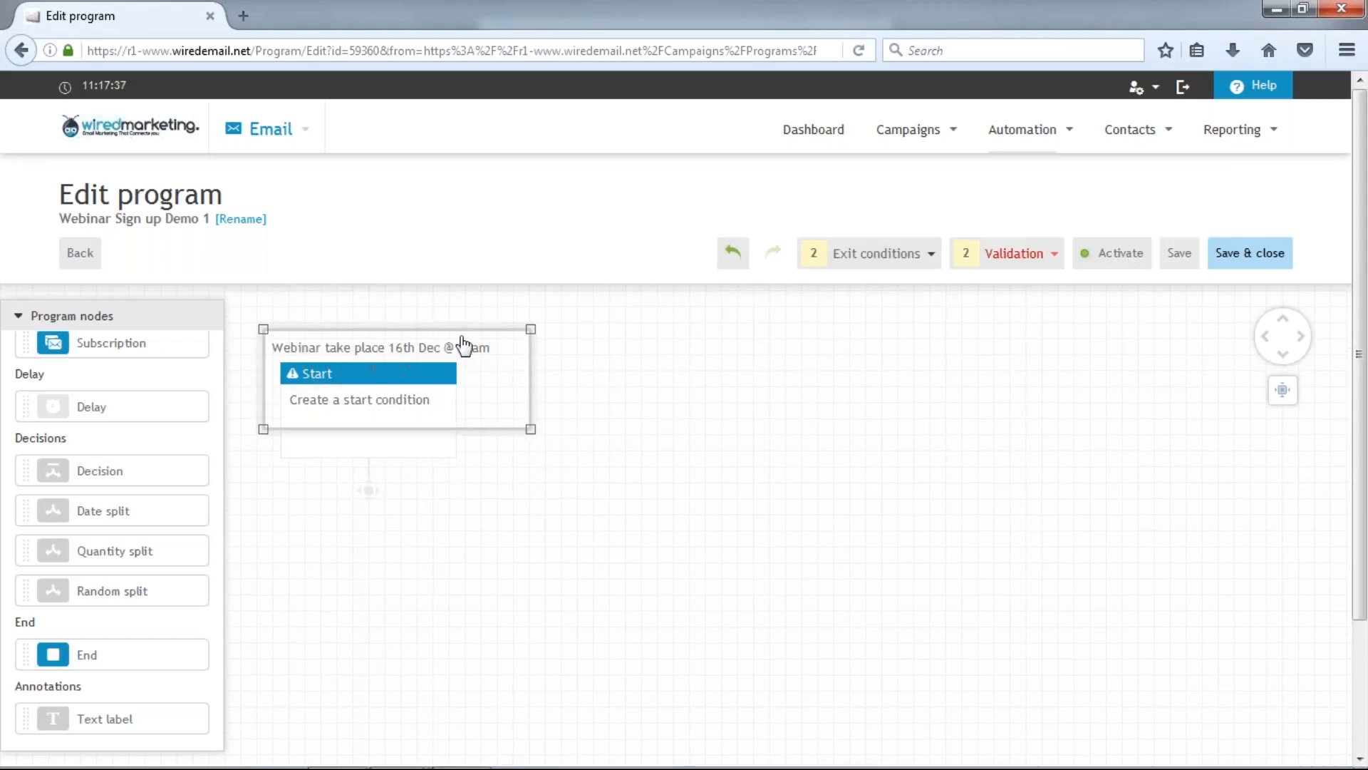
{"action": "left_click_drag", "start_coordinate": [530, 429], "coordinate": [1054, 627]}
Apply the Pink style to the webinar text label
{"action": "left_click", "coordinate": [954, 510]}
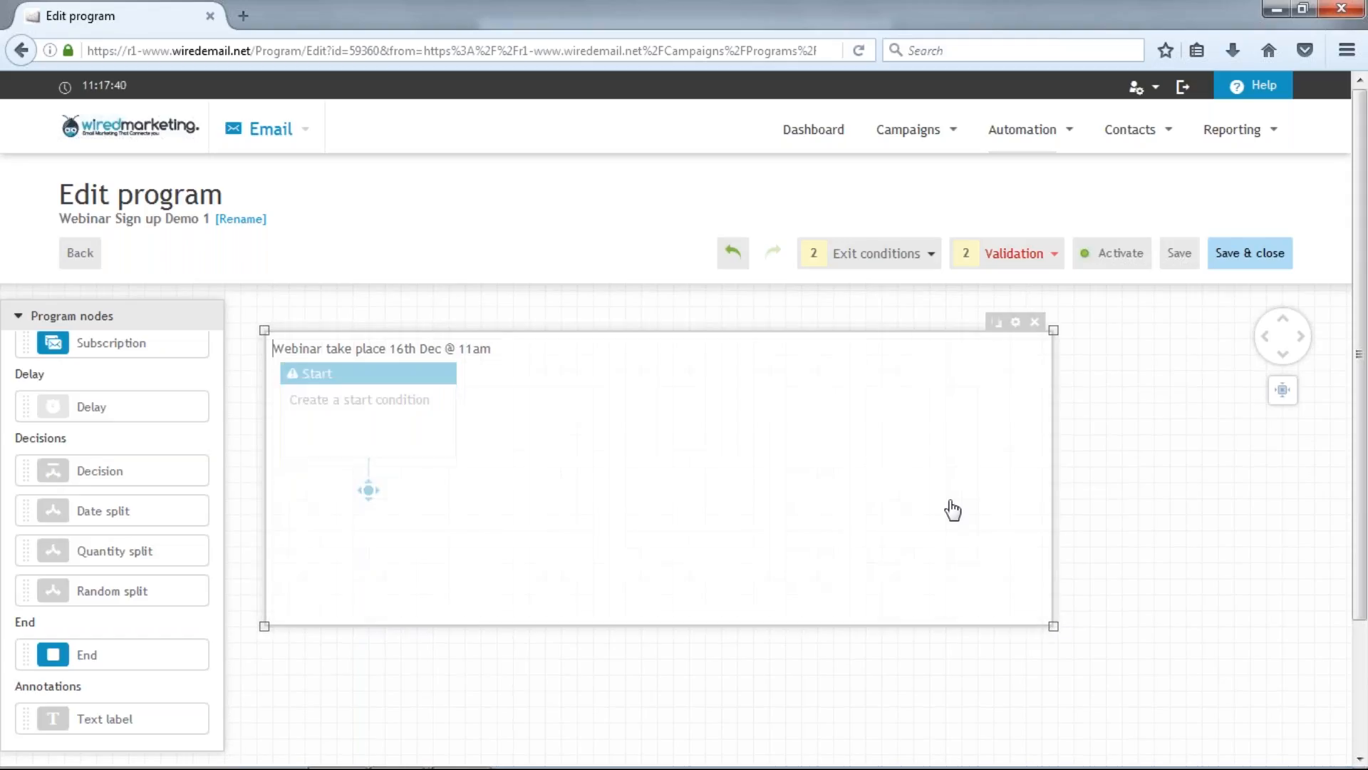
{"action": "left_click", "coordinate": [1016, 324]}
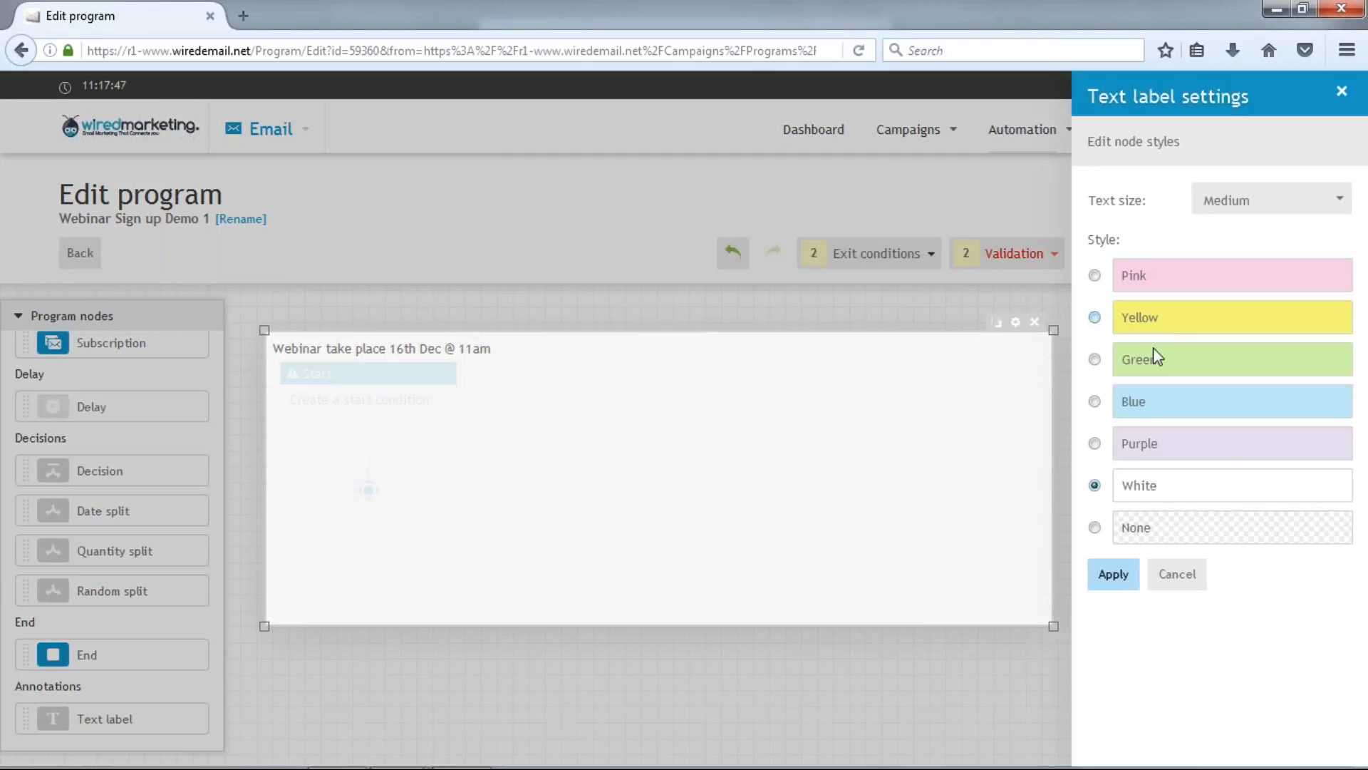
{"action": "left_click", "coordinate": [1187, 282]}
{"action": "left_click", "coordinate": [1119, 577]}
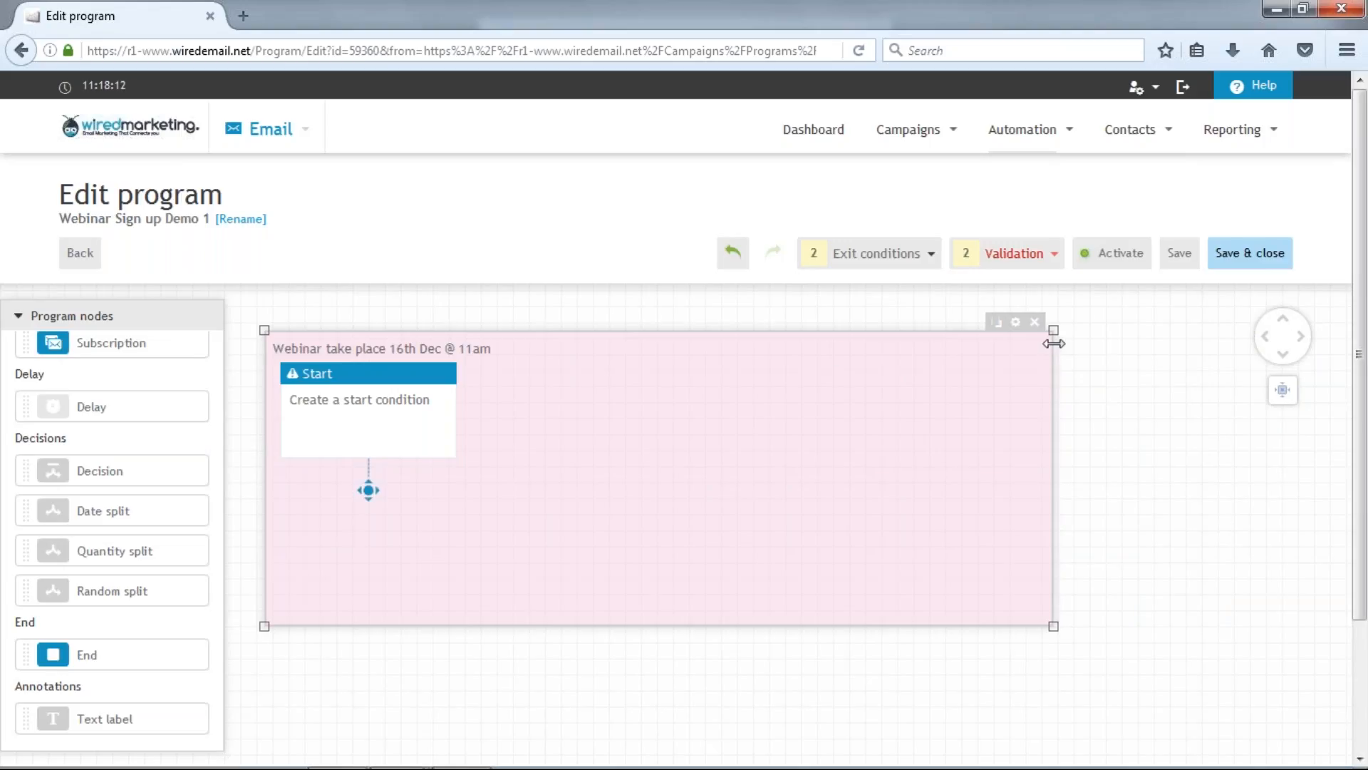
Narrow the pink text label around the Start node and delete the label from the canvas
{"action": "left_click_drag", "start_coordinate": [1055, 340], "coordinate": [589, 356]}
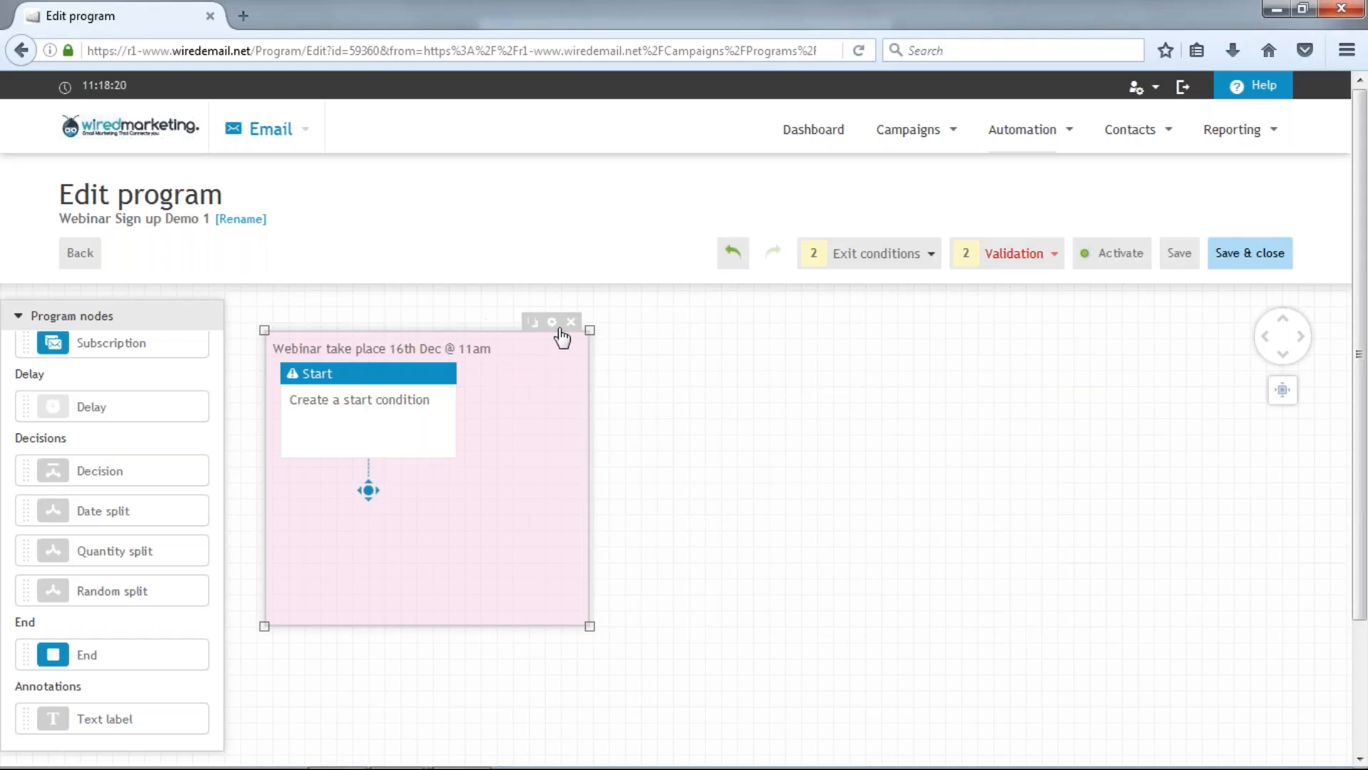
{"action": "left_click", "coordinate": [530, 337]}
{"action": "key", "text": "Delete"}
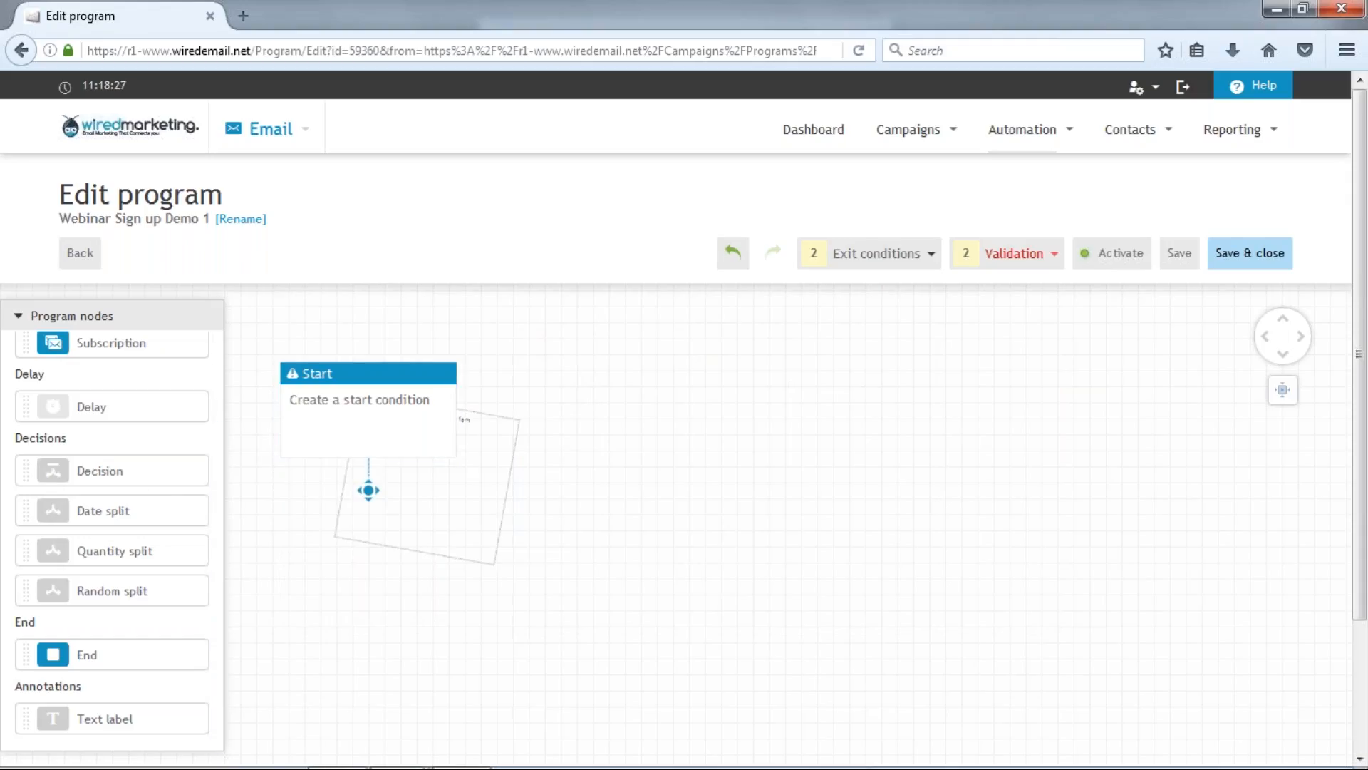
Move the tilted text label away from the Start node to an empty part of the canvas and deselect it
{"action": "left_click_drag", "start_coordinate": [494, 456], "coordinate": [830, 424]}
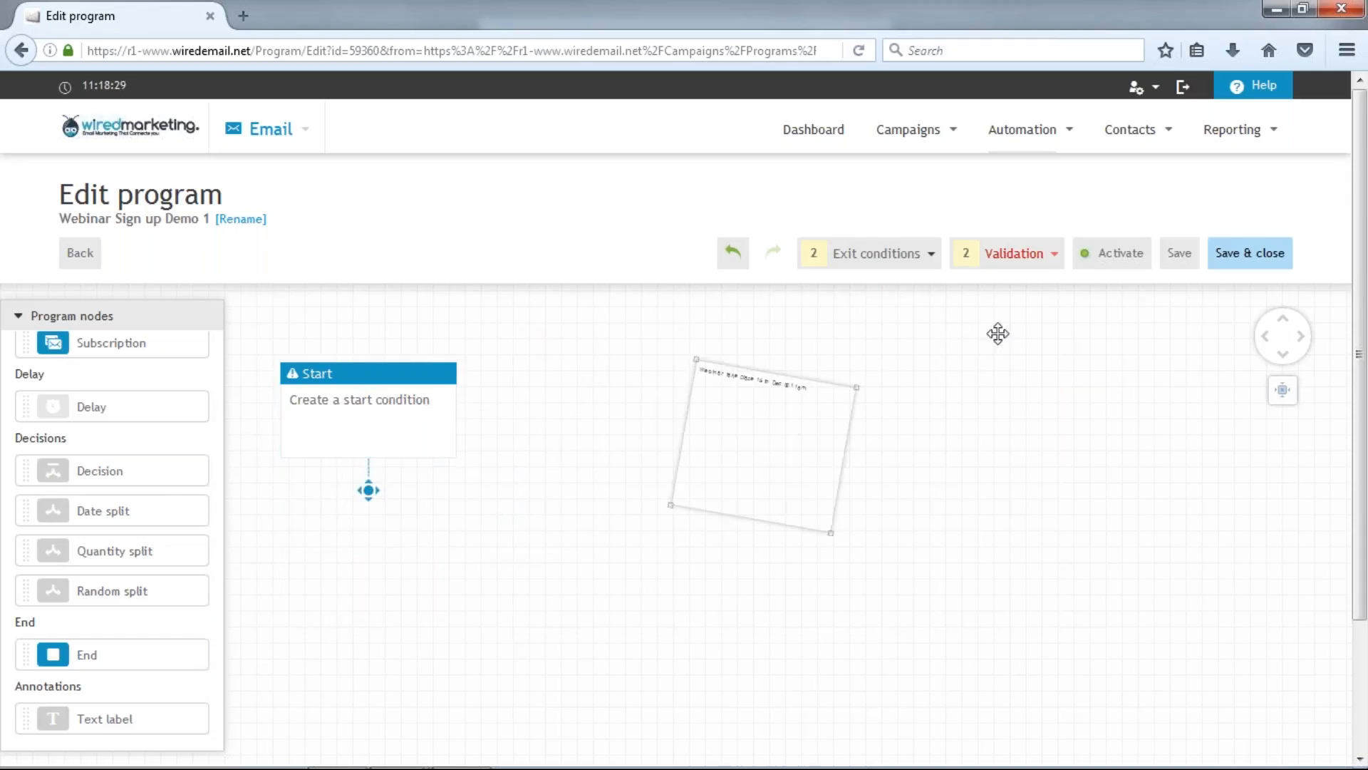
{"action": "left_click", "coordinate": [881, 402]}
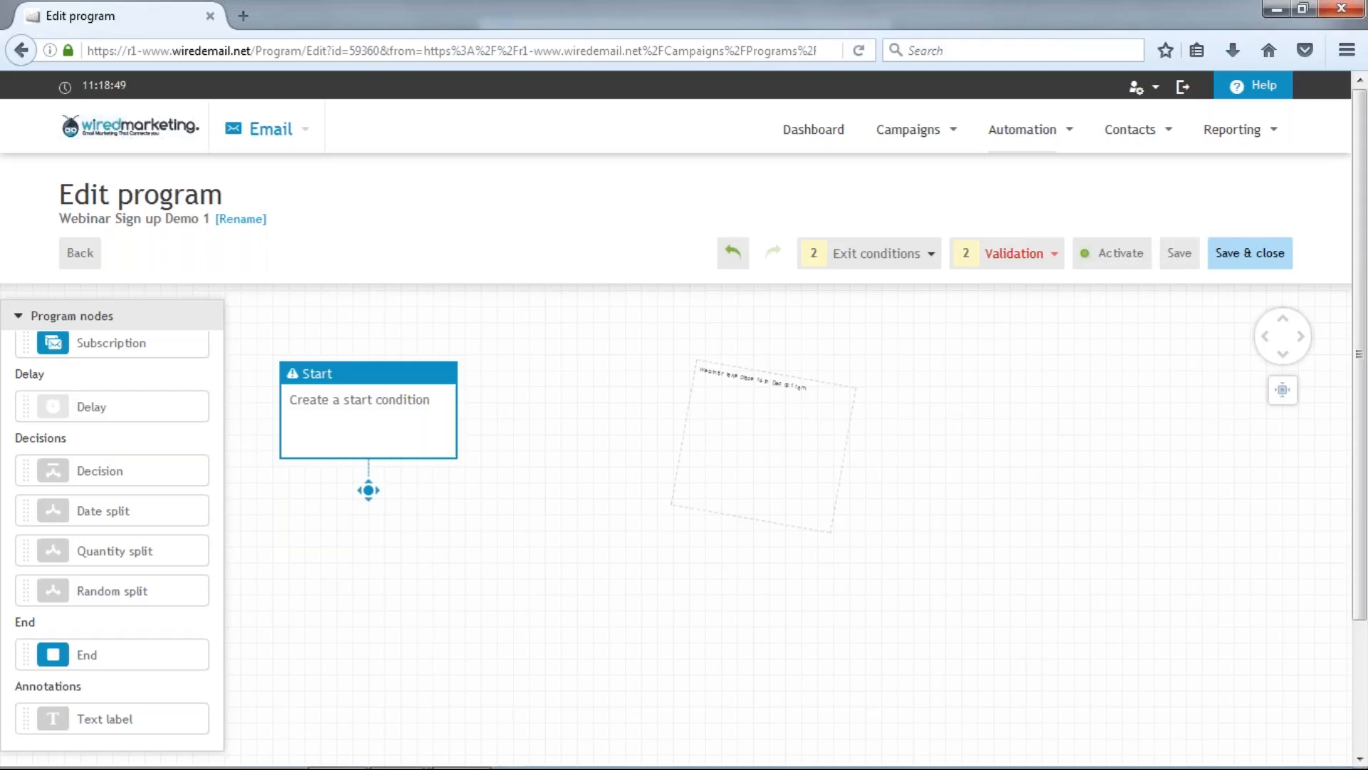
Set the Start node's enrolment schedule to daily at 09:00
{"action": "left_click", "coordinate": [368, 410]}
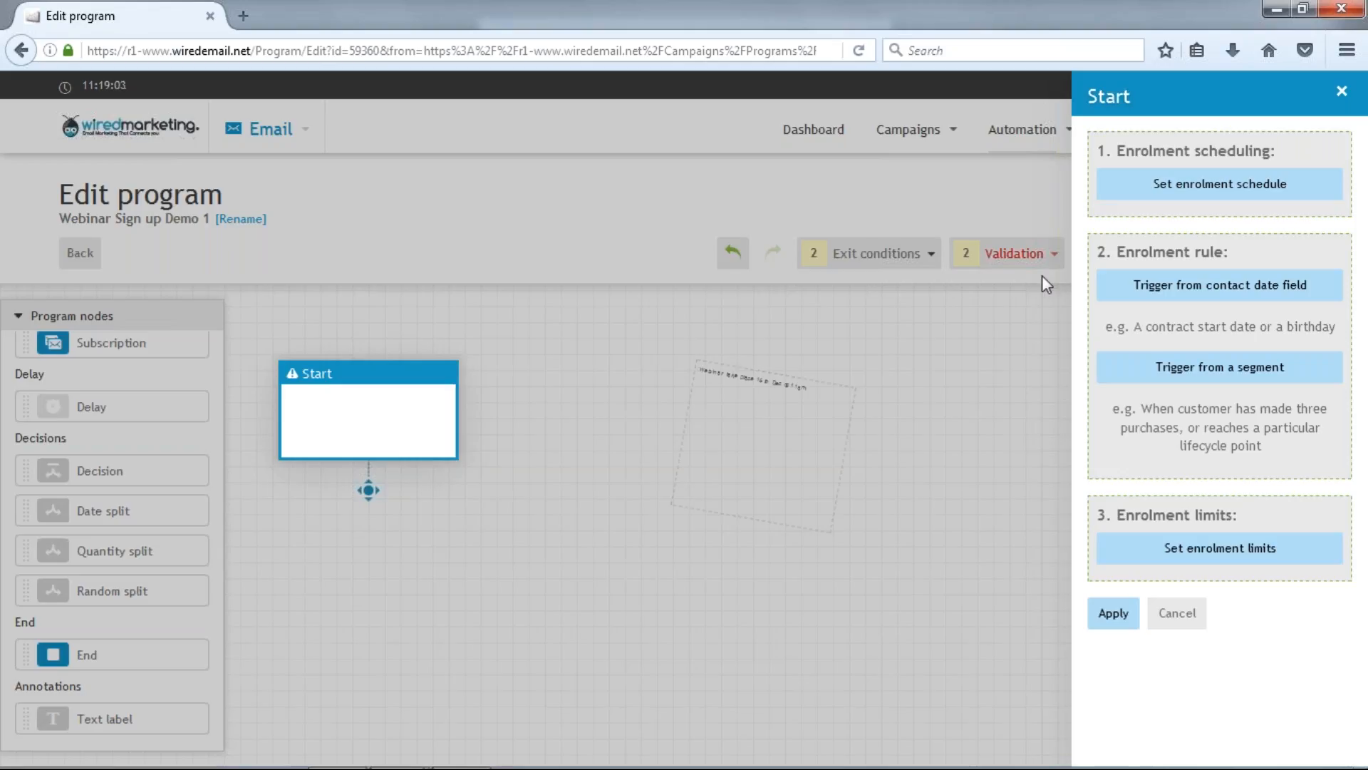
{"action": "left_click", "coordinate": [1261, 183]}
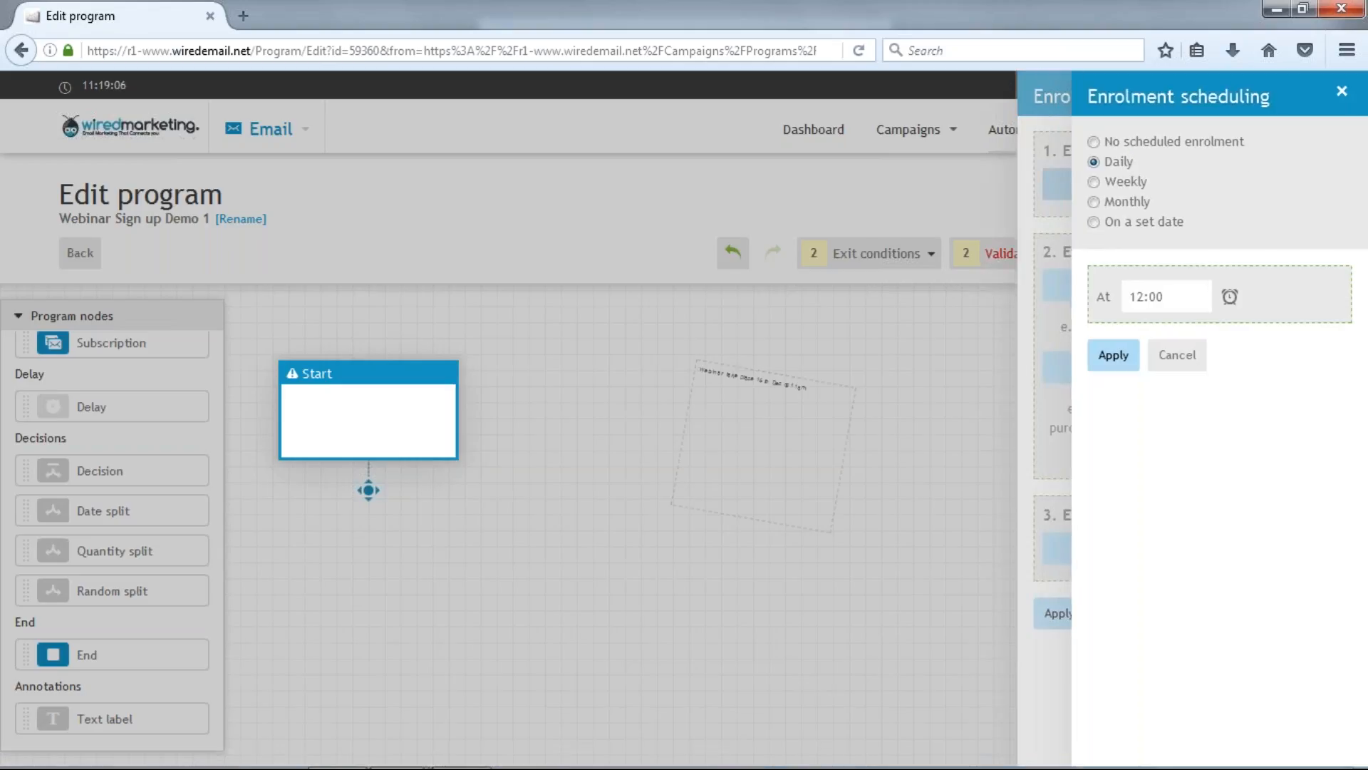
{"action": "left_click", "coordinate": [1166, 294]}
{"action": "left_click", "coordinate": [1148, 388]}
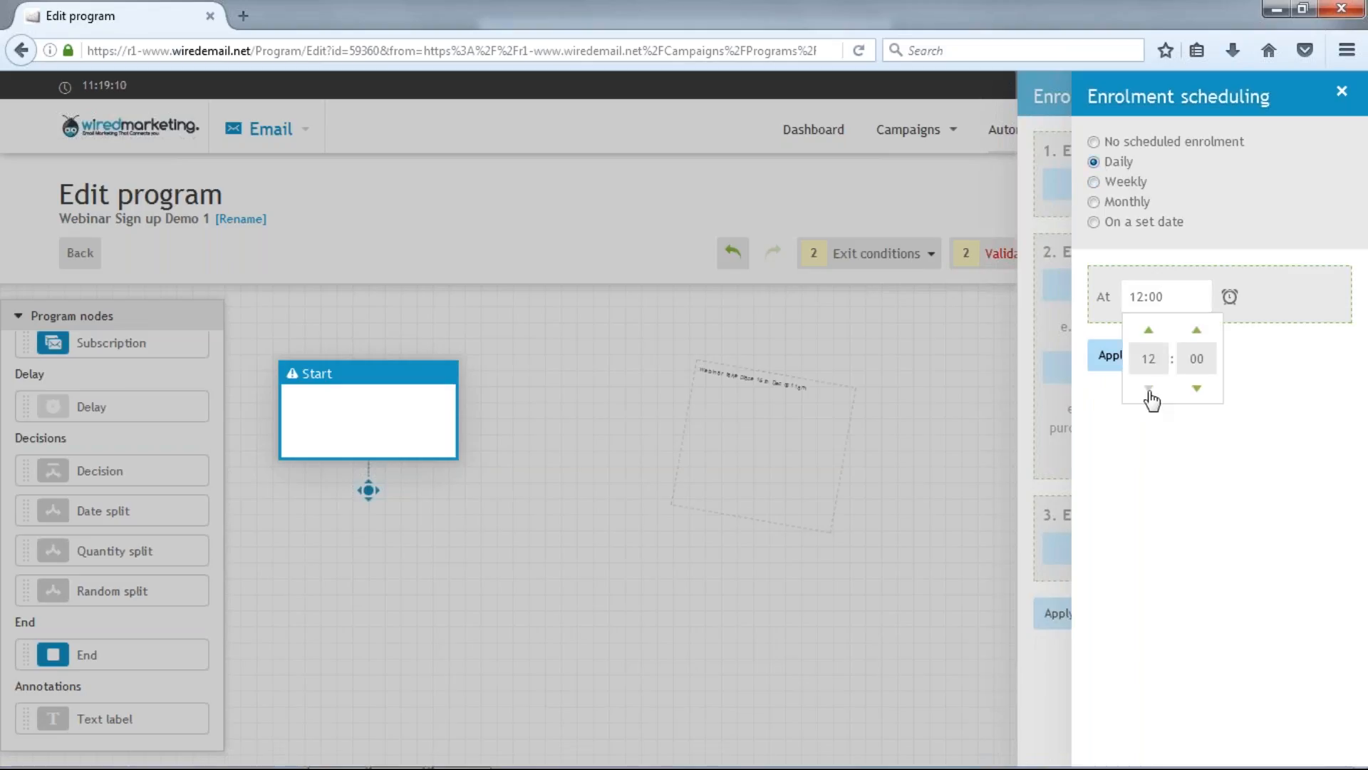
{"action": "left_click", "coordinate": [1147, 389]}
{"action": "left_click", "coordinate": [1148, 388]}
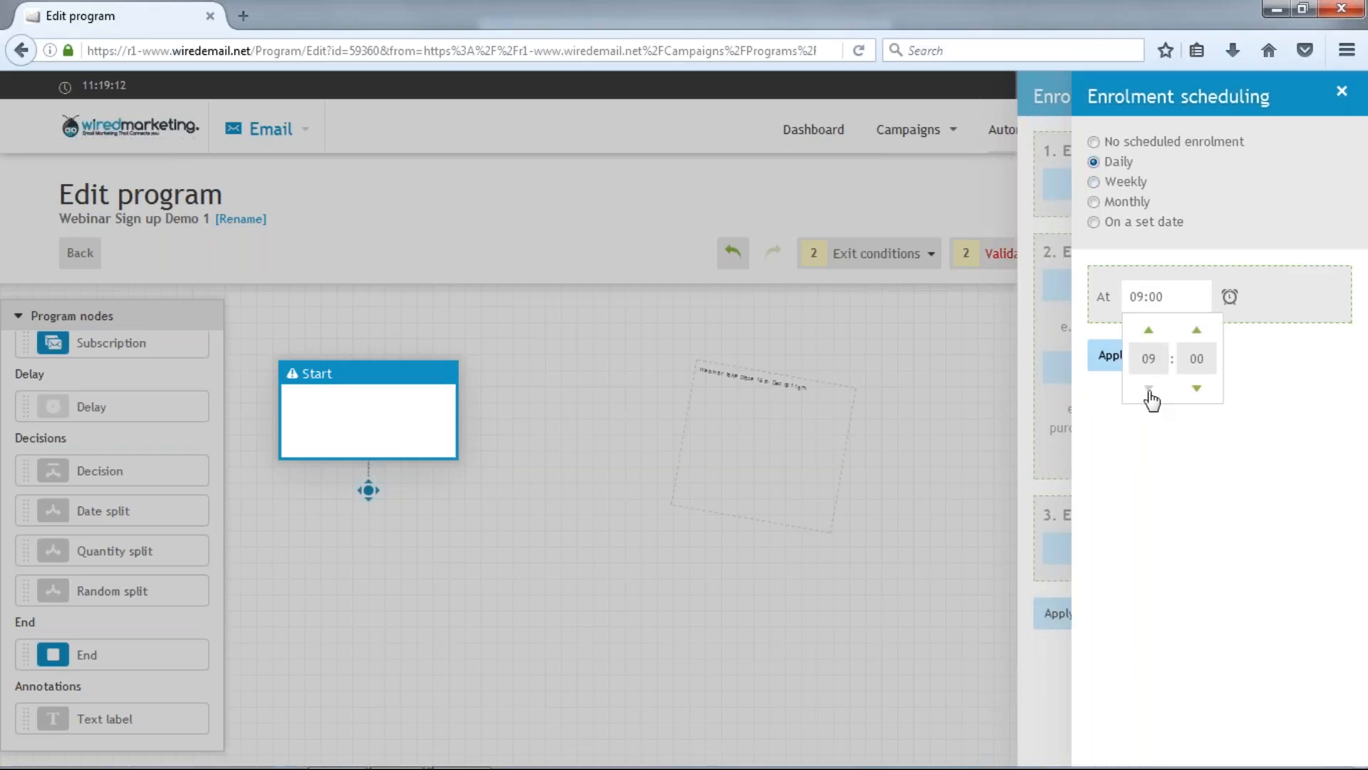
{"action": "left_click", "coordinate": [1123, 443]}
{"action": "left_click", "coordinate": [1113, 355]}
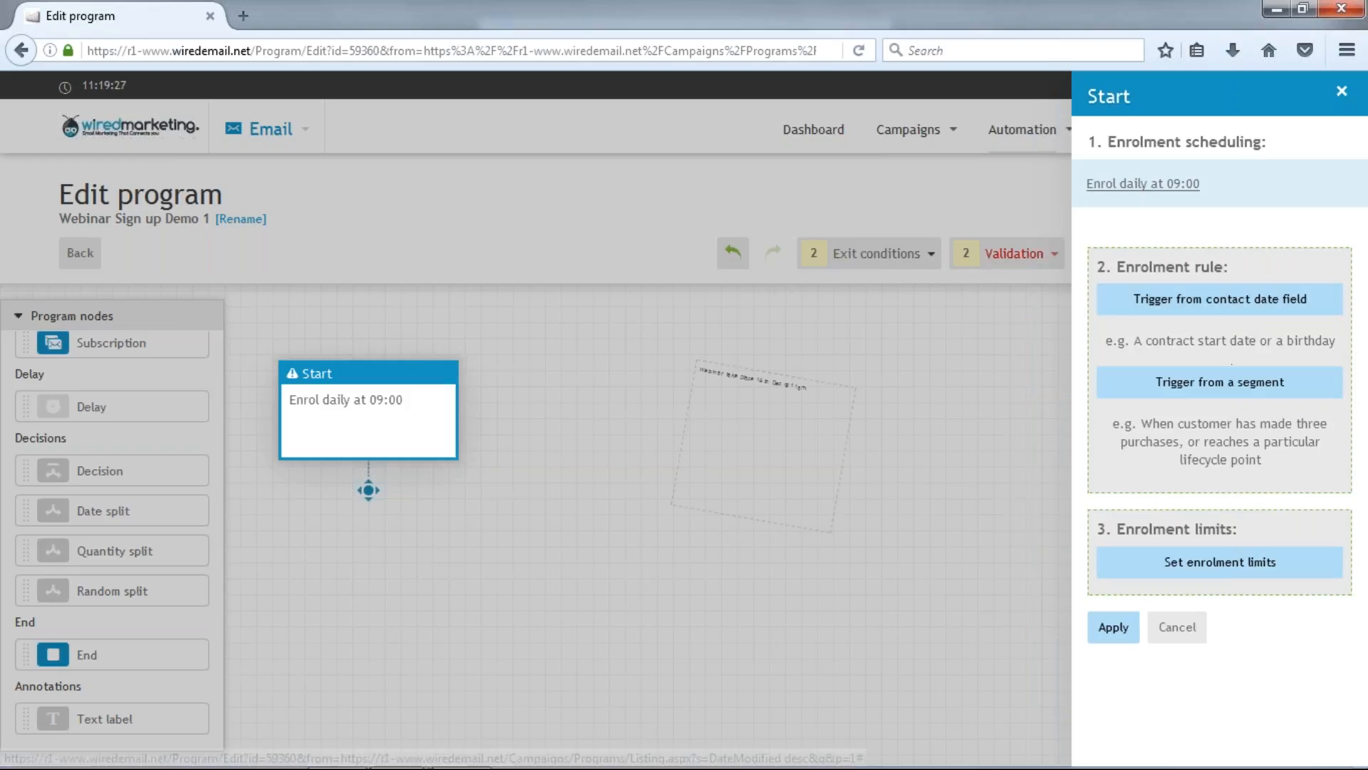
Examine the contact date field trigger's day offset, before/after choices and available date fields, leaving without applying the rule
{"action": "left_click", "coordinate": [1239, 311]}
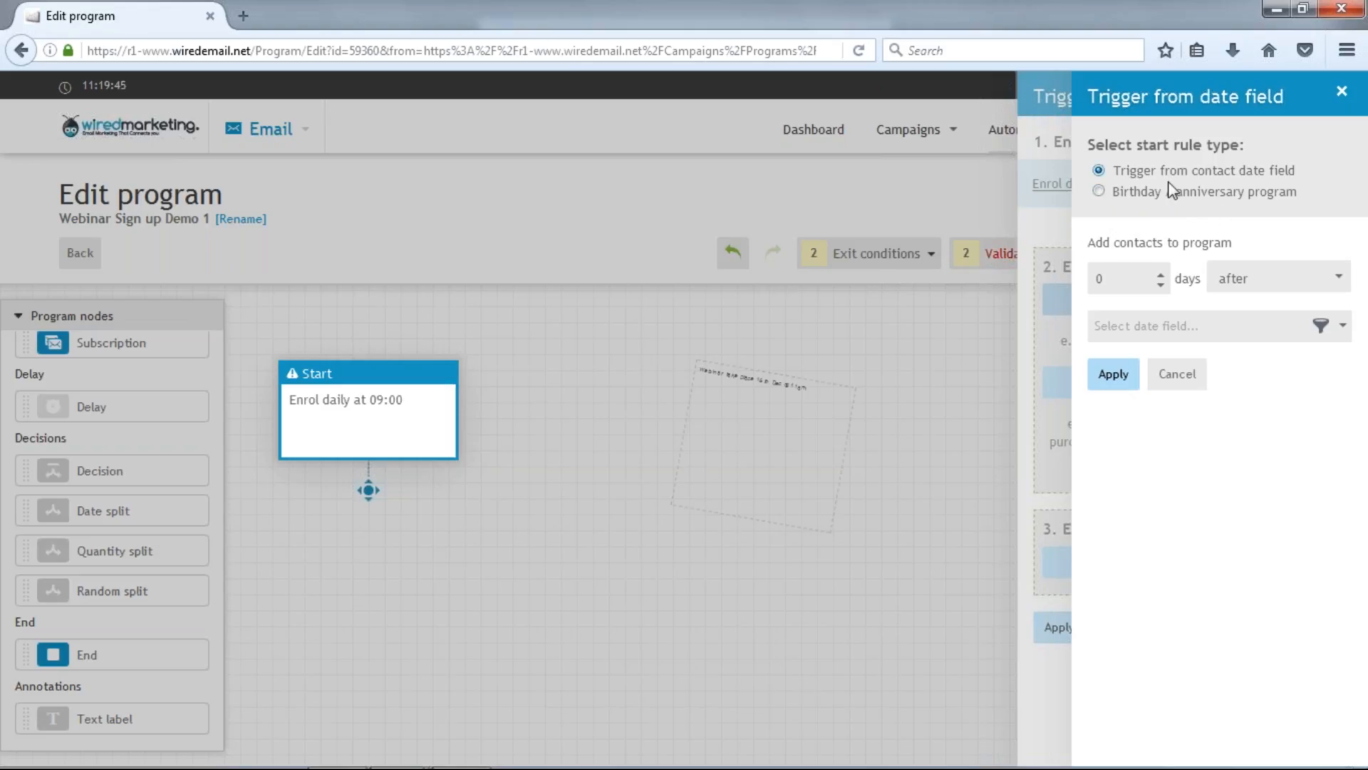
{"action": "left_click", "coordinate": [1280, 281]}
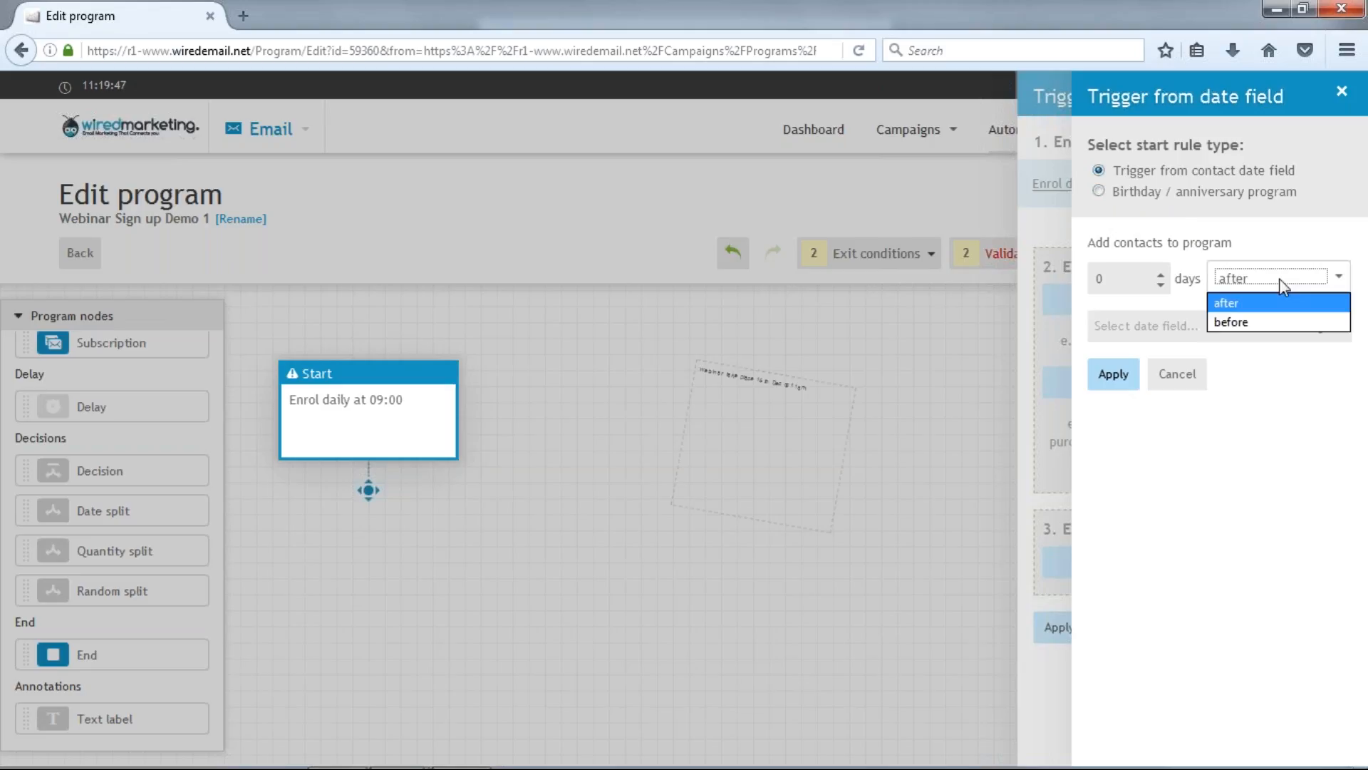
{"action": "left_click", "coordinate": [1283, 285]}
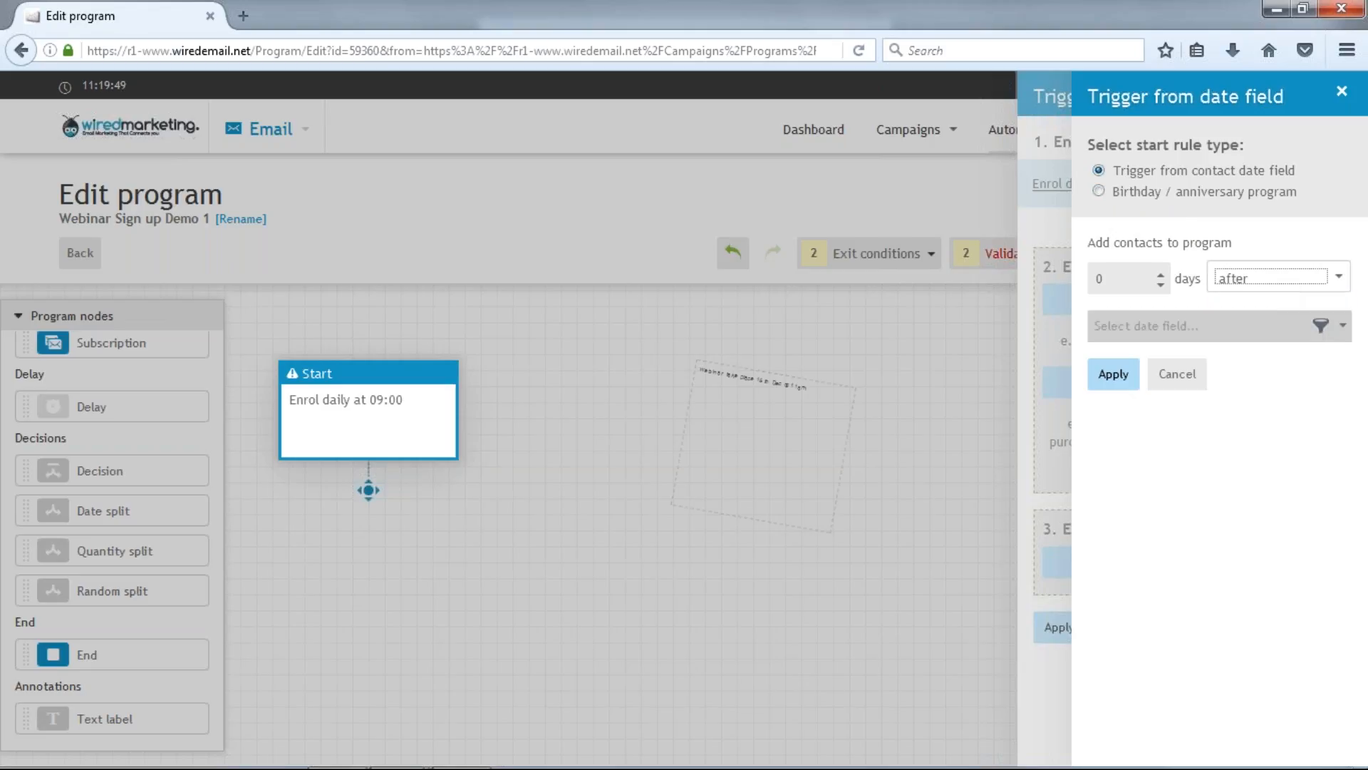
{"action": "left_click", "coordinate": [1343, 329]}
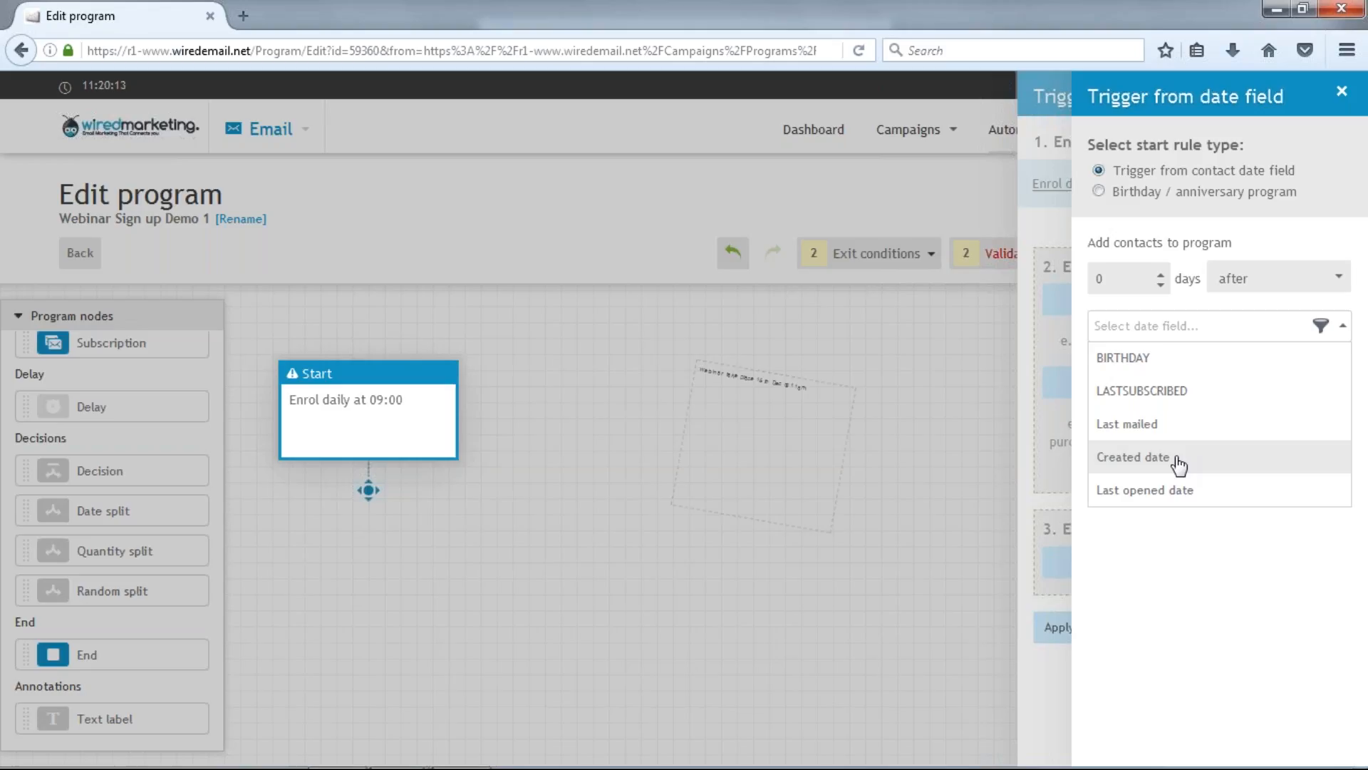
{"action": "left_click", "coordinate": [1161, 276]}
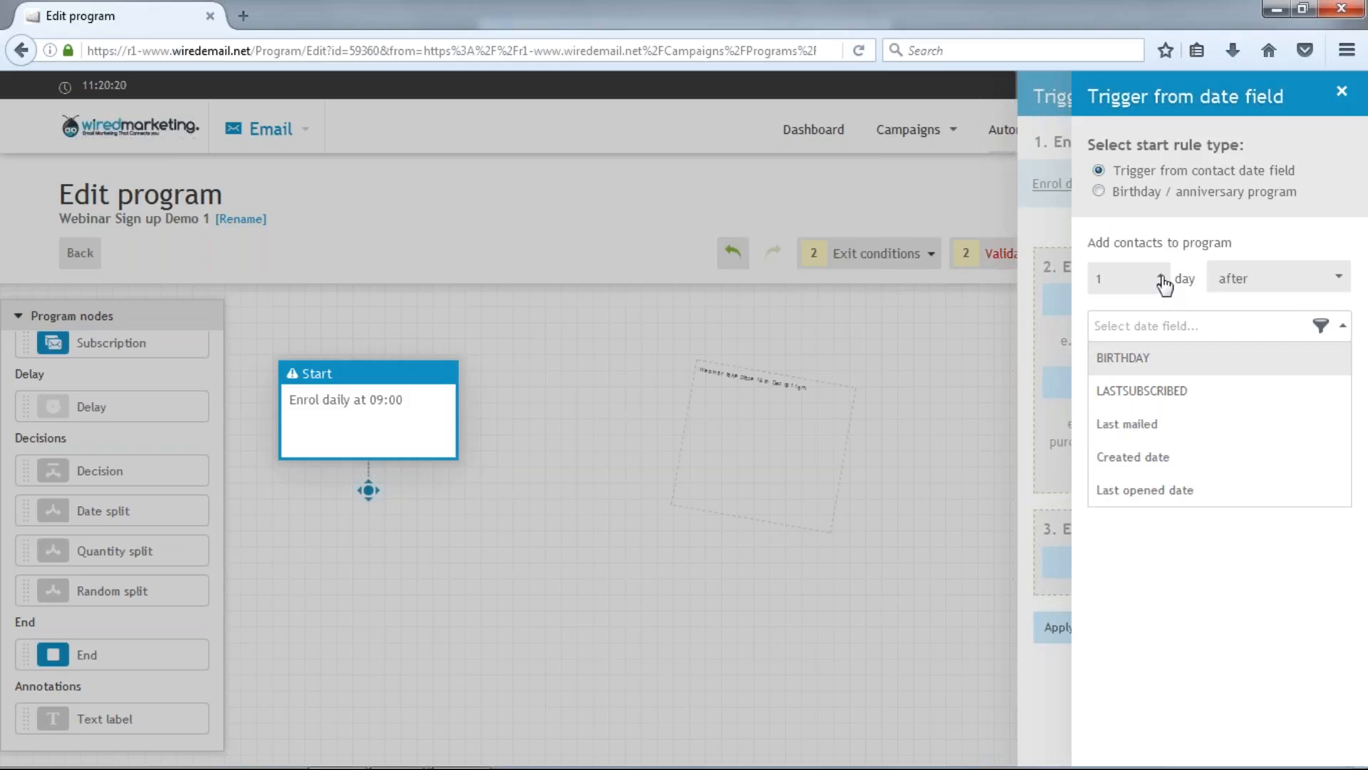
{"action": "left_click_drag", "start_coordinate": [1324, 94], "coordinate": [1202, 97]}
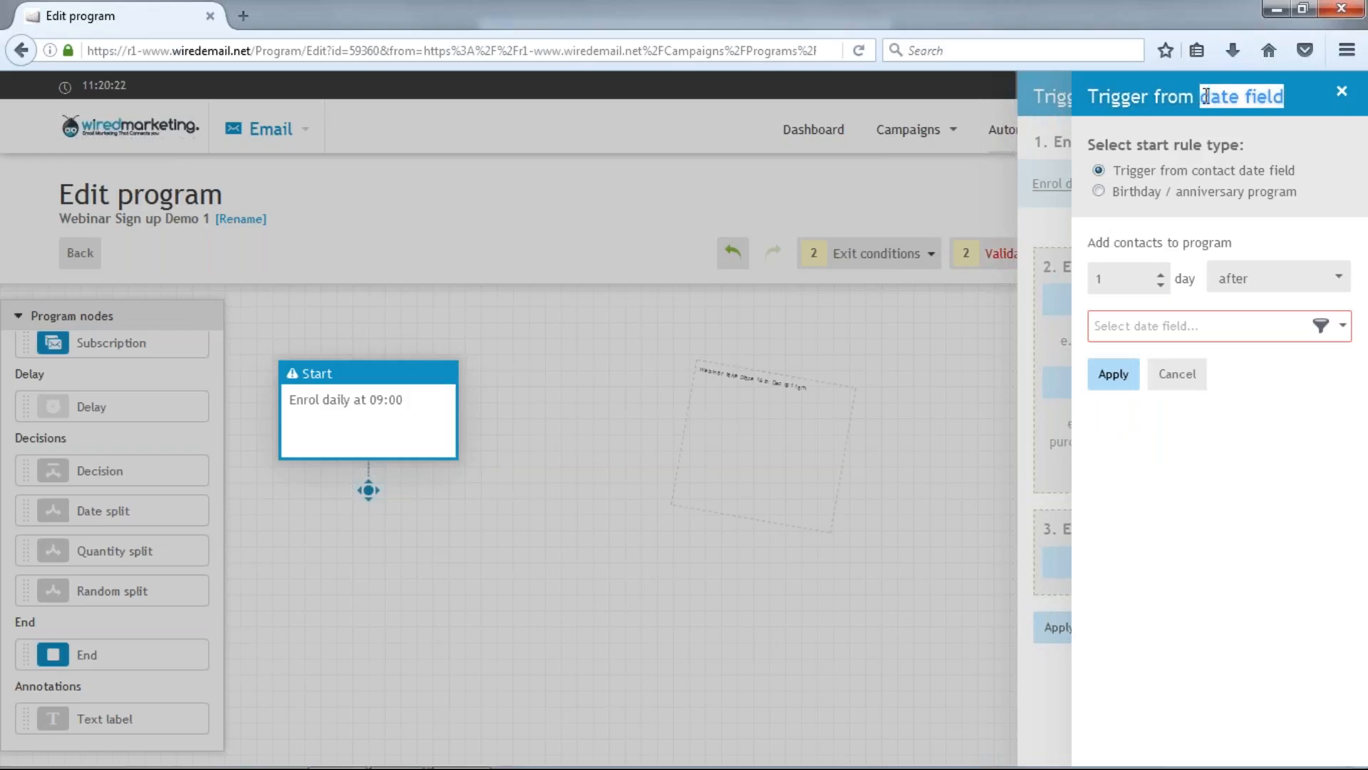
{"action": "left_click", "coordinate": [1179, 377]}
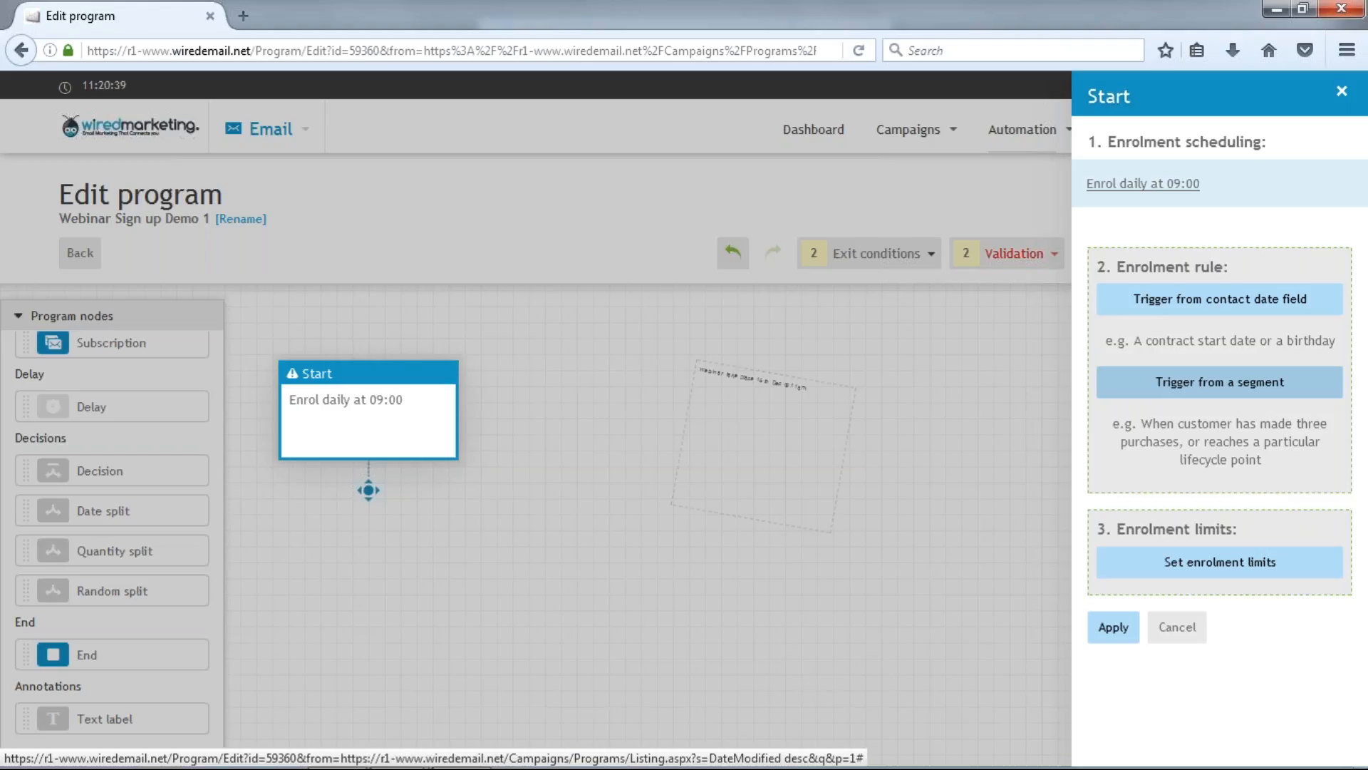
Set the enrolment rule to a segment including contacts present in the specific address book "Webinar Sign Up December"
{"action": "left_click", "coordinate": [1220, 381]}
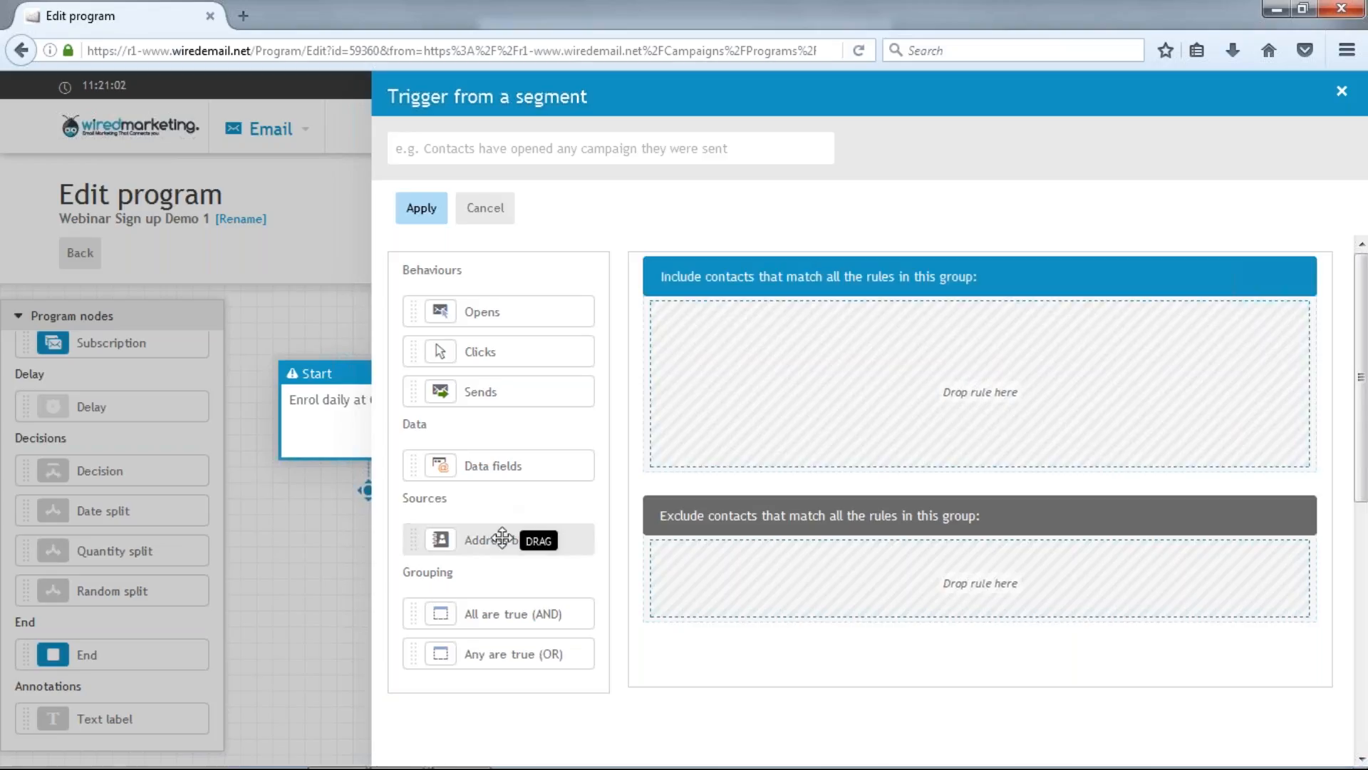
{"action": "left_click_drag", "start_coordinate": [502, 538], "coordinate": [806, 416]}
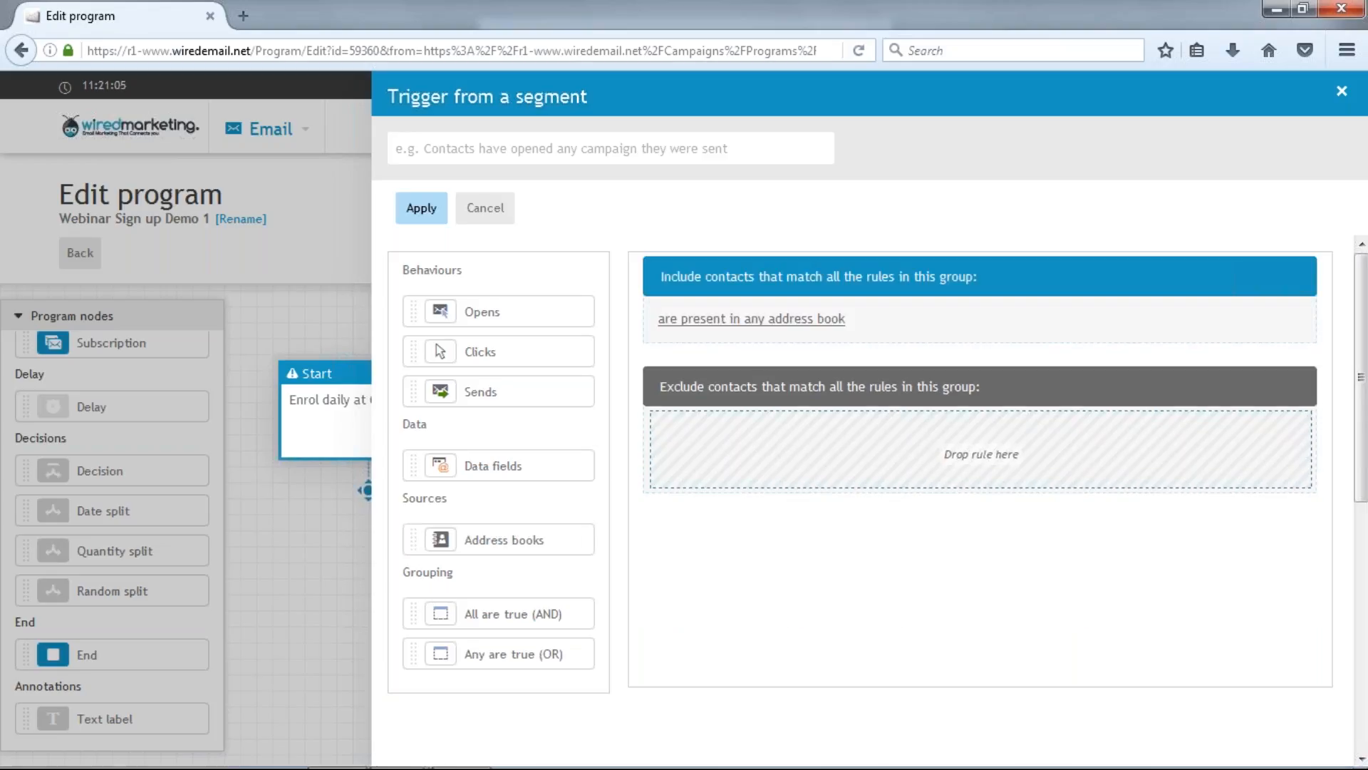
{"action": "left_click", "coordinate": [755, 318]}
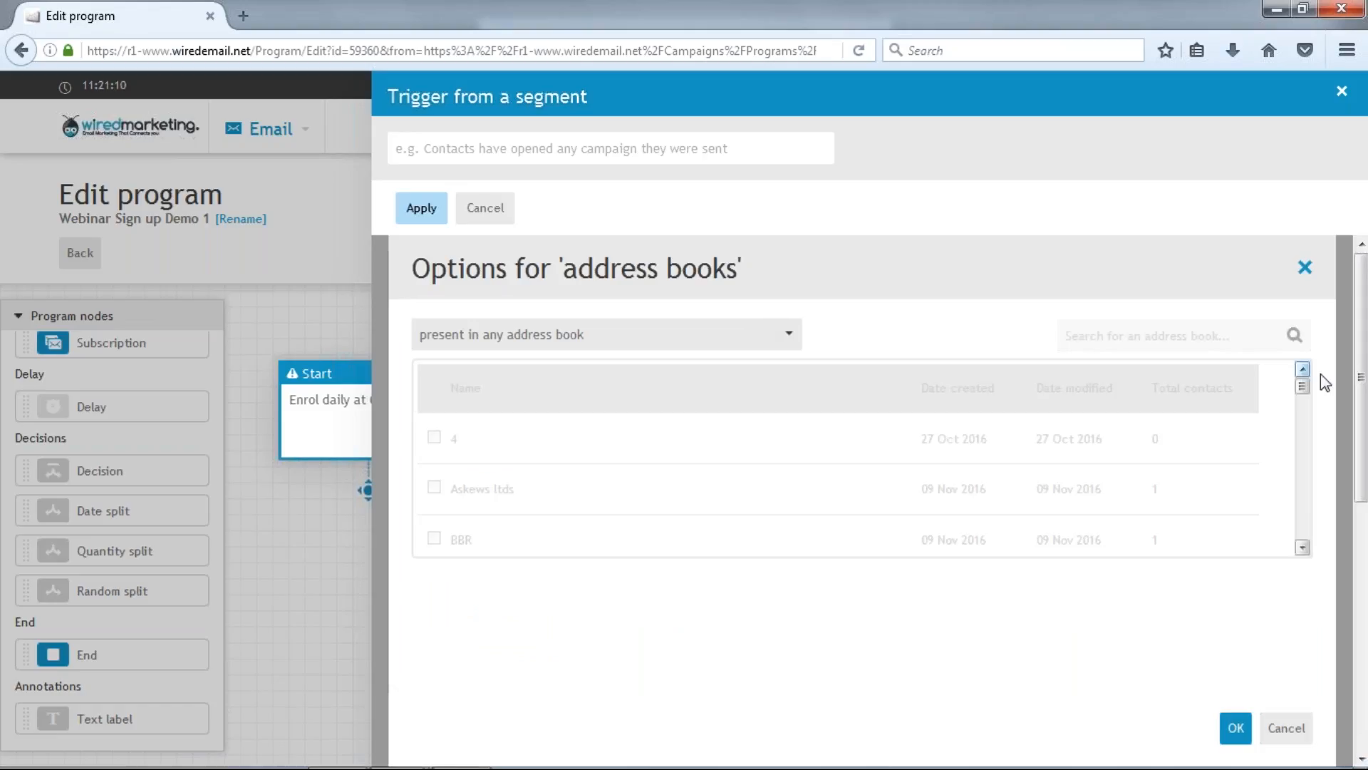
{"action": "left_click_drag", "start_coordinate": [1303, 396], "coordinate": [1306, 535]}
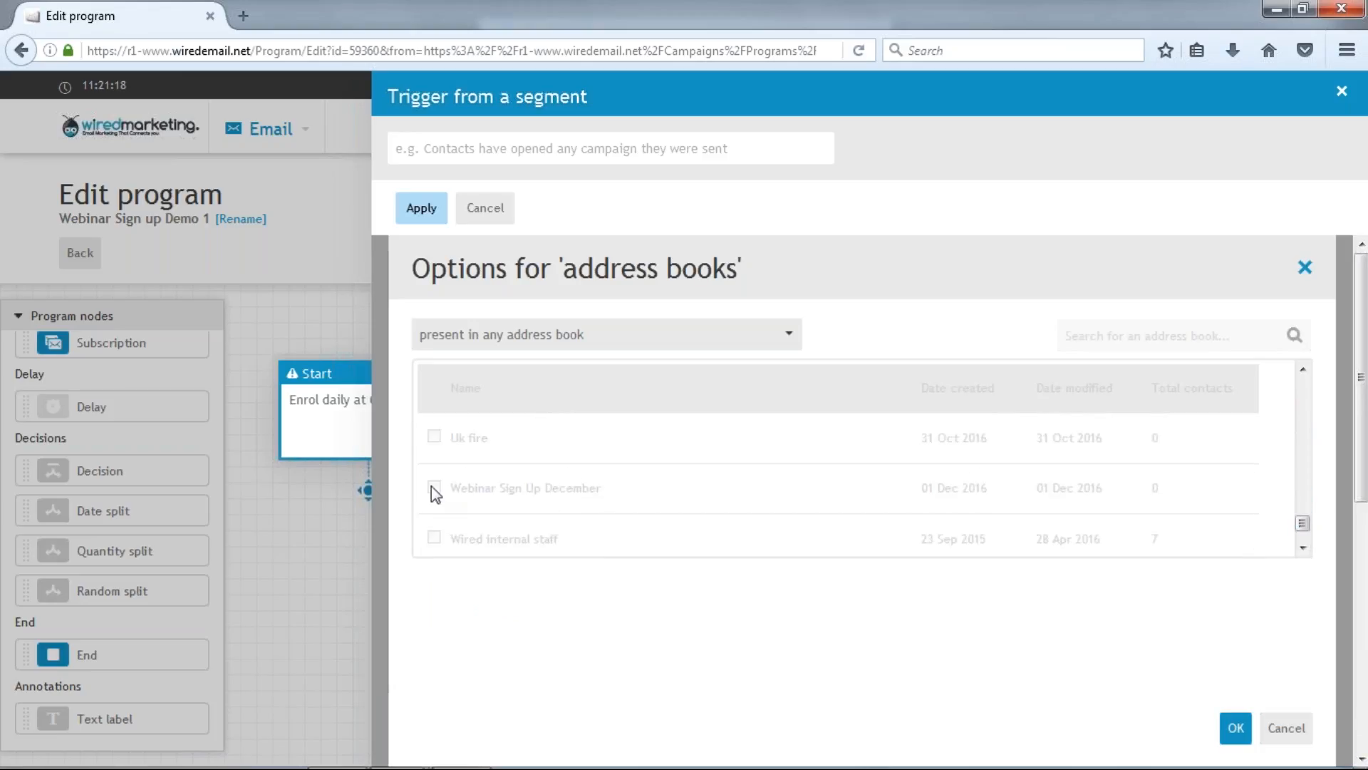
{"action": "left_click", "coordinate": [656, 346]}
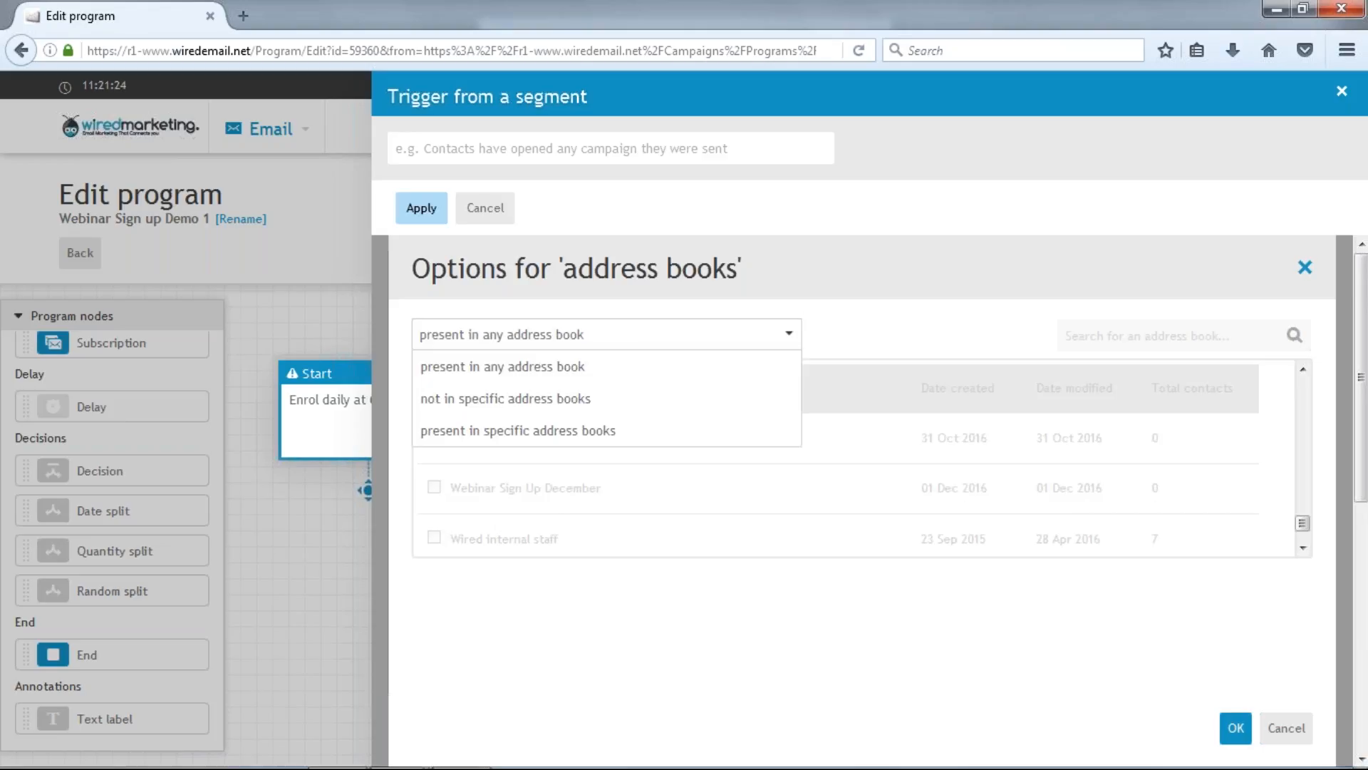
{"action": "left_click", "coordinate": [586, 431]}
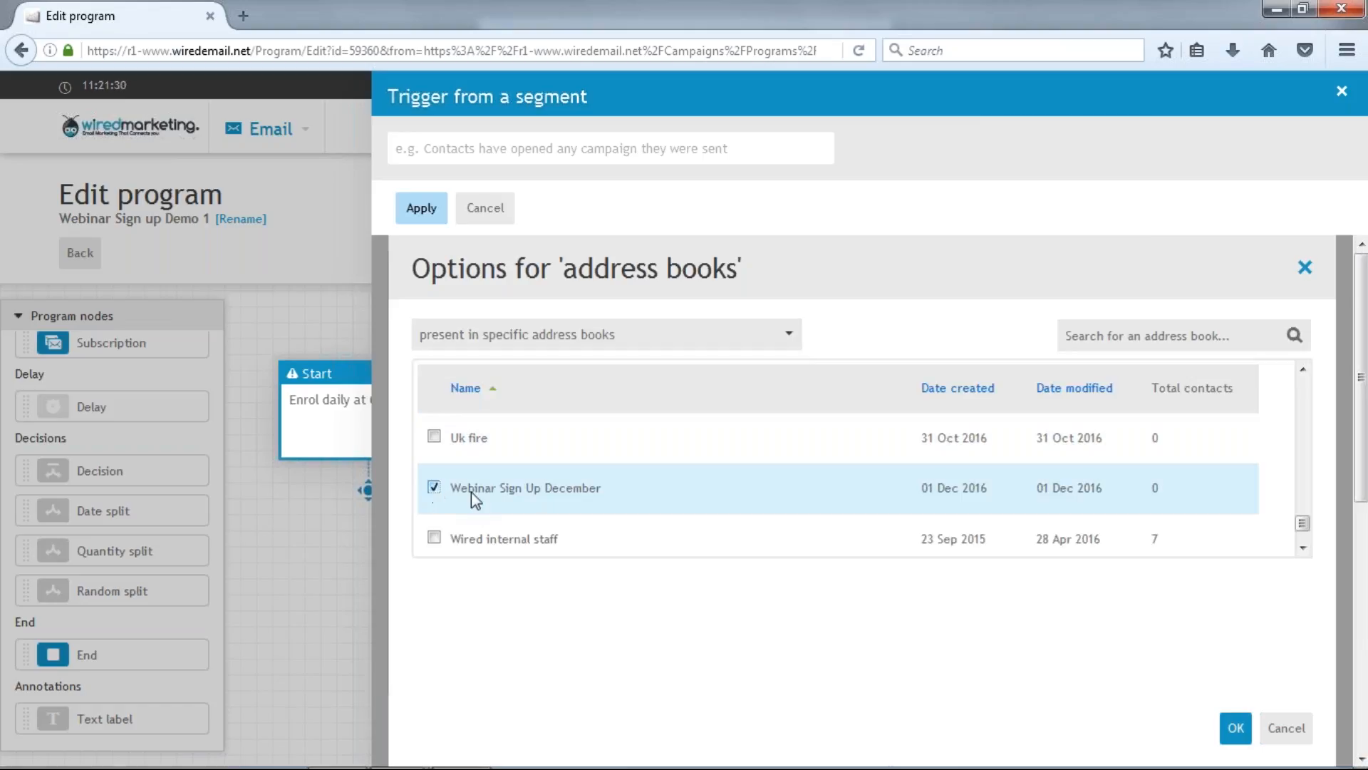
{"action": "left_click", "coordinate": [1236, 728]}
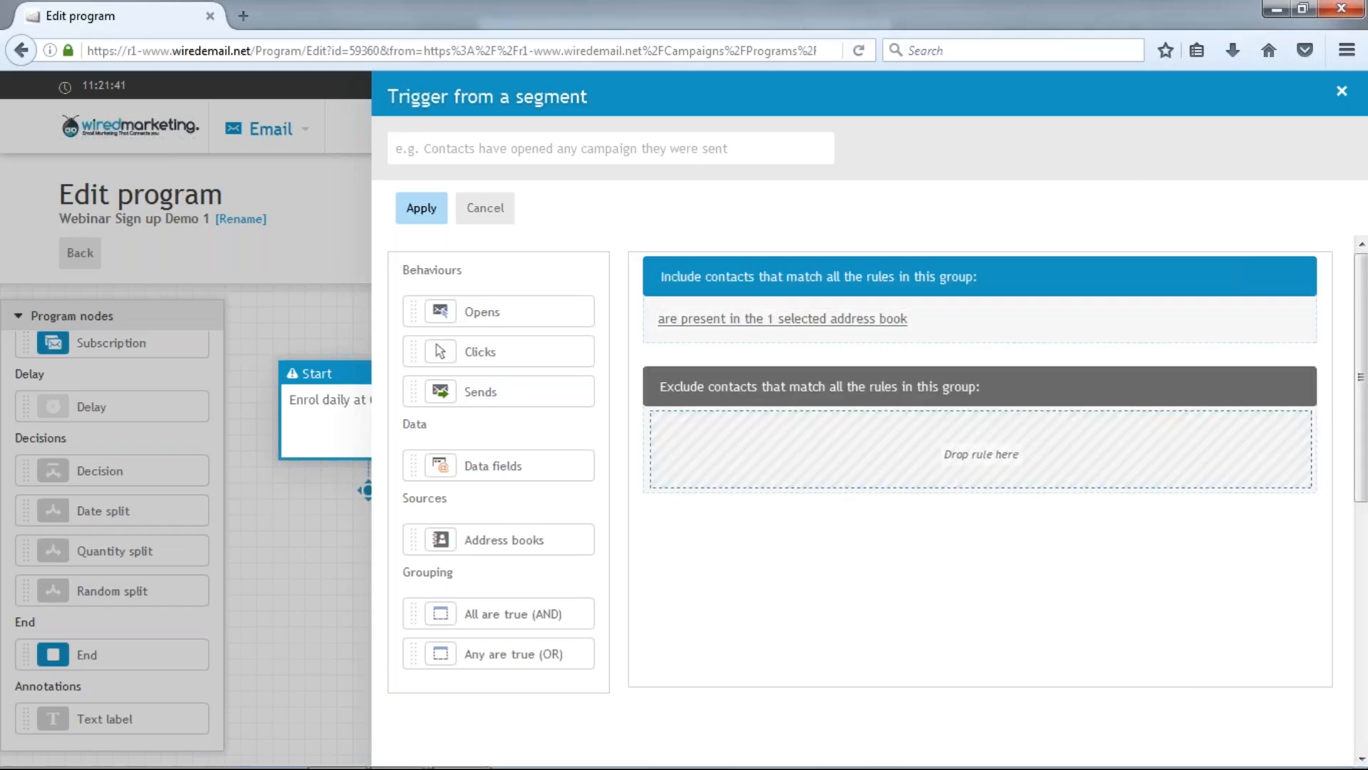
{"action": "left_click", "coordinate": [419, 208]}
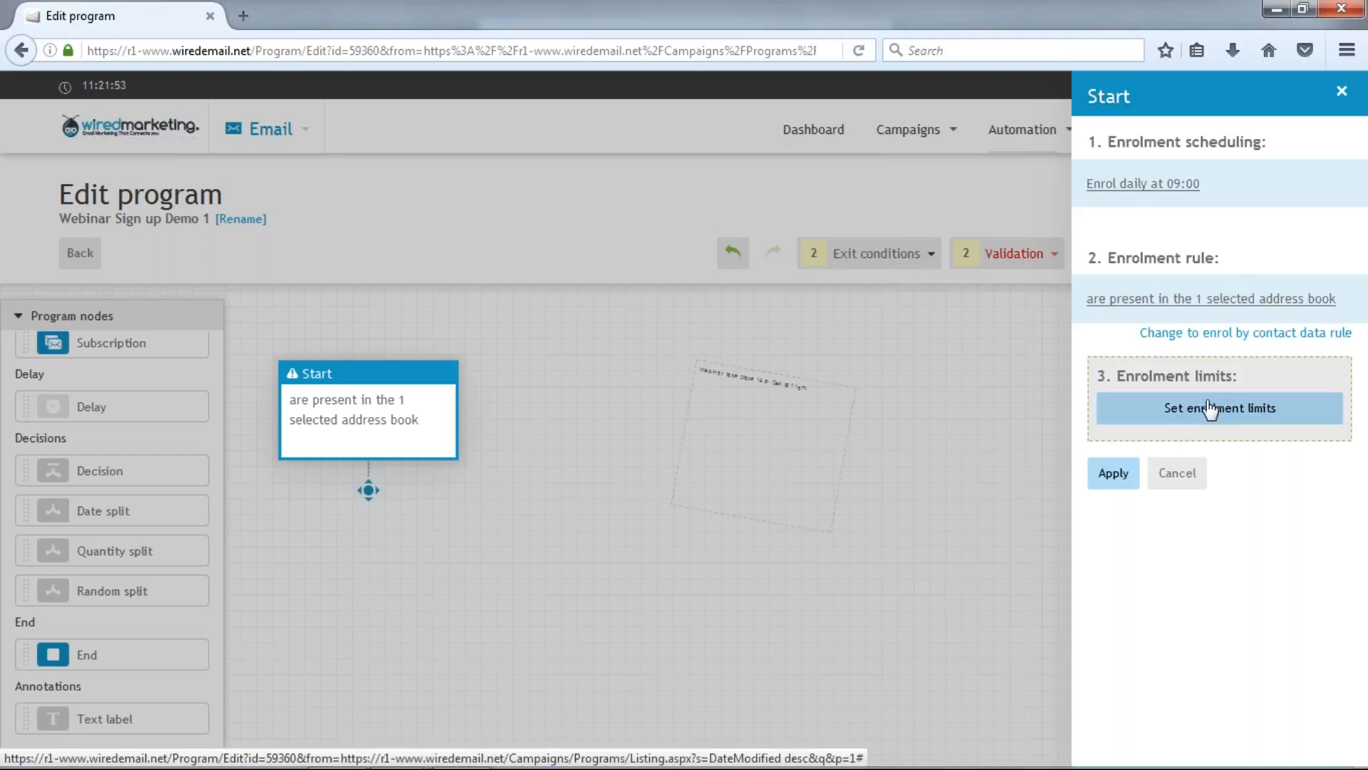
Limit enrolment to the first time contacts meet the start criteria and apply the Start node's settings
{"action": "left_click", "coordinate": [1176, 408]}
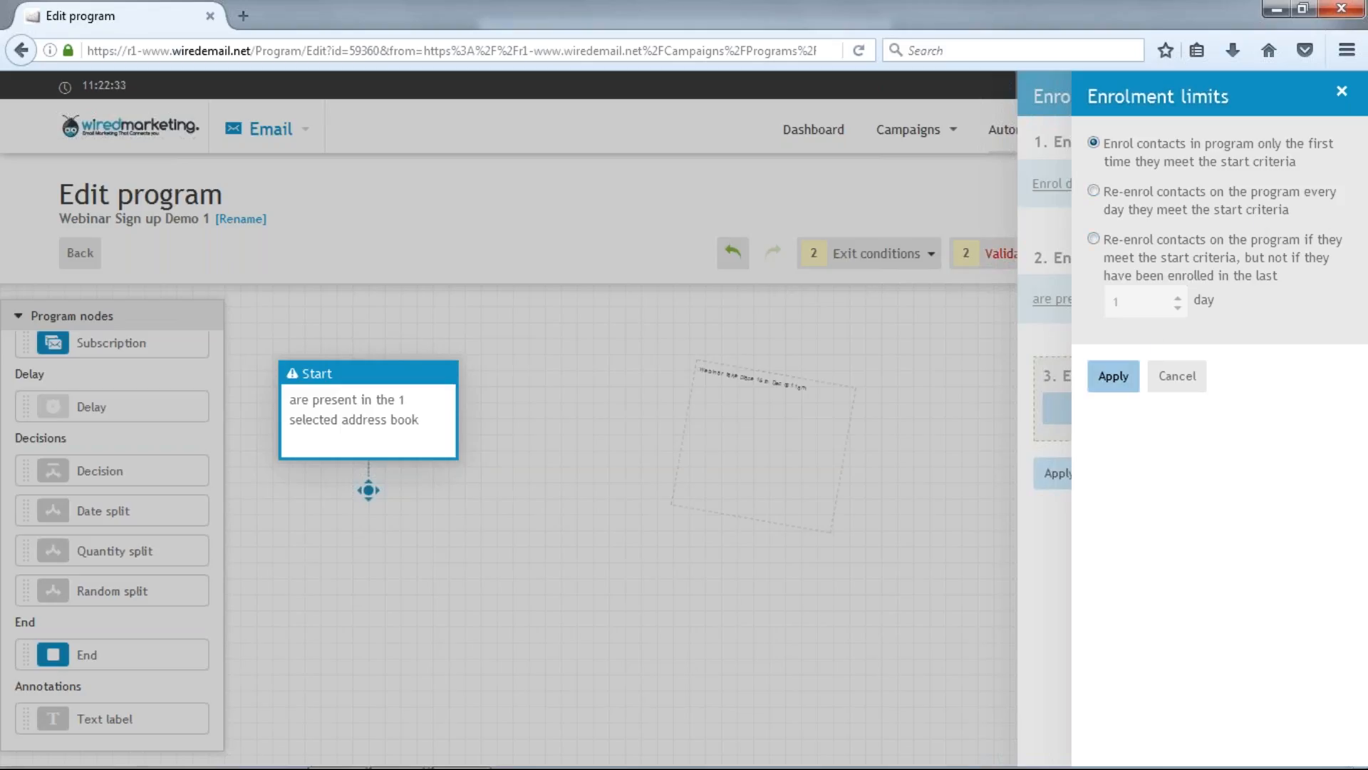
{"action": "left_click", "coordinate": [1133, 385]}
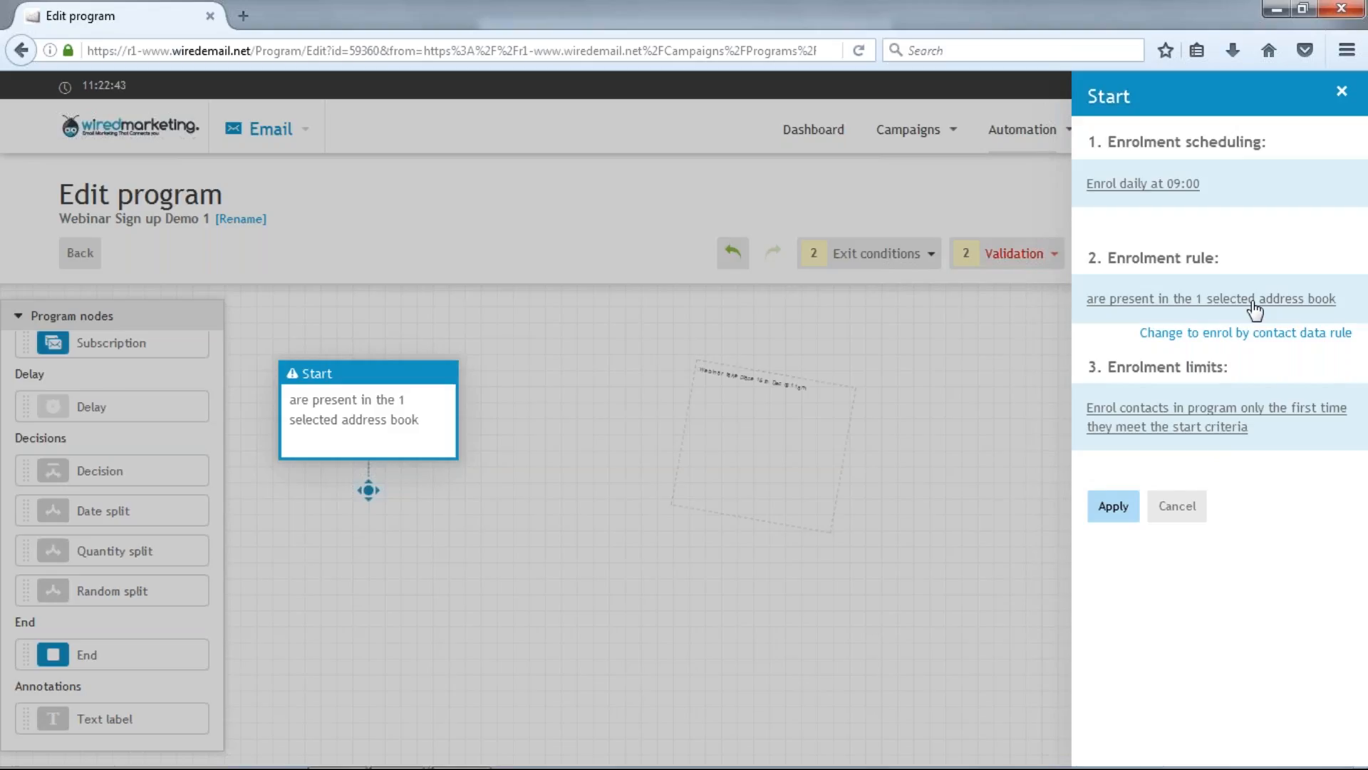
{"action": "left_click", "coordinate": [1112, 516]}
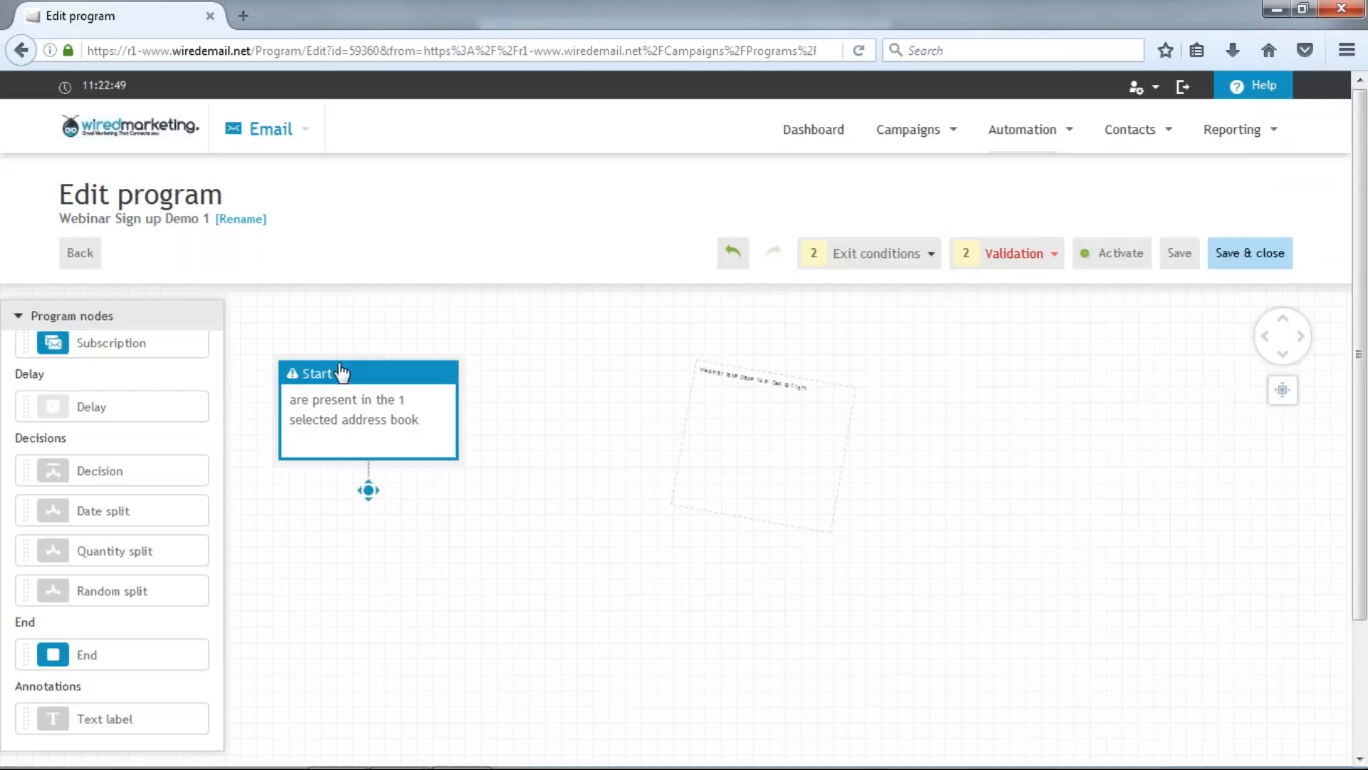
Shift the Start node slightly up and left, and add a Campaign node to its right
{"action": "left_click_drag", "start_coordinate": [342, 371], "coordinate": [325, 337]}
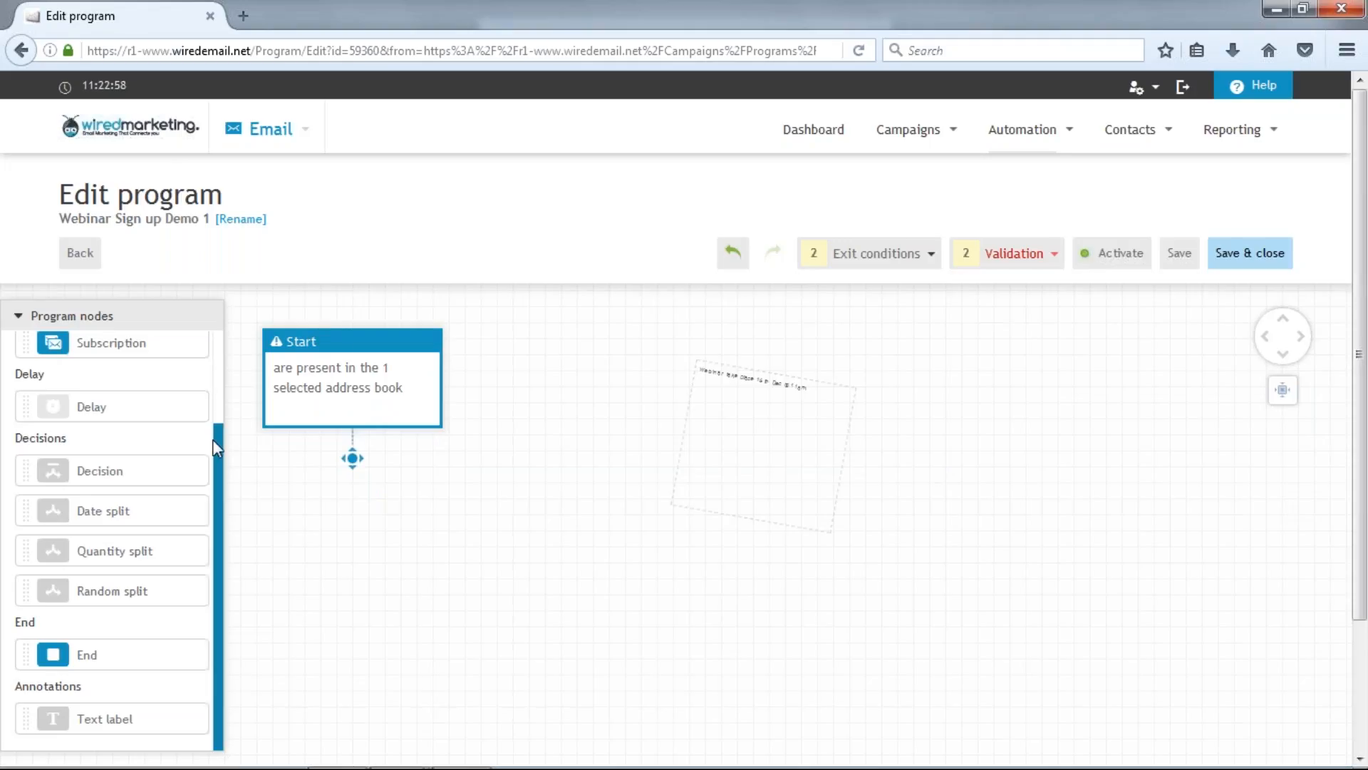
{"action": "left_click_drag", "start_coordinate": [219, 450], "coordinate": [220, 333]}
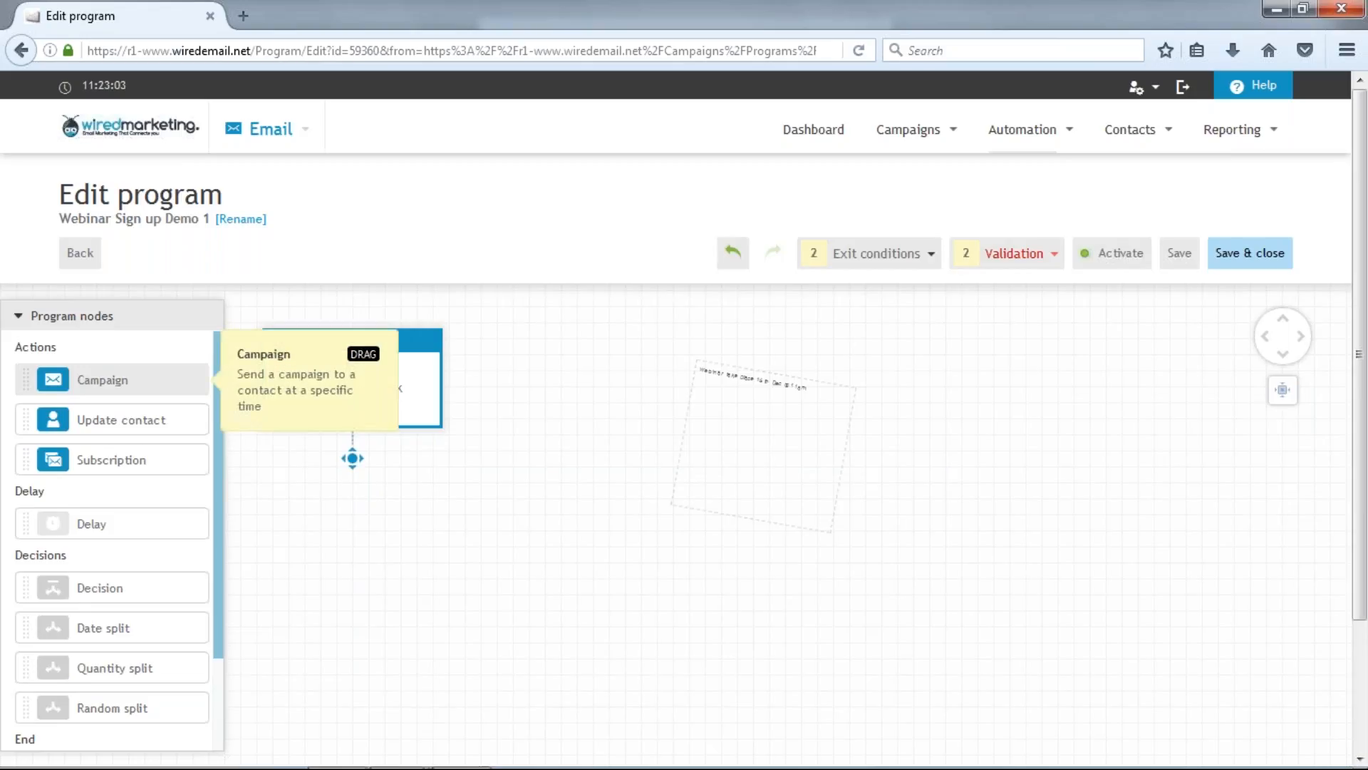
{"action": "left_click_drag", "start_coordinate": [128, 381], "coordinate": [622, 366]}
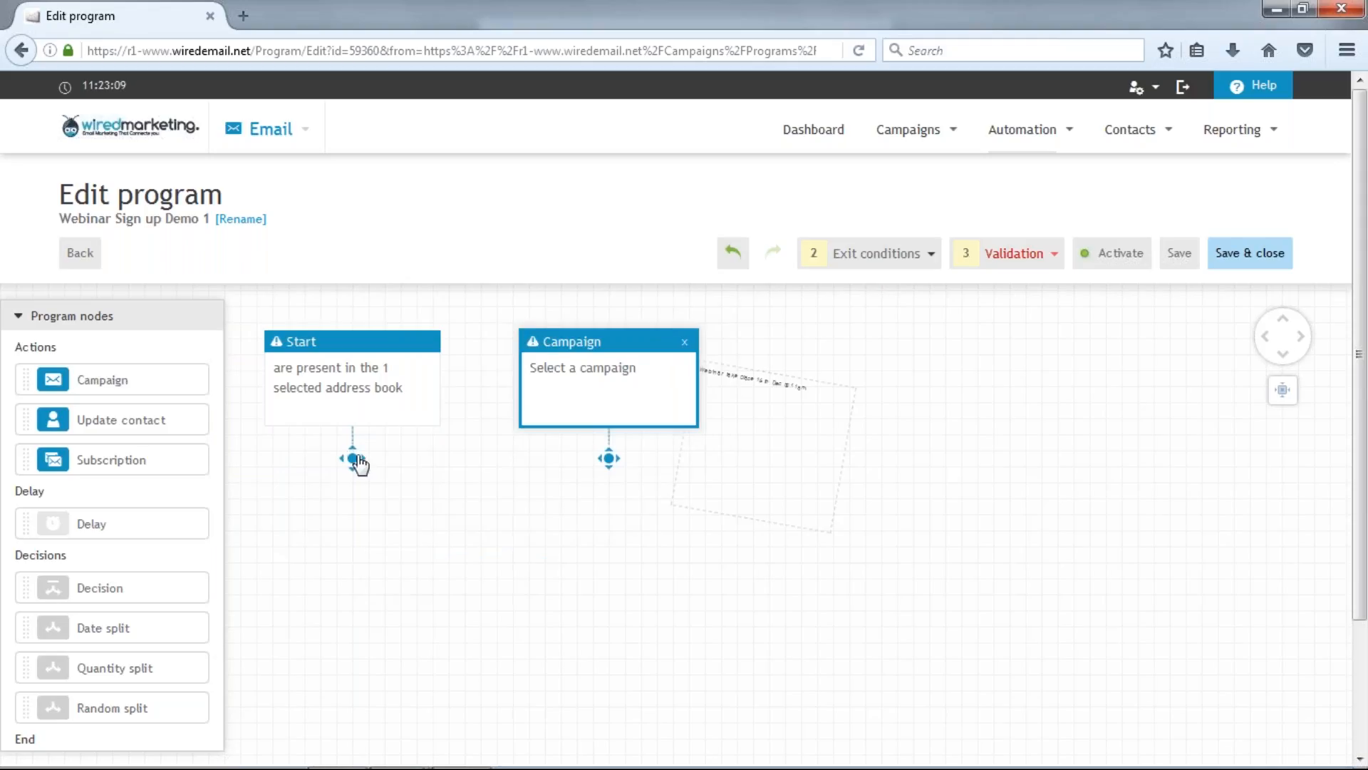
Connect the Start node to the Campaign node and shift the Campaign node slightly to the right
{"action": "left_click_drag", "start_coordinate": [354, 460], "coordinate": [522, 397]}
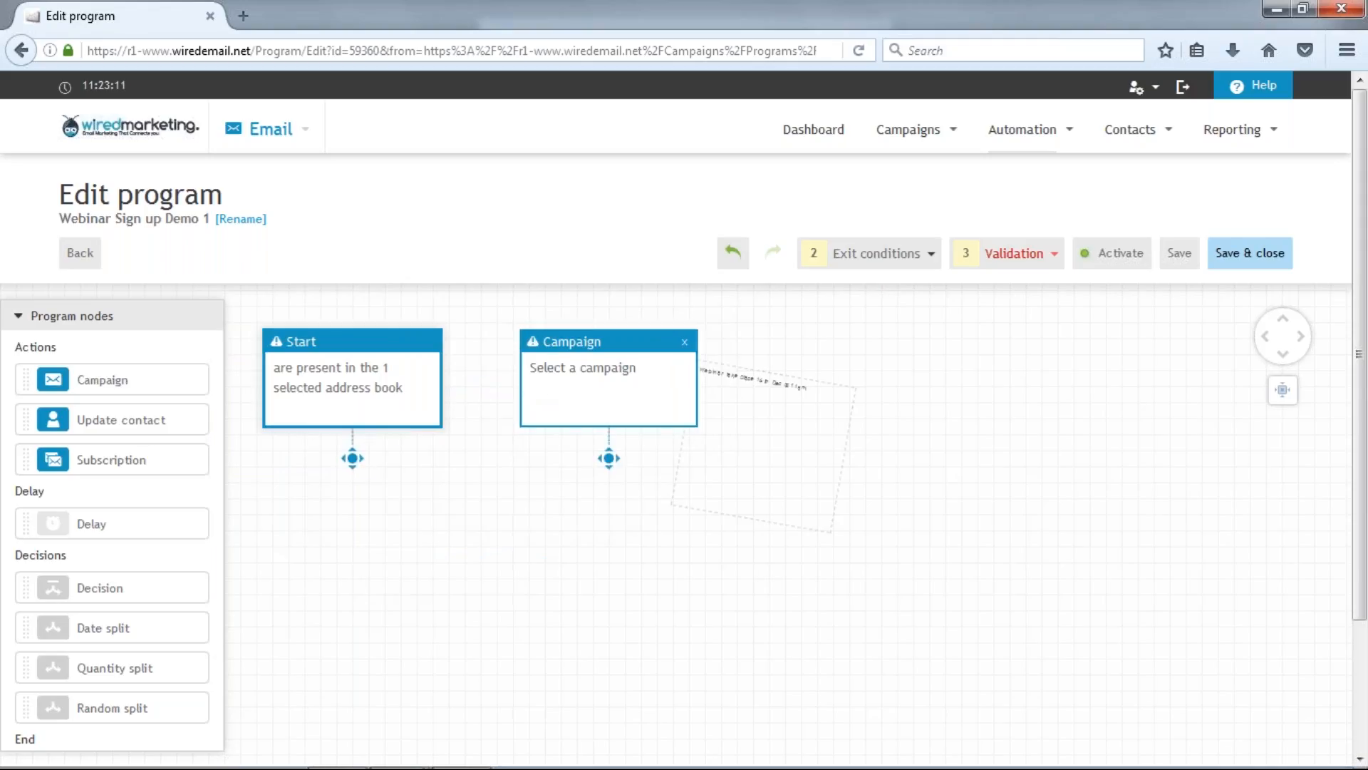
{"action": "left_click_drag", "start_coordinate": [352, 458], "coordinate": [635, 392]}
{"action": "mouse_move", "coordinate": [623, 337]}
{"action": "left_mouse_down"}
{"action": "mouse_move", "coordinate": [388, 518]}
{"action": "mouse_move", "coordinate": [373, 485]}
{"action": "mouse_move", "coordinate": [594, 403]}
{"action": "mouse_move", "coordinate": [637, 355]}
{"action": "left_mouse_up"}
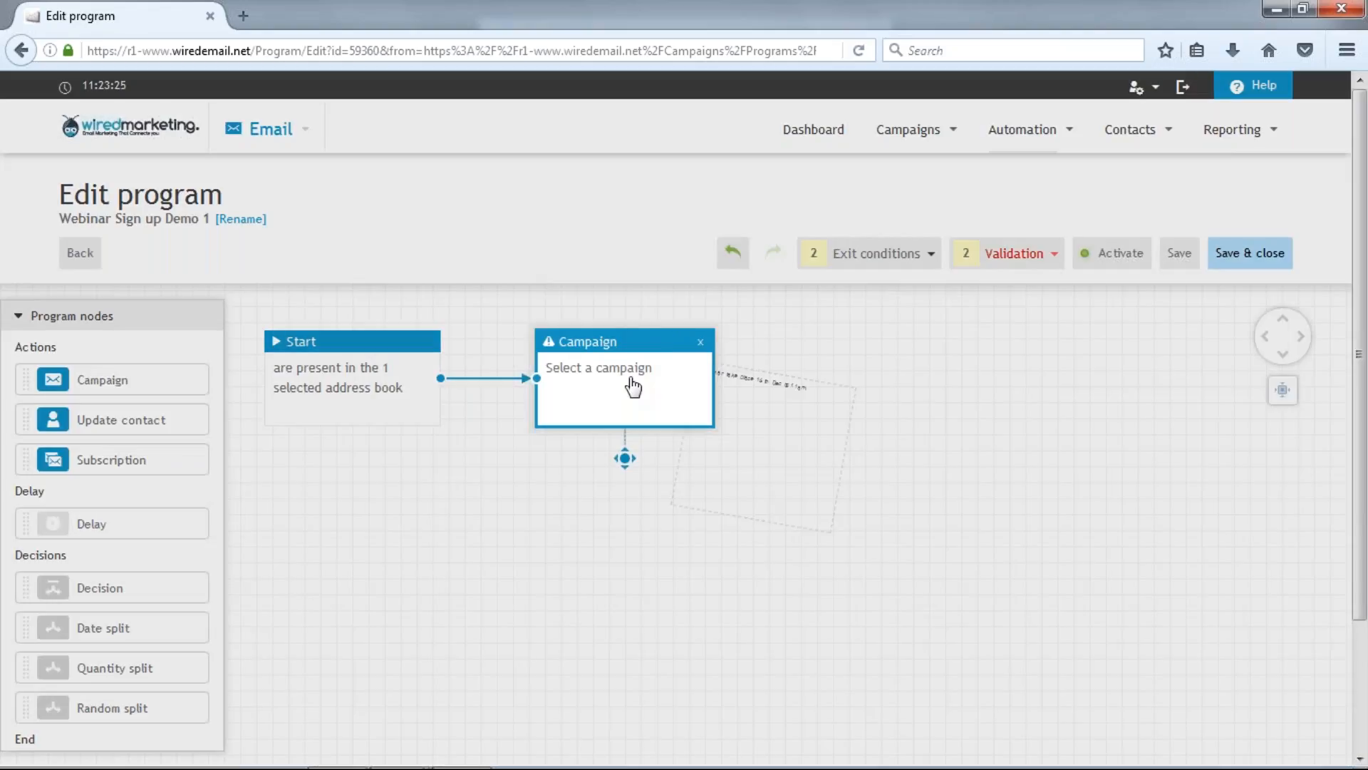
{"action": "left_click", "coordinate": [633, 387]}
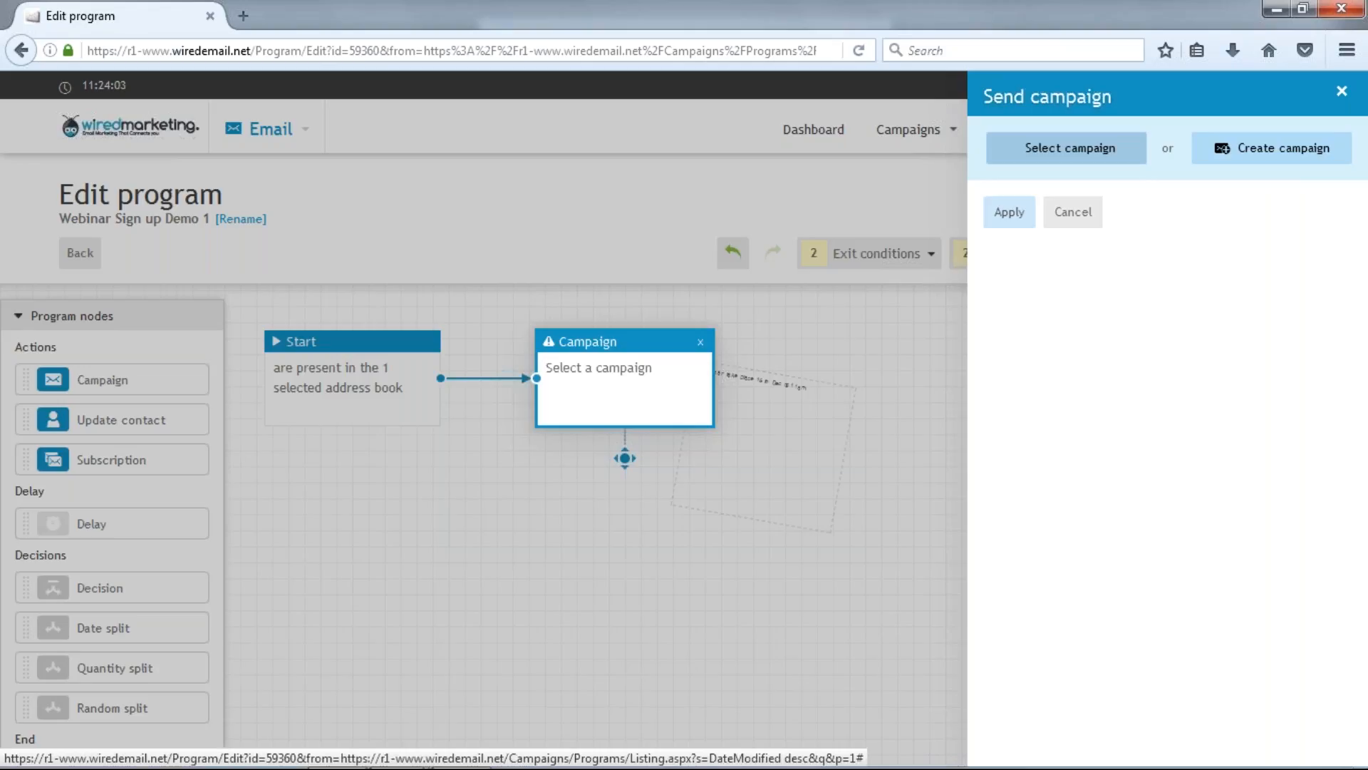
{"action": "left_click", "coordinate": [1066, 148]}
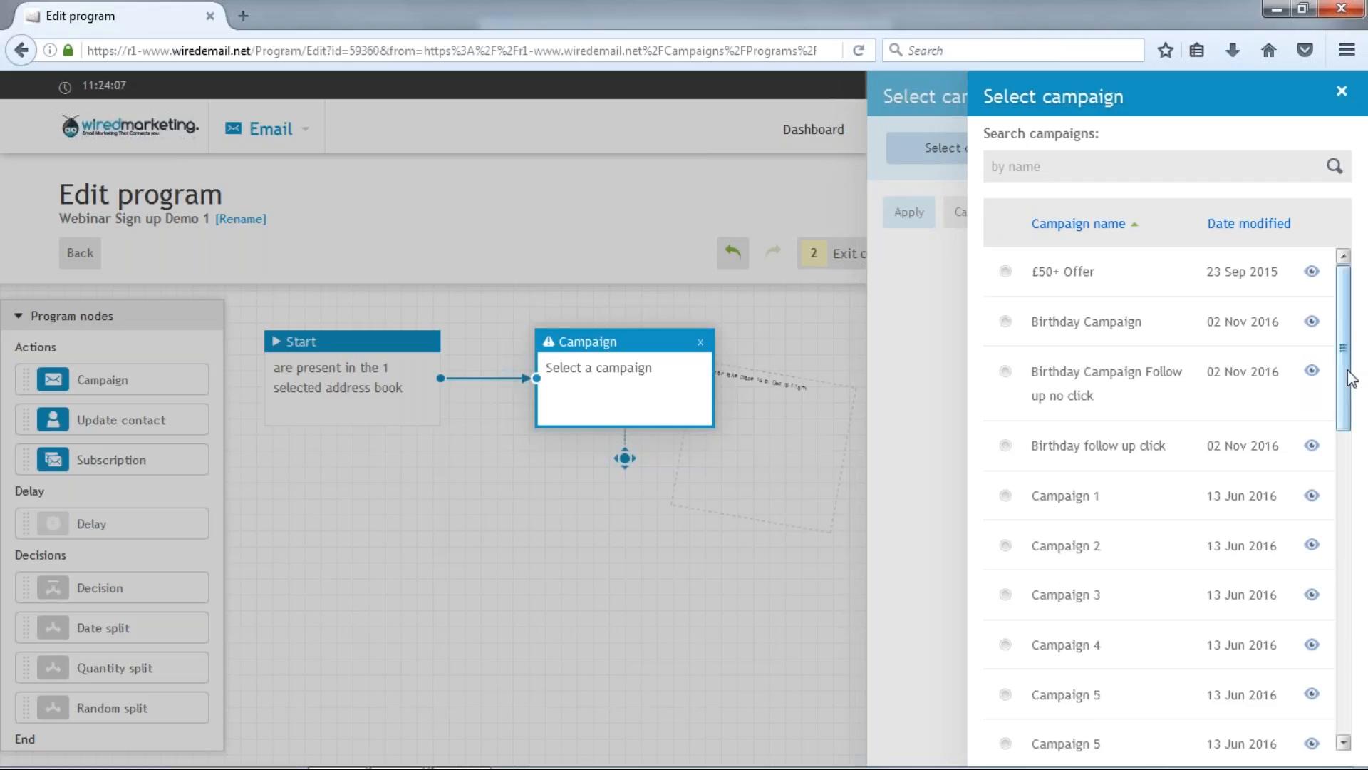
{"action": "left_click_drag", "start_coordinate": [1344, 382], "coordinate": [1365, 678]}
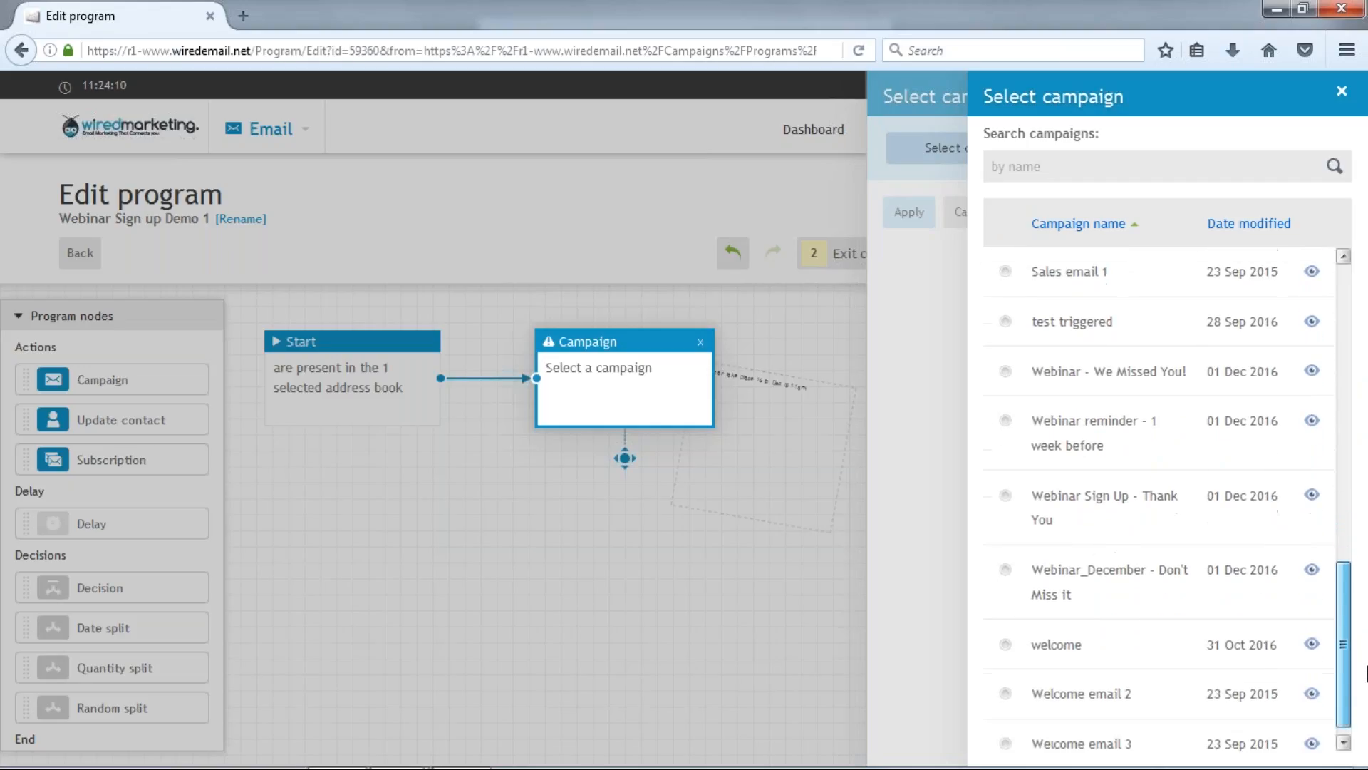
{"action": "left_click", "coordinate": [1005, 496]}
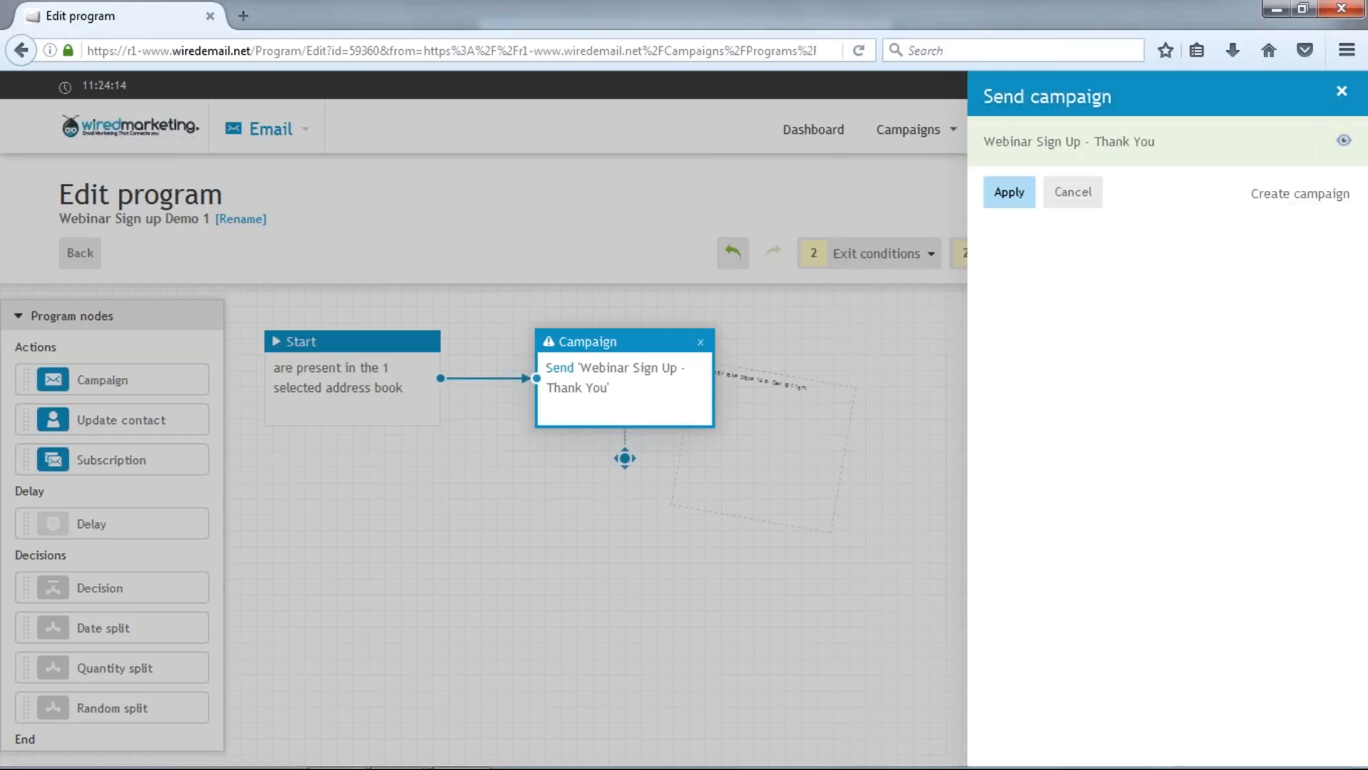
{"action": "left_click", "coordinate": [1073, 194]}
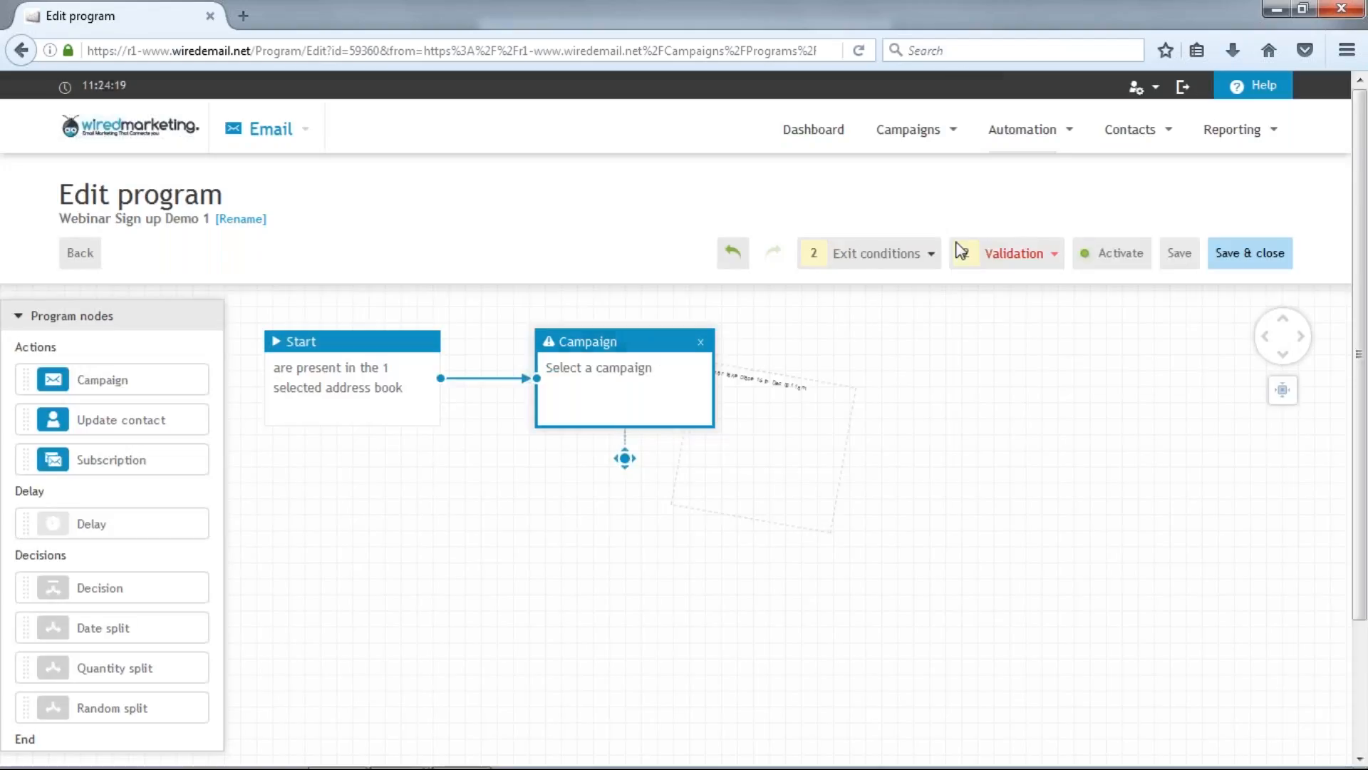
Set the Campaign node to send the campaign "Webinar Sign Up - Thank You" and apply it
{"action": "left_click", "coordinate": [625, 388]}
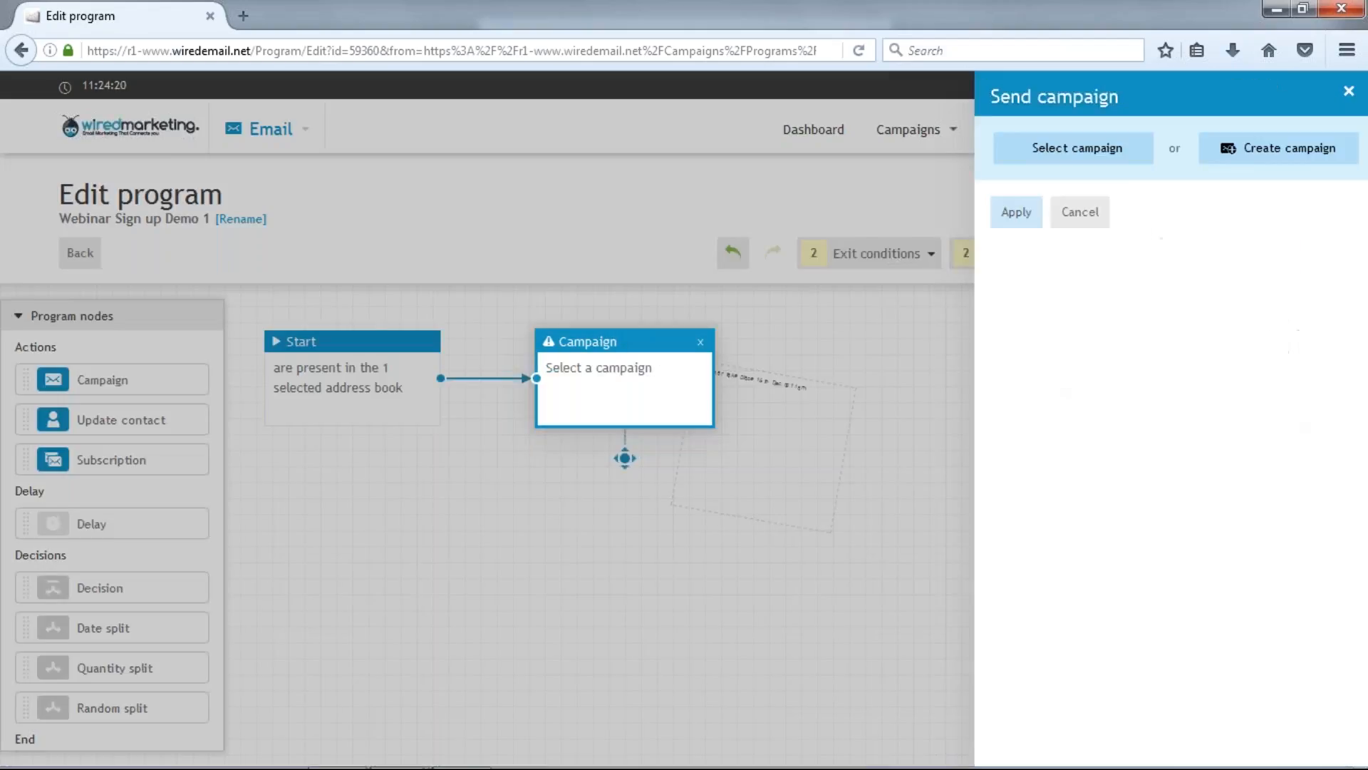
{"action": "left_click", "coordinate": [1070, 147]}
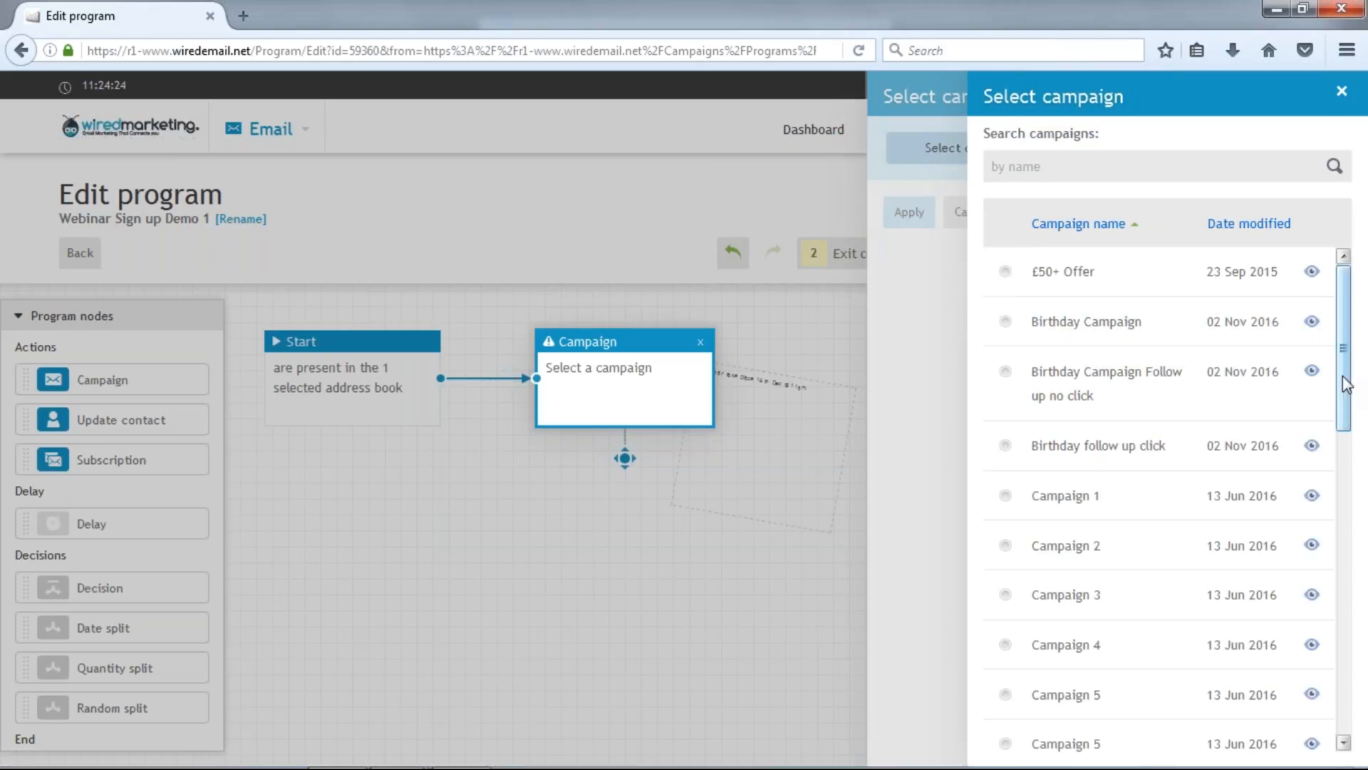
{"action": "left_click_drag", "start_coordinate": [1344, 386], "coordinate": [1358, 684]}
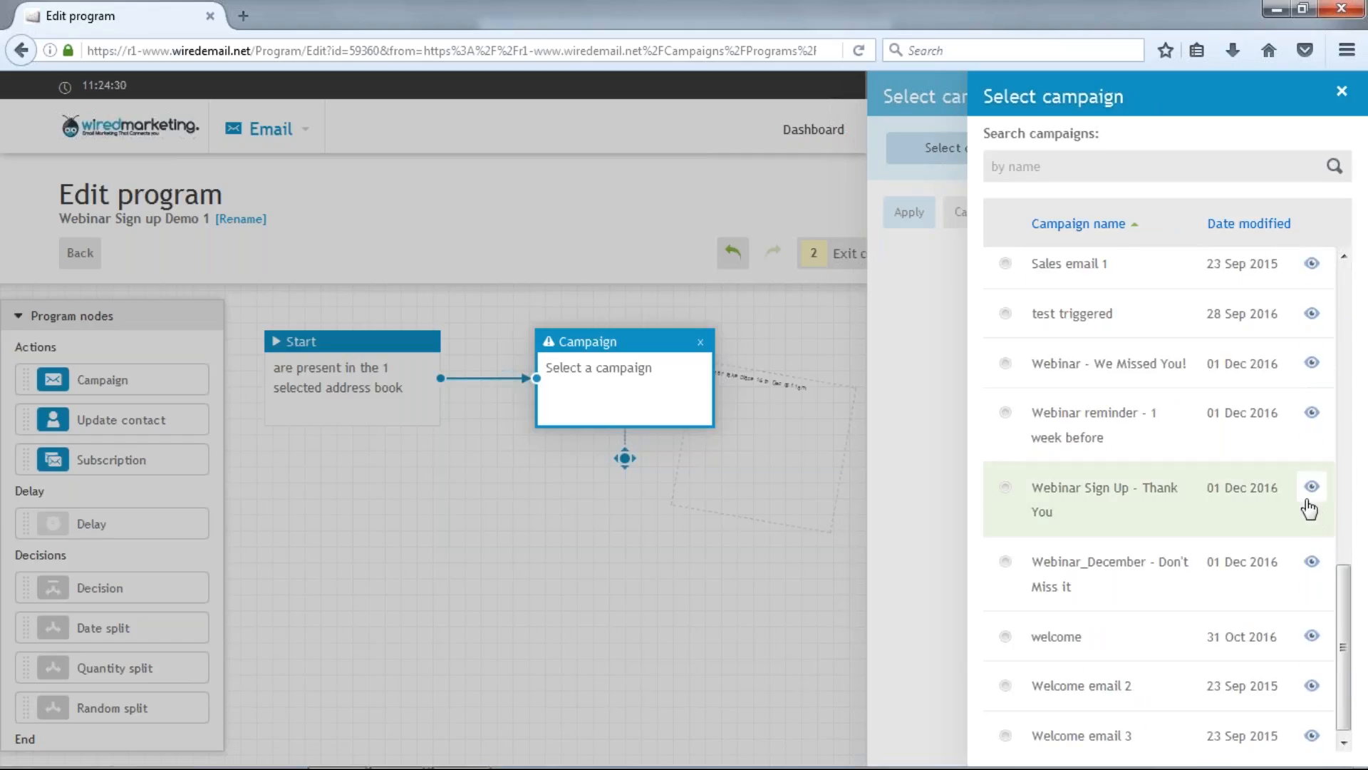
{"action": "left_click", "coordinate": [1019, 492]}
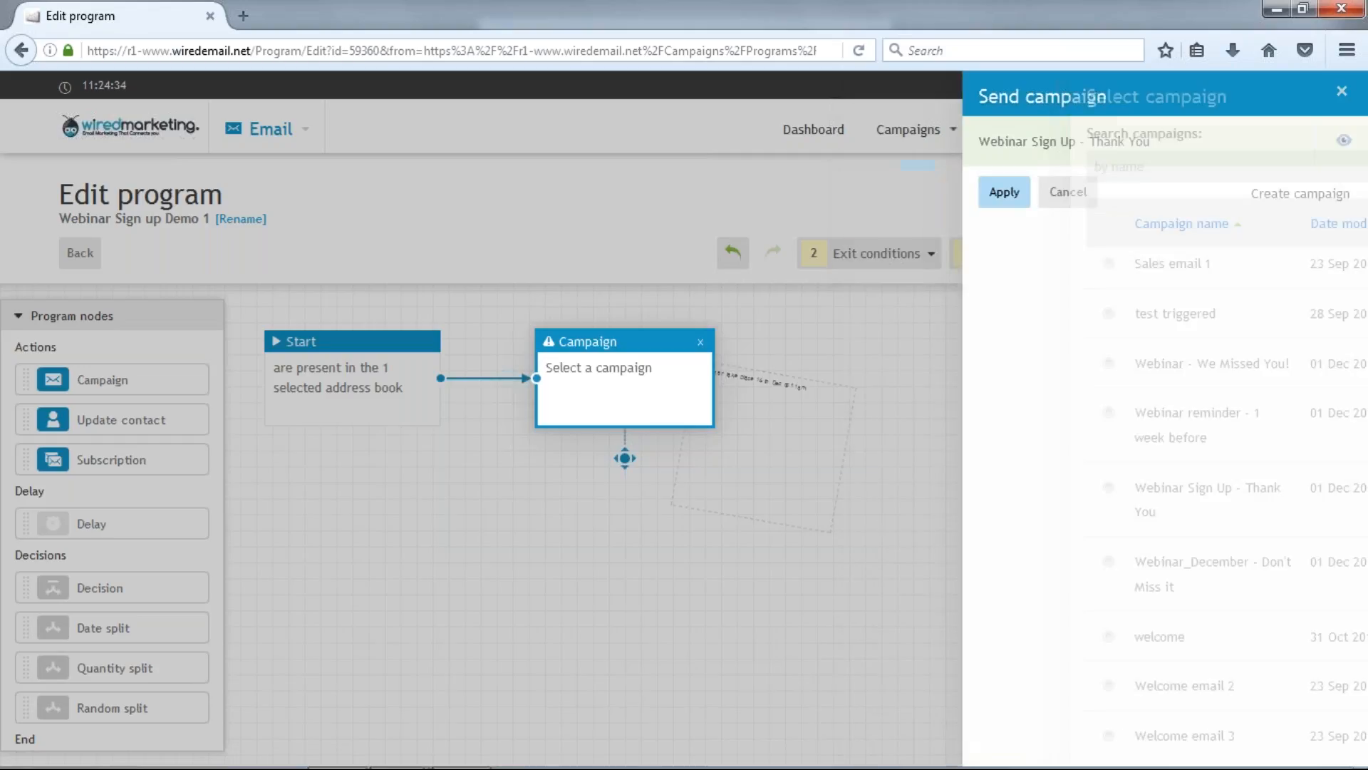
{"action": "left_click", "coordinate": [1009, 191]}
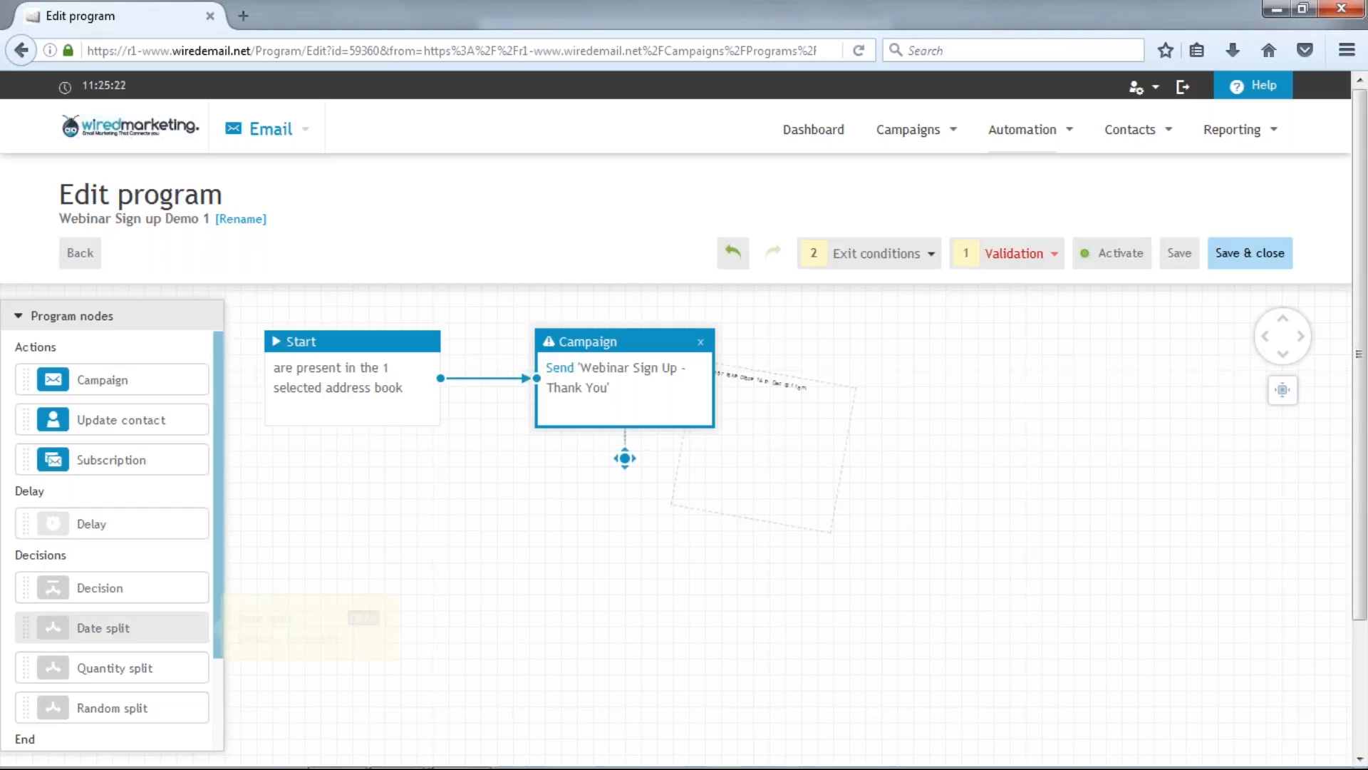
Add a Date split node directly below the Campaign node and set its date to 08 Dec 2016
{"action": "left_click_drag", "start_coordinate": [128, 623], "coordinate": [640, 492]}
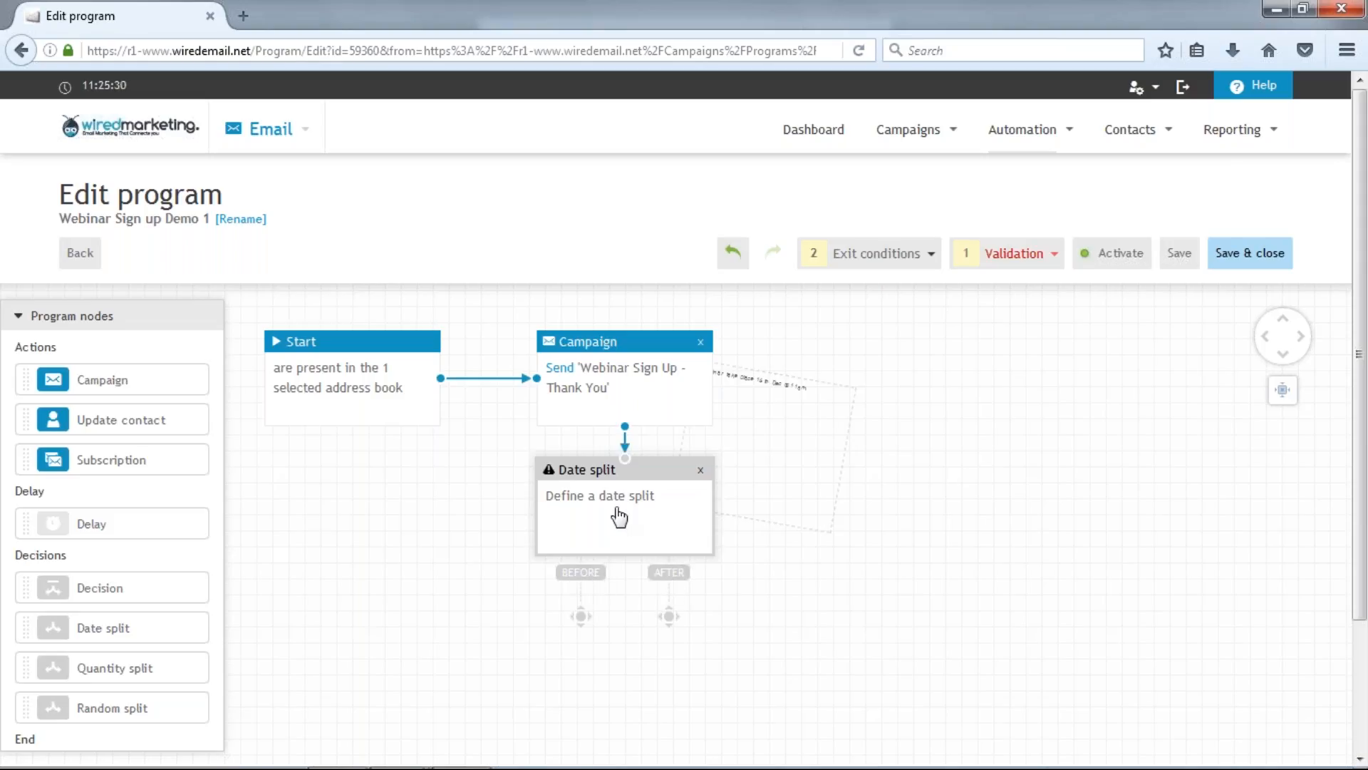
{"action": "left_click", "coordinate": [614, 502]}
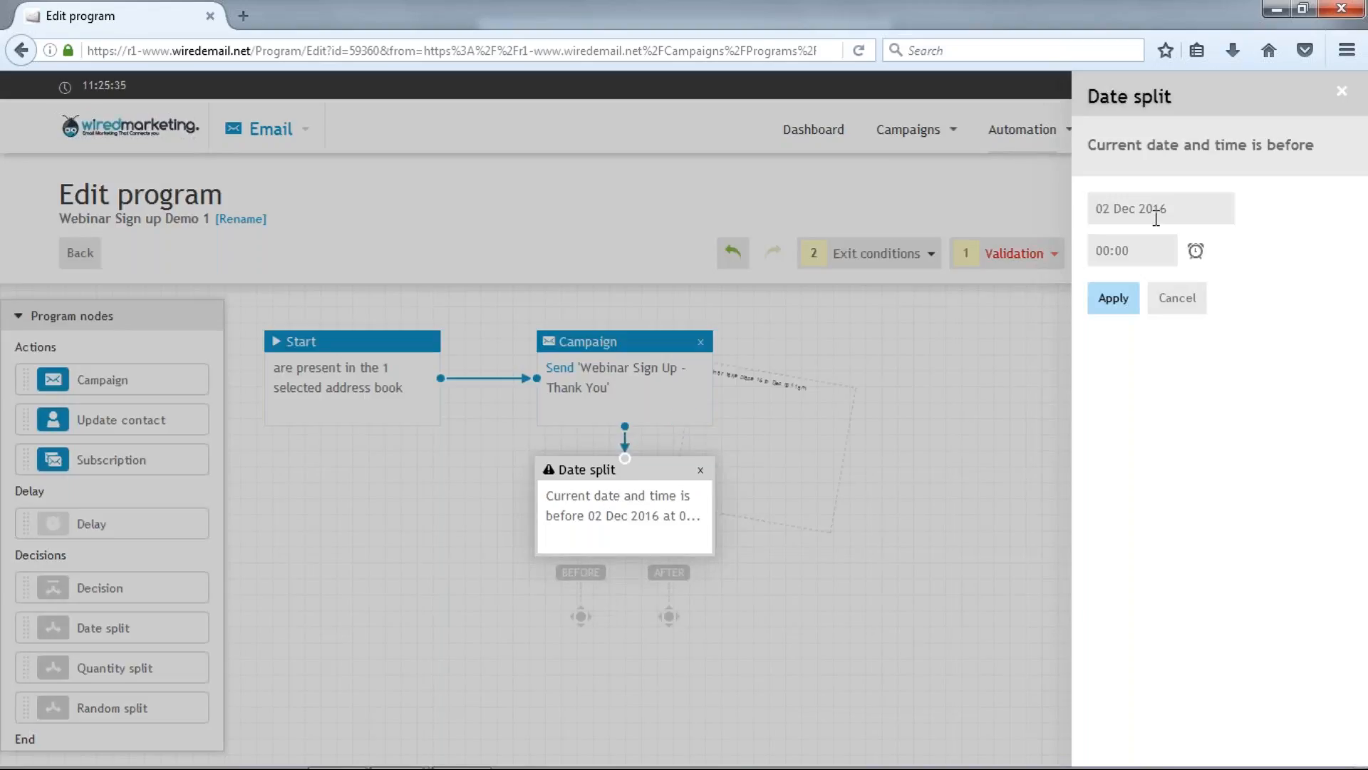
{"action": "left_click", "coordinate": [1155, 217]}
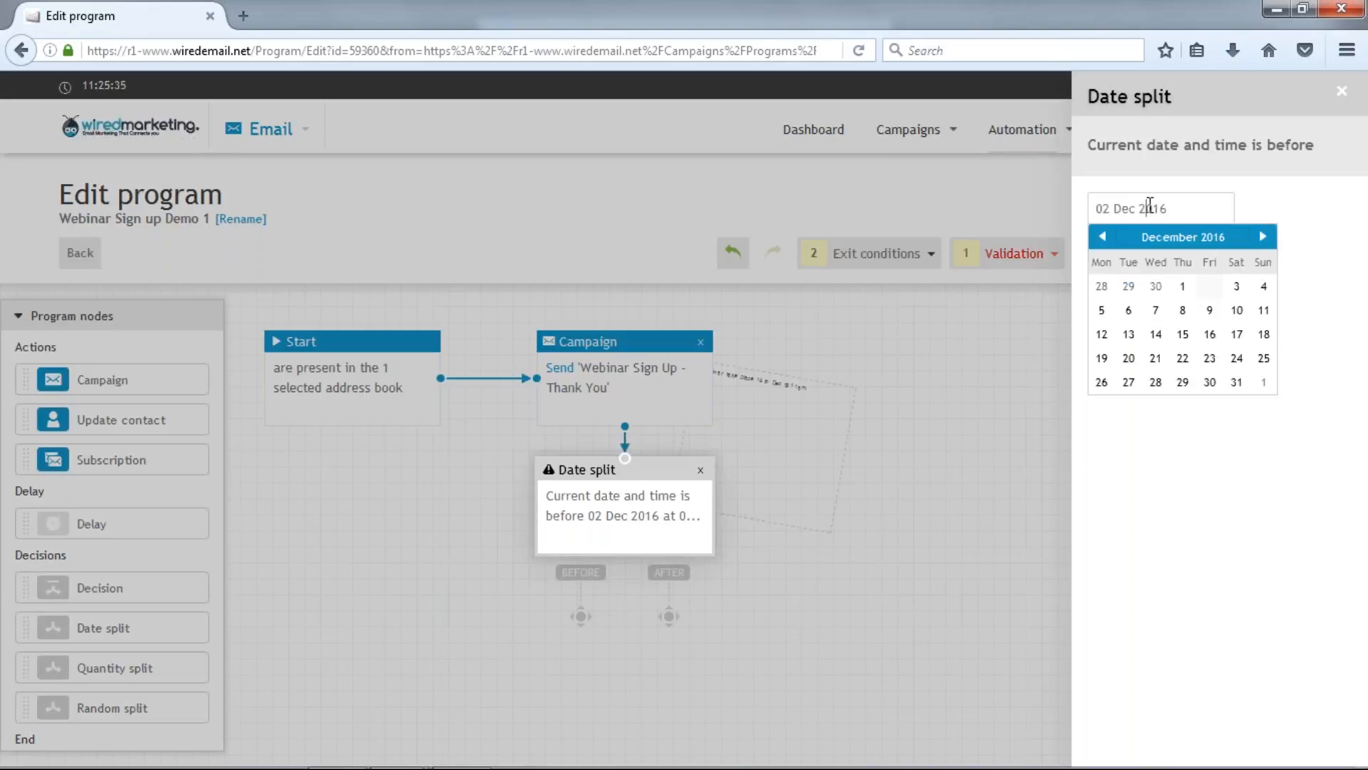
{"action": "left_click", "coordinate": [1185, 314]}
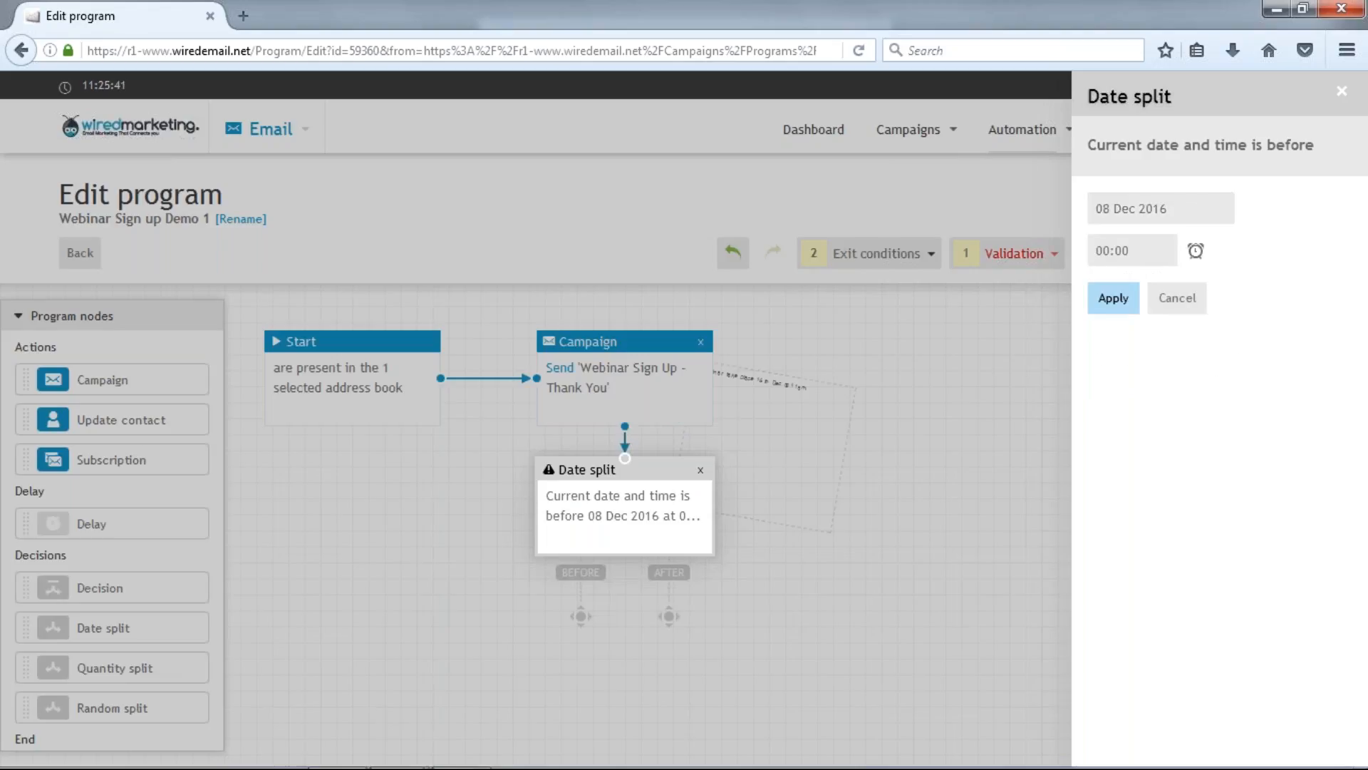
Set the Date split's time to 12:00 and apply its settings
{"action": "left_click", "coordinate": [1133, 251]}
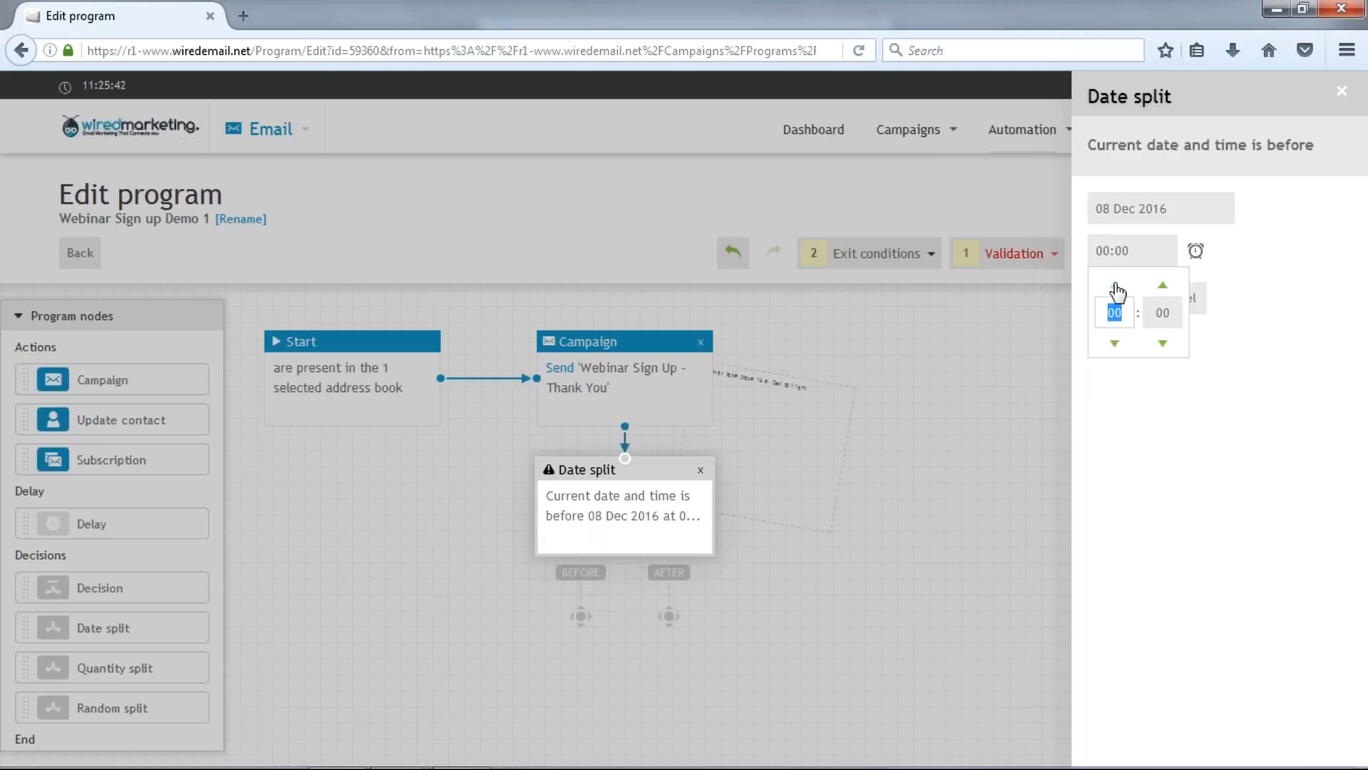
{"action": "left_click", "coordinate": [1115, 286]}
{"action": "left_click", "coordinate": [1115, 287]}
{"action": "double_click", "coordinate": [1116, 287]}
{"action": "triple_click", "coordinate": [1115, 287]}
{"action": "triple_click", "coordinate": [1116, 287]}
{"action": "left_click", "coordinate": [1116, 286]}
{"action": "left_click", "coordinate": [1115, 287]}
{"action": "left_click", "coordinate": [1128, 408]}
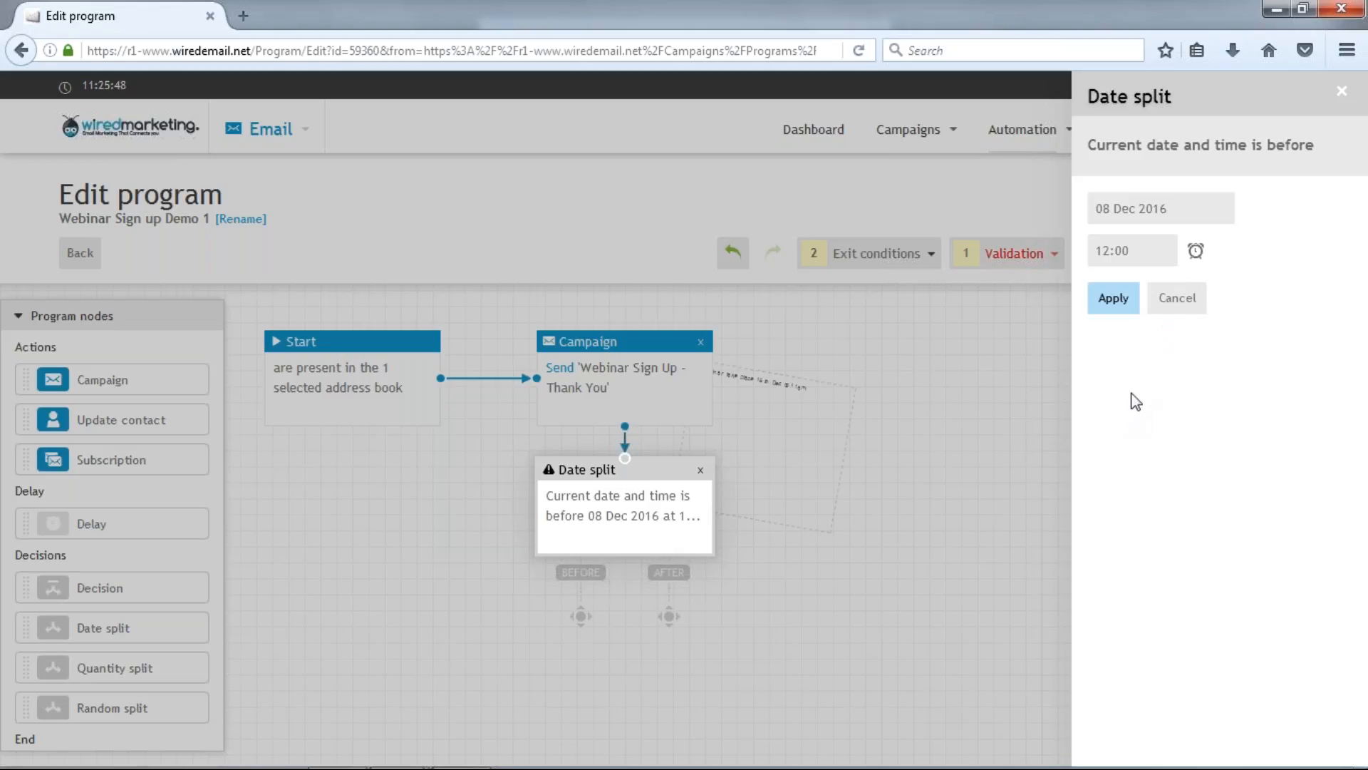
{"action": "left_click", "coordinate": [1117, 303]}
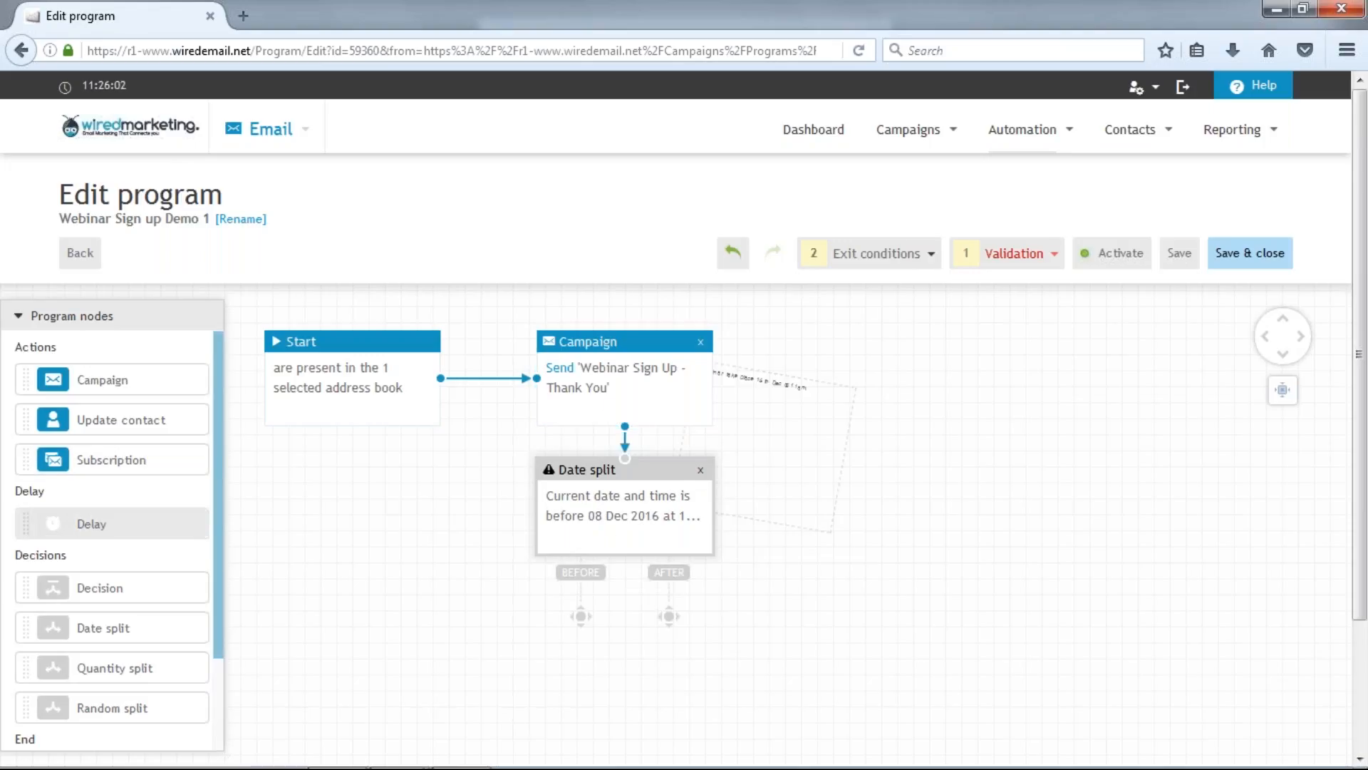
Add a Delay node to each of the Date split's Before and After branches, placing the Before delay beneath the Start node
{"action": "left_click_drag", "start_coordinate": [142, 523], "coordinate": [366, 586]}
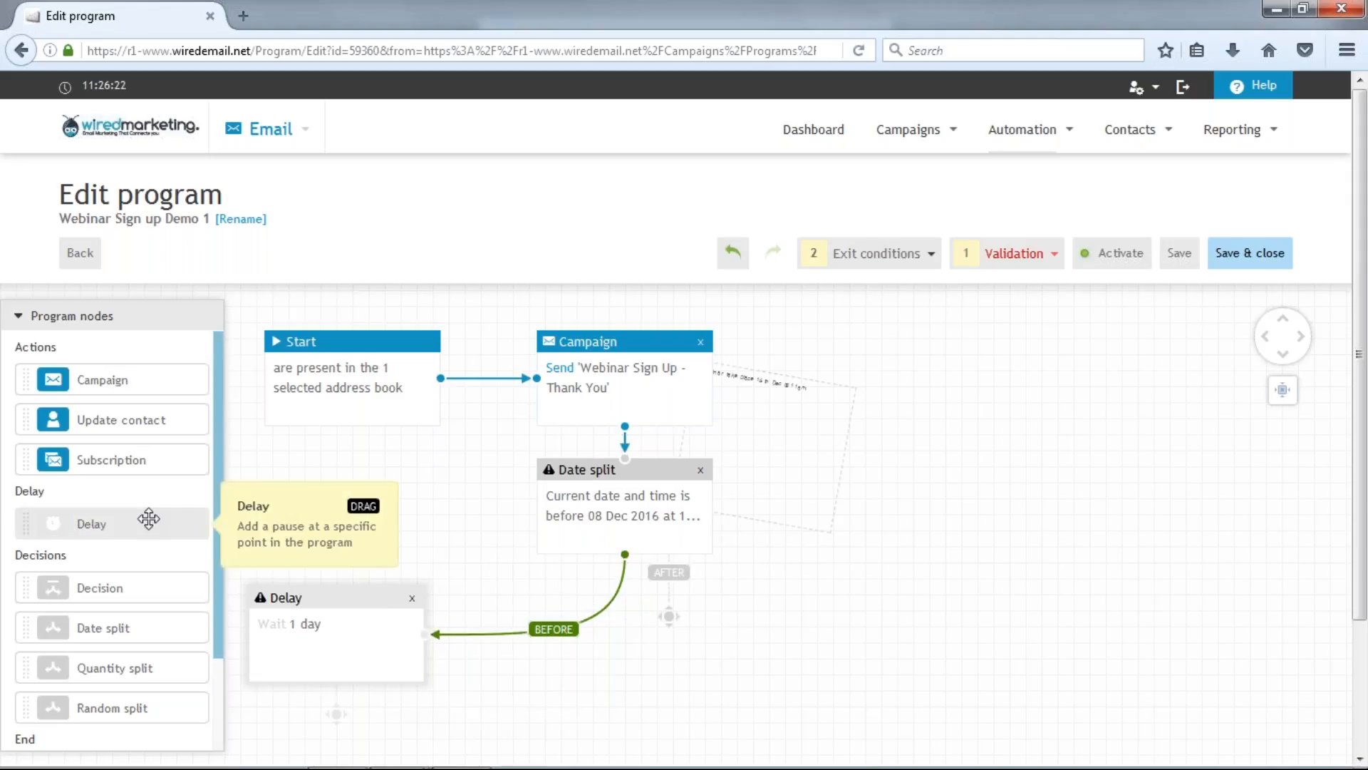
{"action": "left_click_drag", "start_coordinate": [148, 518], "coordinate": [1005, 482]}
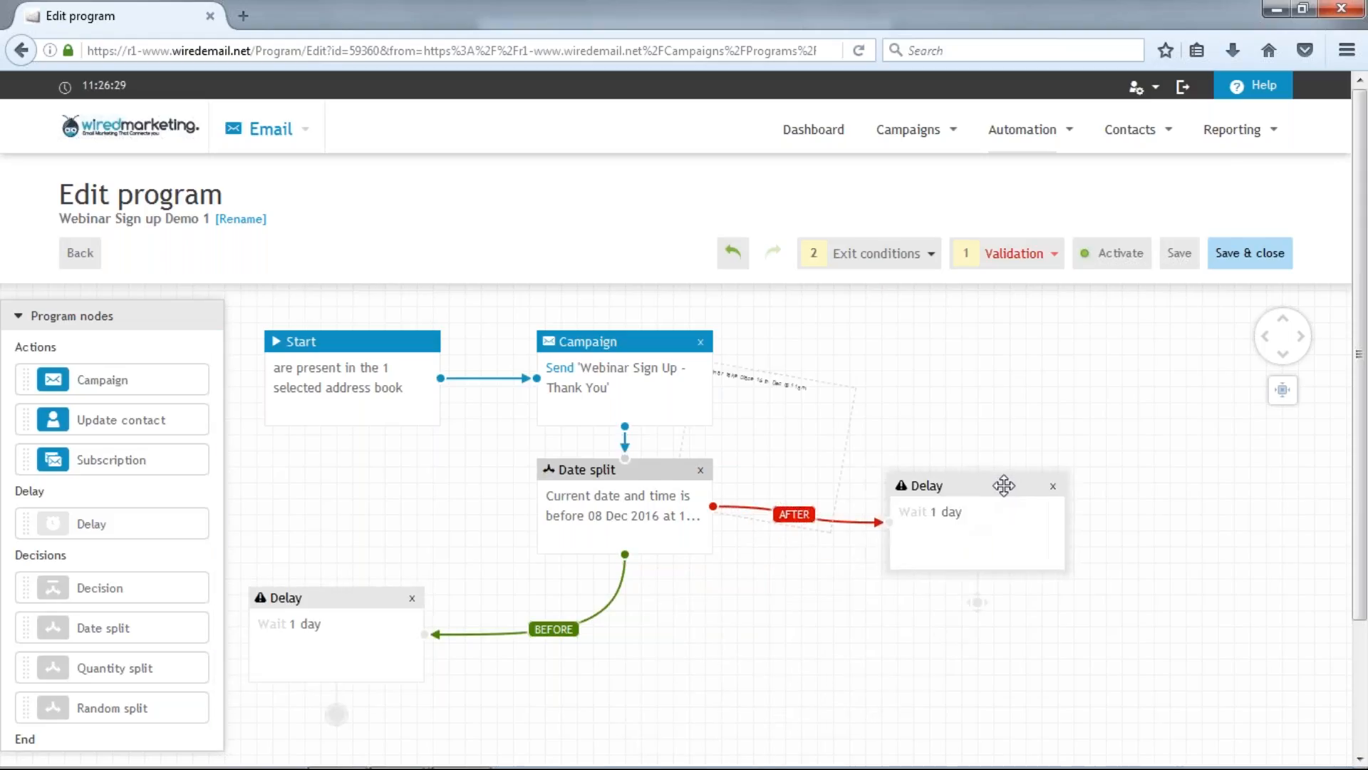
{"action": "left_click_drag", "start_coordinate": [354, 590], "coordinate": [380, 568]}
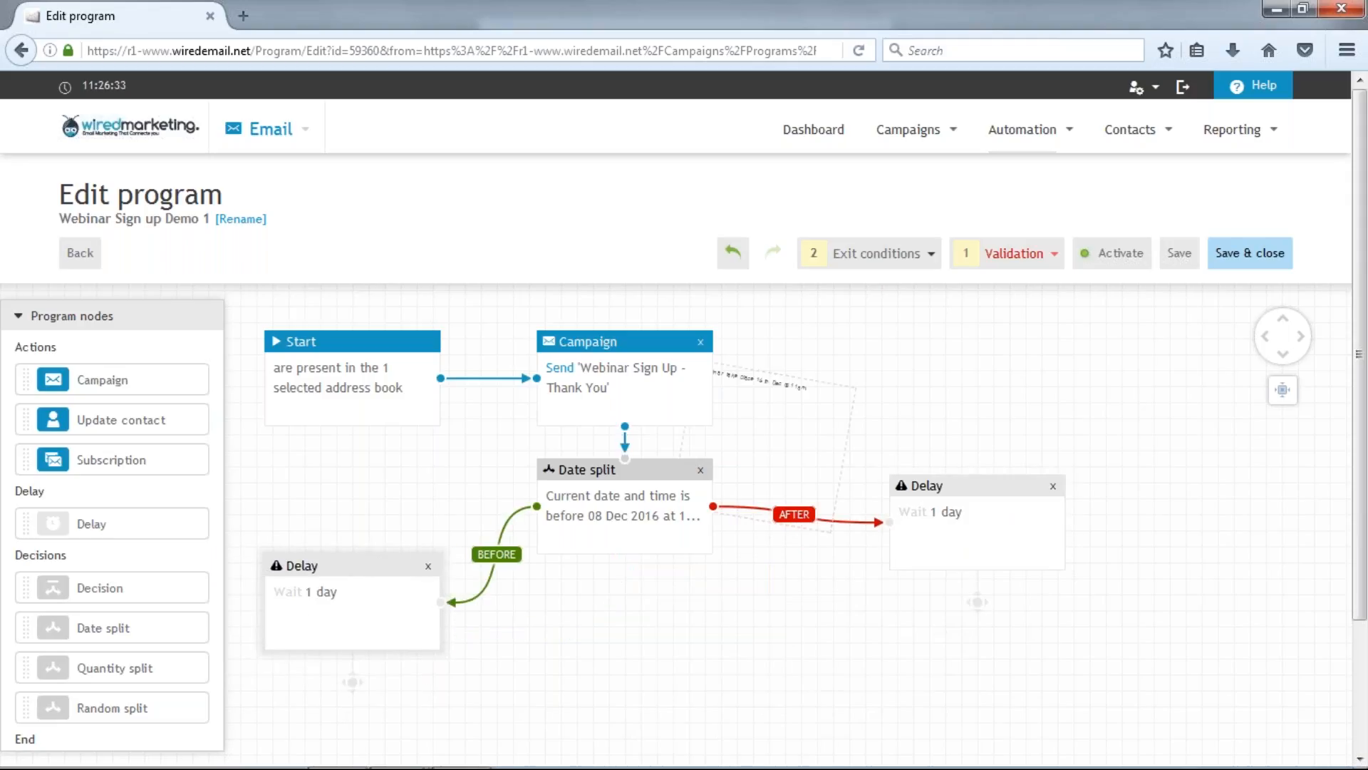
{"action": "left_click_drag", "start_coordinate": [453, 603], "coordinate": [487, 603]}
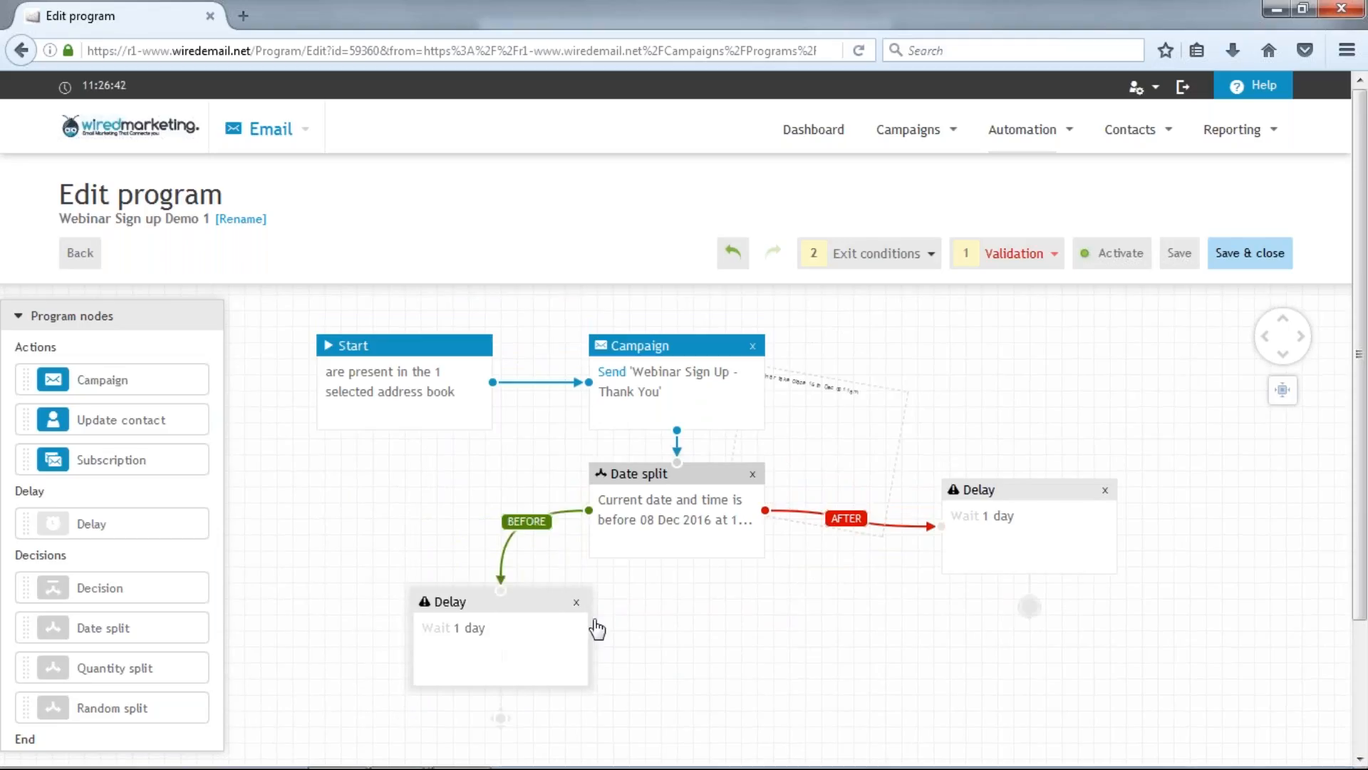
{"action": "left_click_drag", "start_coordinate": [597, 629], "coordinate": [407, 611]}
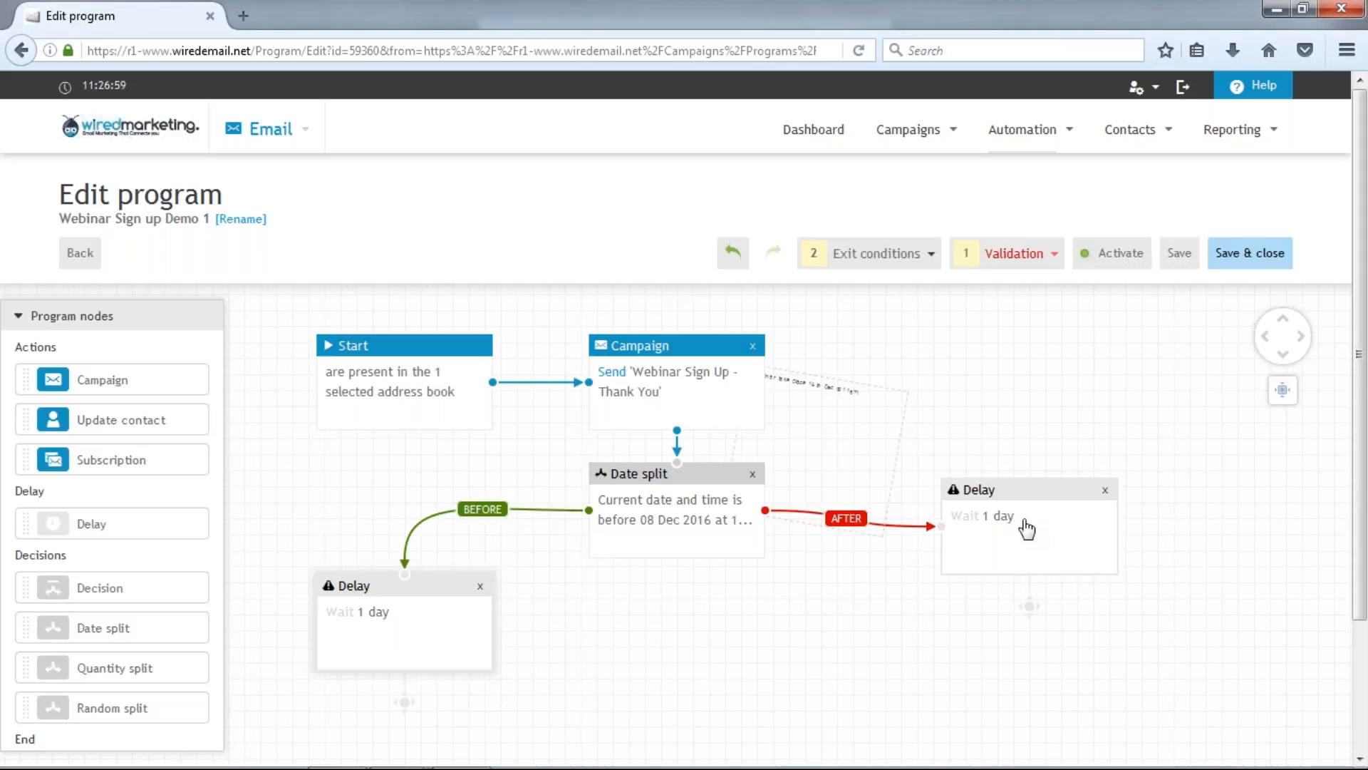
Change the After-branch Delay to wait until a set date, 09 Dec 2016
{"action": "left_click", "coordinate": [1026, 528]}
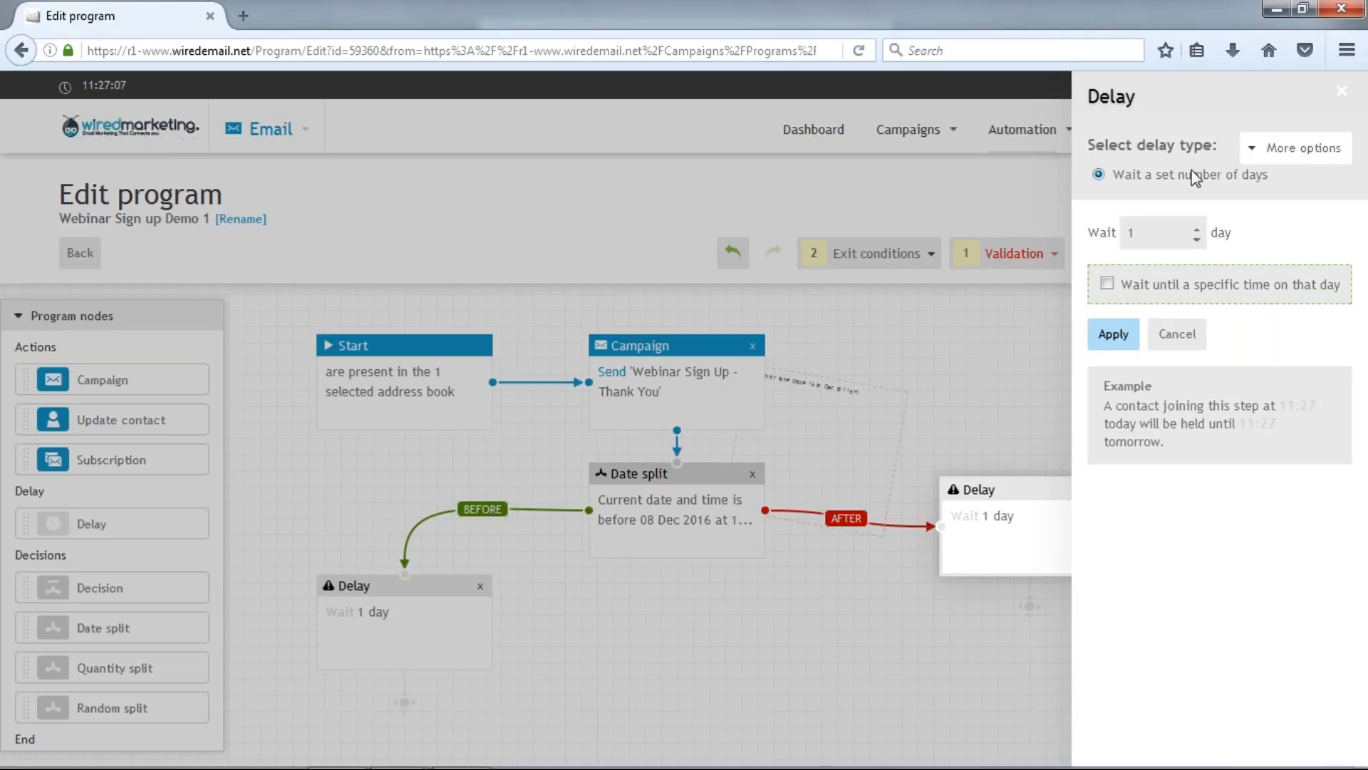
{"action": "left_click", "coordinate": [1262, 158]}
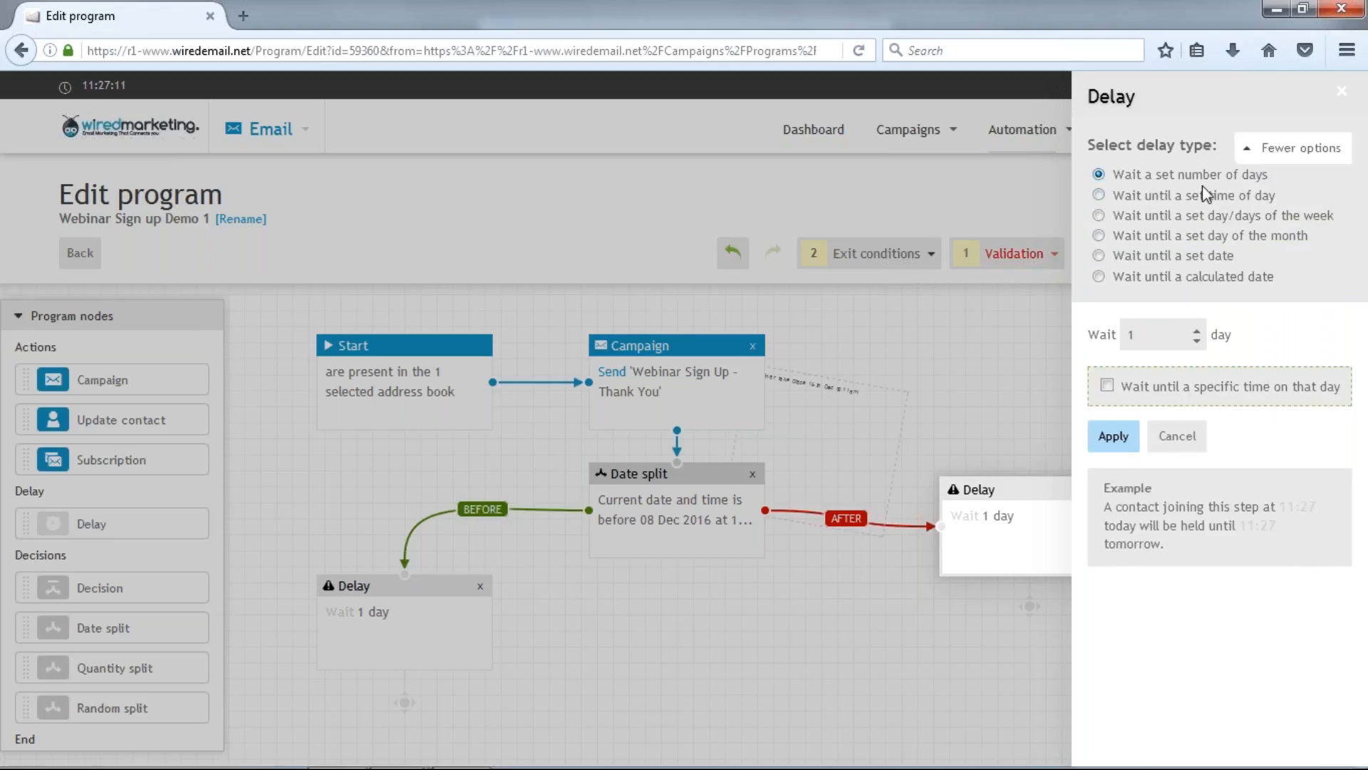
{"action": "left_click", "coordinate": [1150, 258]}
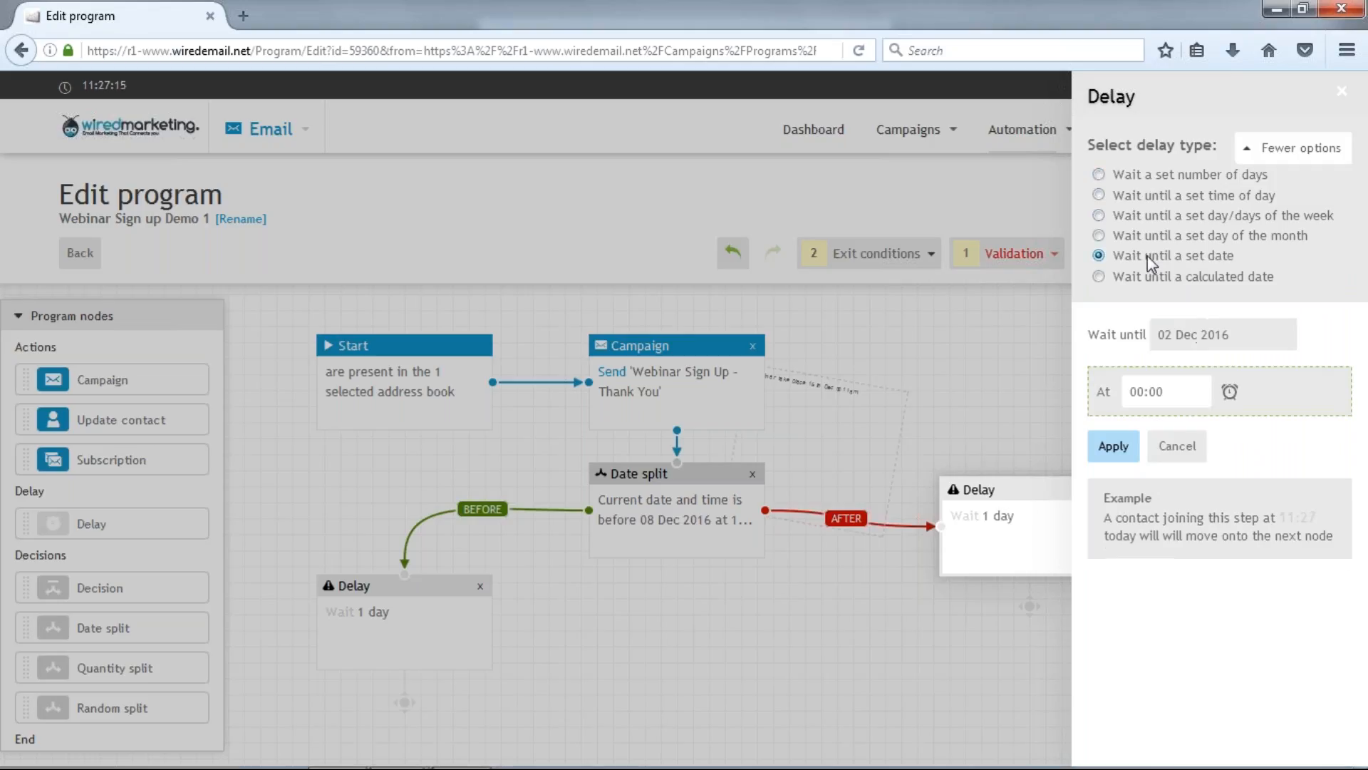
{"action": "left_click", "coordinate": [1215, 335]}
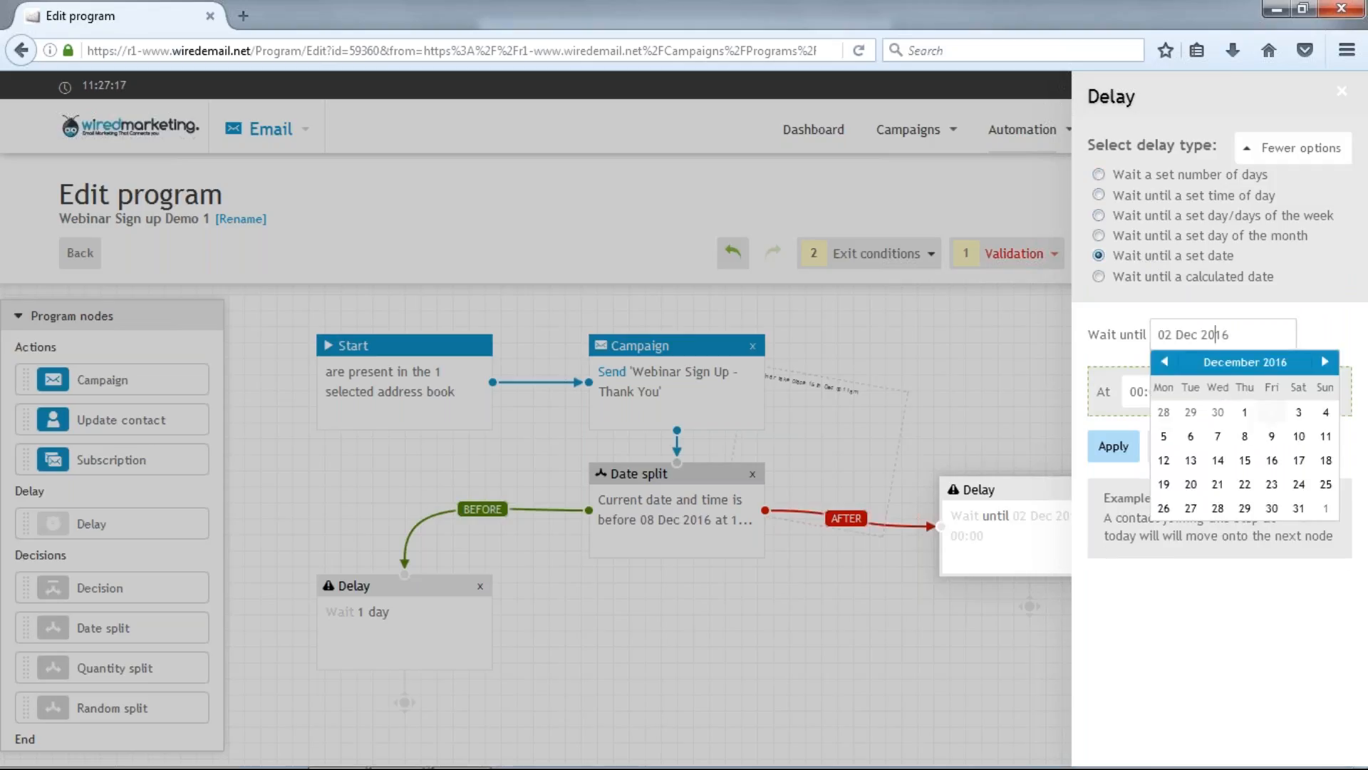
{"action": "left_click", "coordinate": [1271, 436]}
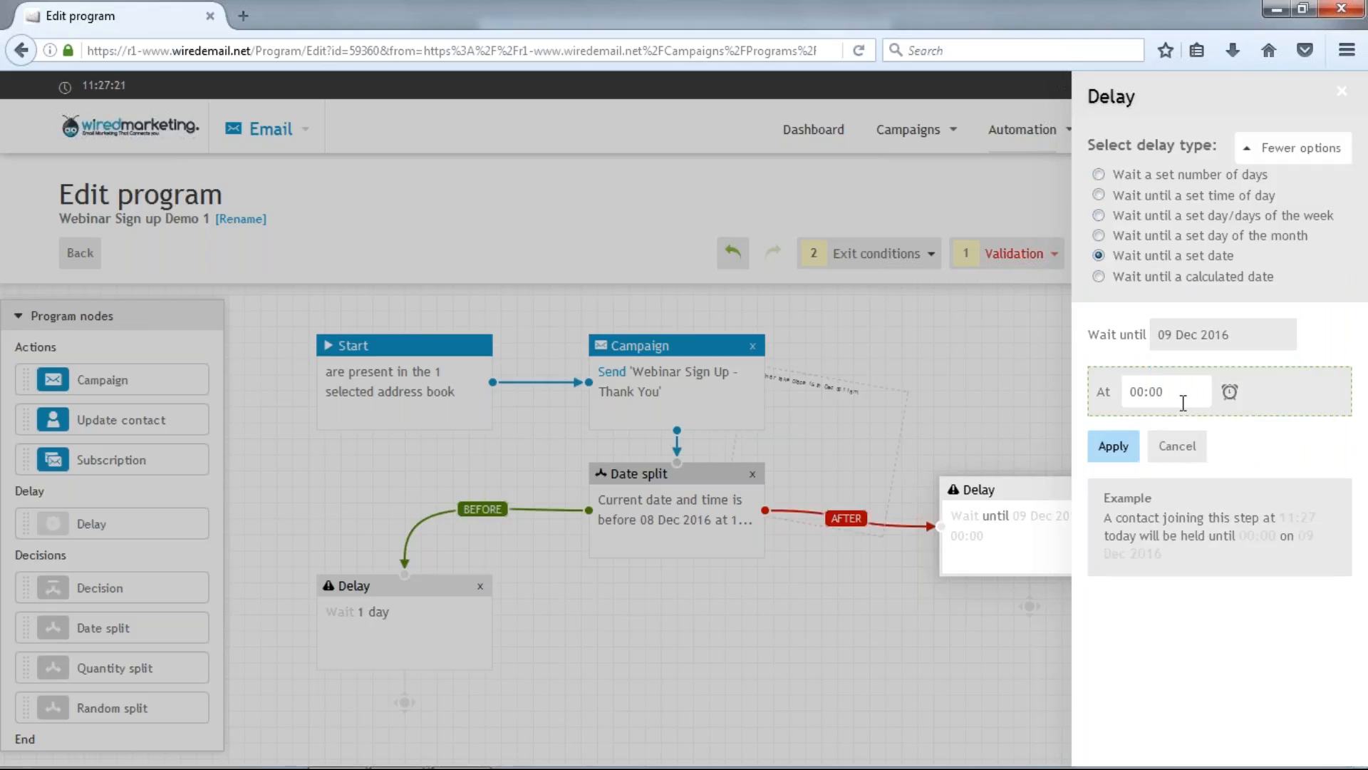
Set the After-branch Delay's time to 12:00 and apply its settings
{"action": "left_click", "coordinate": [1227, 391]}
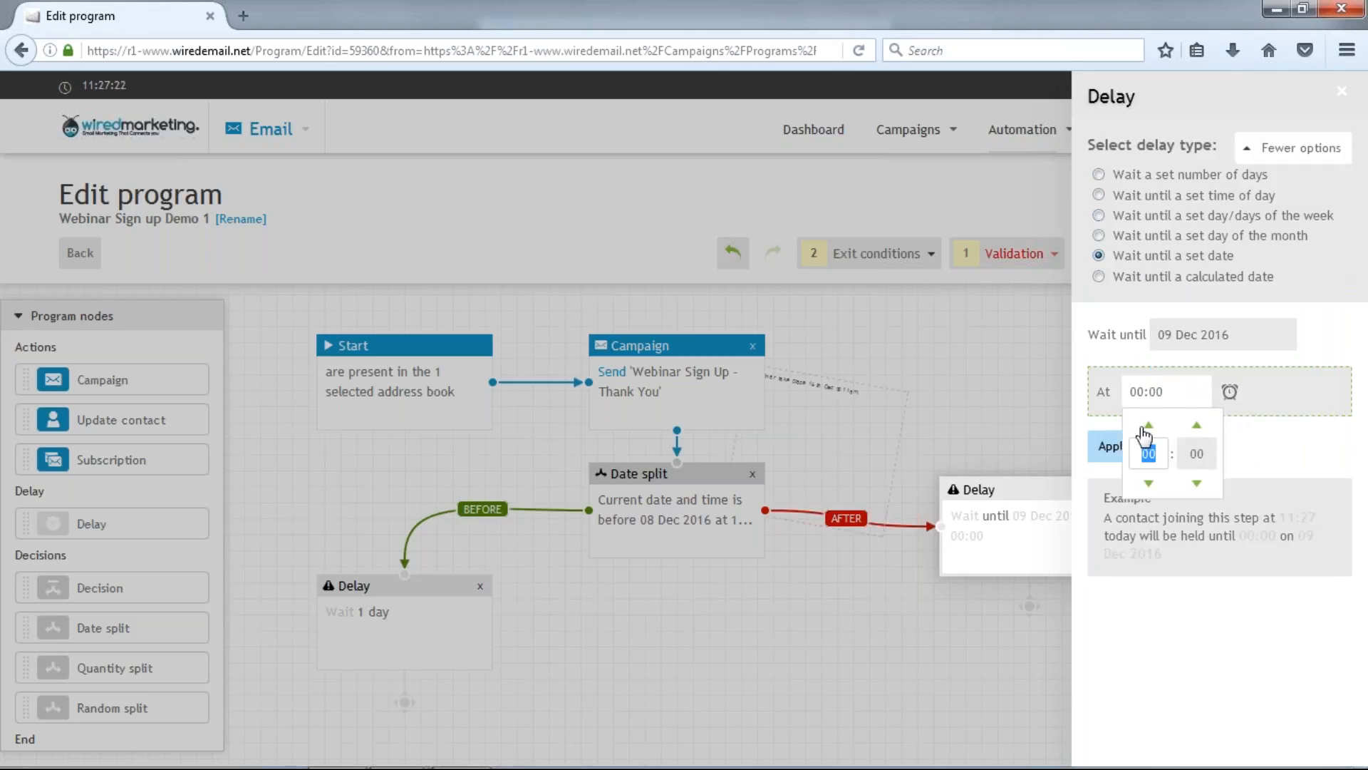
{"action": "left_click", "coordinate": [1148, 426]}
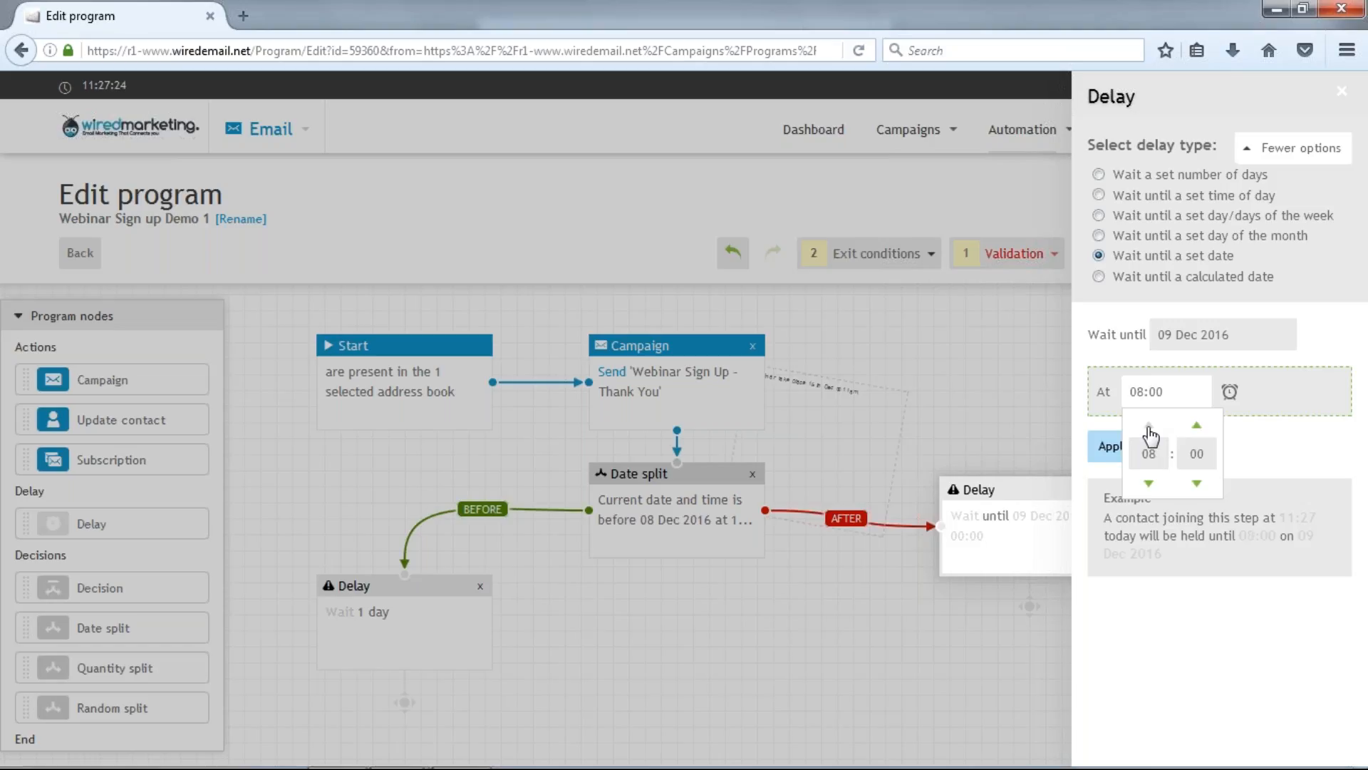
{"action": "left_click", "coordinate": [1148, 426]}
{"action": "left_click", "coordinate": [1147, 426]}
{"action": "left_click", "coordinate": [1148, 426]}
{"action": "left_click", "coordinate": [1148, 426]}
{"action": "left_click", "coordinate": [1148, 426]}
{"action": "left_click", "coordinate": [1148, 483]}
{"action": "left_click", "coordinate": [1109, 446]}
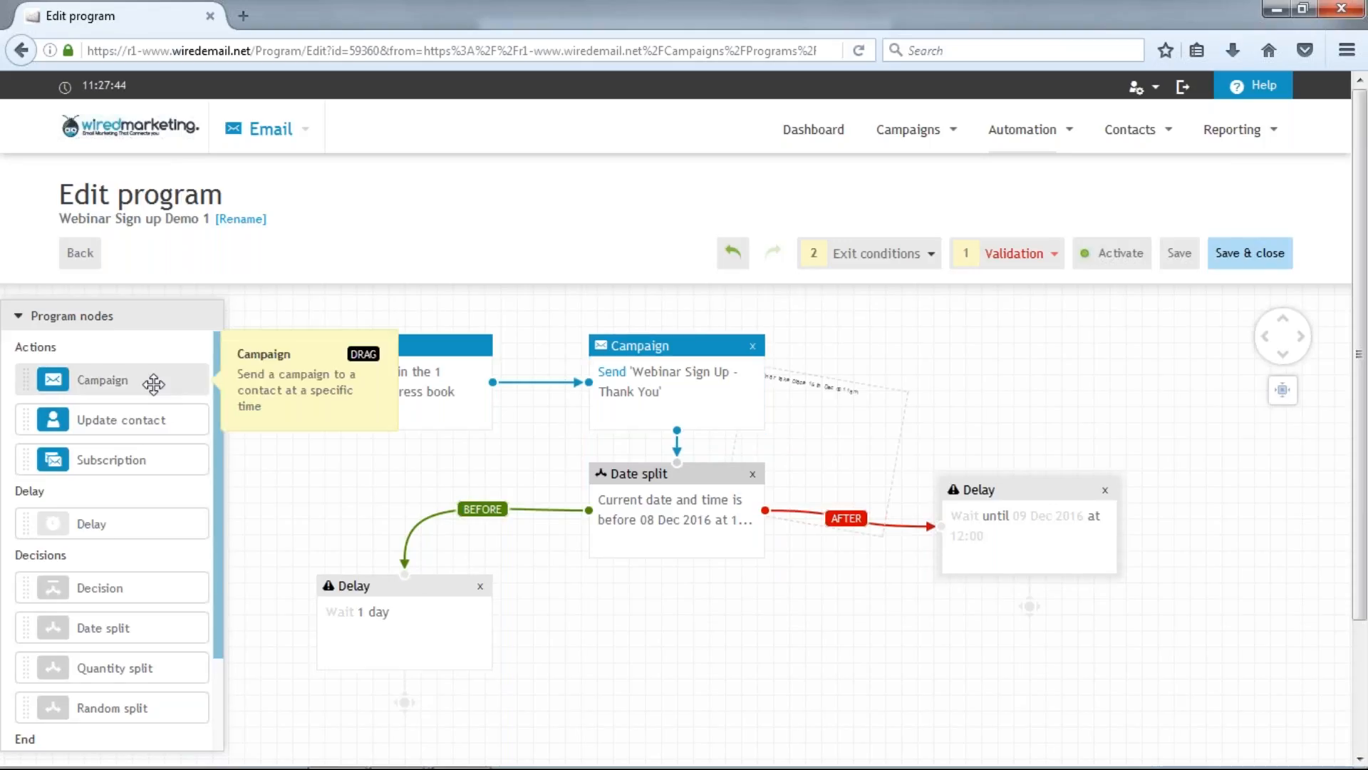
Attach a Decision node below the Before-branch Delay and move both nodes up to close the gaps
{"action": "left_click_drag", "start_coordinate": [131, 579], "coordinate": [419, 713]}
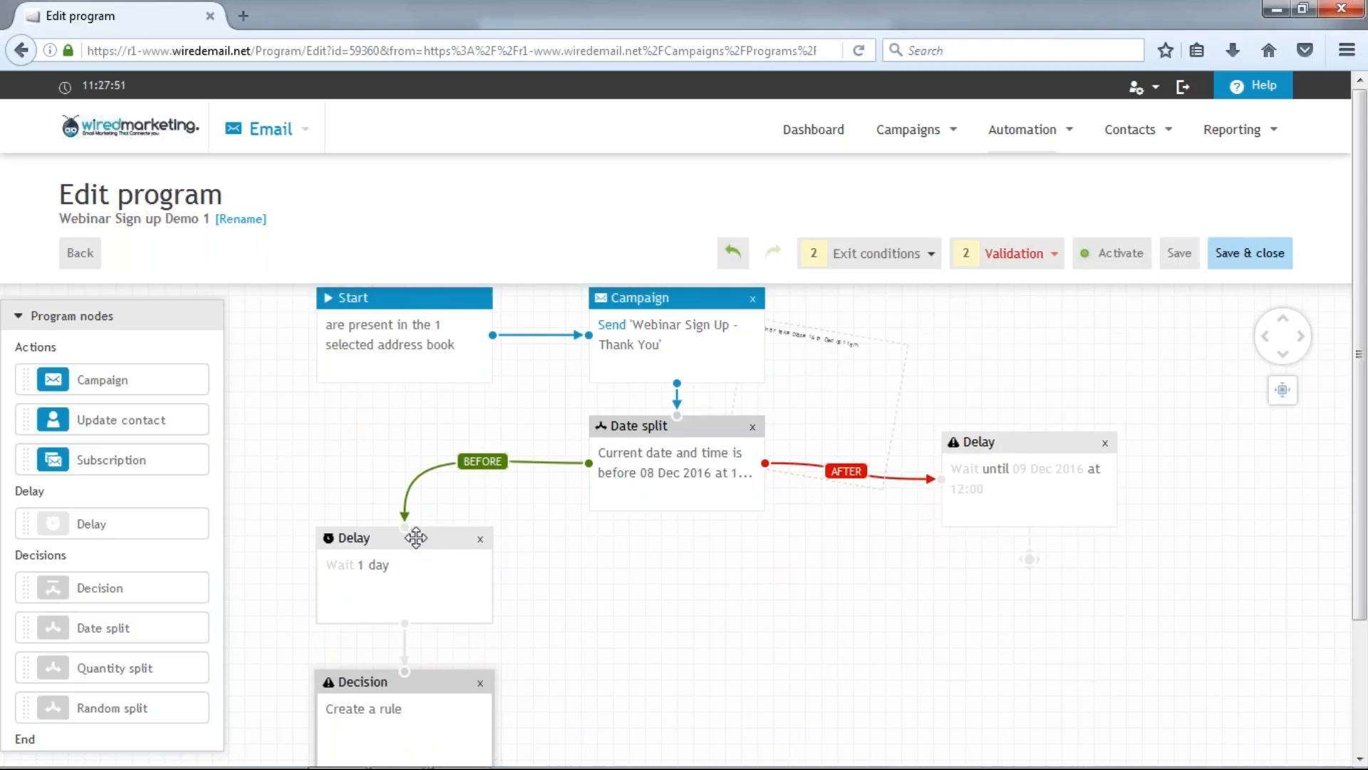
{"action": "left_click_drag", "start_coordinate": [416, 544], "coordinate": [415, 528]}
{"action": "left_click_drag", "start_coordinate": [426, 684], "coordinate": [425, 632]}
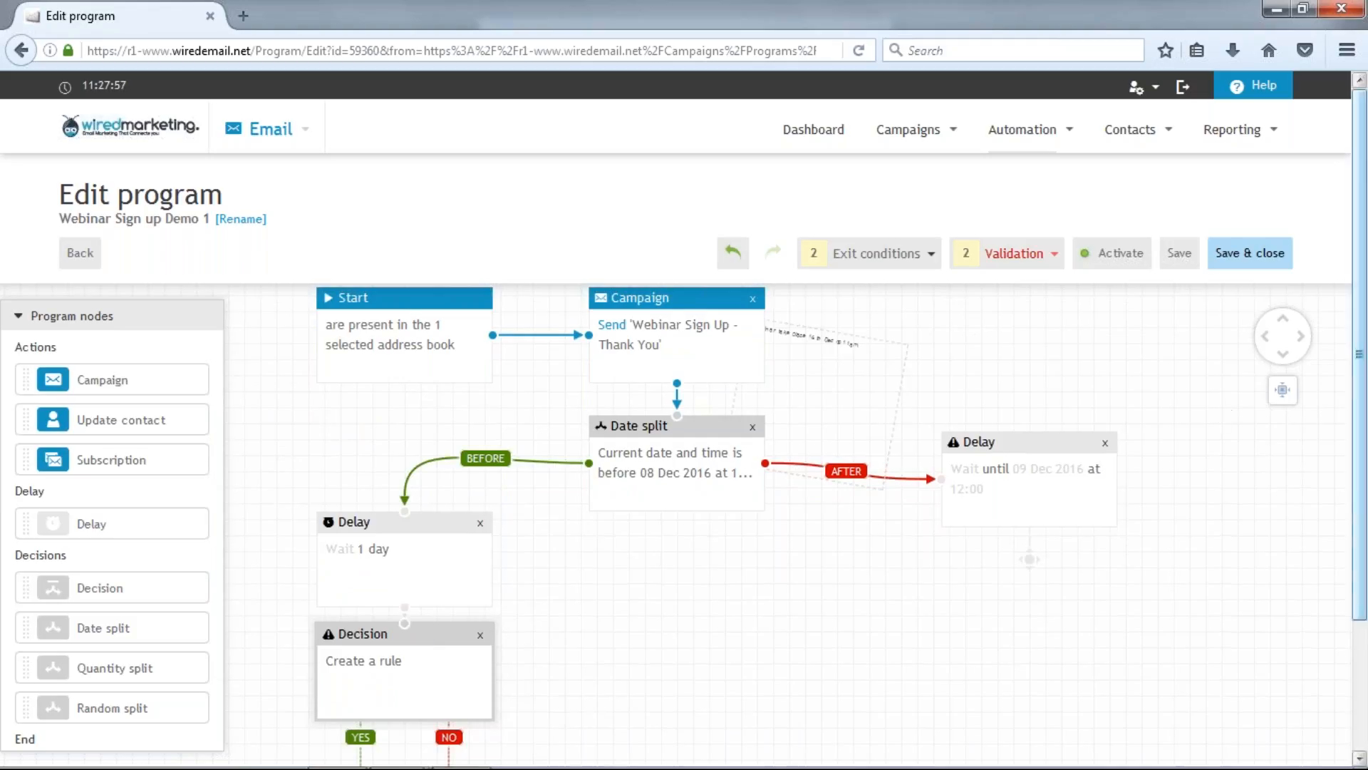
Move the After-branch Delay down level with the Decision node and connect the Decision's Yes branch to it
{"action": "left_click_drag", "start_coordinate": [1227, 526], "coordinate": [1227, 435]}
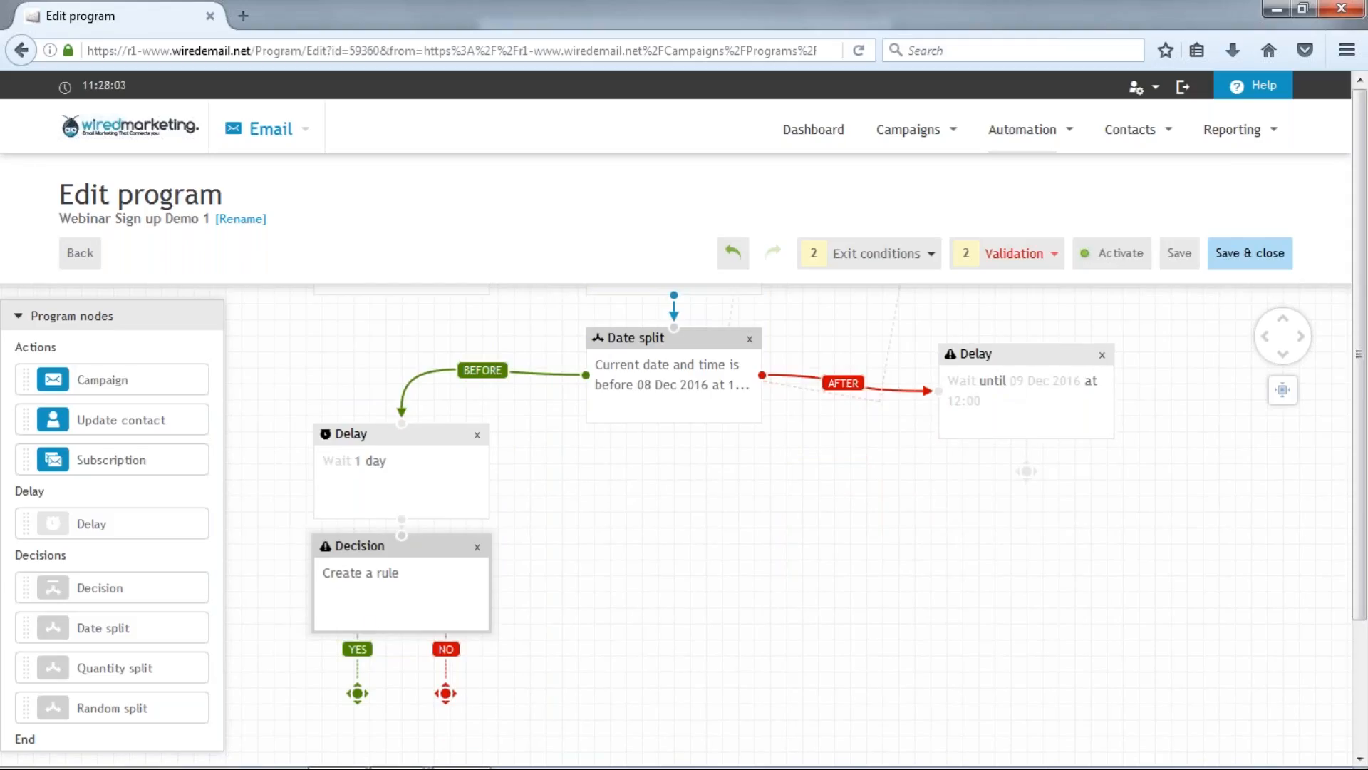
{"action": "left_click_drag", "start_coordinate": [1015, 358], "coordinate": [870, 566]}
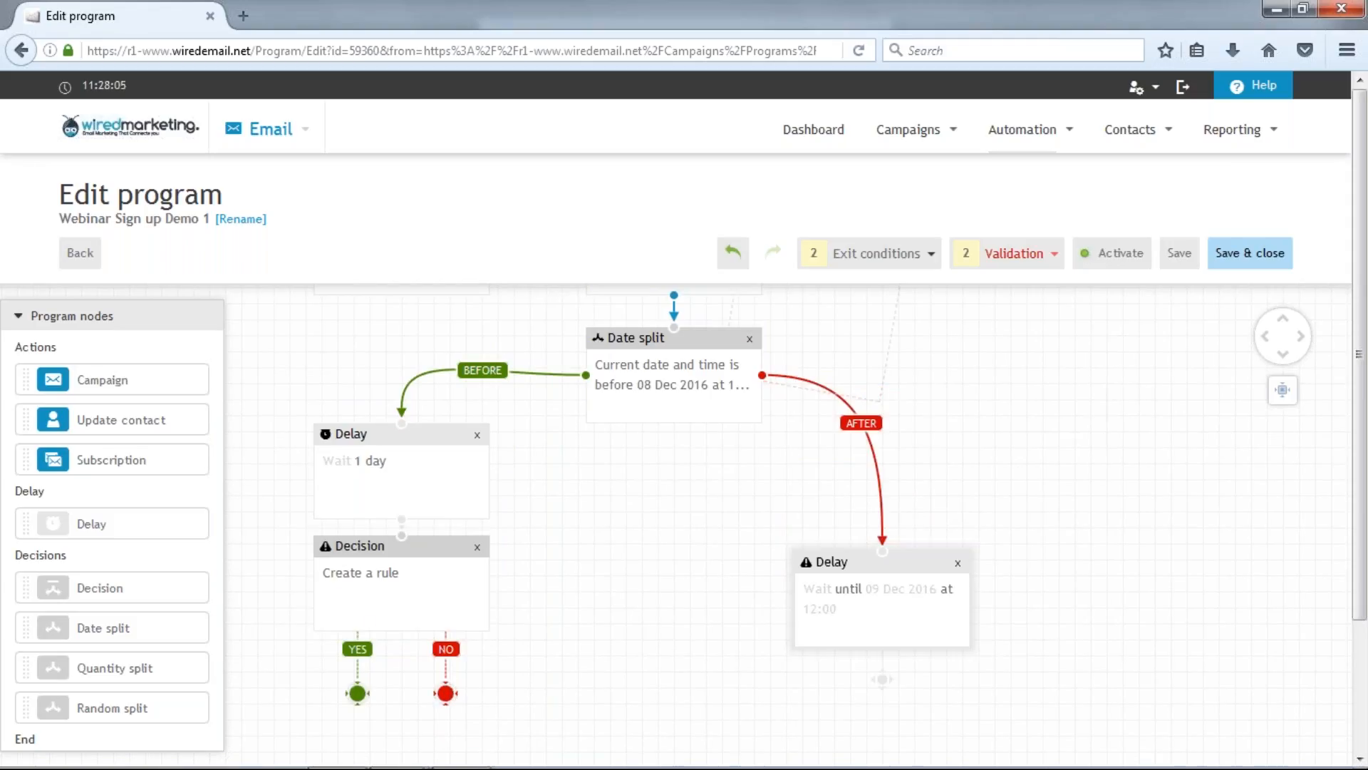
{"action": "left_click_drag", "start_coordinate": [360, 693], "coordinate": [795, 594]}
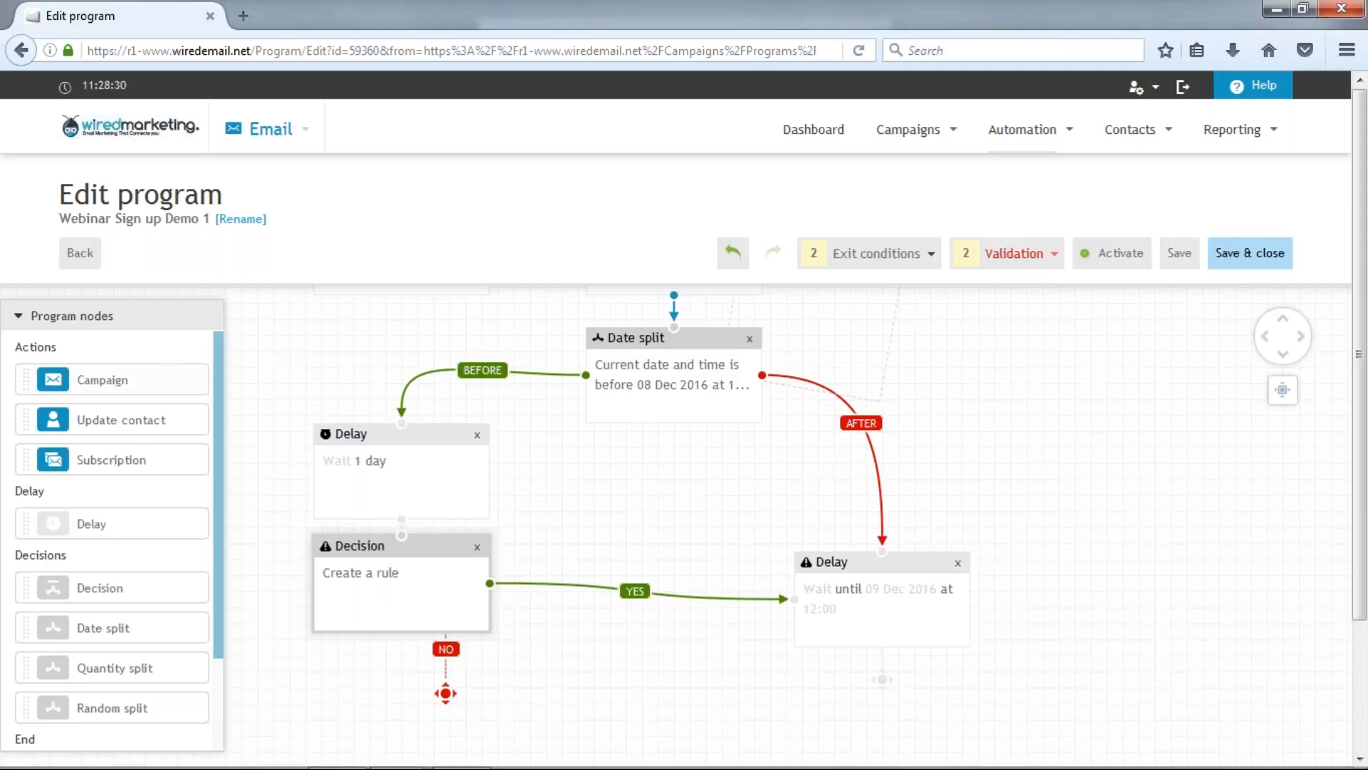
Attach a Campaign node below the After-branch Delay and set it to send 'Webinar reminder - 1 week before'
{"action": "left_click_drag", "start_coordinate": [146, 384], "coordinate": [225, 441]}
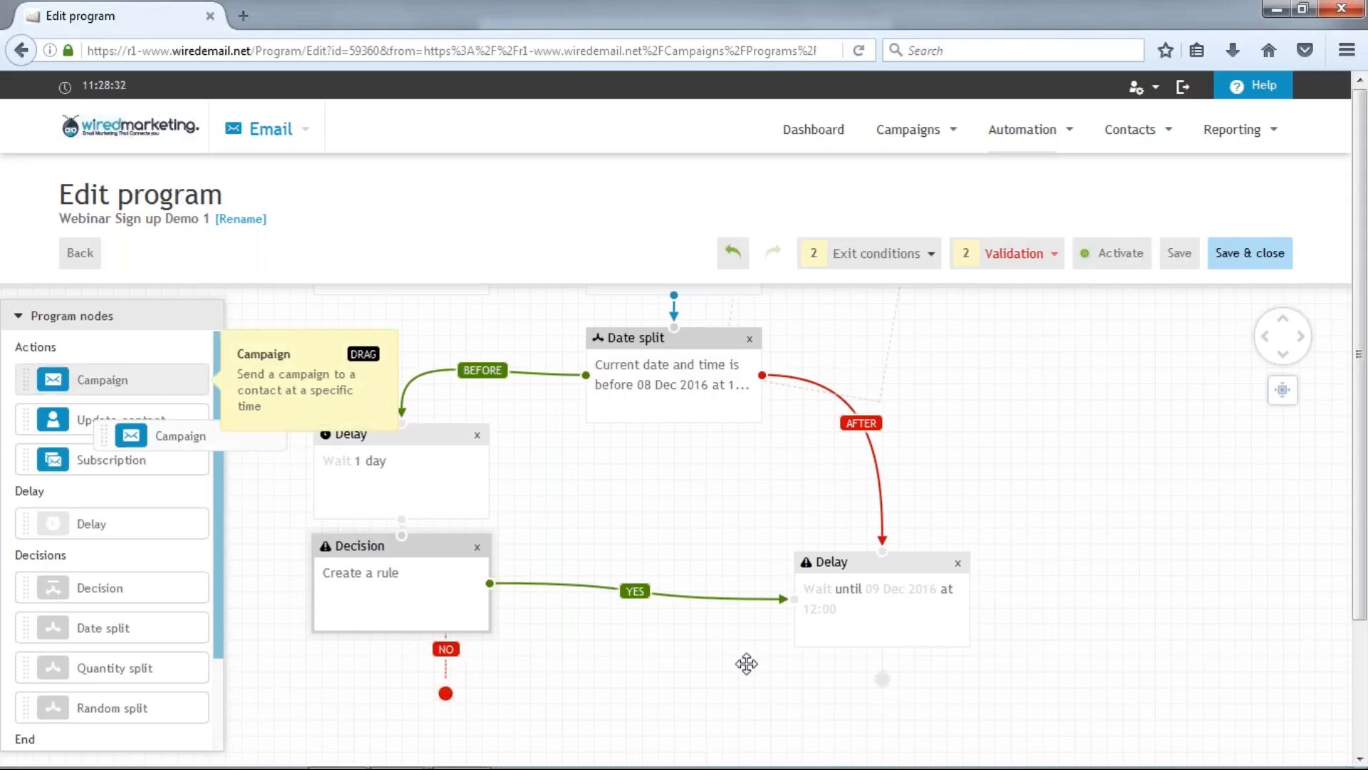
{"action": "left_click_drag", "start_coordinate": [746, 663], "coordinate": [896, 715]}
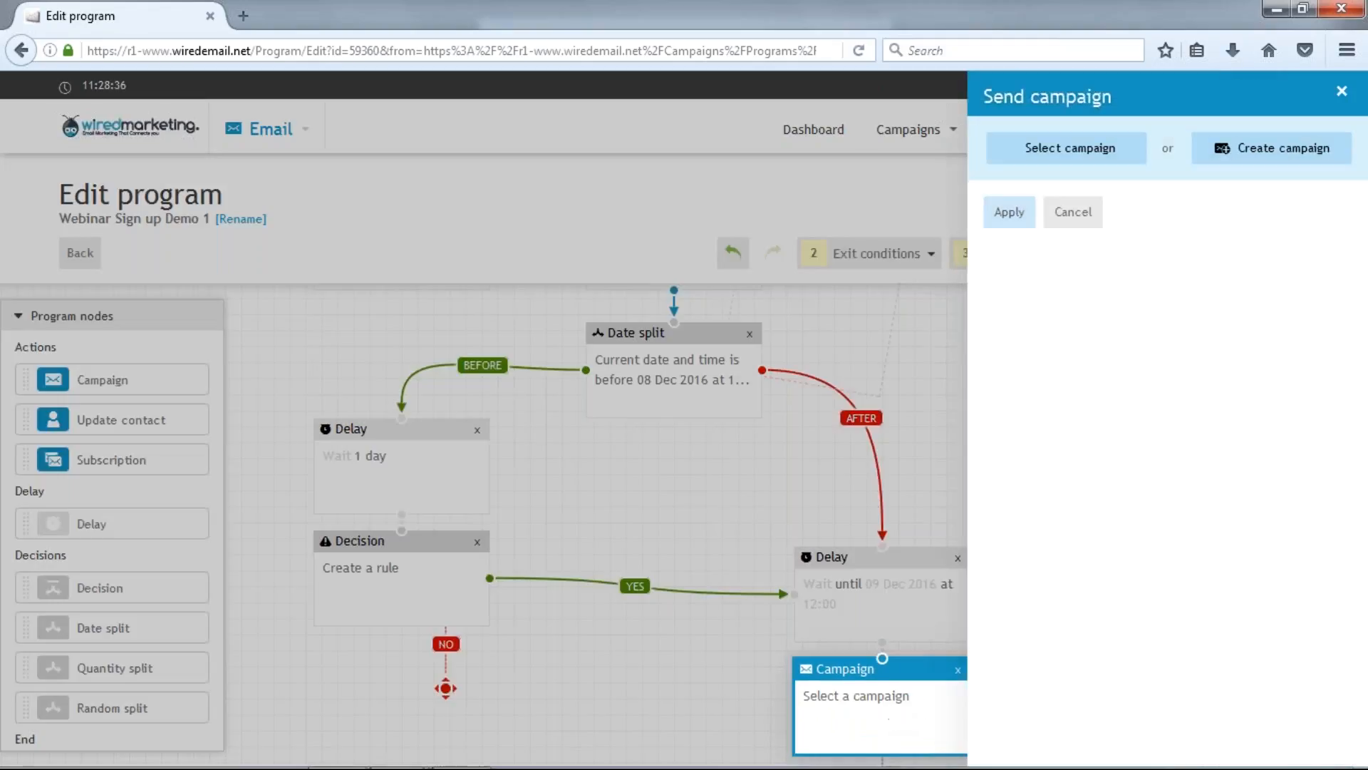
{"action": "left_click", "coordinate": [1090, 150]}
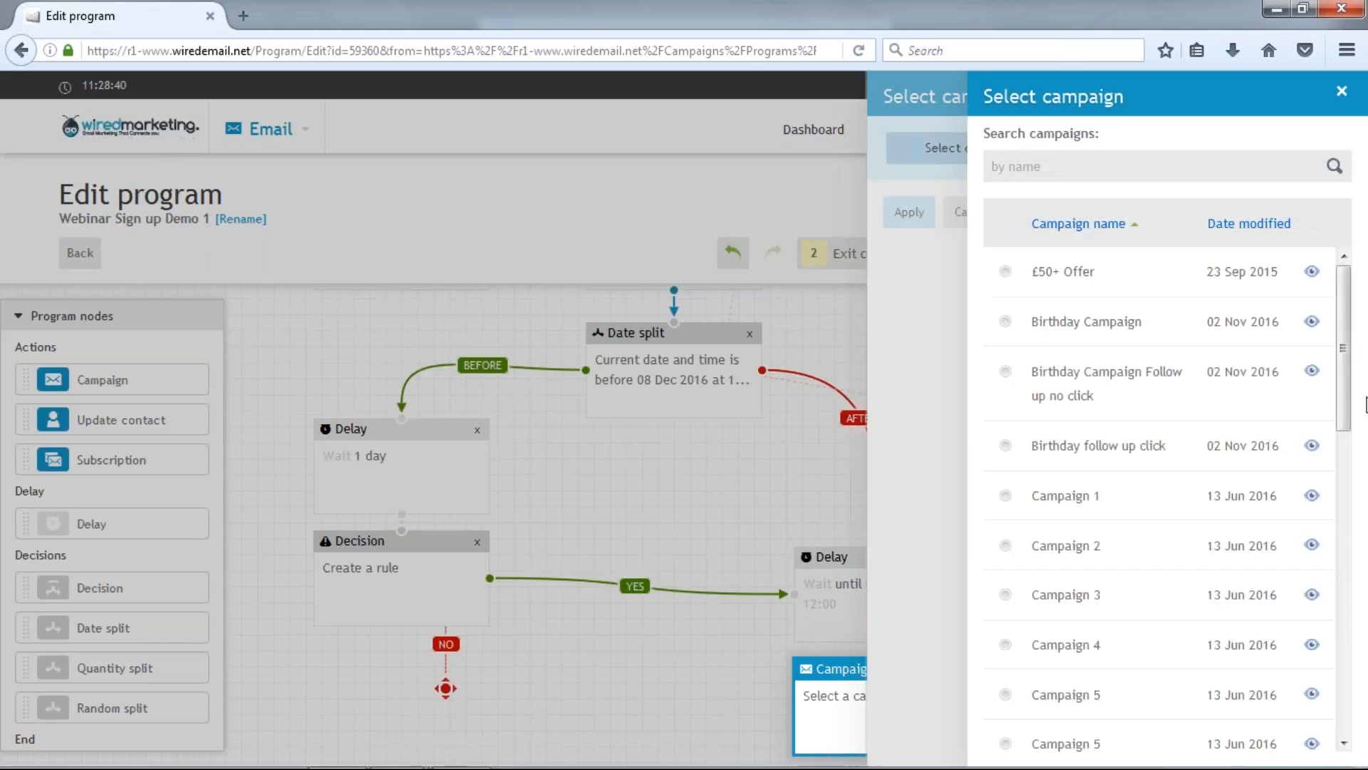
{"action": "left_click_drag", "start_coordinate": [1346, 478], "coordinate": [1353, 652]}
{"action": "scroll", "coordinate": [1354, 652], "scroll_direction": "down", "scroll_amount": 2}
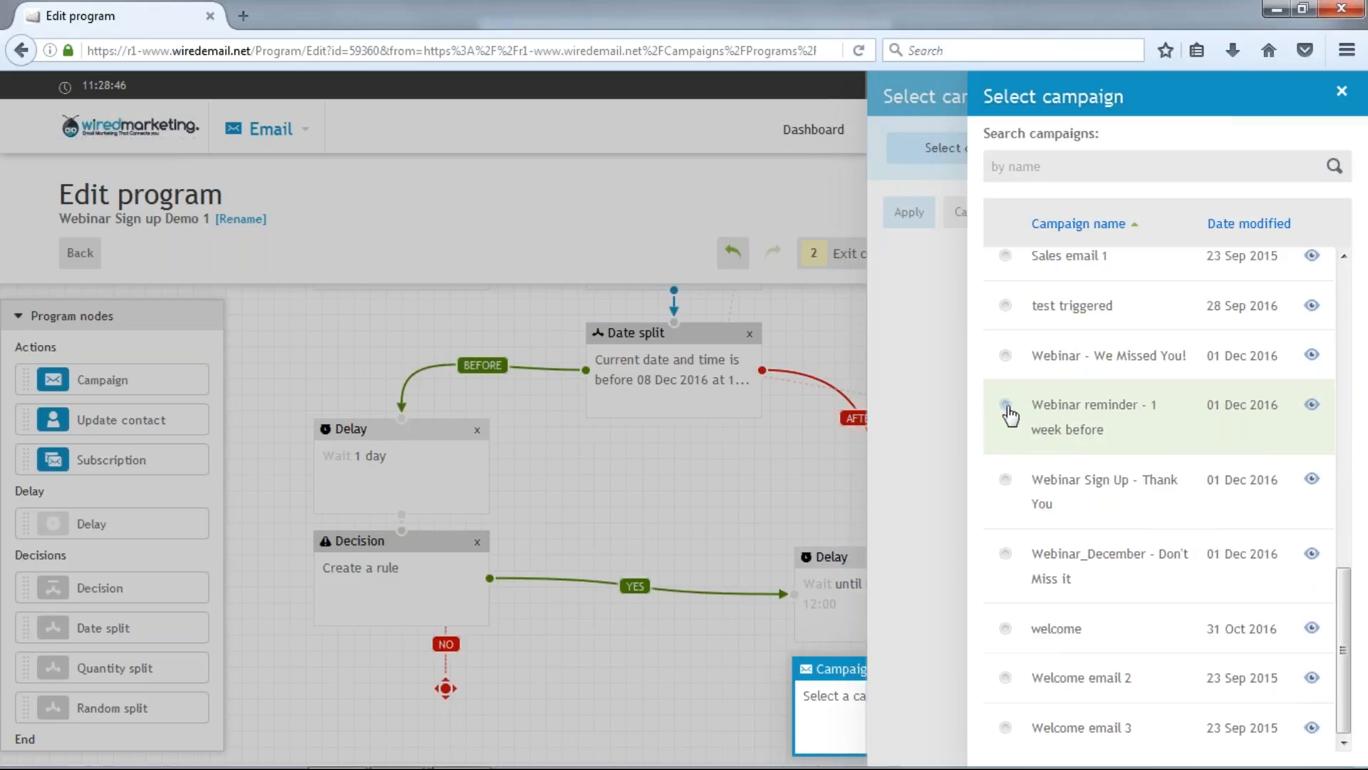
{"action": "left_click", "coordinate": [1006, 406]}
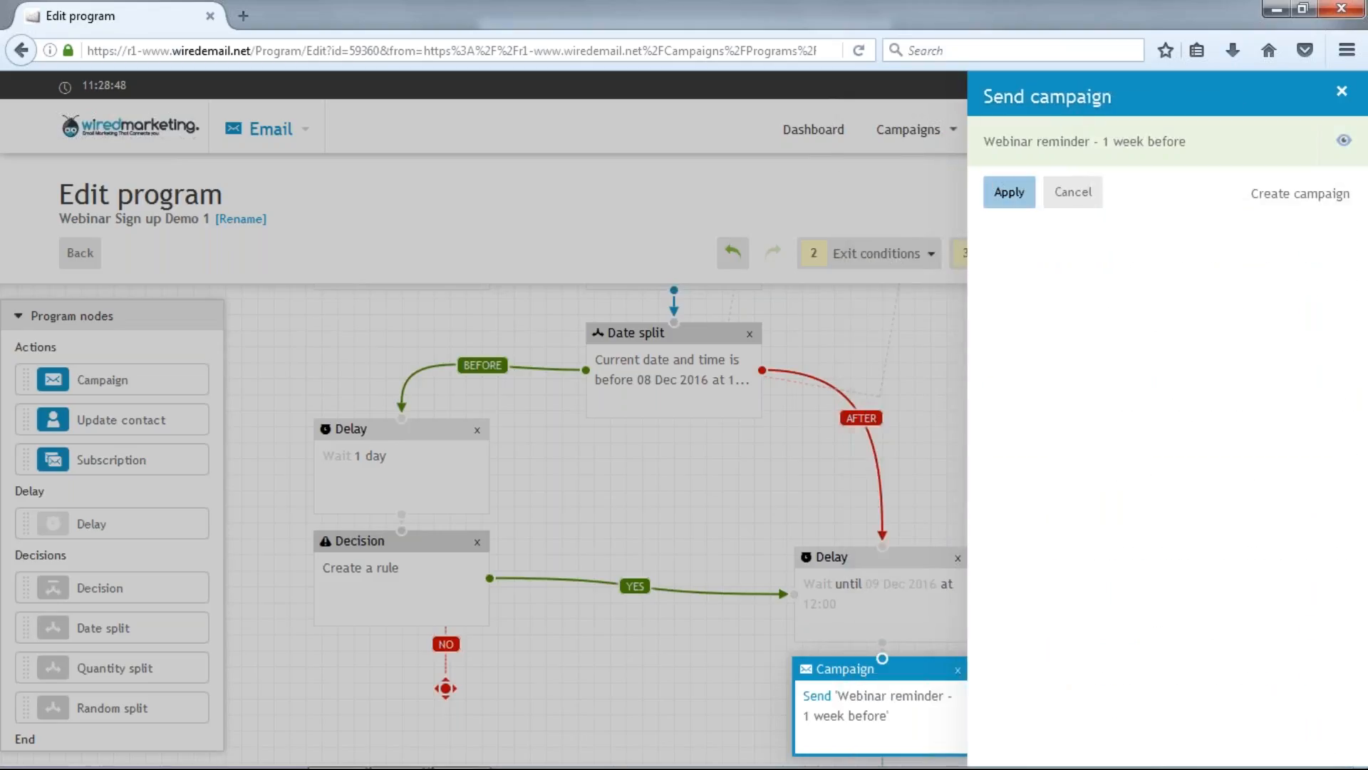
{"action": "left_click", "coordinate": [1008, 192]}
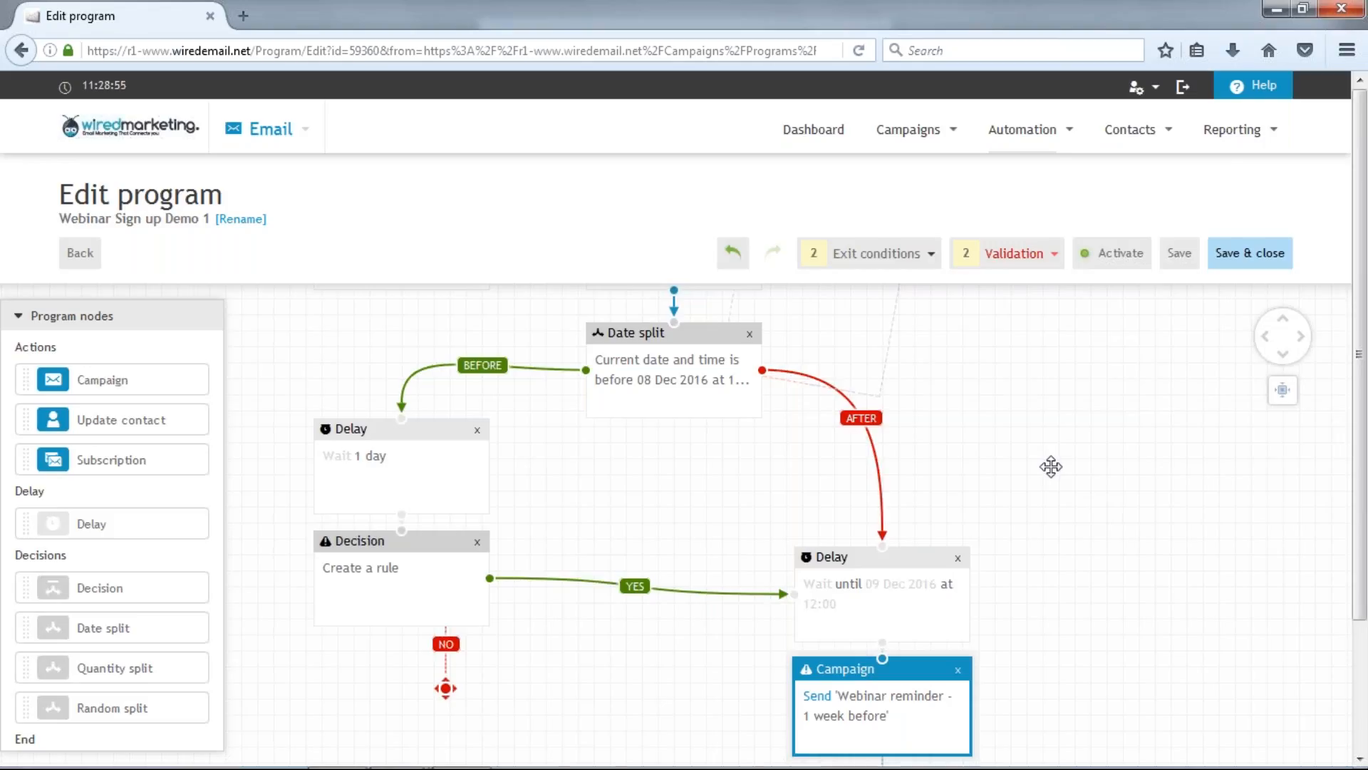
Attach a Campaign node to the Decision's No branch and align it directly beneath the Decision node
{"action": "left_click_drag", "start_coordinate": [1051, 465], "coordinate": [1071, 635]}
{"action": "left_click_drag", "start_coordinate": [1101, 519], "coordinate": [1102, 300]}
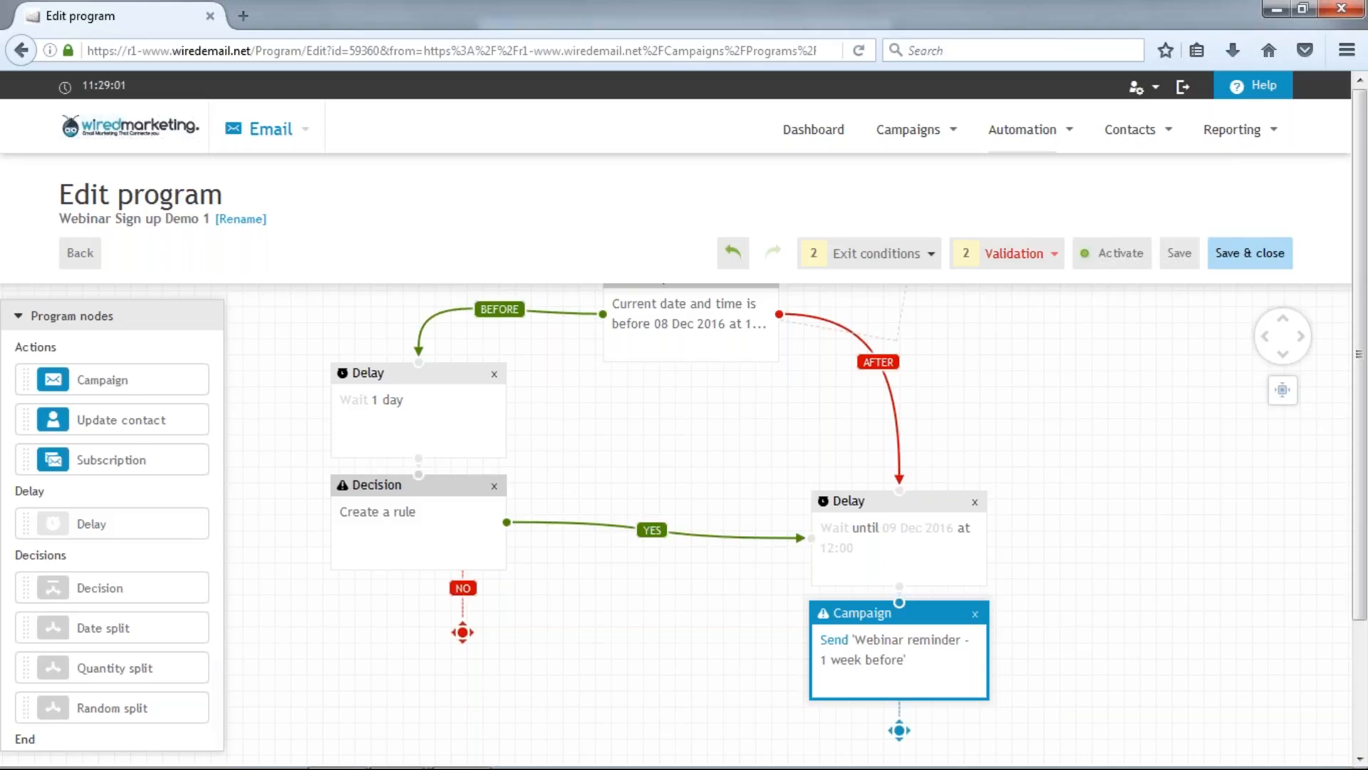
{"action": "left_click_drag", "start_coordinate": [248, 507], "coordinate": [456, 681]}
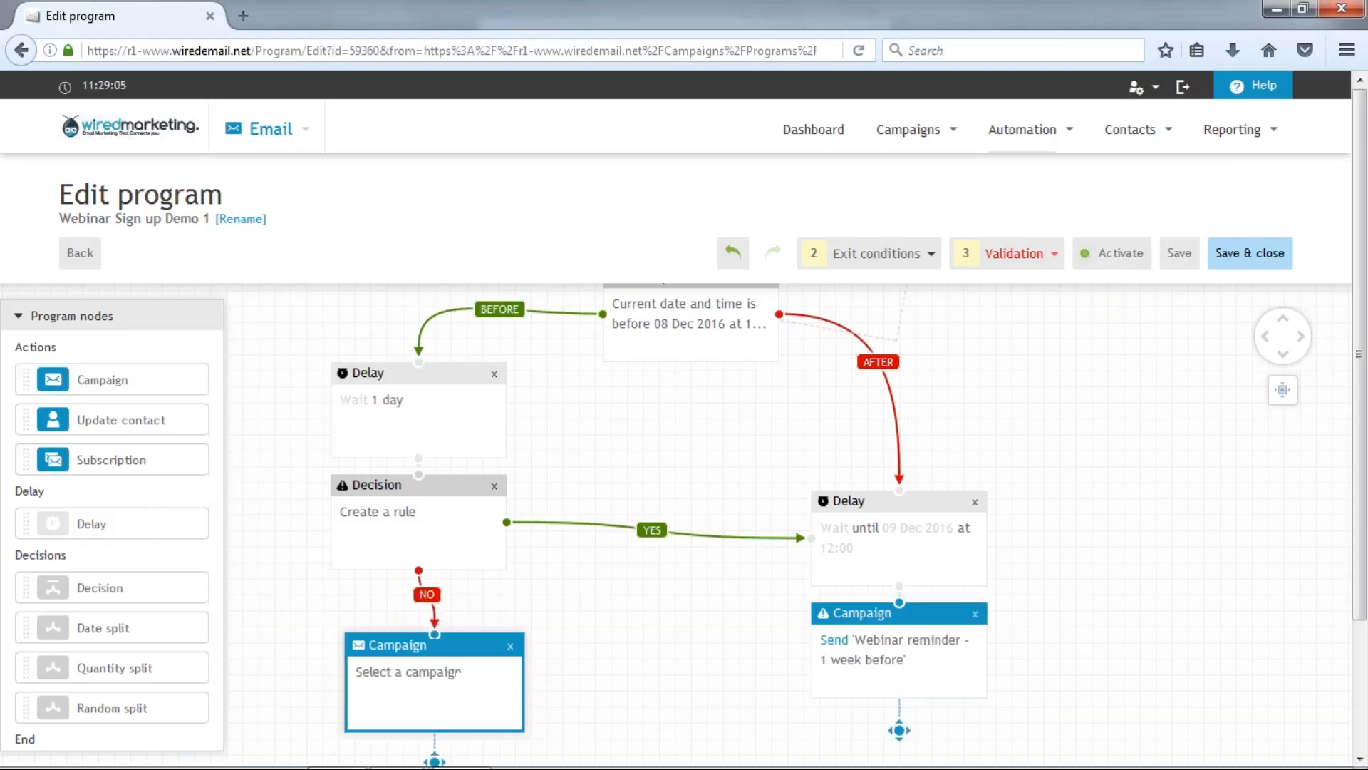
{"action": "scroll", "coordinate": [1078, 378], "scroll_direction": "down", "scroll_amount": 2}
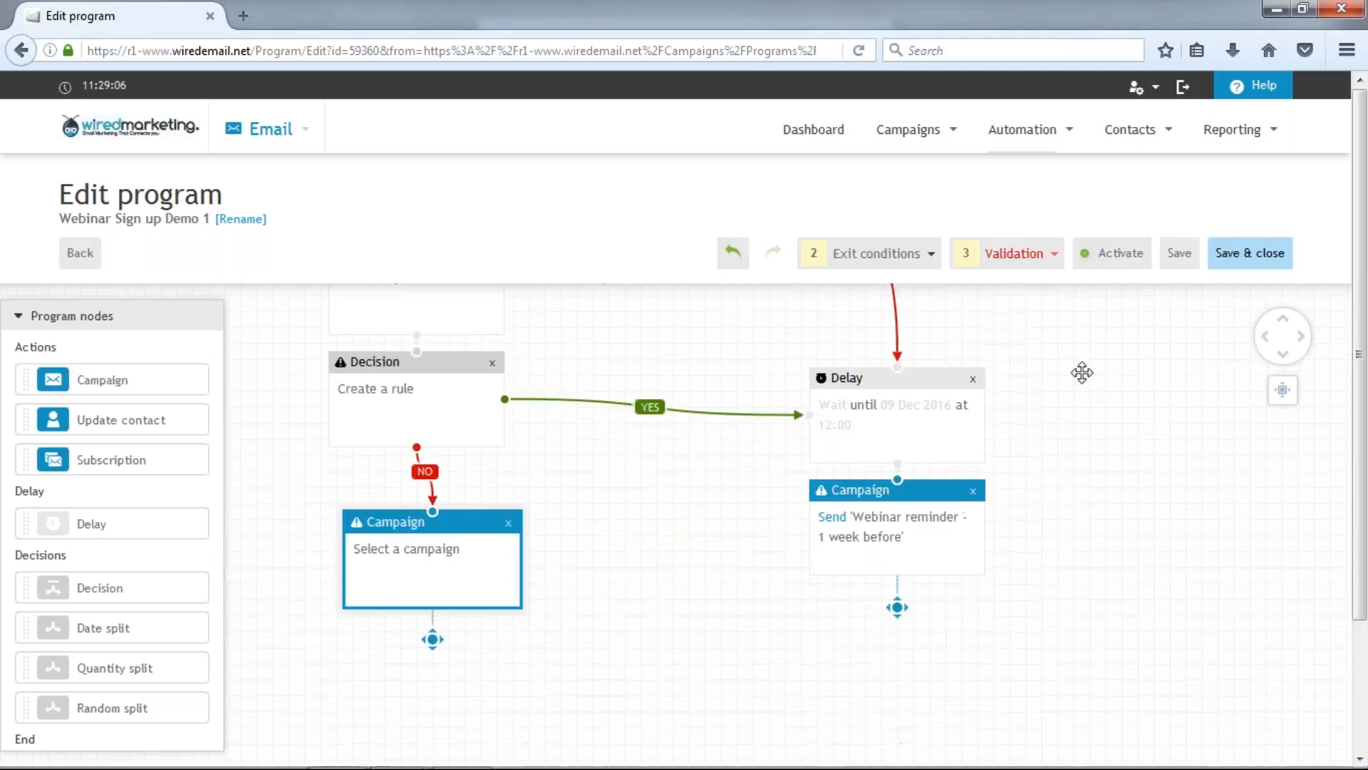
{"action": "left_click_drag", "start_coordinate": [473, 518], "coordinate": [458, 518]}
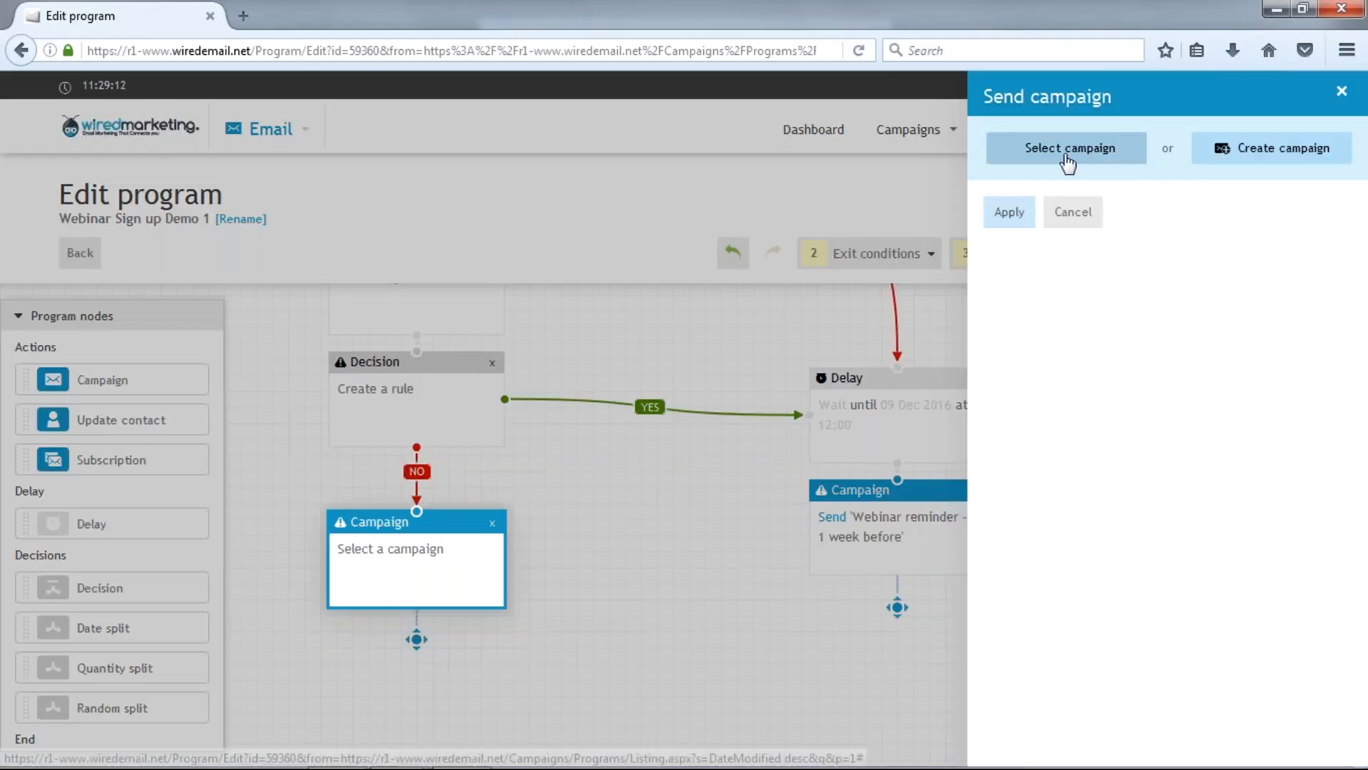
Set the No-branch Campaign node to send 'Webinar Sign Up - Thank You' and apply it
{"action": "left_click", "coordinate": [1066, 158]}
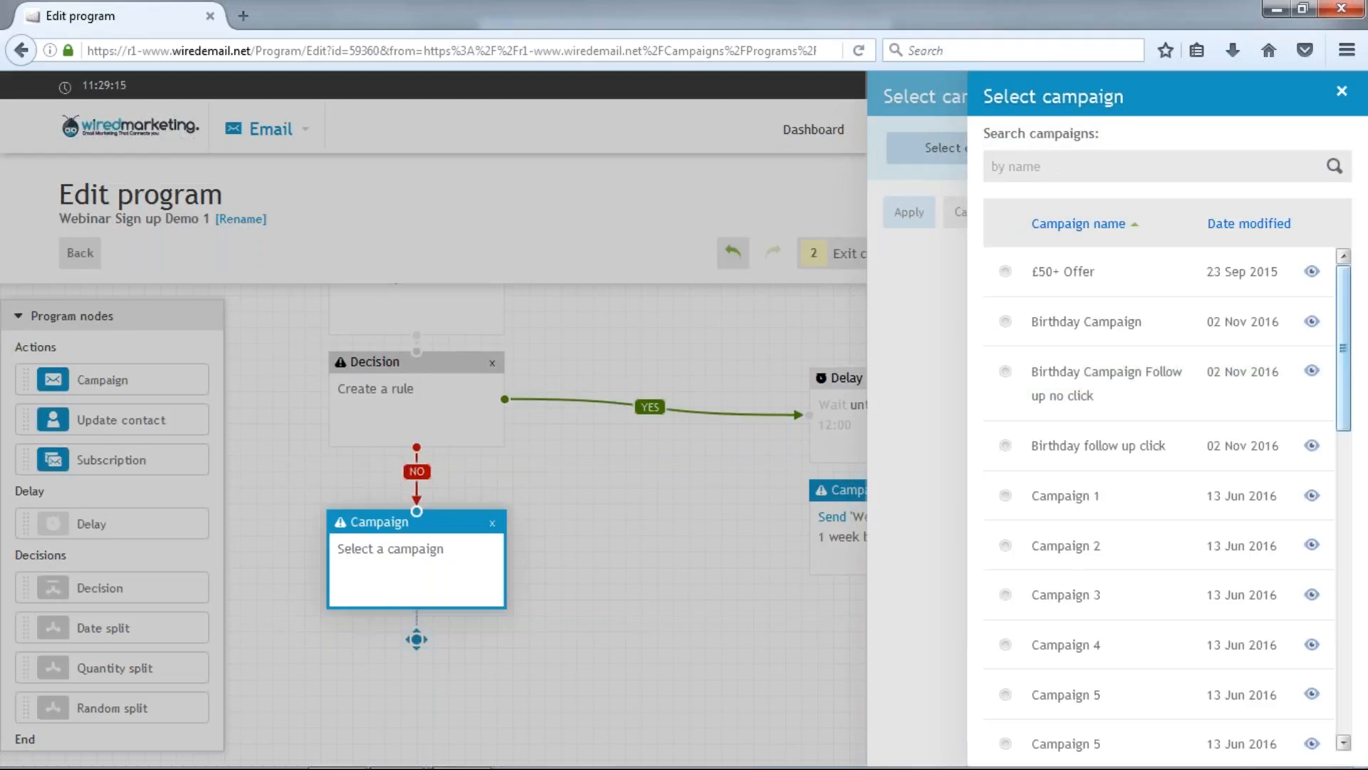
{"action": "scroll", "coordinate": [1347, 456], "scroll_direction": "down", "scroll_amount": 1}
{"action": "left_click_drag", "start_coordinate": [1347, 456], "coordinate": [1343, 702]}
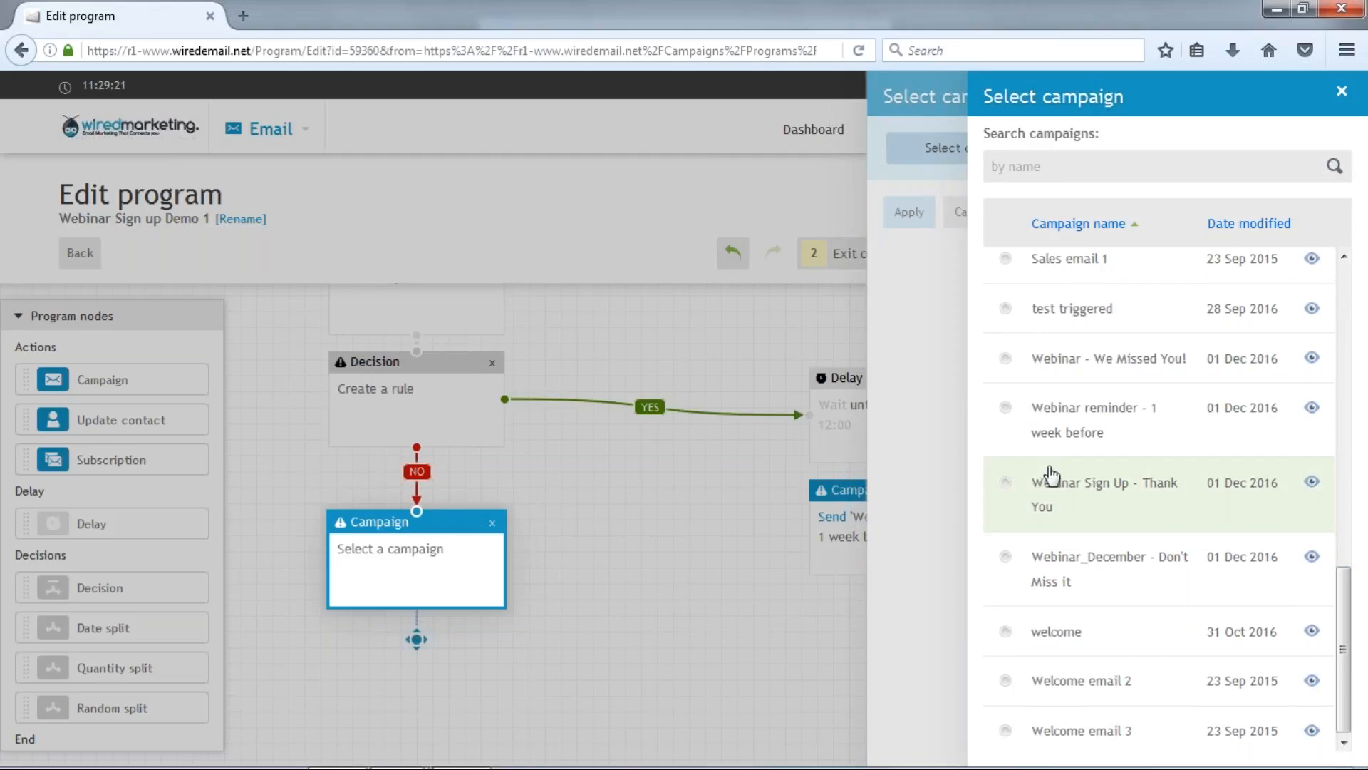
{"action": "left_click", "coordinate": [1006, 483]}
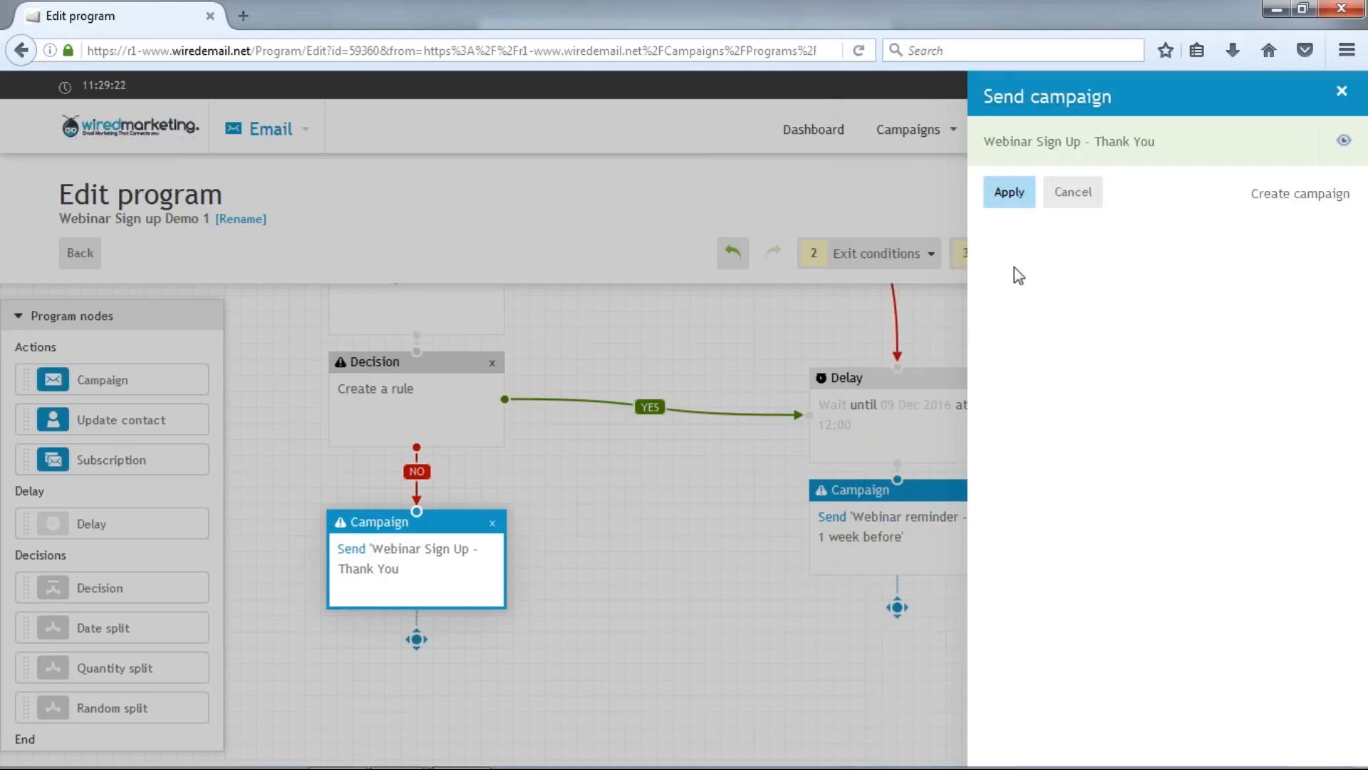
{"action": "left_click", "coordinate": [1009, 192]}
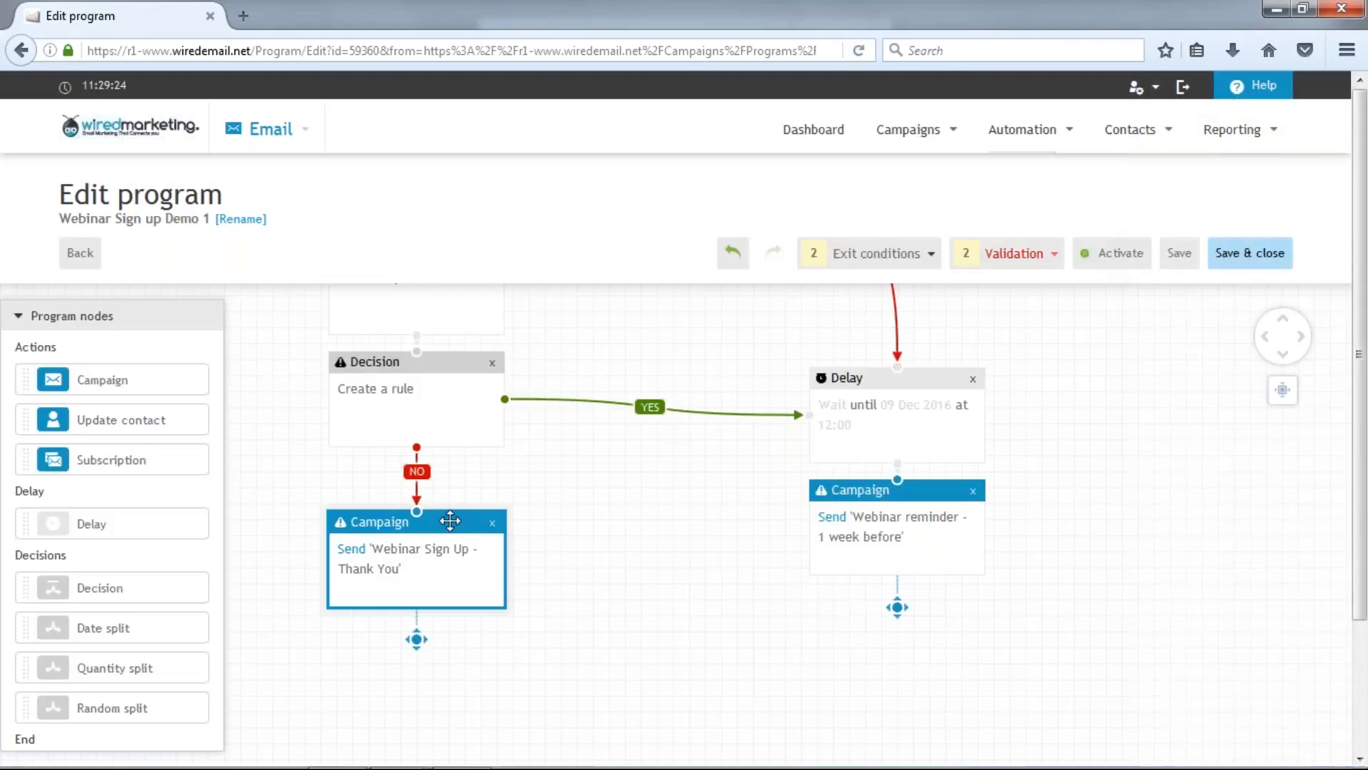
Move the No-branch and reminder Campaign nodes slightly down, and connect the No-branch Campaign to the After-branch Delay
{"action": "left_click_drag", "start_coordinate": [449, 521], "coordinate": [449, 553]}
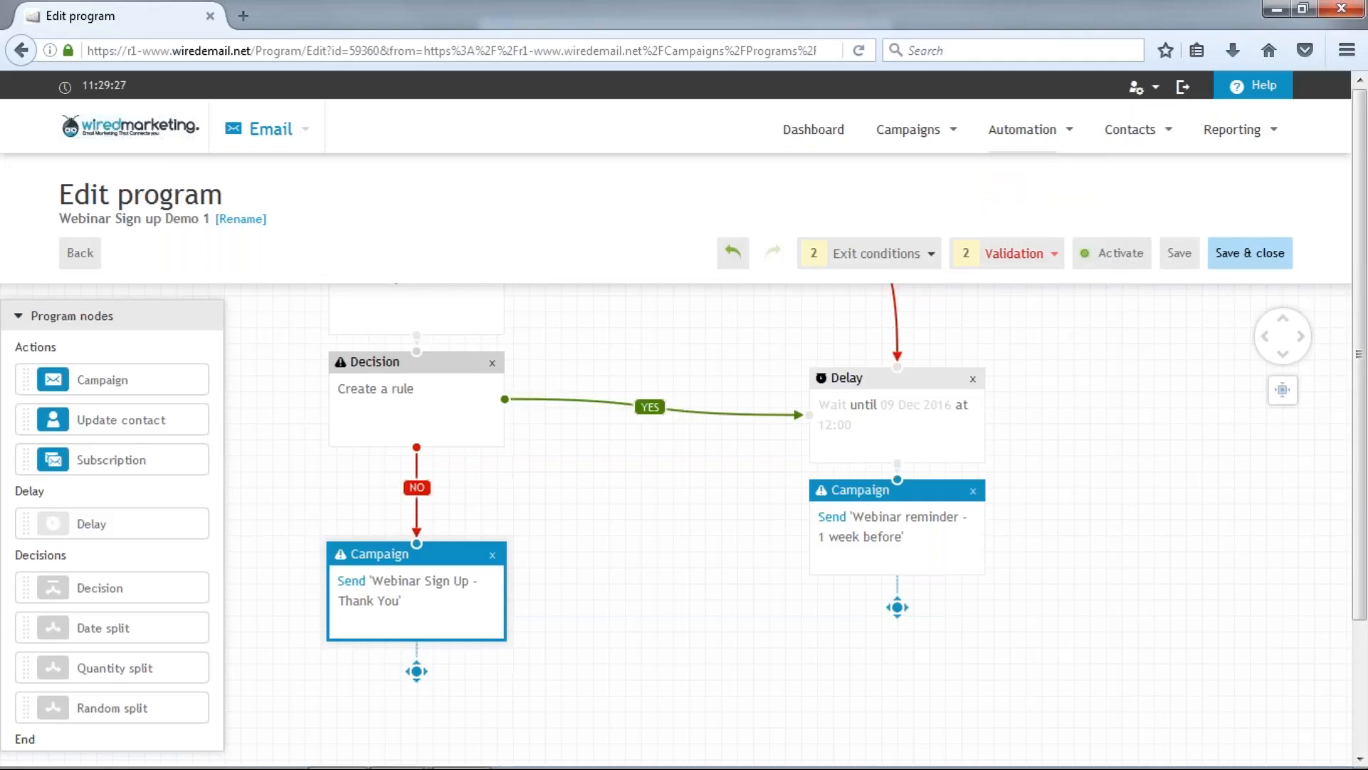
{"action": "left_click", "coordinate": [917, 488]}
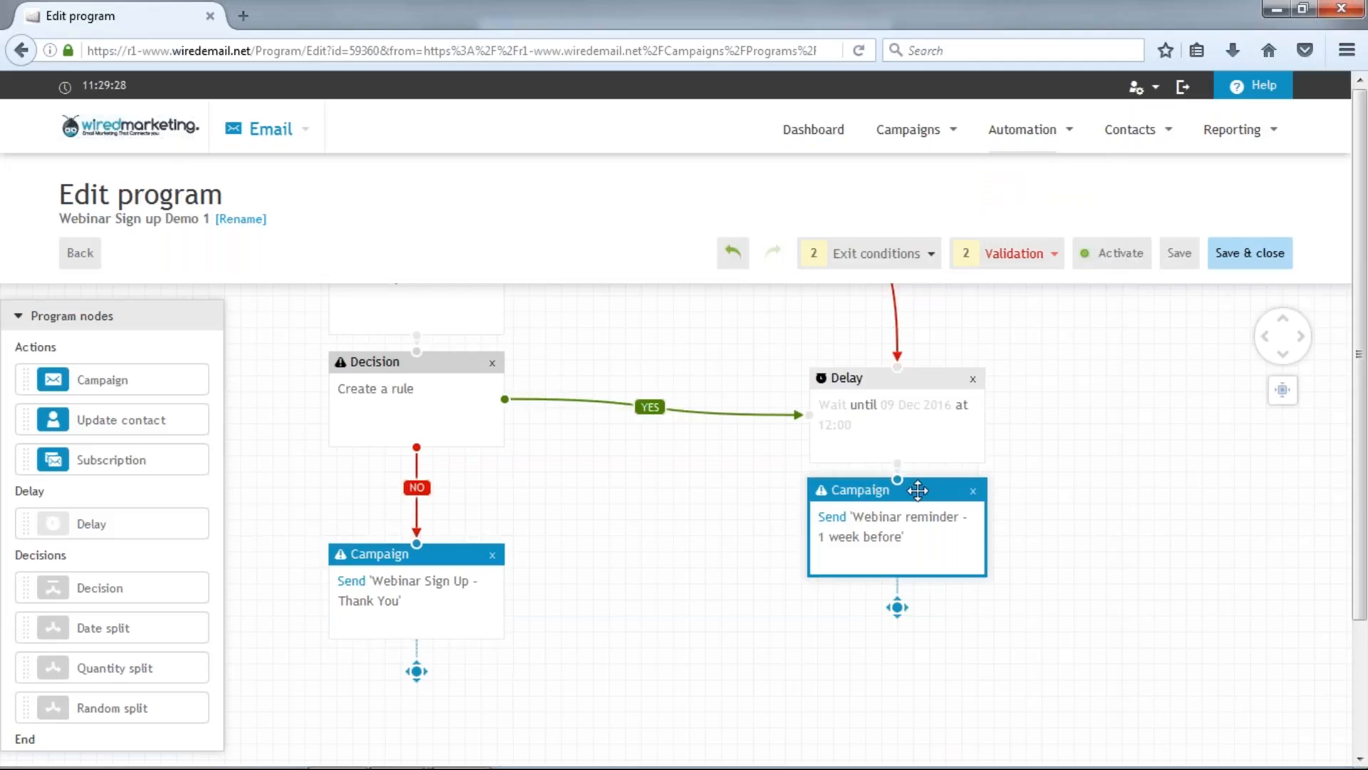
{"action": "left_click_drag", "start_coordinate": [918, 490], "coordinate": [918, 499]}
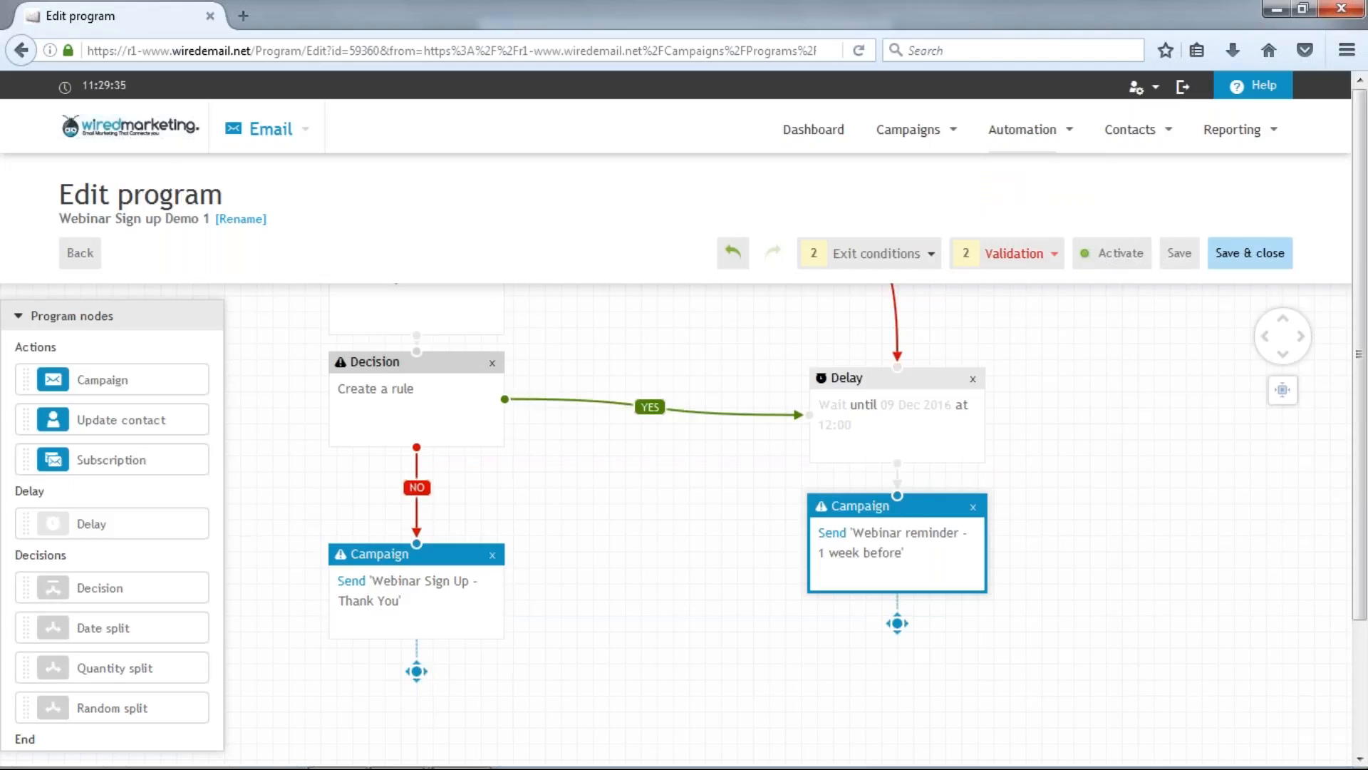
{"action": "left_click", "coordinate": [418, 673]}
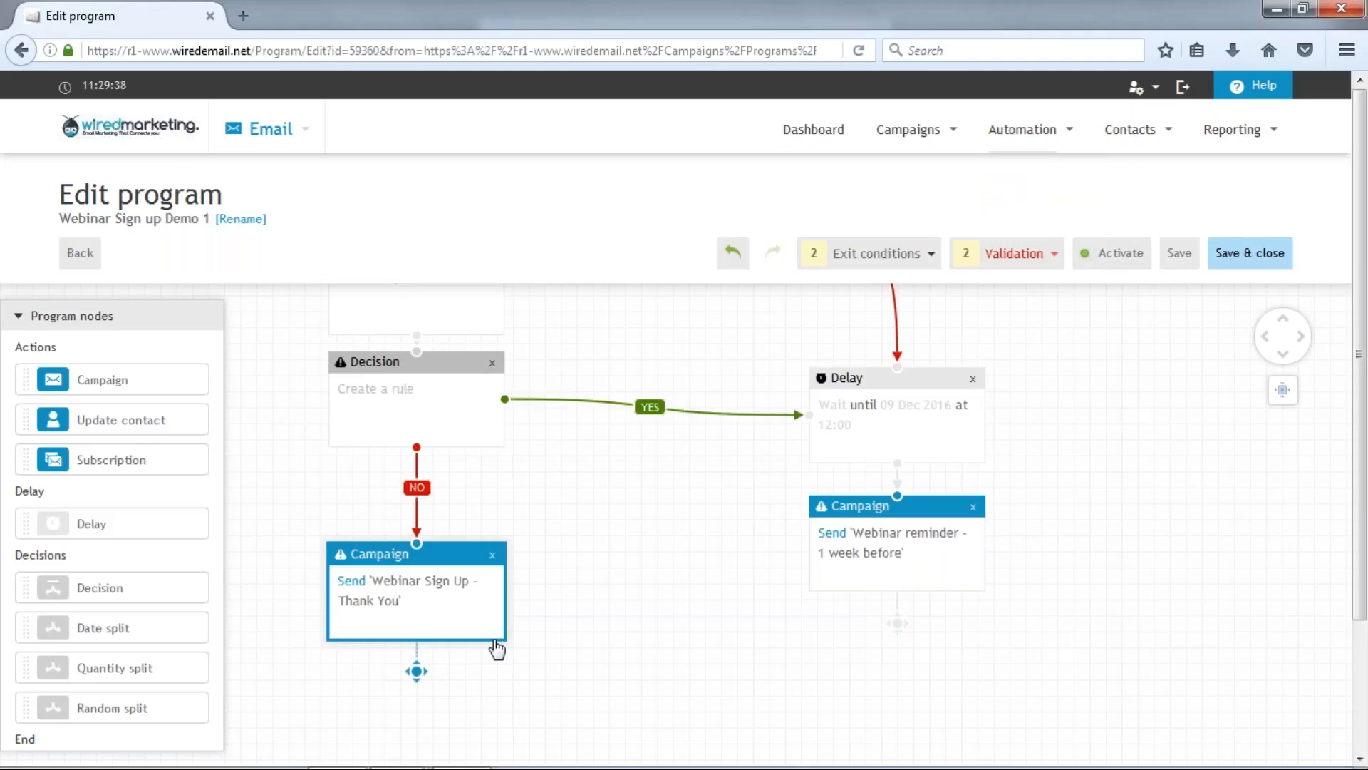
{"action": "left_click_drag", "start_coordinate": [504, 591], "coordinate": [801, 414]}
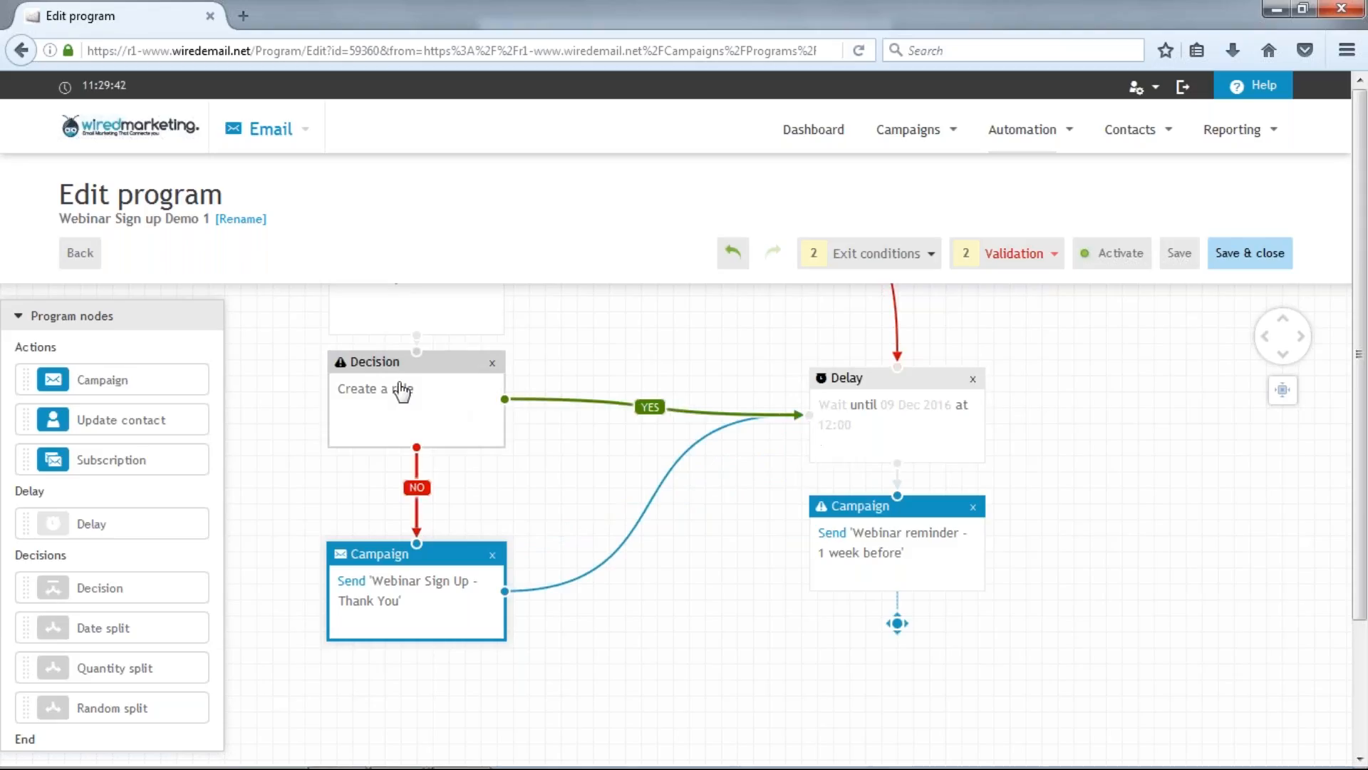
Set the Decision's condition to having opened 'Webinar Sign Up - Thank You', with the No route followed immediately, and apply it
{"action": "double_click", "coordinate": [398, 391]}
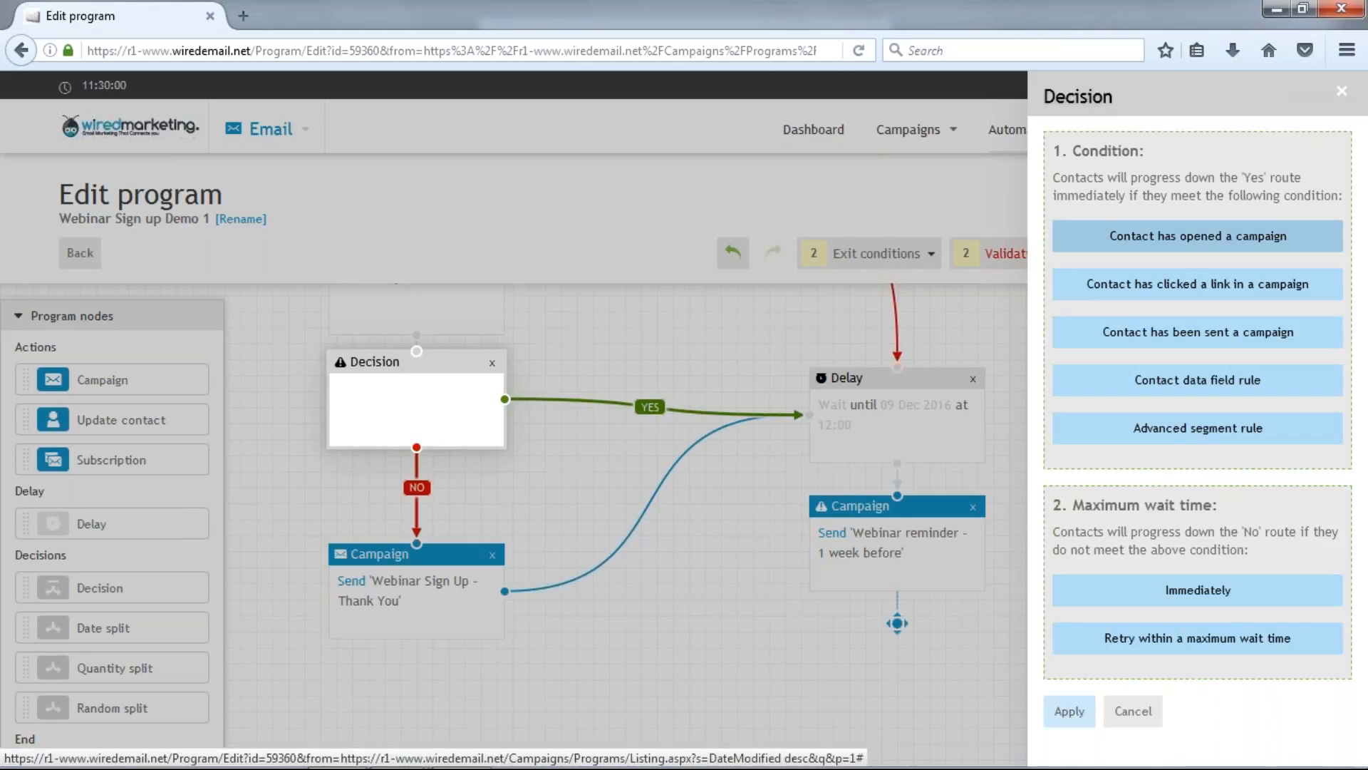
{"action": "left_click", "coordinate": [1198, 236]}
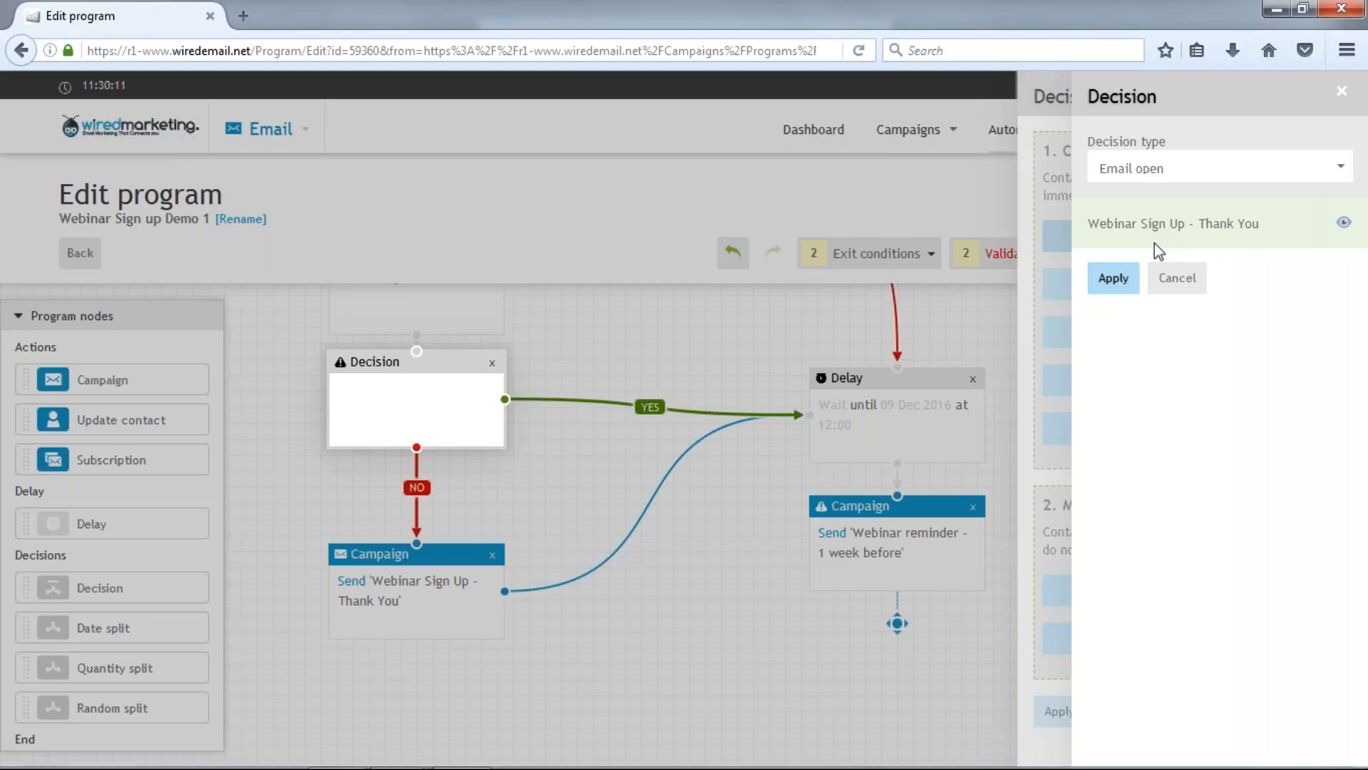
{"action": "left_click", "coordinate": [1114, 277]}
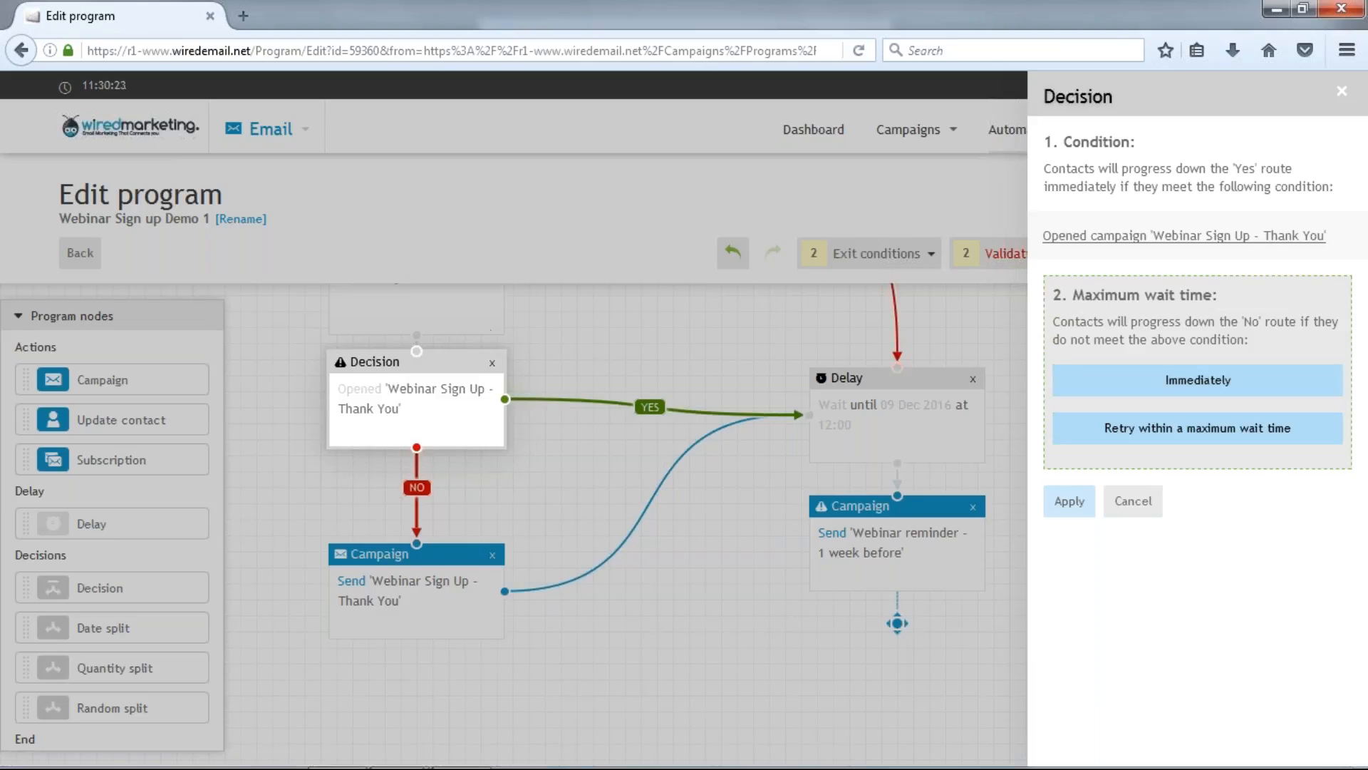
{"action": "left_click", "coordinate": [1153, 389]}
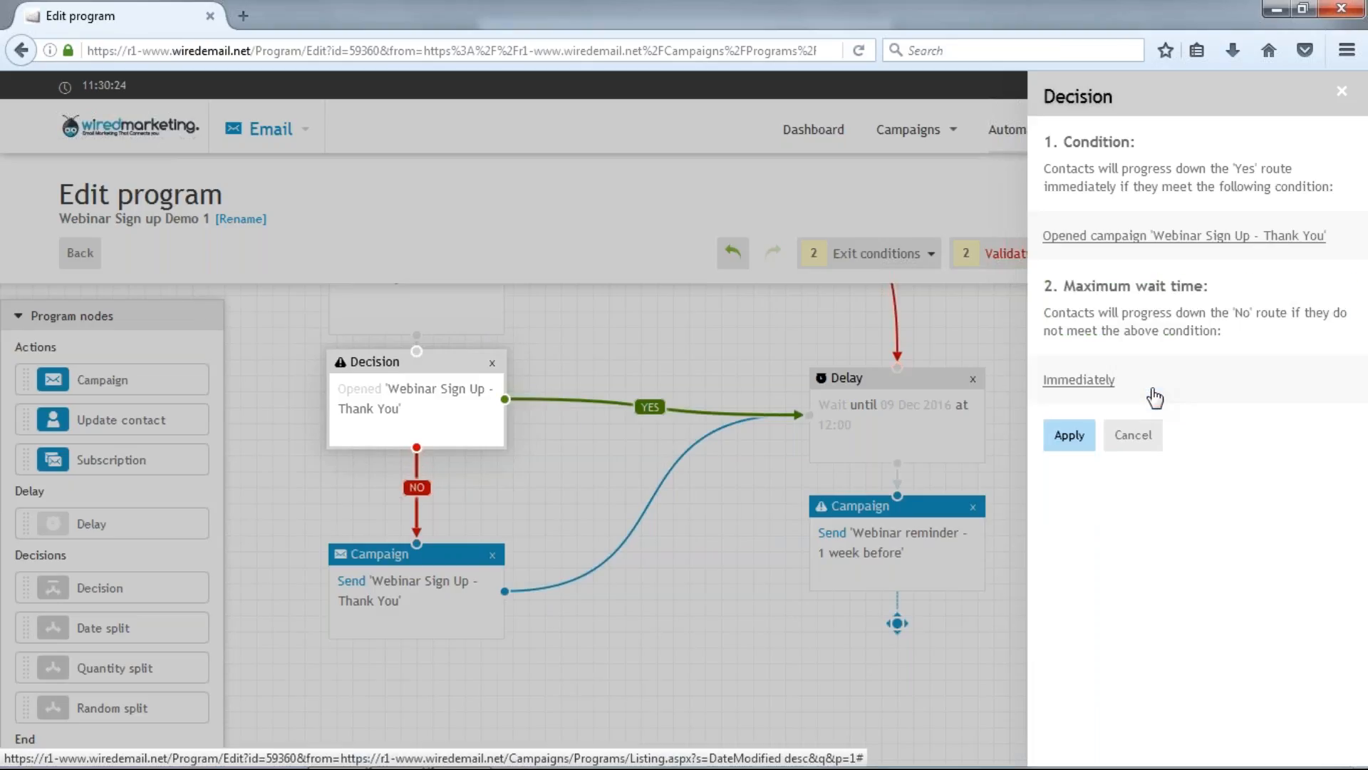
{"action": "left_click", "coordinate": [1054, 449]}
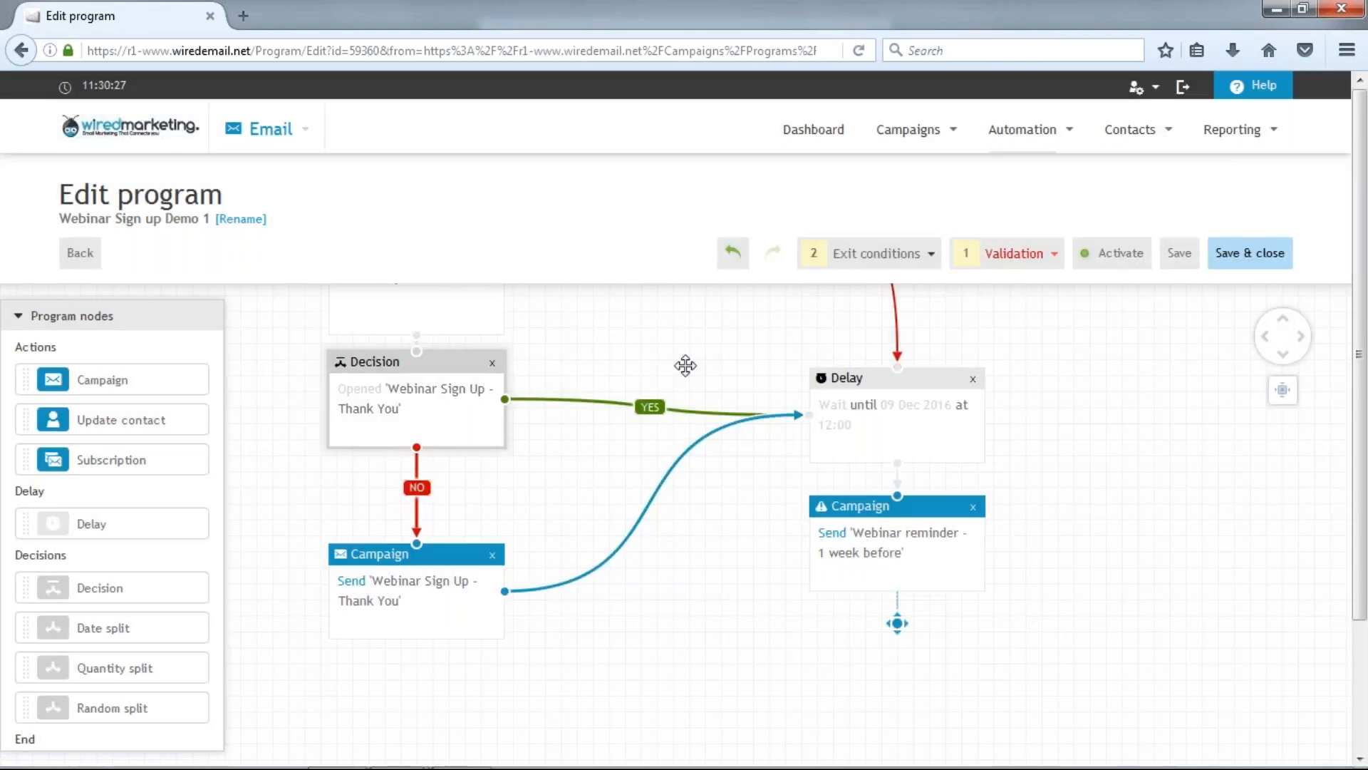
Attach a new Delay node below the 'Webinar reminder - 1 week before' Campaign
{"action": "left_click_drag", "start_coordinate": [672, 364], "coordinate": [680, 667]}
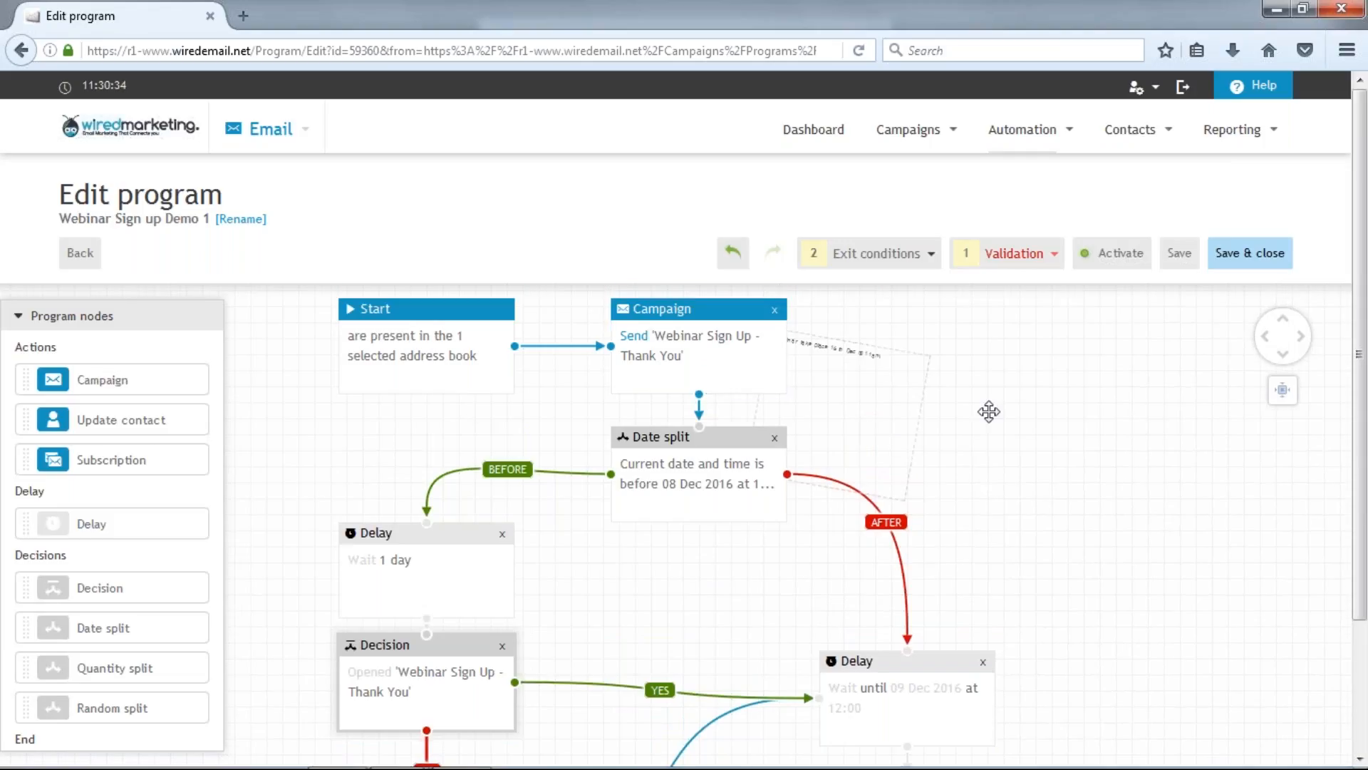
{"action": "left_click_drag", "start_coordinate": [989, 412], "coordinate": [1002, 378]}
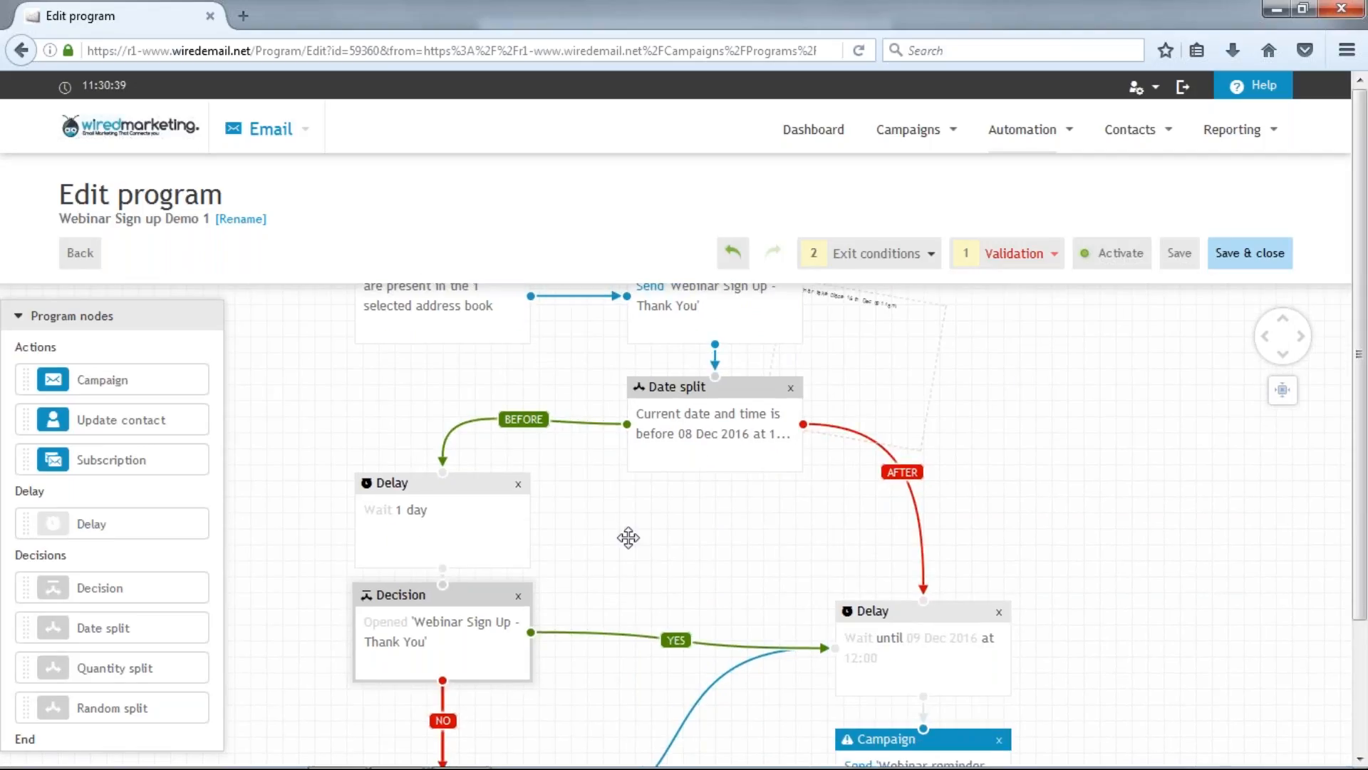
{"action": "left_click_drag", "start_coordinate": [628, 537], "coordinate": [644, 474]}
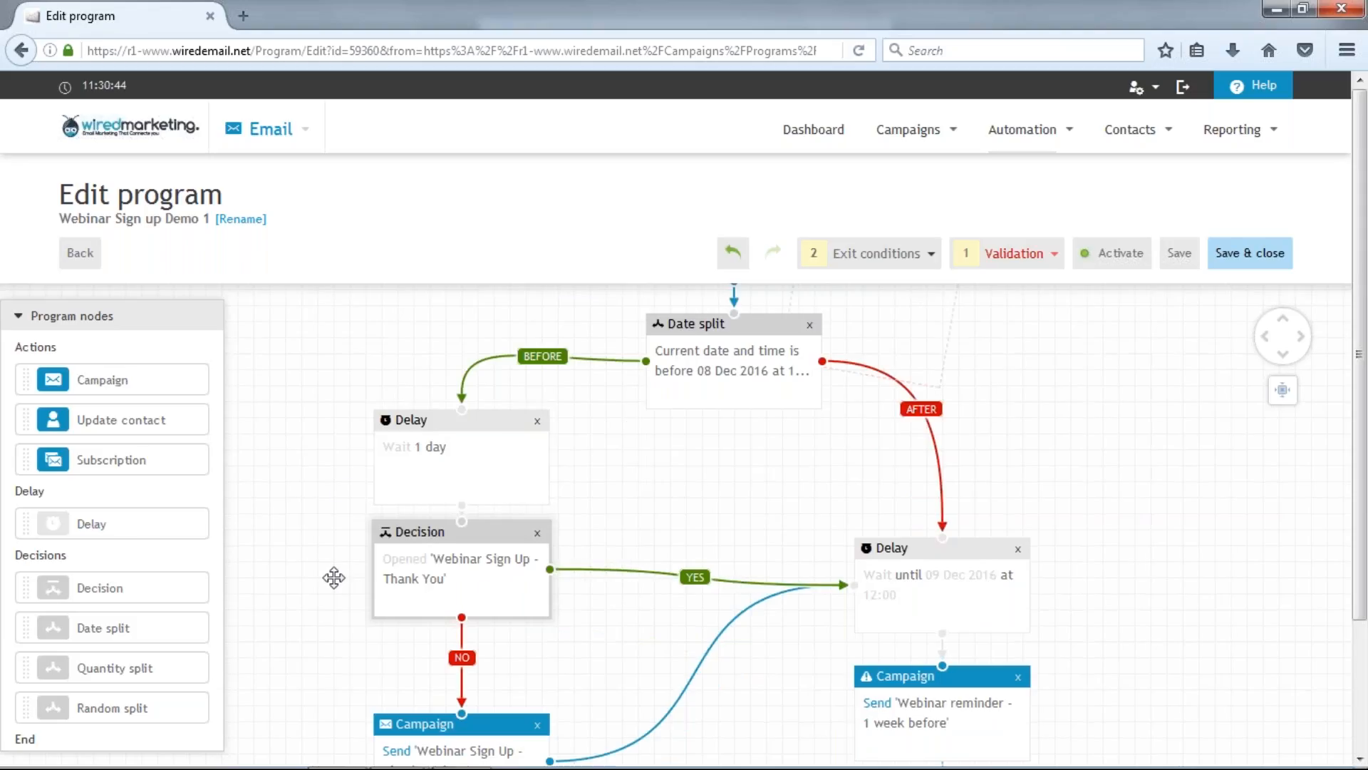
{"action": "left_click_drag", "start_coordinate": [335, 574], "coordinate": [346, 473]}
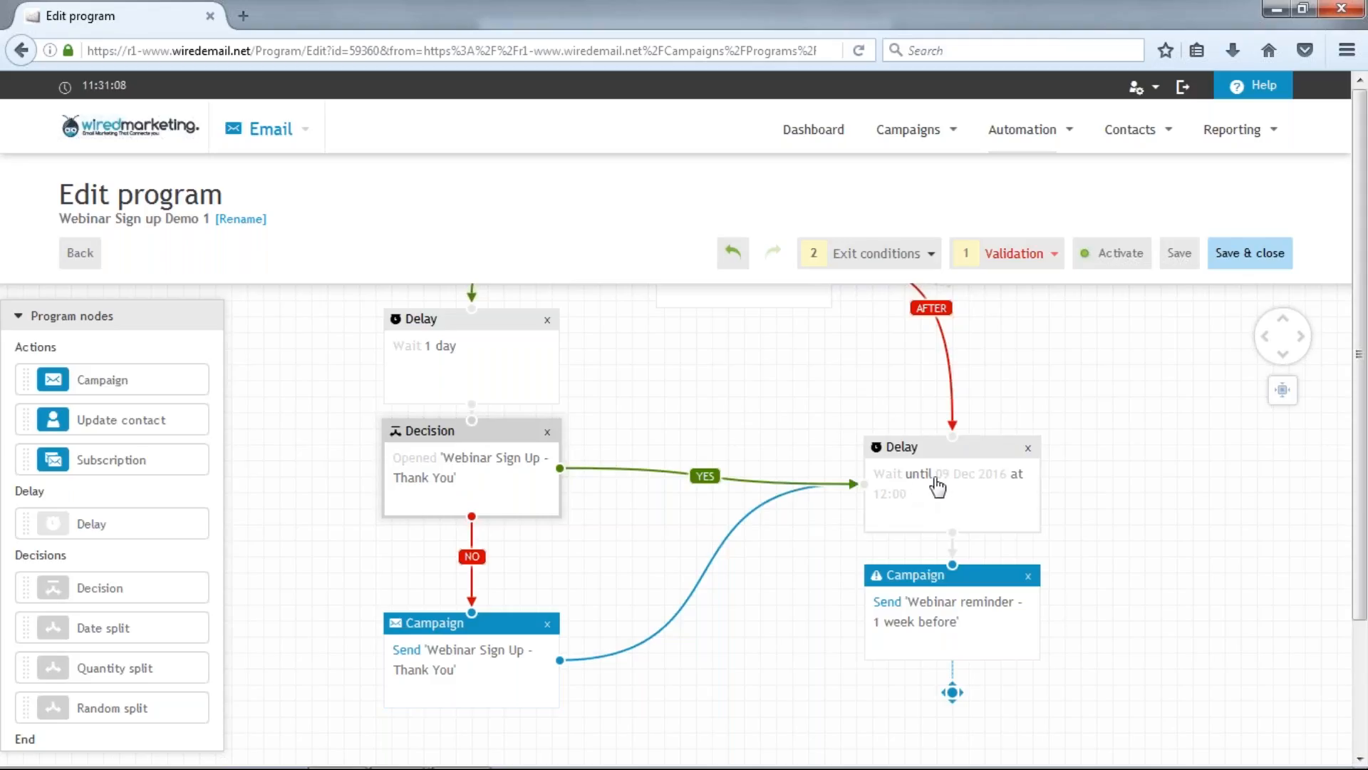
{"action": "left_click_drag", "start_coordinate": [1365, 445], "coordinate": [1365, 479]}
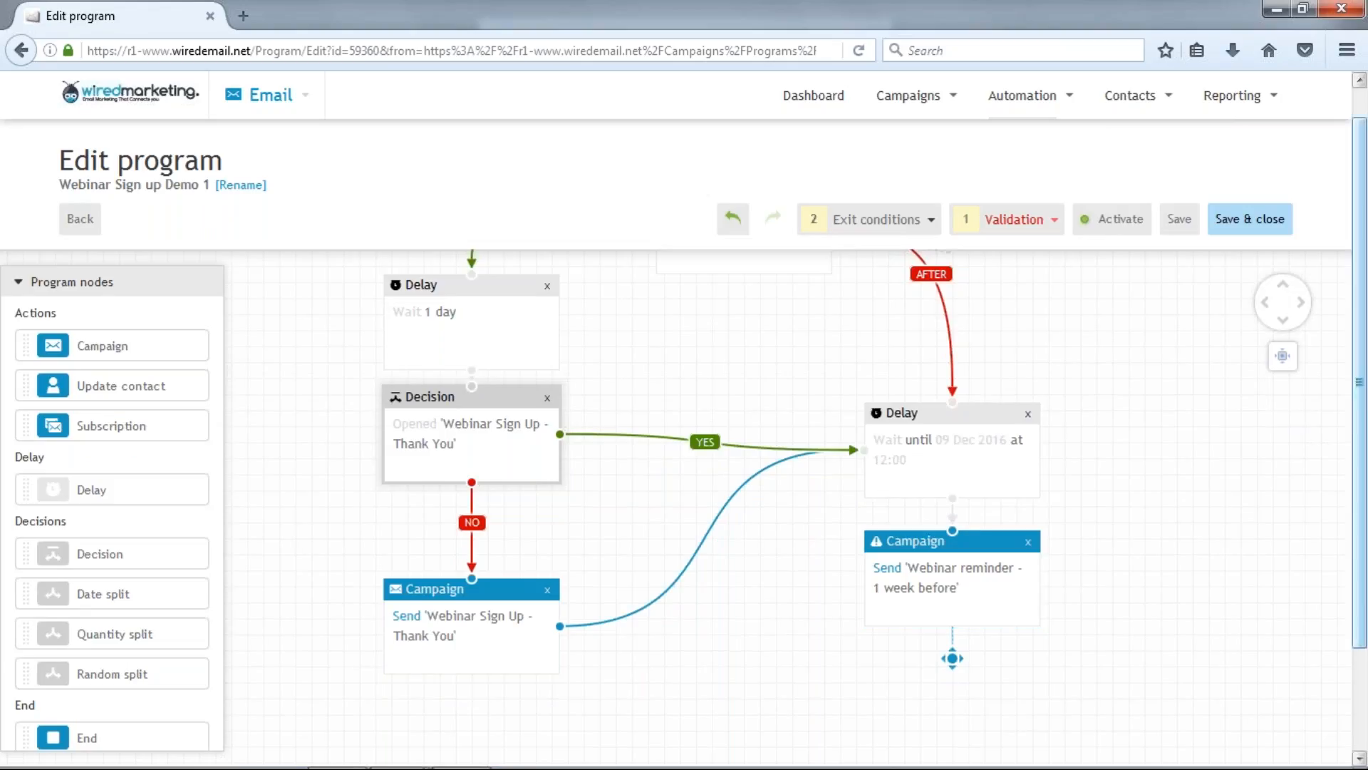
{"action": "left_click_drag", "start_coordinate": [1195, 565], "coordinate": [1180, 474]}
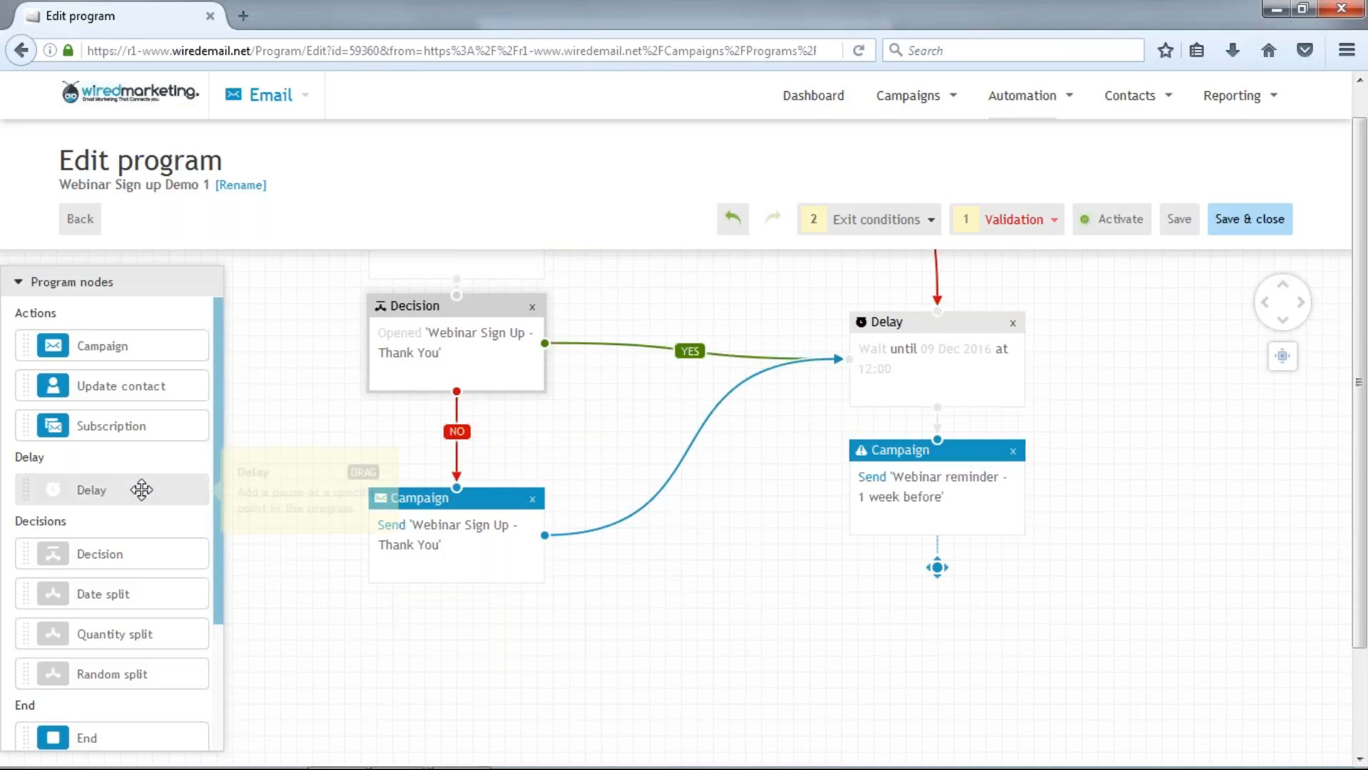
{"action": "left_click_drag", "start_coordinate": [141, 490], "coordinate": [955, 603]}
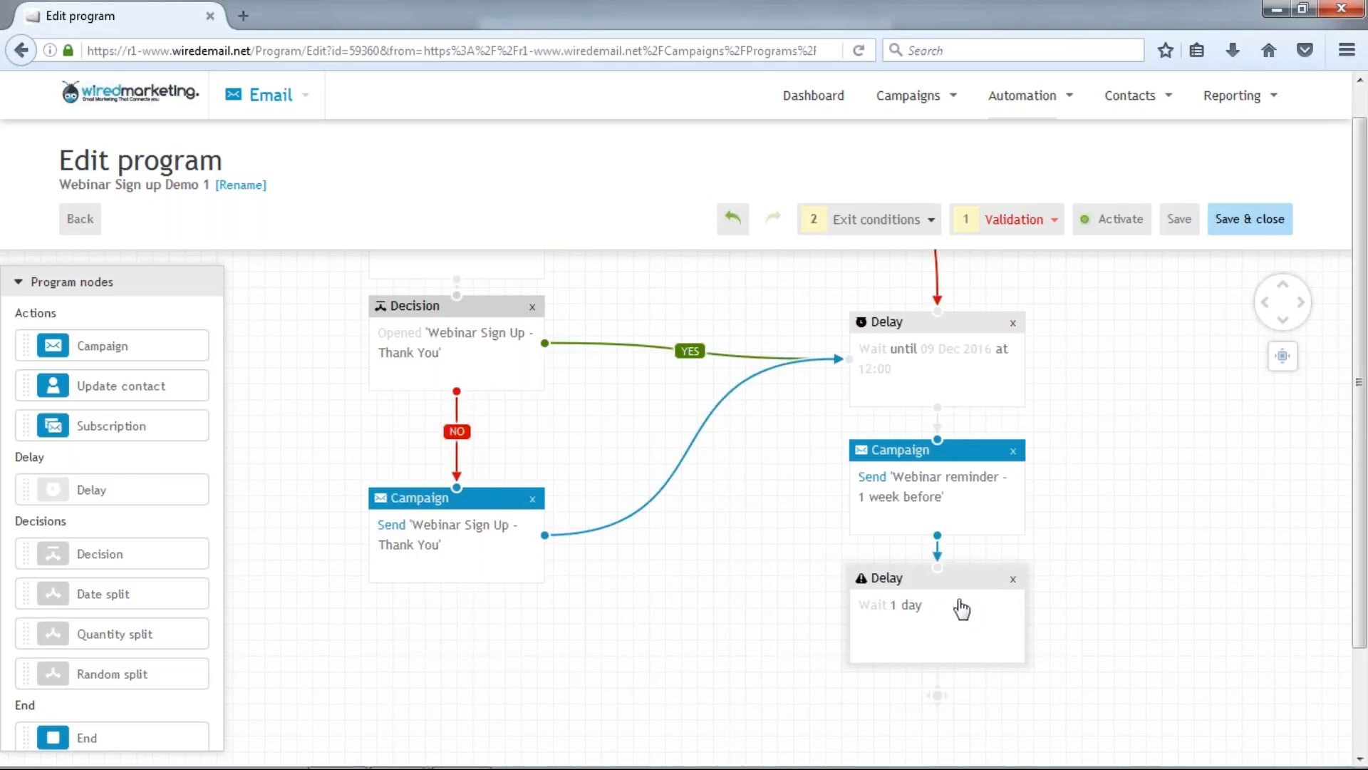
Set the new Delay below the 'Webinar reminder - 1 week before' Campaign to wait 6 days
{"action": "left_click", "coordinate": [931, 609]}
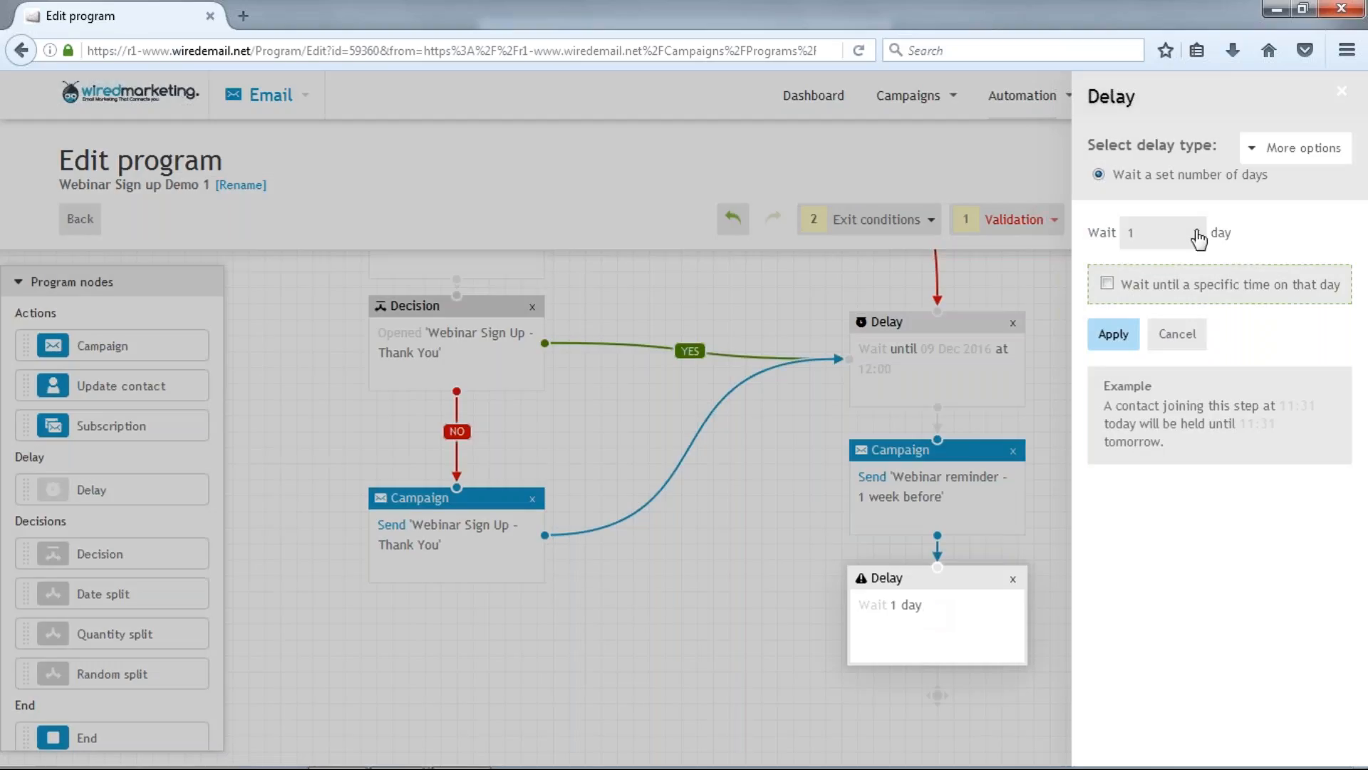
{"action": "left_click", "coordinate": [1197, 232]}
{"action": "left_click", "coordinate": [1197, 233]}
{"action": "left_click", "coordinate": [1198, 233]}
{"action": "left_click", "coordinate": [1197, 233]}
Make the 6-day Delay hold contacts until 14:00 on that day, and apply it
{"action": "left_click", "coordinate": [1107, 284]}
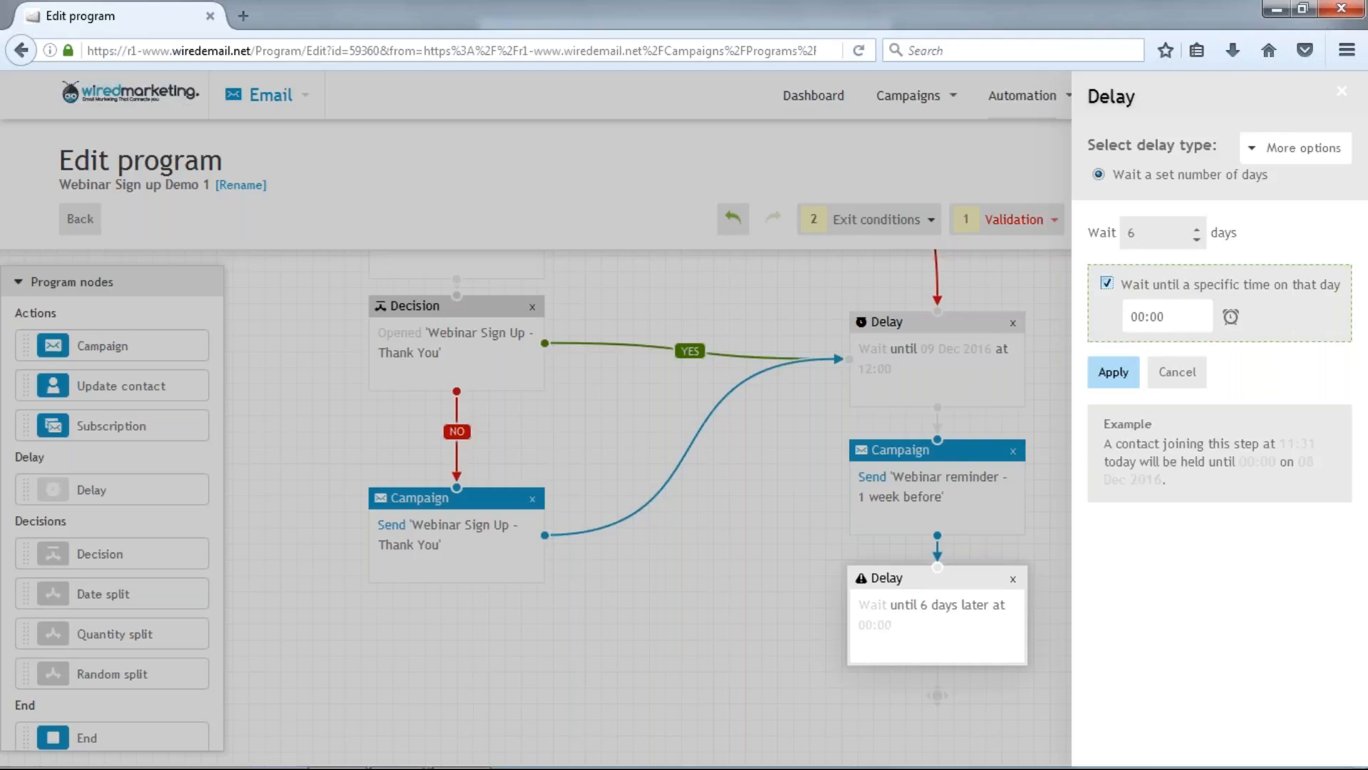
{"action": "left_click", "coordinate": [1231, 316]}
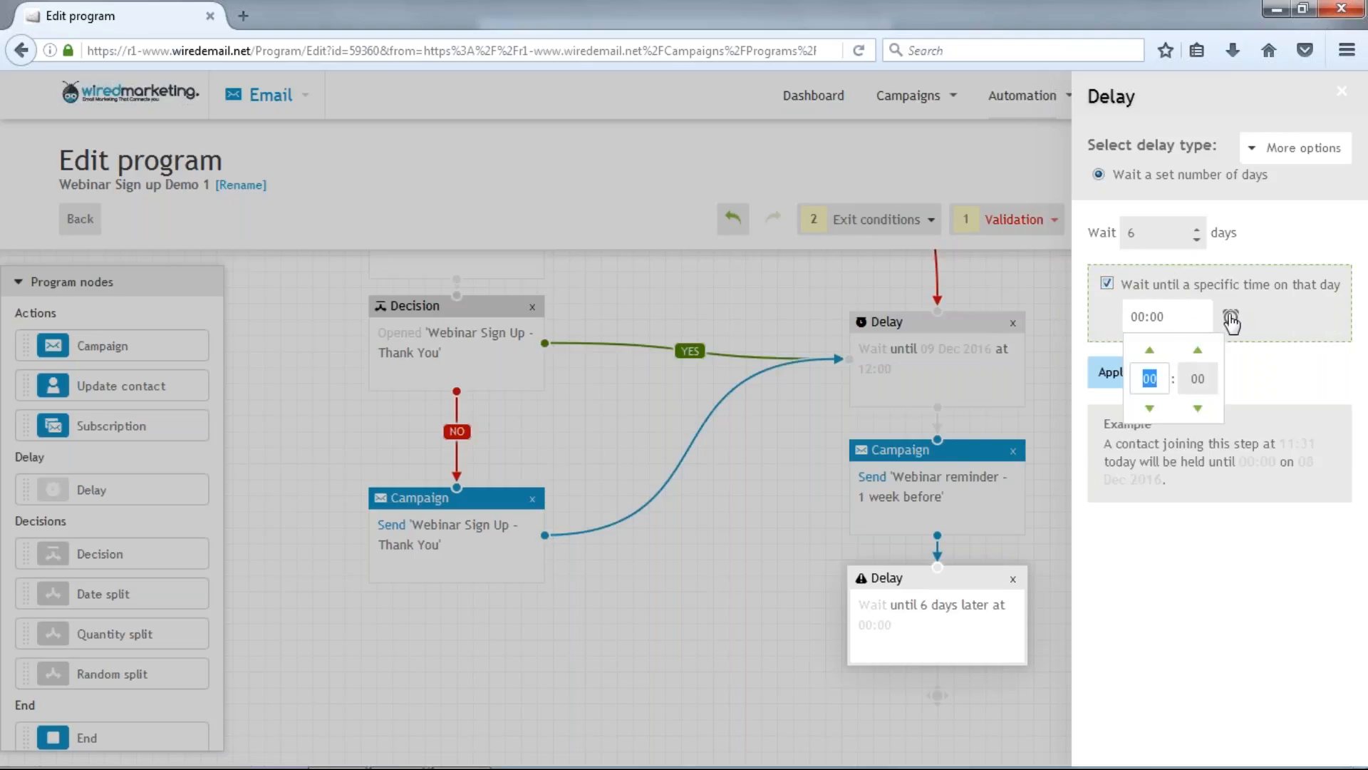
{"action": "type", "text": "4"}
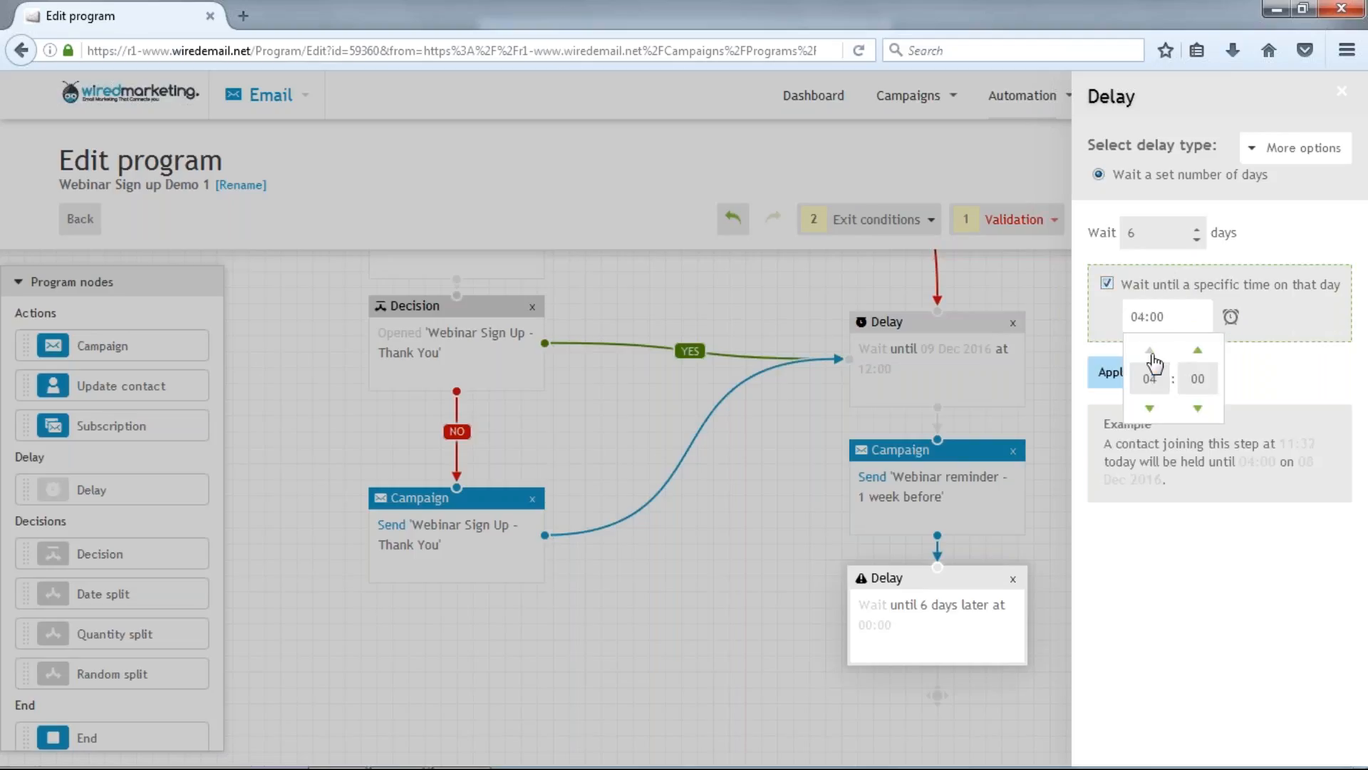
{"action": "left_click", "coordinate": [1152, 356]}
{"action": "left_click", "coordinate": [1152, 355]}
{"action": "left_click", "coordinate": [1151, 356]}
{"action": "left_click", "coordinate": [1151, 355]}
{"action": "left_click", "coordinate": [1151, 354]}
{"action": "left_click", "coordinate": [1168, 463]}
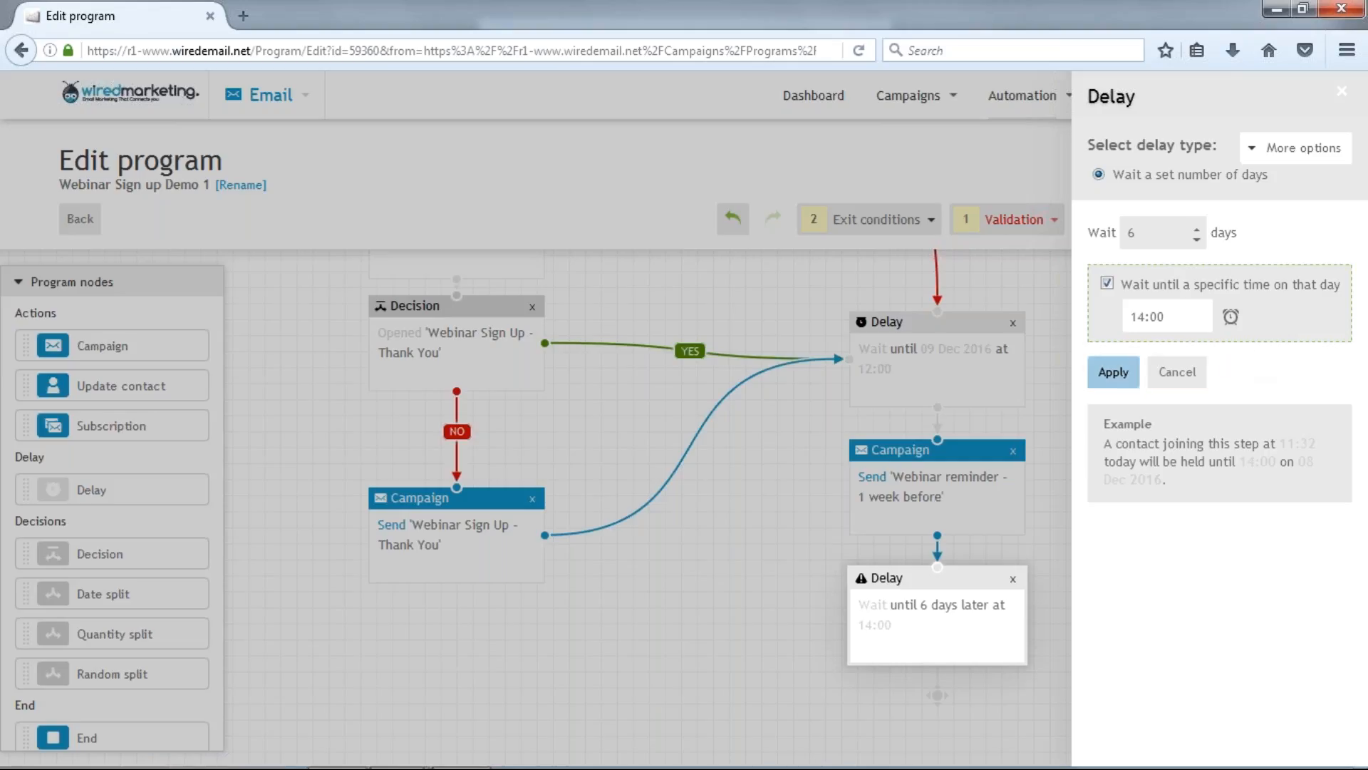
{"action": "left_click", "coordinate": [1115, 373]}
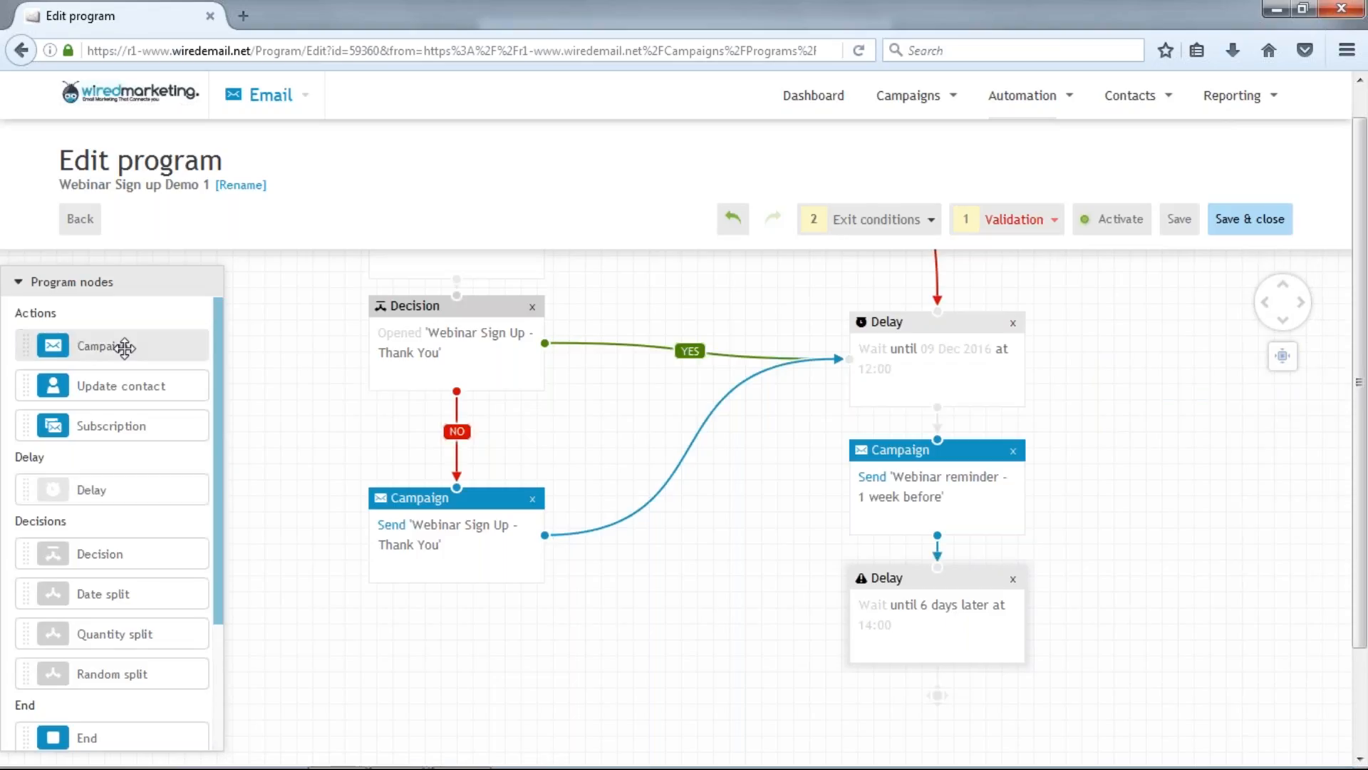
Add a Campaign node below the No-branch Campaign and connect the 6-day Delay to it
{"action": "left_click_drag", "start_coordinate": [124, 347], "coordinate": [485, 594]}
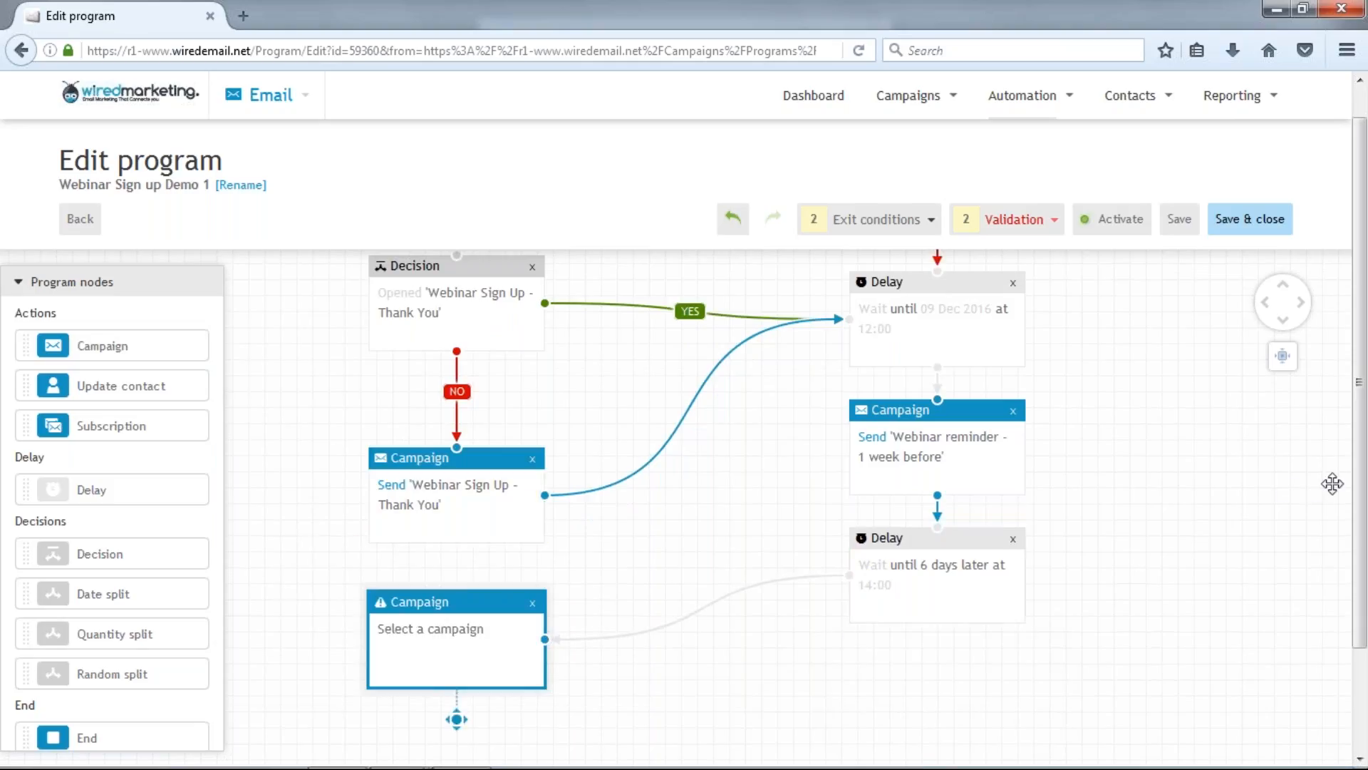
{"action": "scroll", "coordinate": [1239, 452], "scroll_direction": "down", "scroll_amount": 1}
{"action": "left_click_drag", "start_coordinate": [1240, 453], "coordinate": [1242, 390]}
Set the new Campaign node to send 'Webinar_December - Don't Miss it' and apply it
{"action": "left_click", "coordinate": [477, 524]}
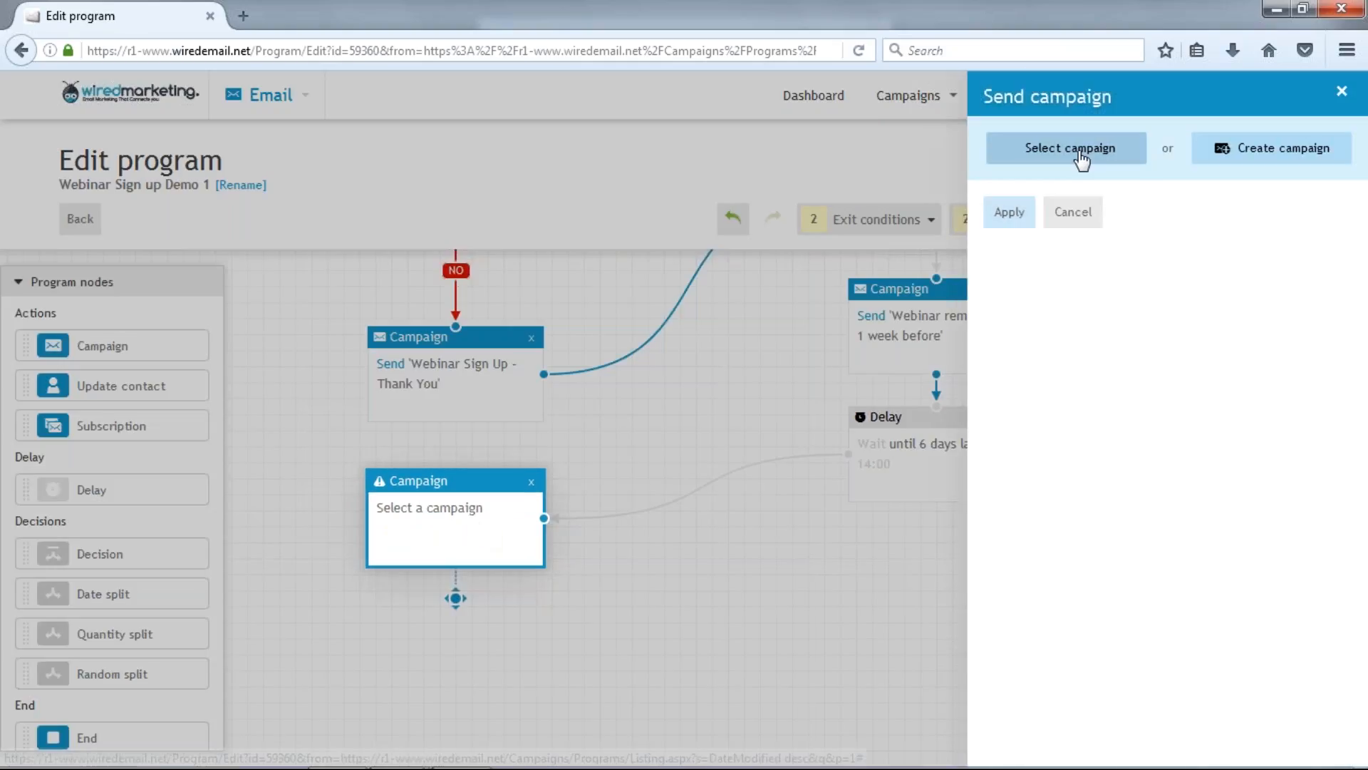
{"action": "left_click", "coordinate": [1084, 152]}
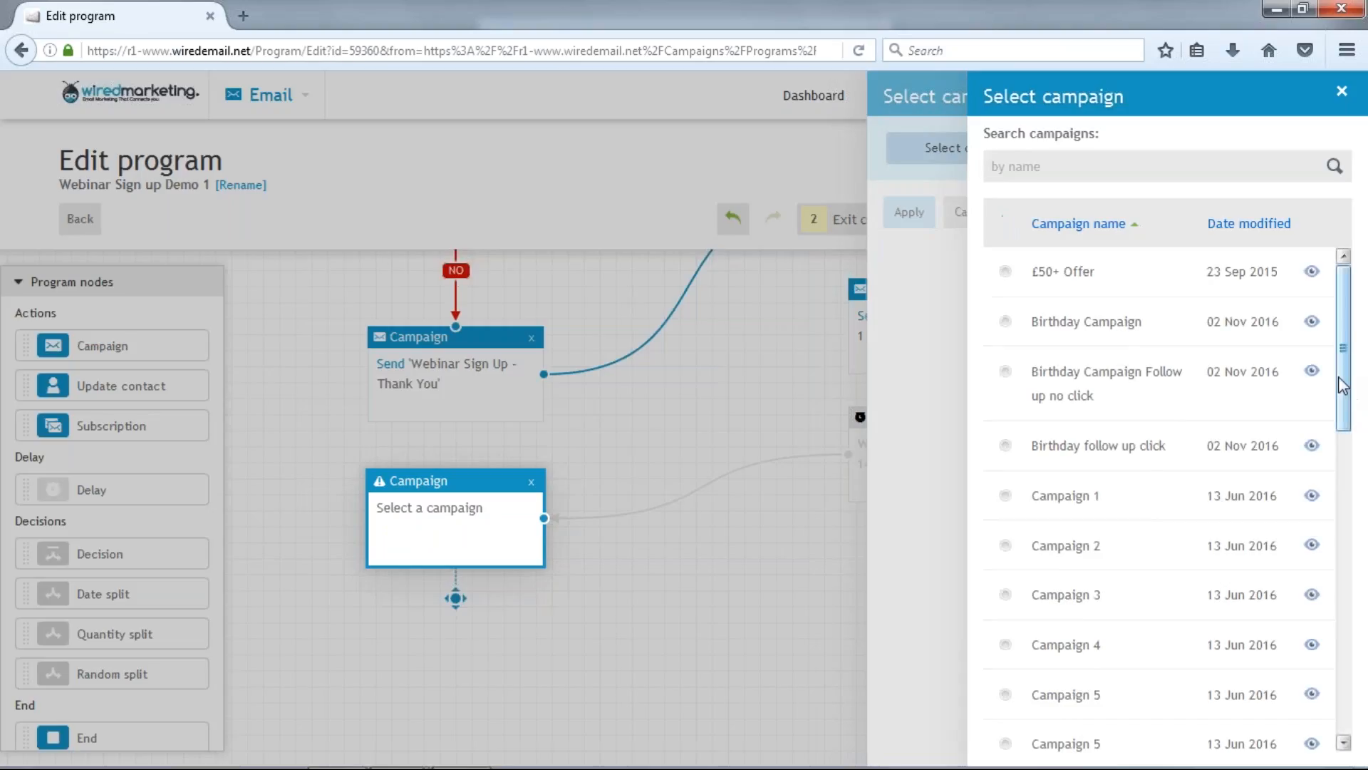
{"action": "scroll", "coordinate": [1353, 617], "scroll_direction": "down", "scroll_amount": 5}
{"action": "scroll", "coordinate": [1358, 626], "scroll_direction": "down", "scroll_amount": 5}
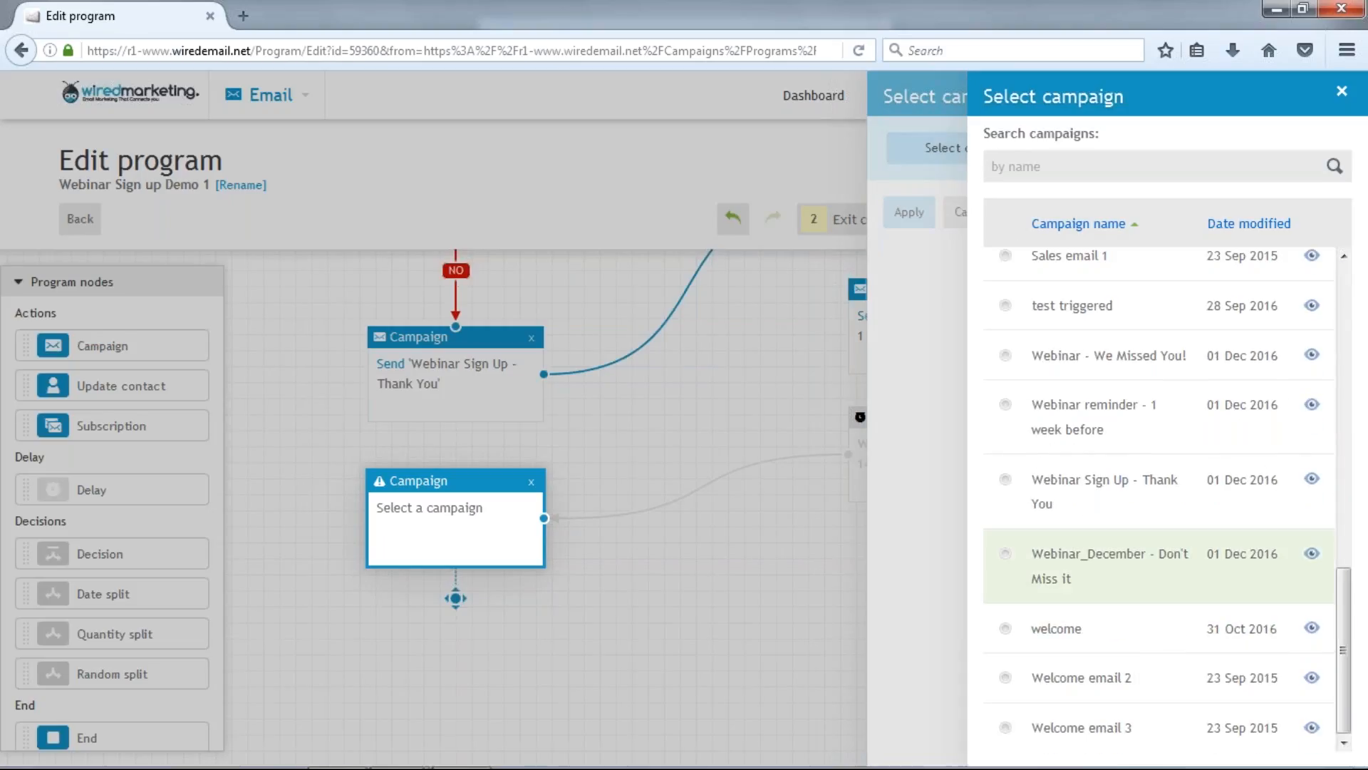
{"action": "left_click", "coordinate": [1006, 555]}
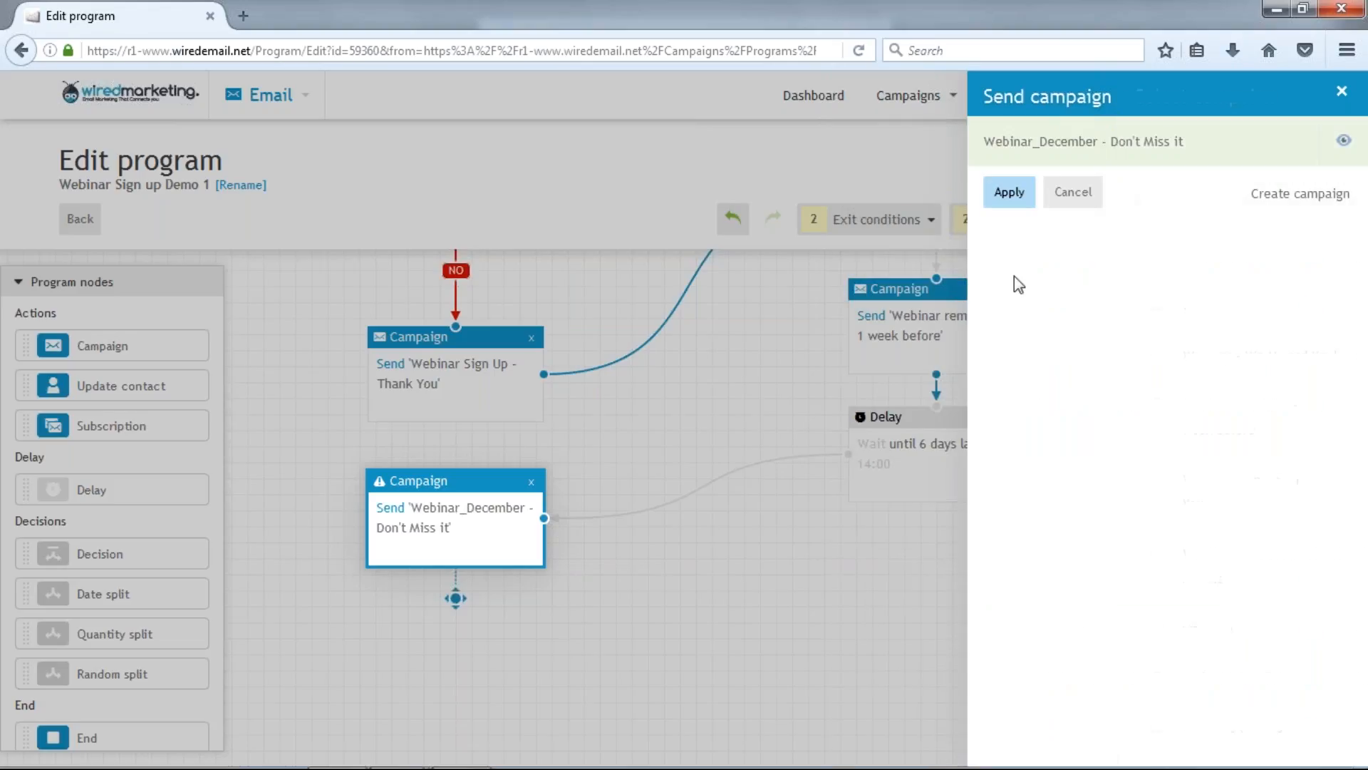
{"action": "left_click", "coordinate": [1009, 192]}
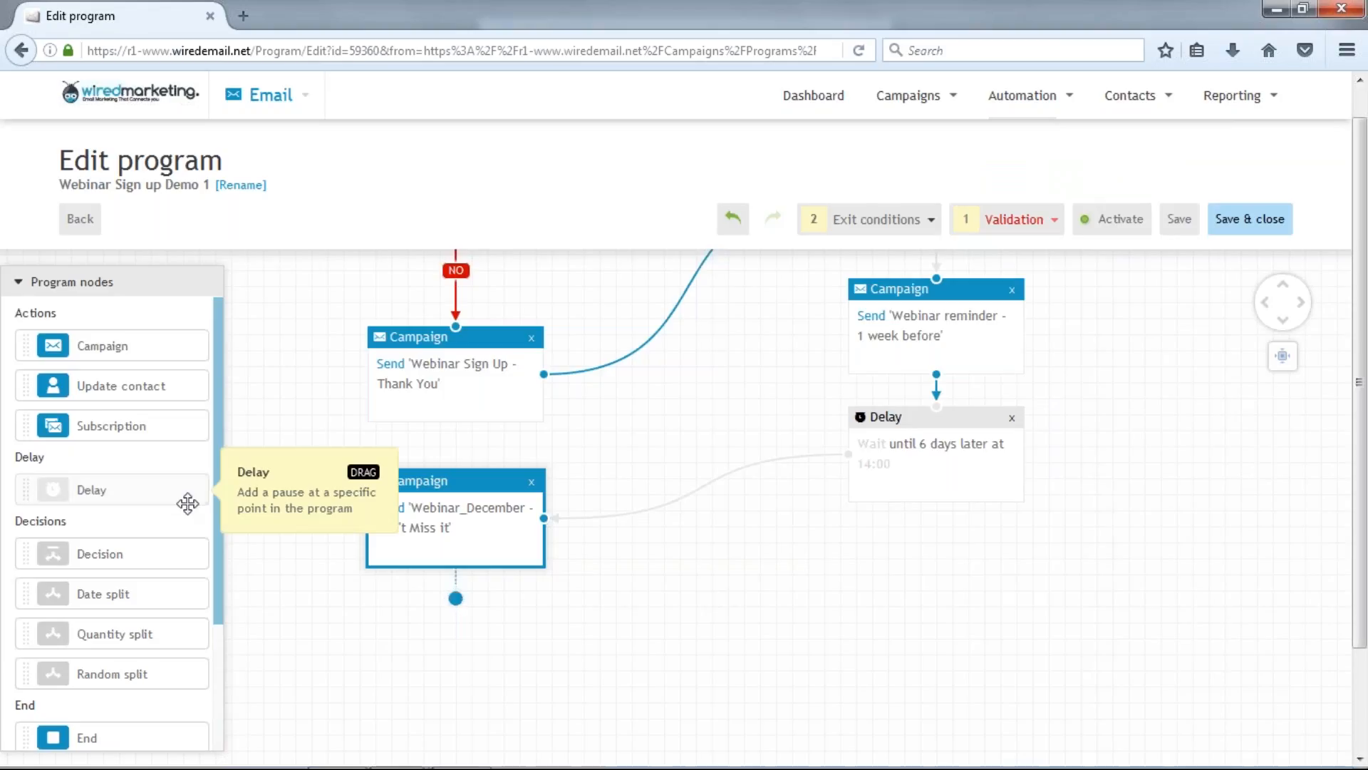
Attach a Delay below the 'Webinar_December - Don't Miss it' Campaign and make it wait until the set date 16 Dec 2016
{"action": "left_click_drag", "start_coordinate": [188, 504], "coordinate": [503, 652]}
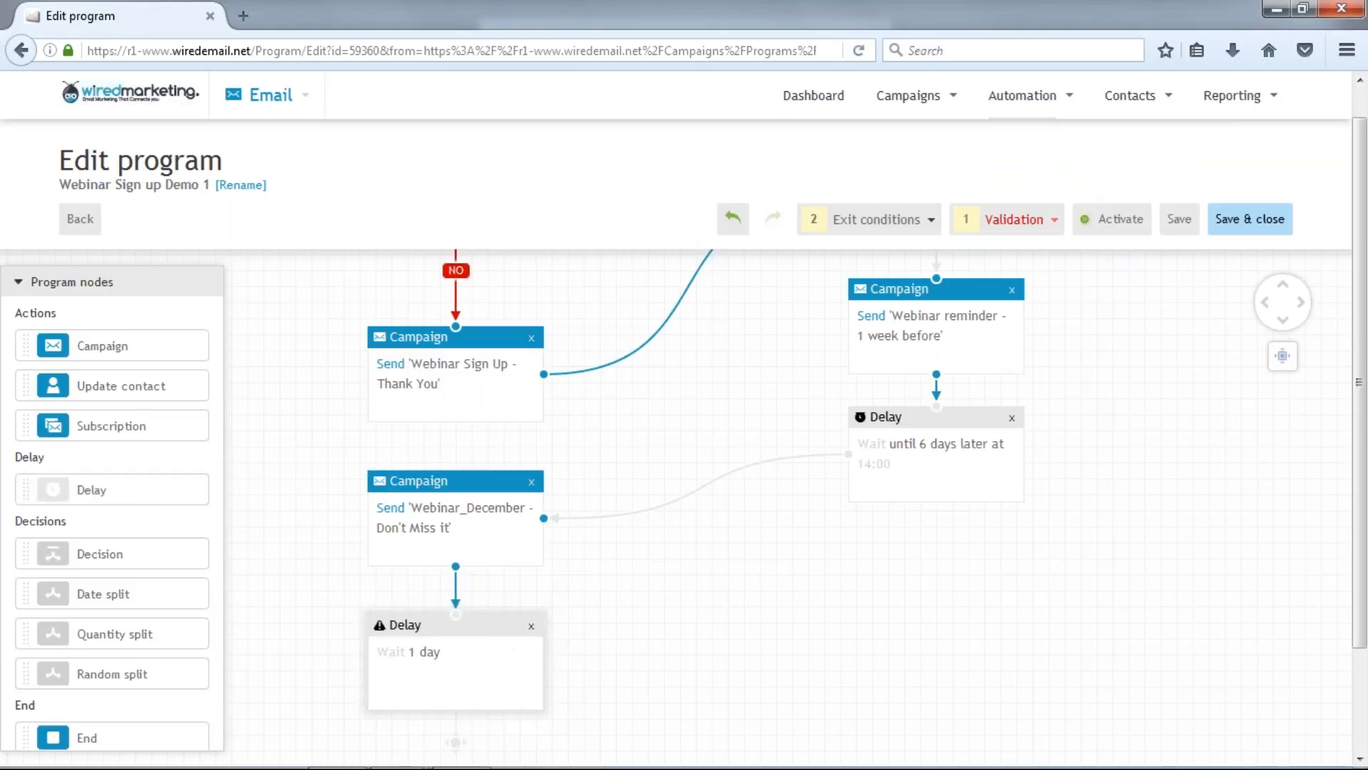
{"action": "left_click", "coordinate": [470, 662]}
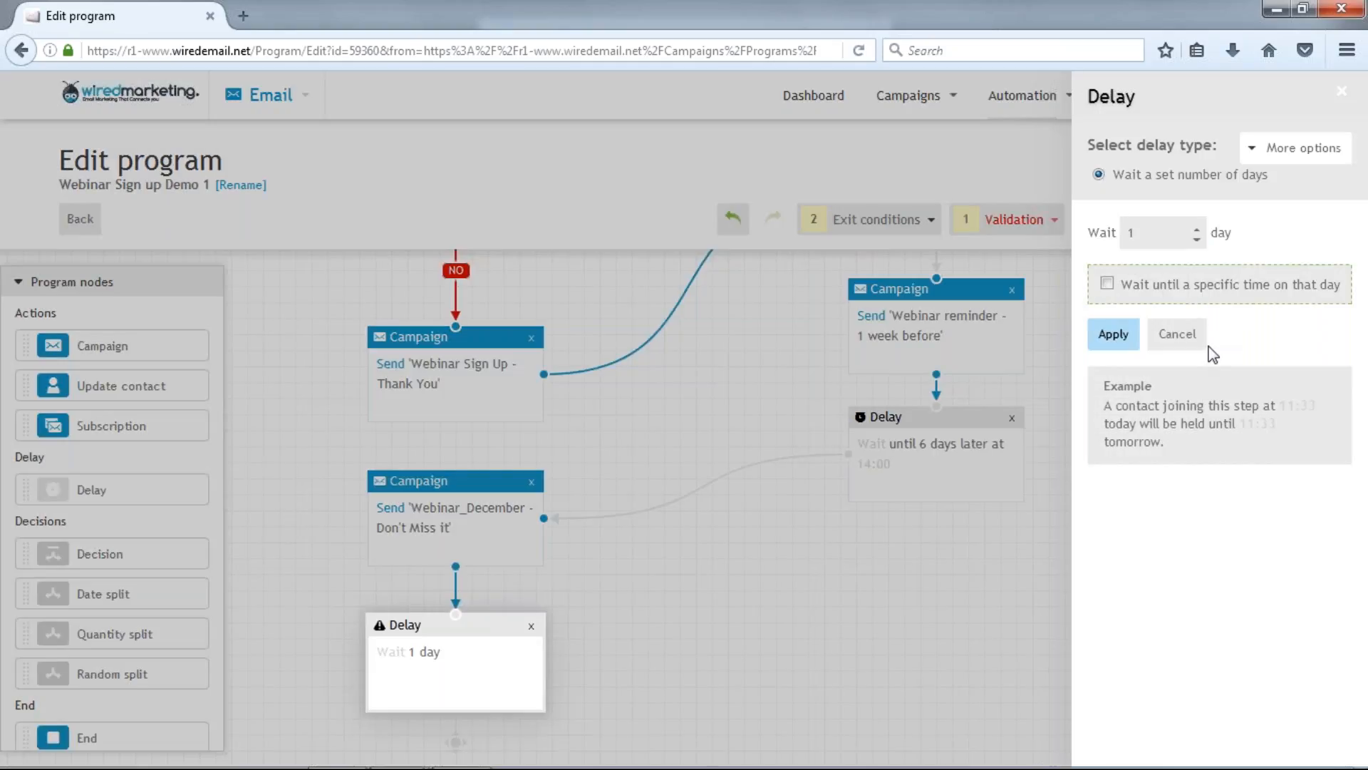
{"action": "left_click", "coordinate": [1275, 147]}
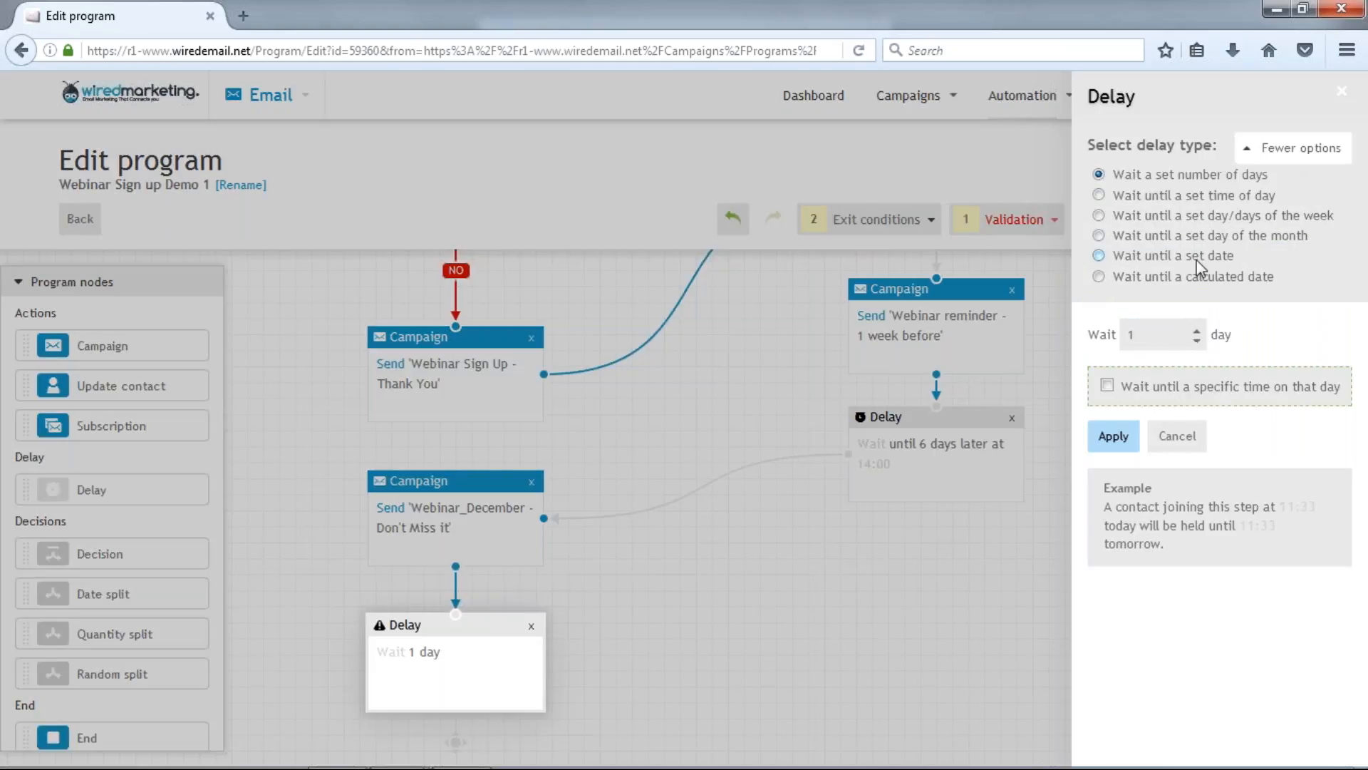
{"action": "left_click", "coordinate": [1195, 257]}
{"action": "left_click", "coordinate": [1170, 335]}
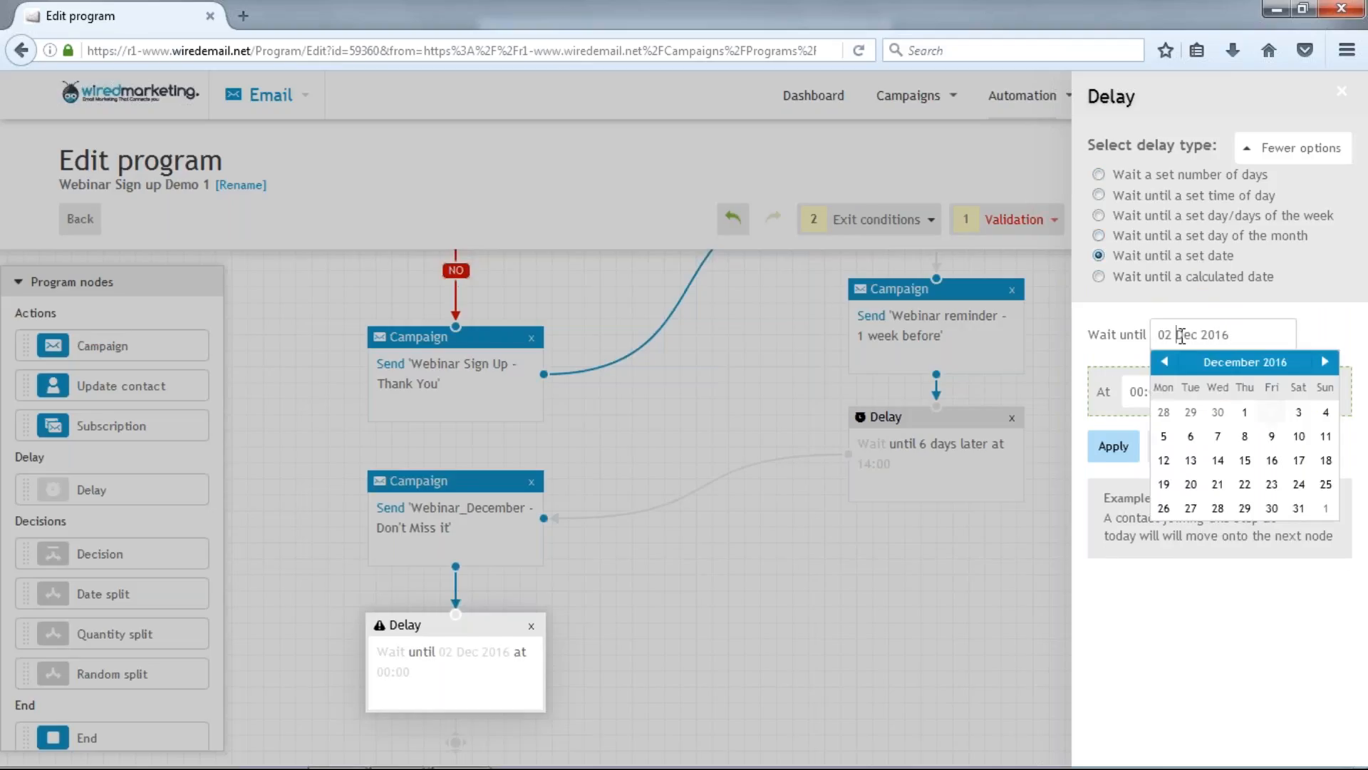
{"action": "left_click", "coordinate": [1272, 460]}
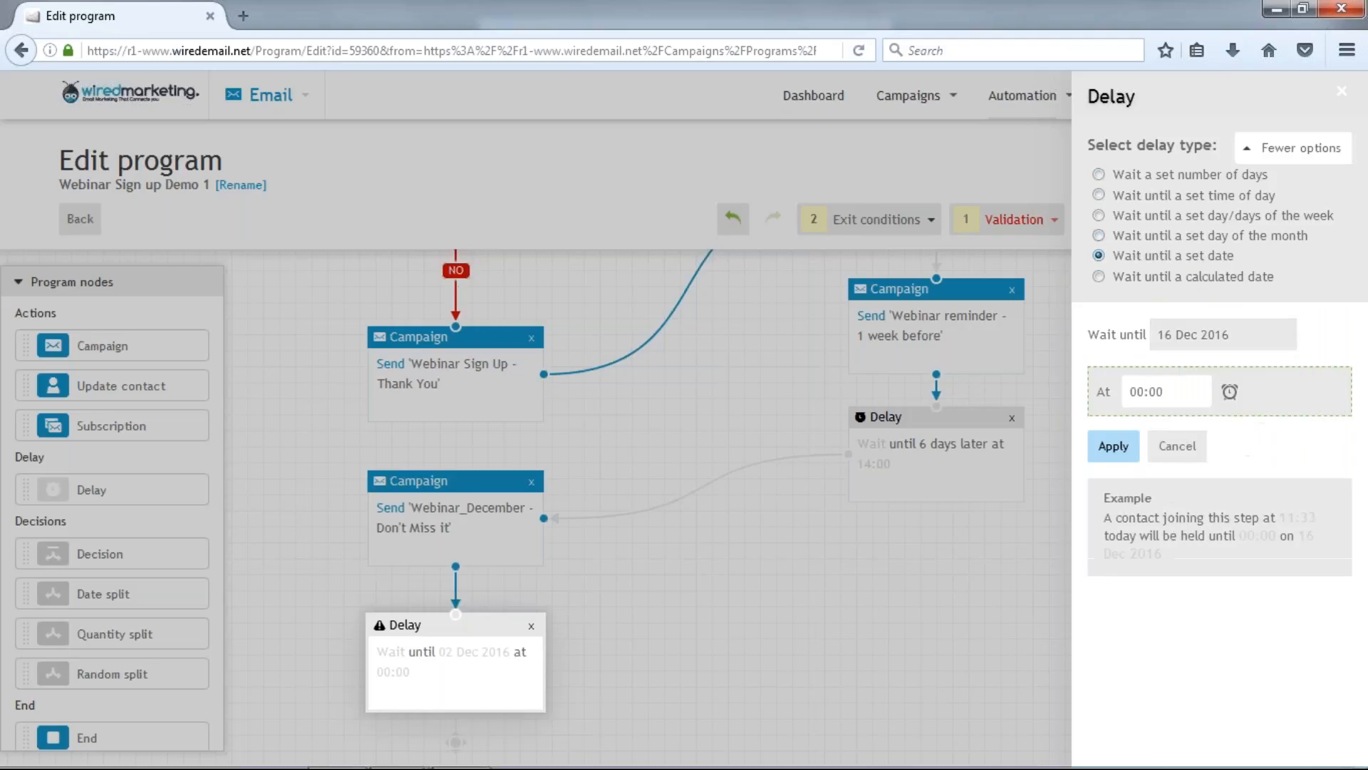
Set the 16 Dec 2016 Delay's time to 10:00 and apply it
{"action": "left_click", "coordinate": [1230, 391]}
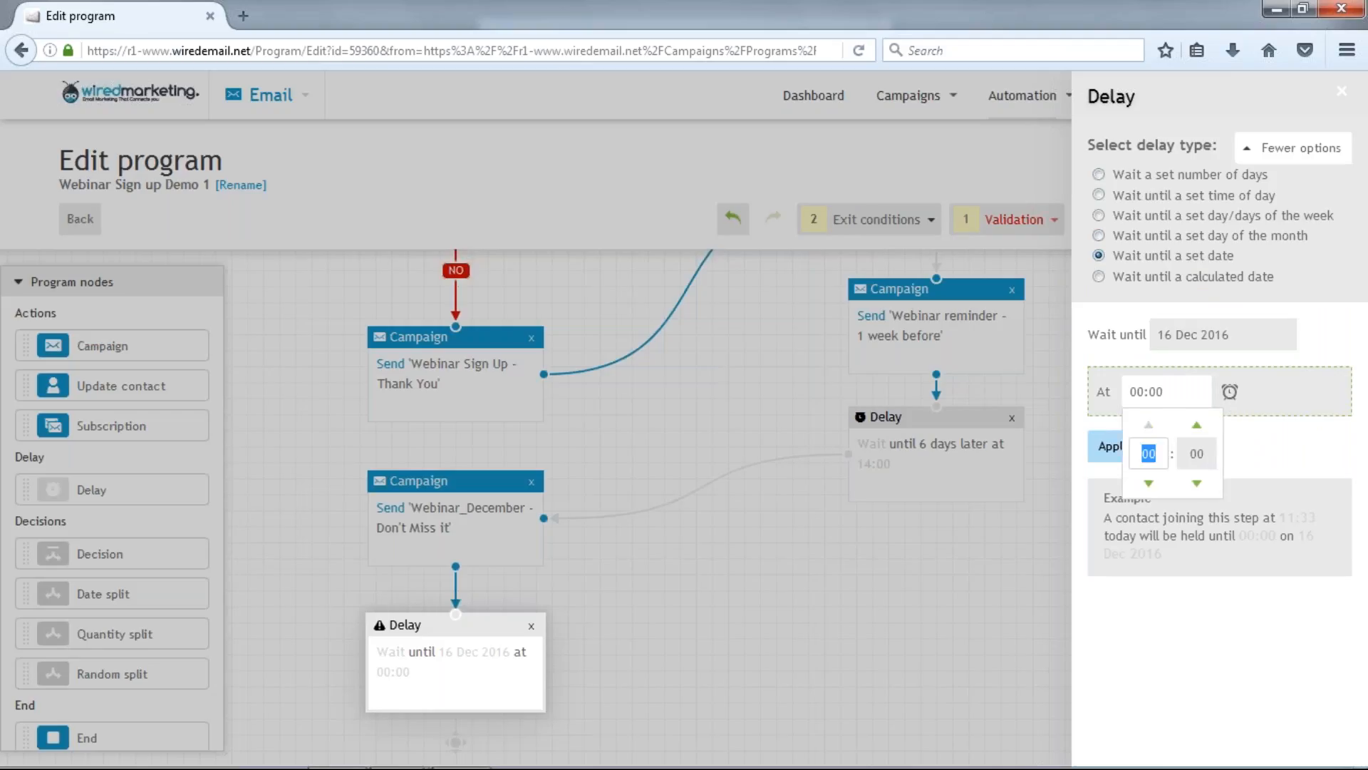
{"action": "left_click", "coordinate": [1148, 427]}
{"action": "left_click", "coordinate": [1148, 426]}
{"action": "left_click", "coordinate": [1148, 426]}
{"action": "left_click", "coordinate": [1148, 427]}
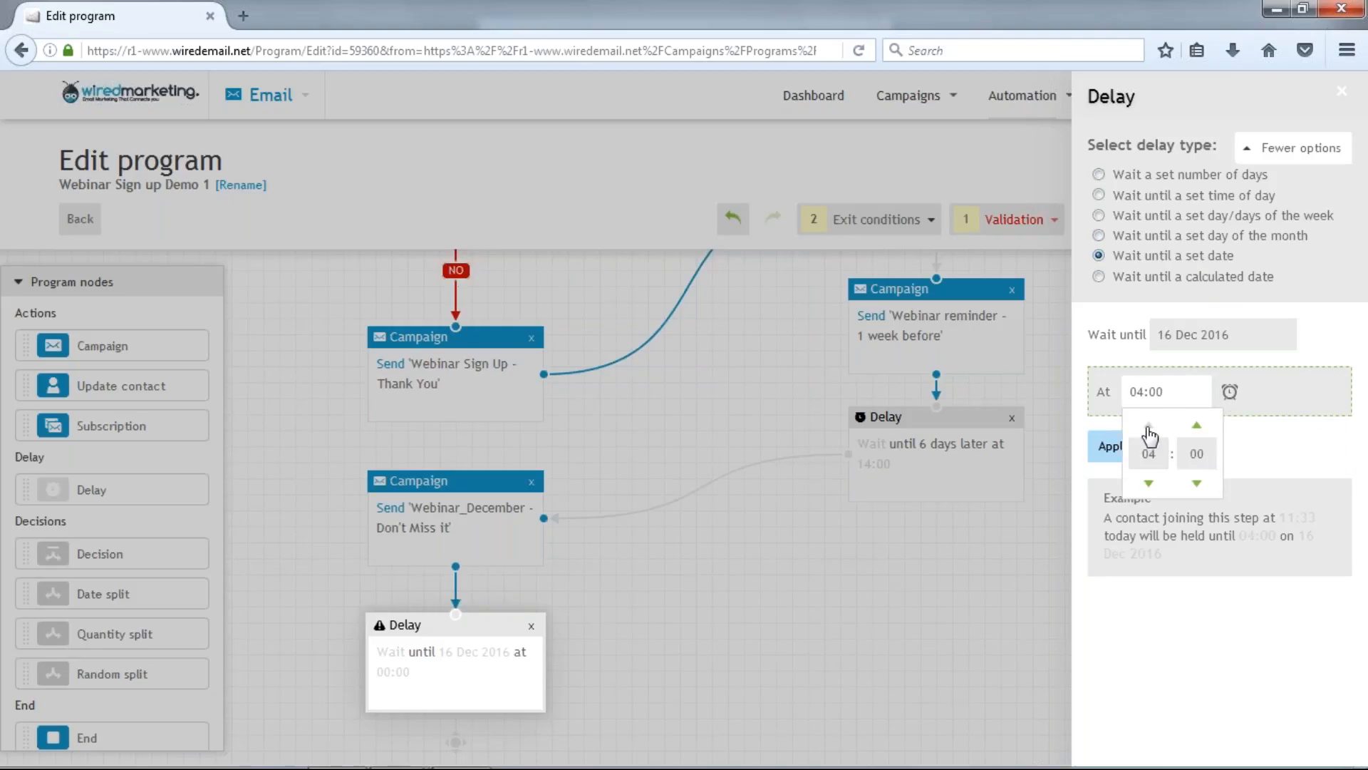
{"action": "left_click", "coordinate": [1148, 427]}
{"action": "left_click", "coordinate": [1148, 427]}
{"action": "left_click", "coordinate": [1148, 427]}
{"action": "left_click", "coordinate": [1148, 427]}
{"action": "left_click", "coordinate": [1148, 427]}
{"action": "left_click", "coordinate": [1149, 428]}
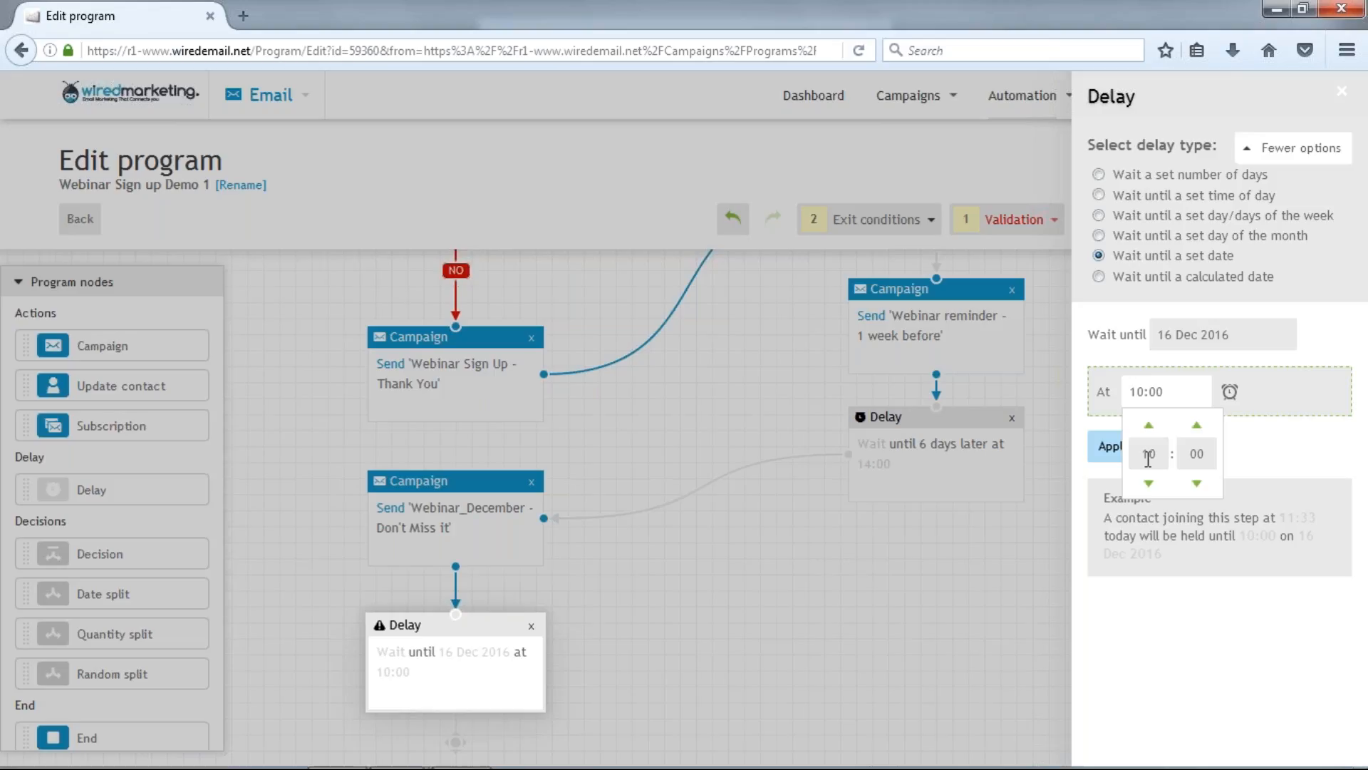
{"action": "left_click", "coordinate": [1102, 454]}
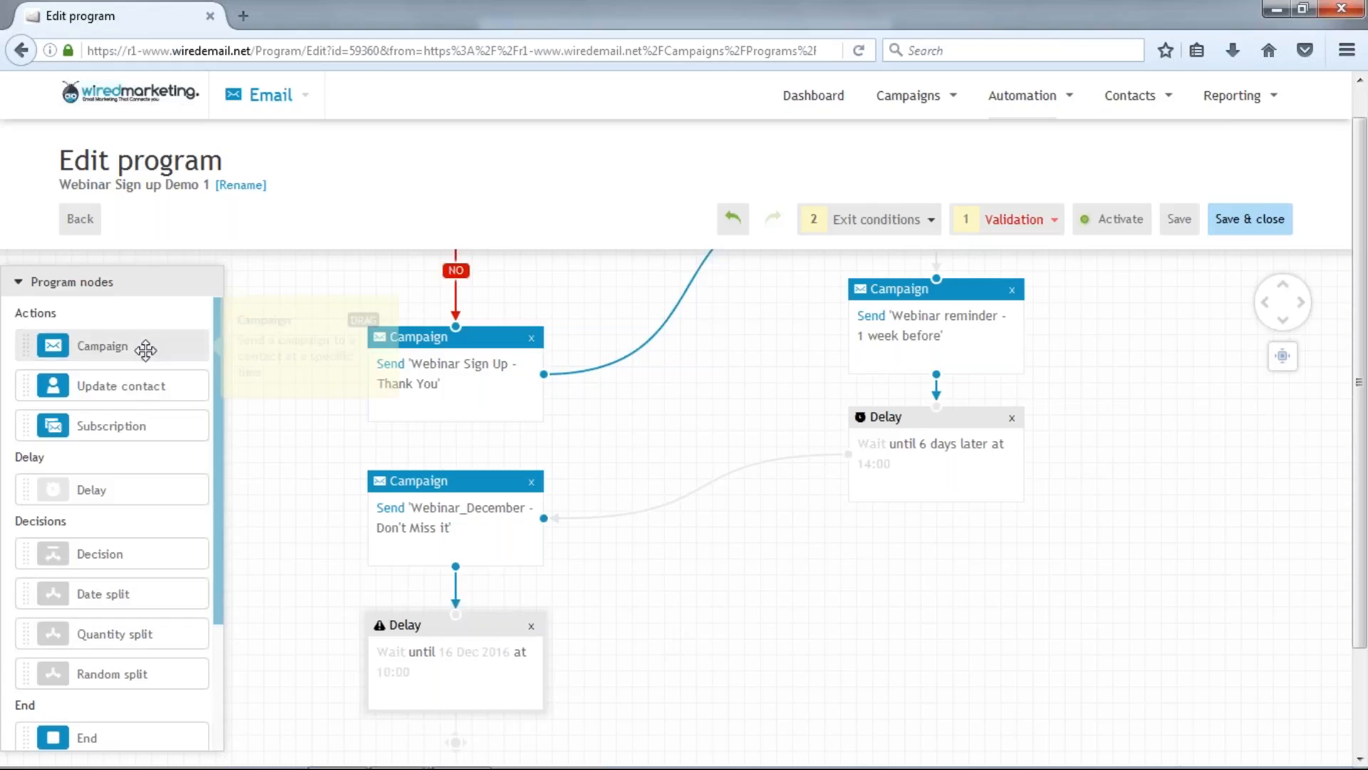
Add a Campaign node beside the 16 Dec 2016 Delay, connect the Delay to it, and open the Campaign's settings
{"action": "left_click_drag", "start_coordinate": [145, 349], "coordinate": [755, 655]}
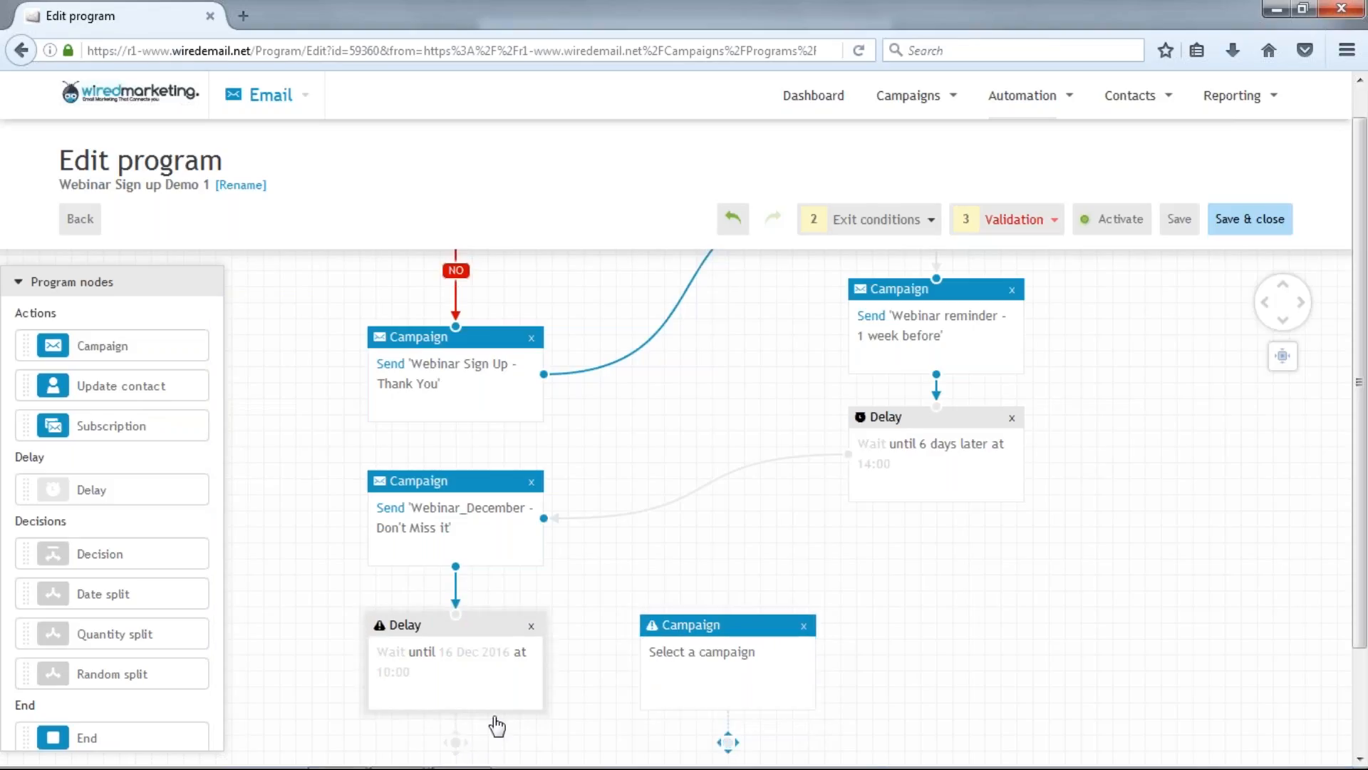
{"action": "left_click_drag", "start_coordinate": [455, 742], "coordinate": [708, 662]}
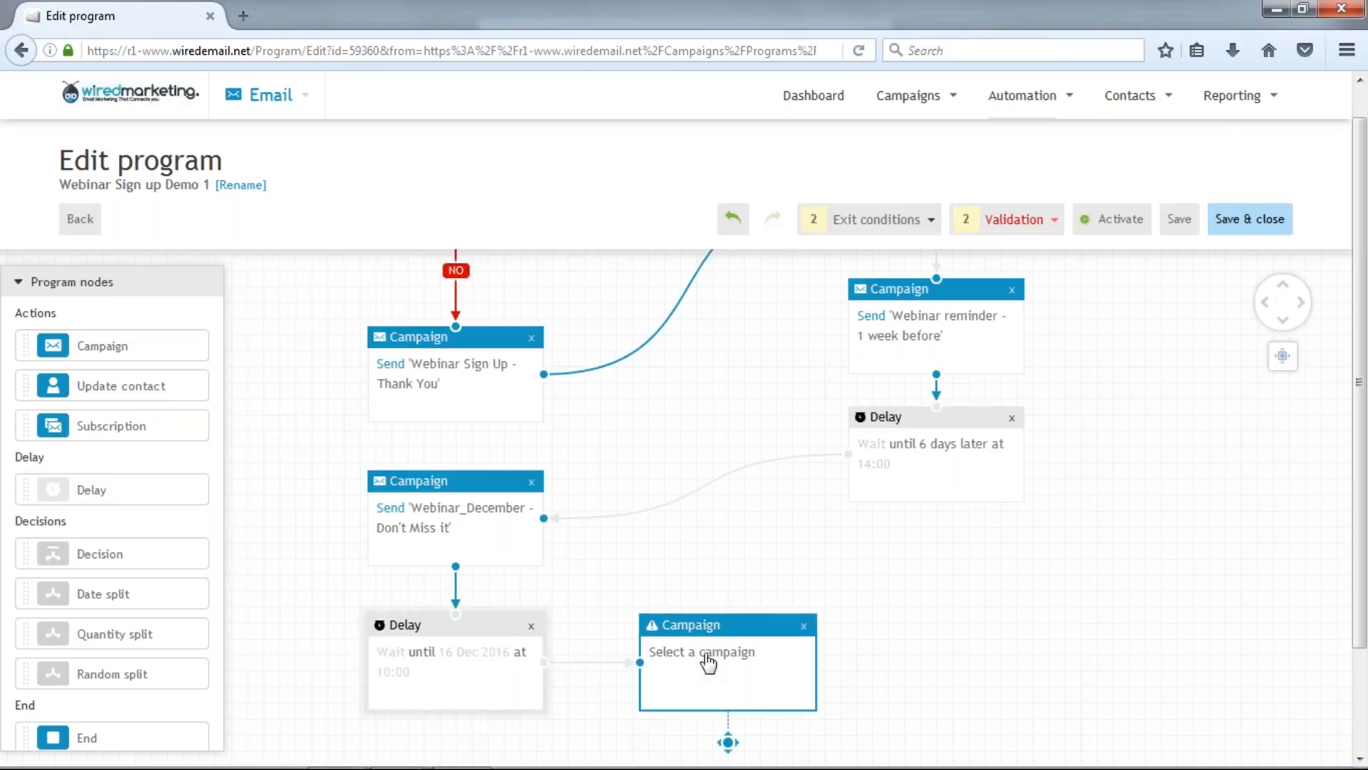
{"action": "left_click", "coordinate": [741, 660]}
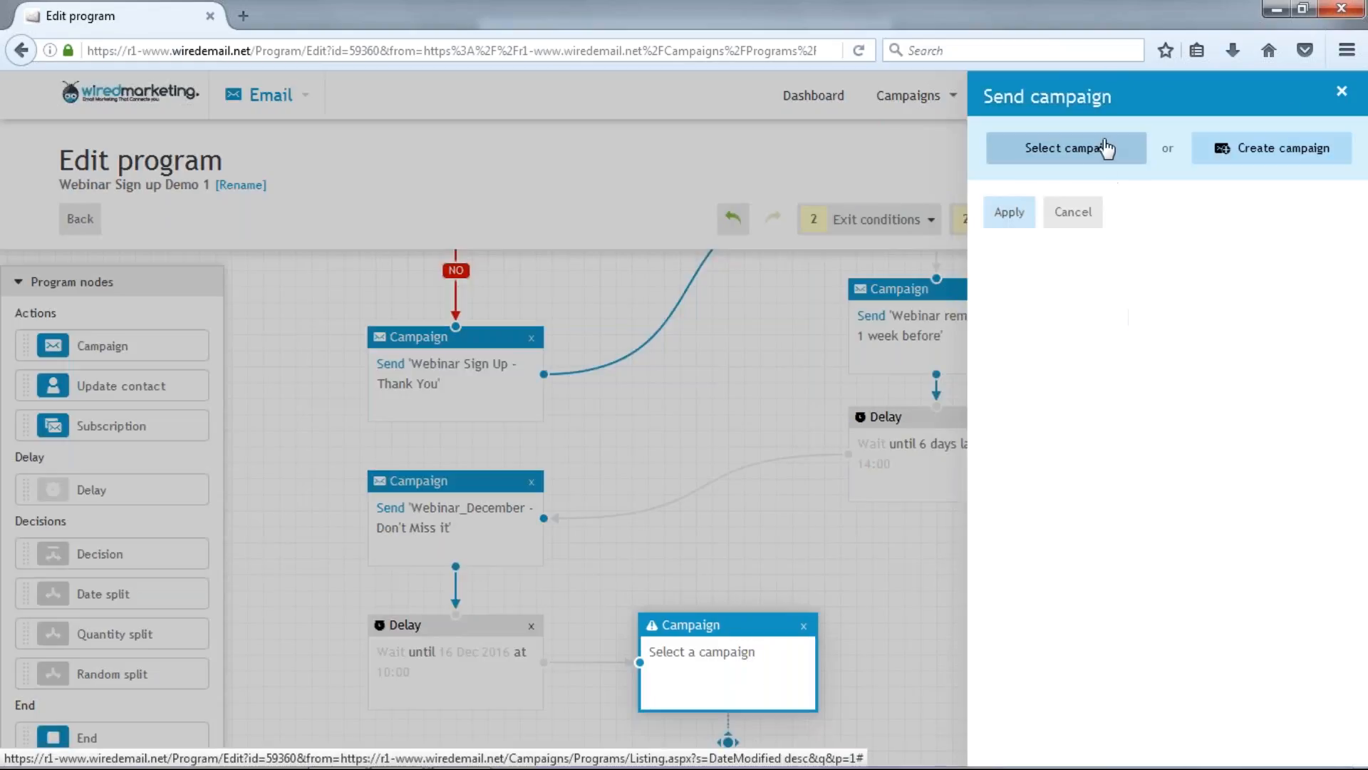
{"action": "left_click", "coordinate": [1111, 146]}
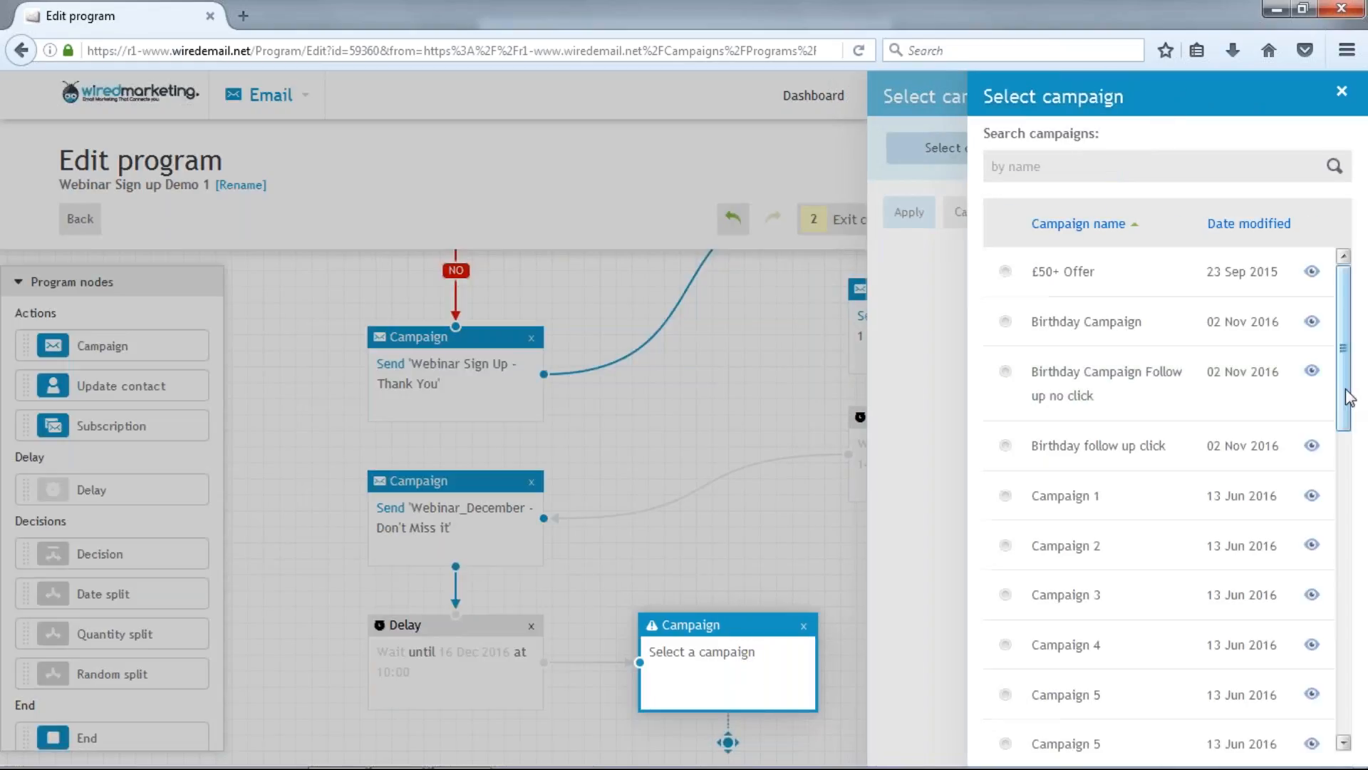
{"action": "left_click_drag", "start_coordinate": [1343, 393], "coordinate": [1344, 685]}
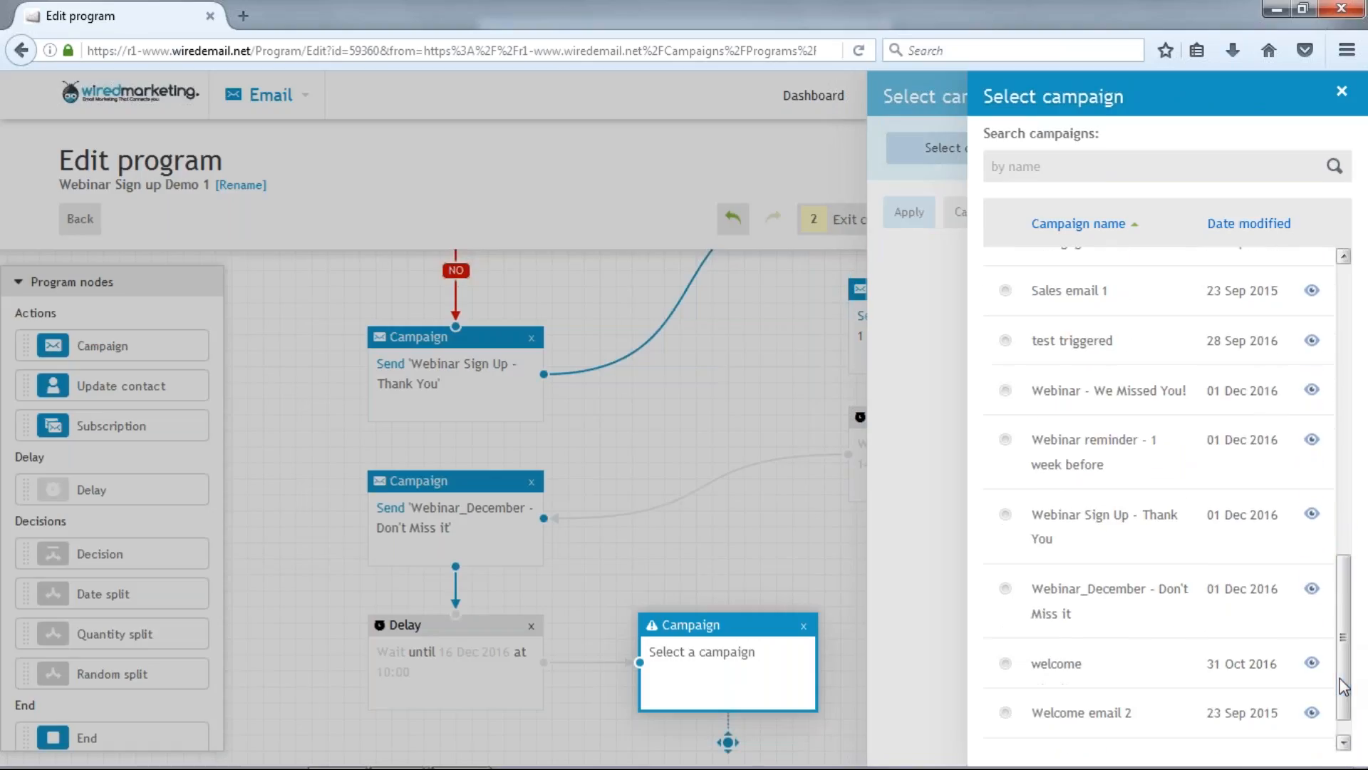
{"action": "left_click", "coordinate": [891, 383]}
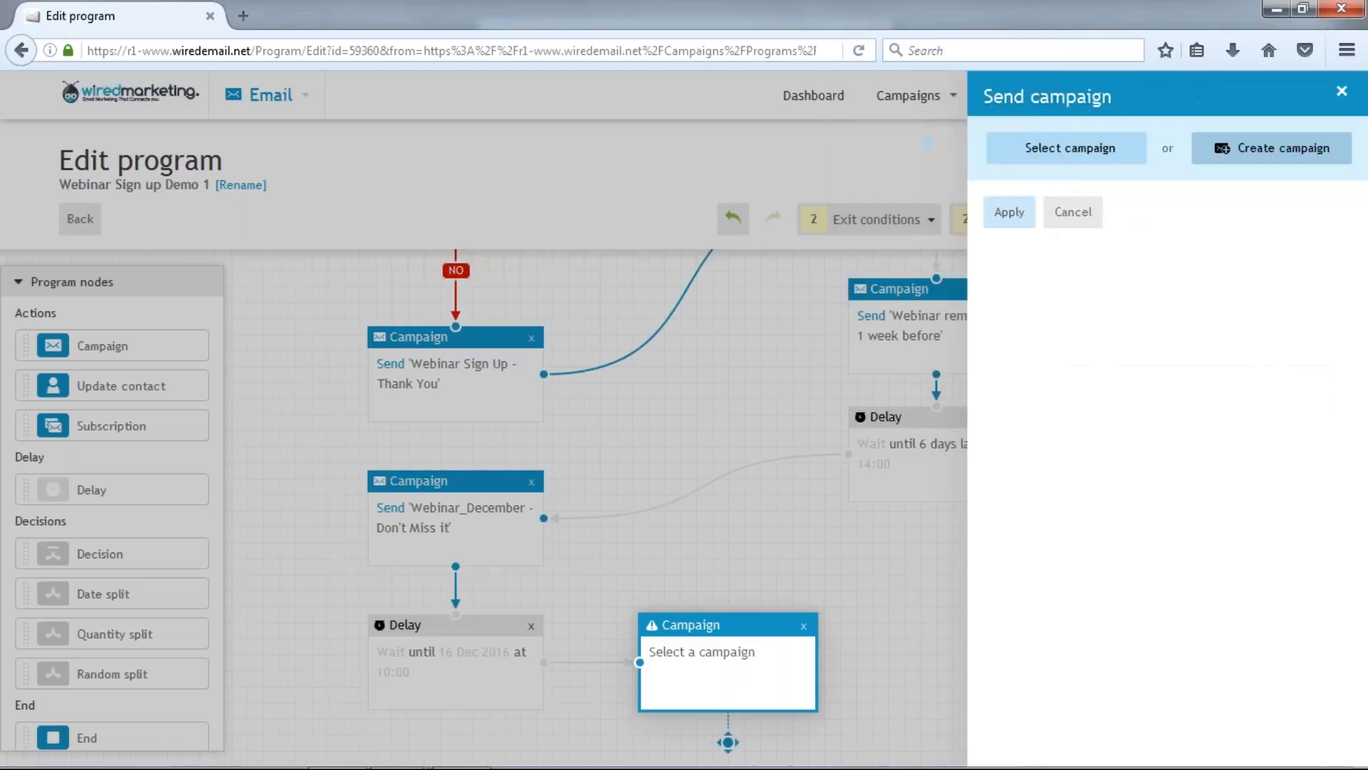
Create a campaign named '1 hour to webinar reminder' in Campaigns for the node to send, and apply it
{"action": "left_click", "coordinate": [1272, 149]}
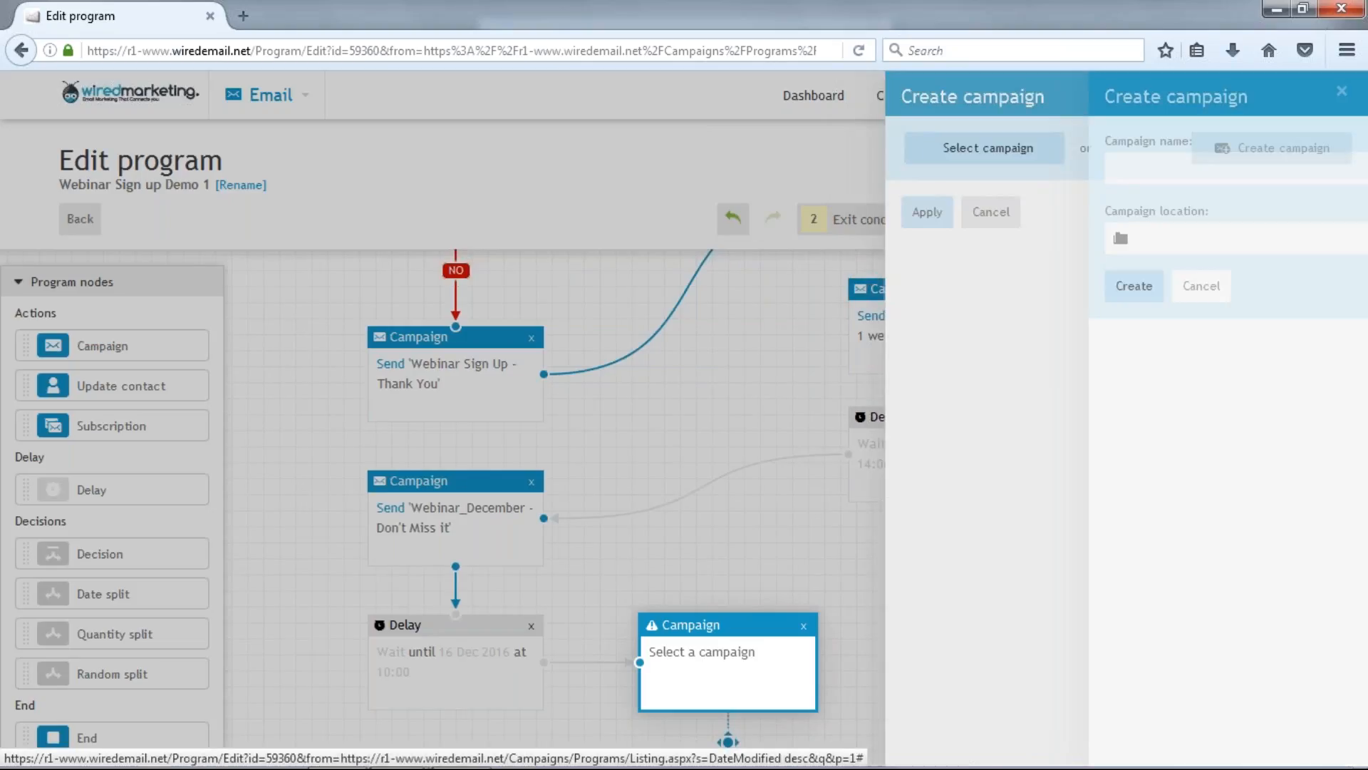
{"action": "left_click", "coordinate": [1079, 176]}
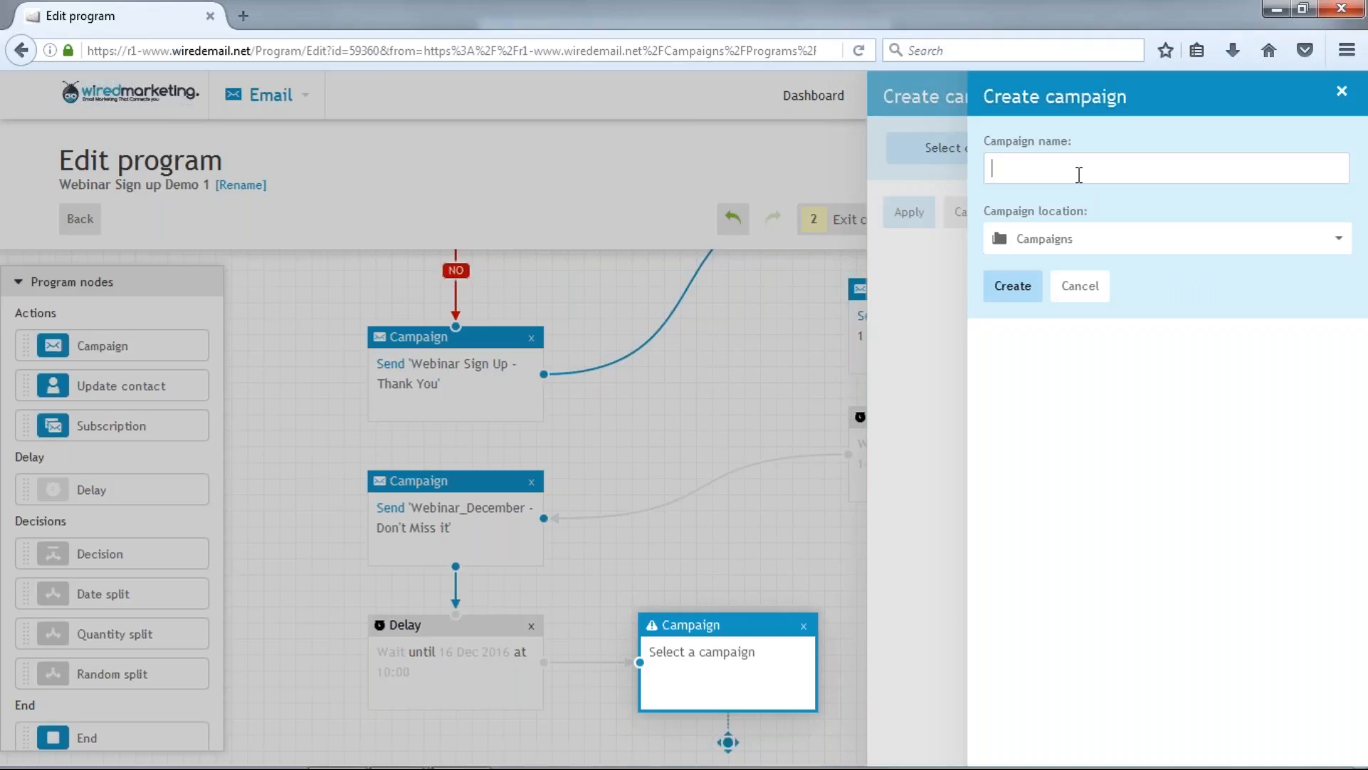
{"action": "type", "text": "i hour to webinar remine"}
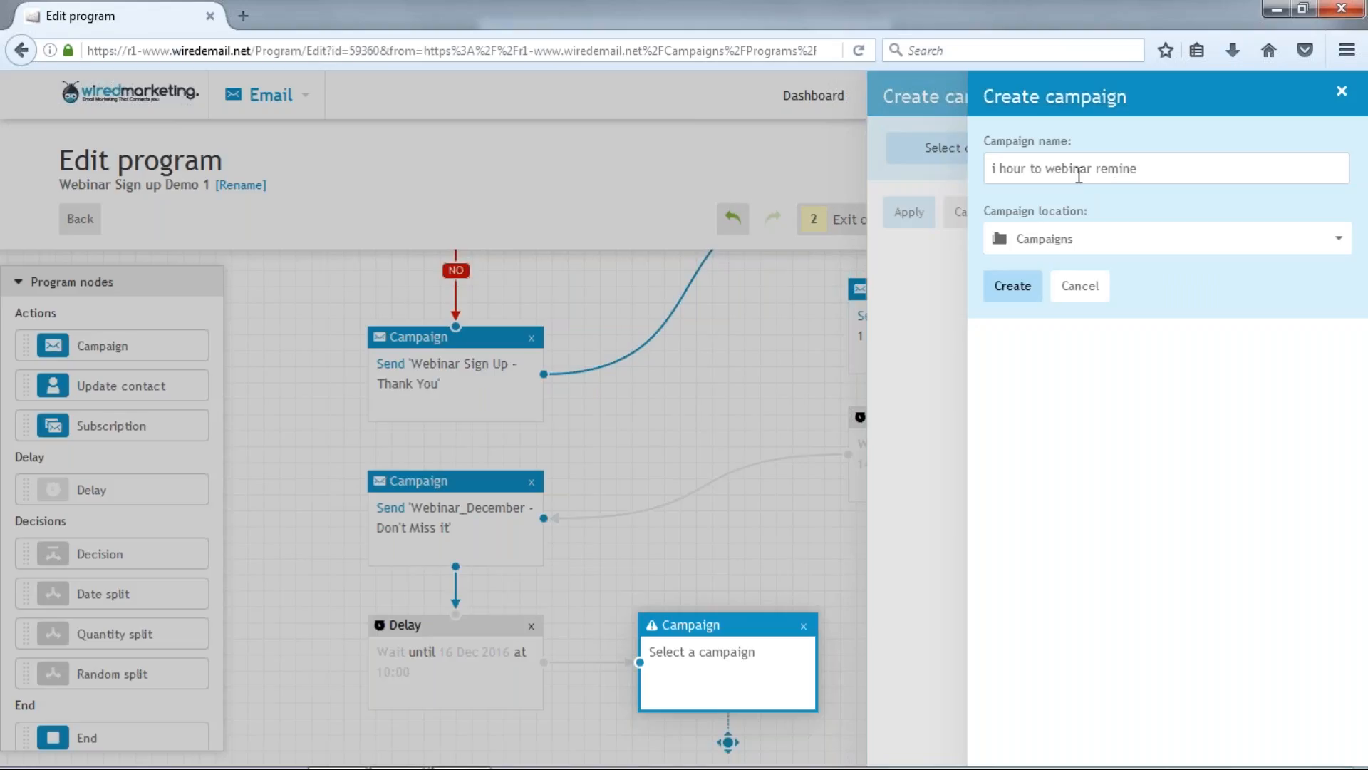
{"action": "key", "text": "BackSpace"}
{"action": "type", "text": "der"}
{"action": "left_click", "coordinate": [995, 173]}
{"action": "key", "text": "Delete"}
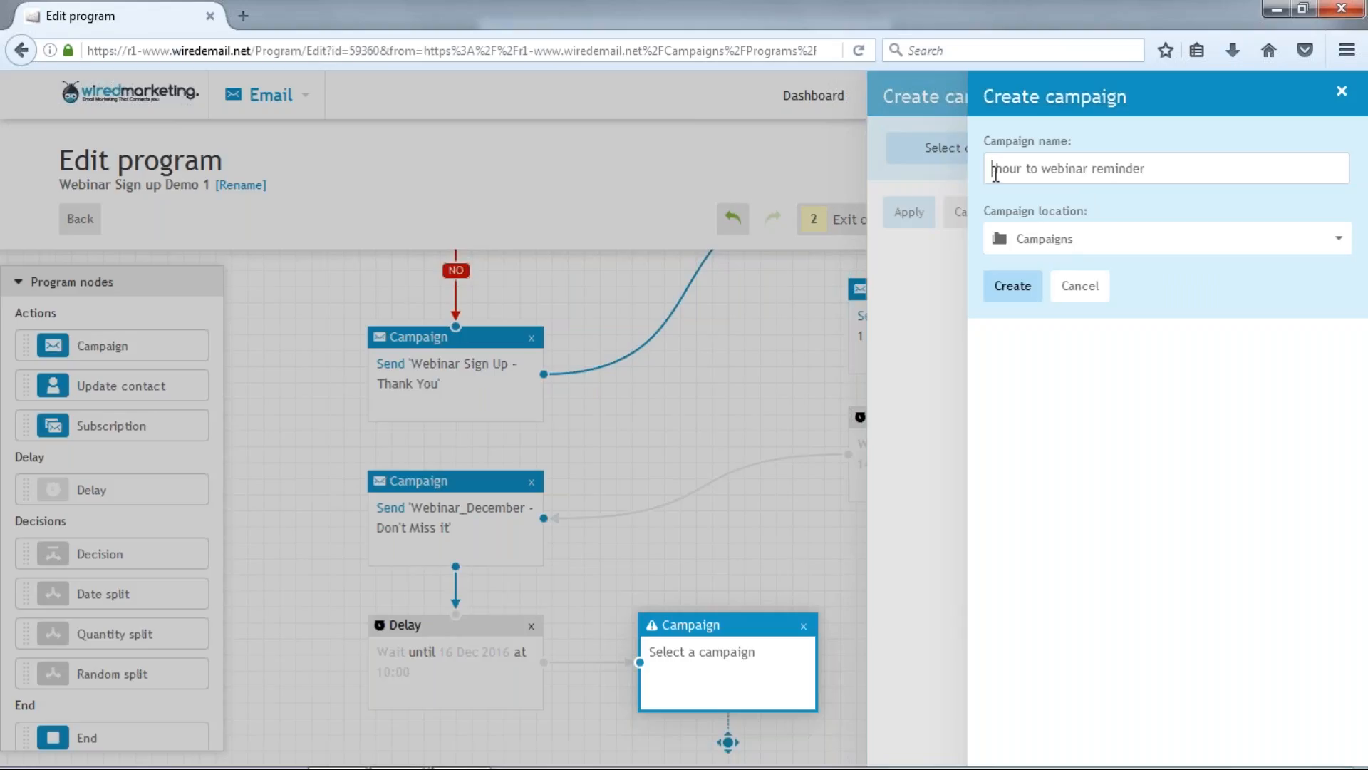
{"action": "type", "text": "1"}
{"action": "left_click", "coordinate": [1007, 288]}
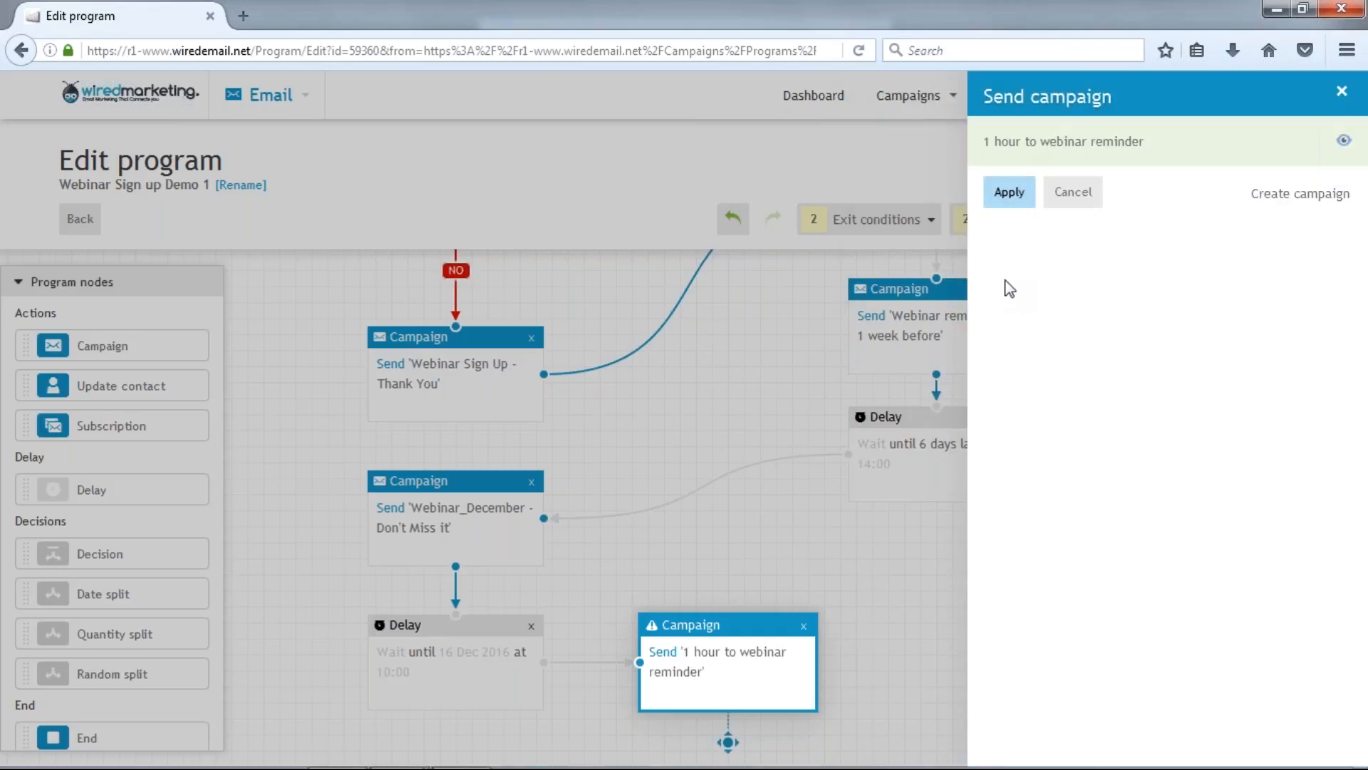
{"action": "left_click", "coordinate": [1007, 191]}
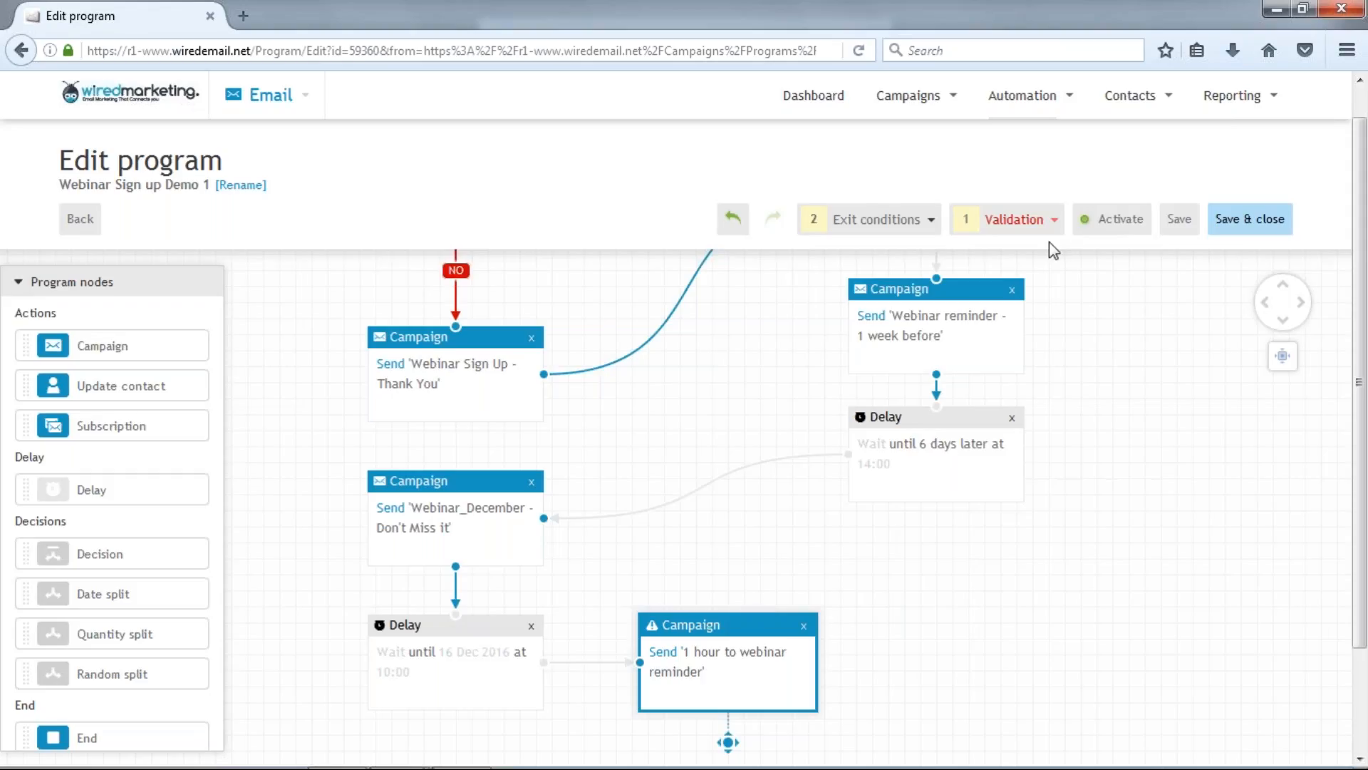
Check the program's validation details for outstanding issues
{"action": "left_click", "coordinate": [1014, 218]}
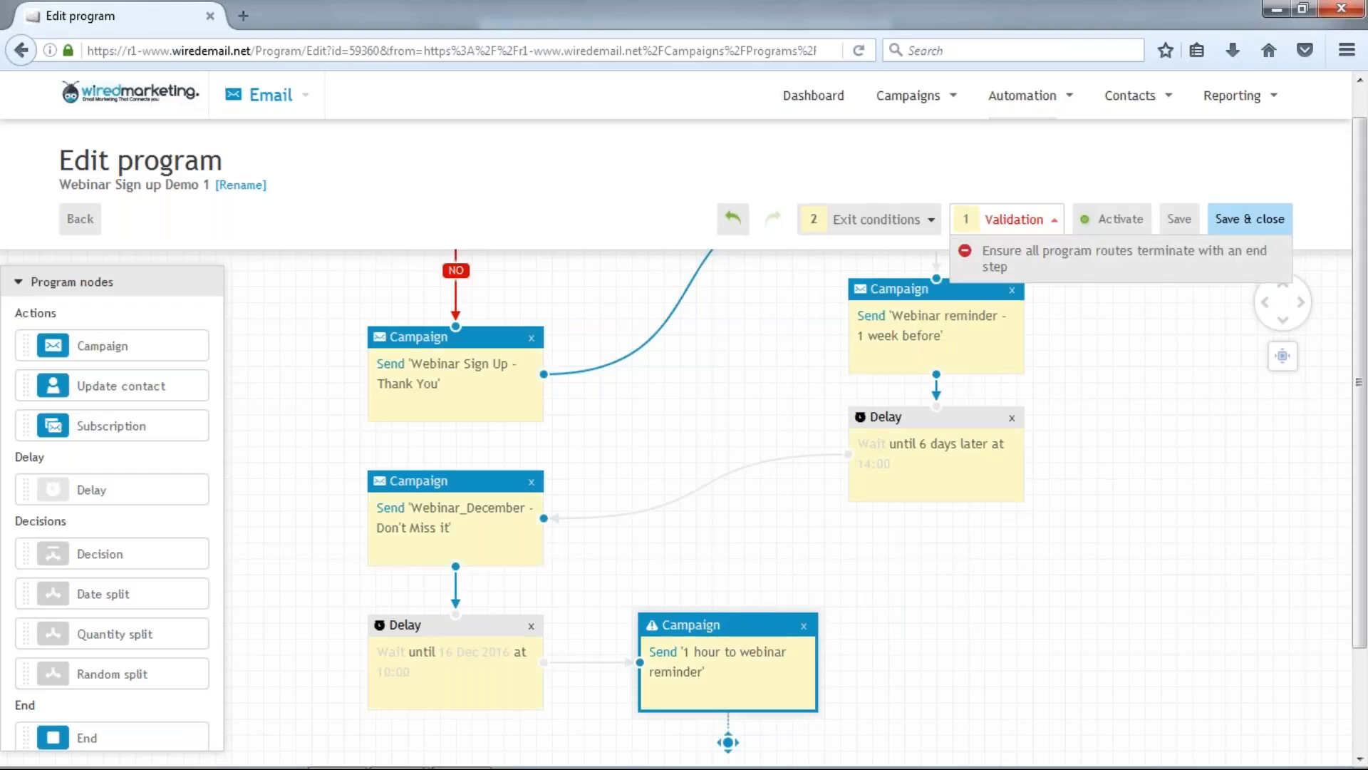
{"action": "left_click", "coordinate": [1014, 219]}
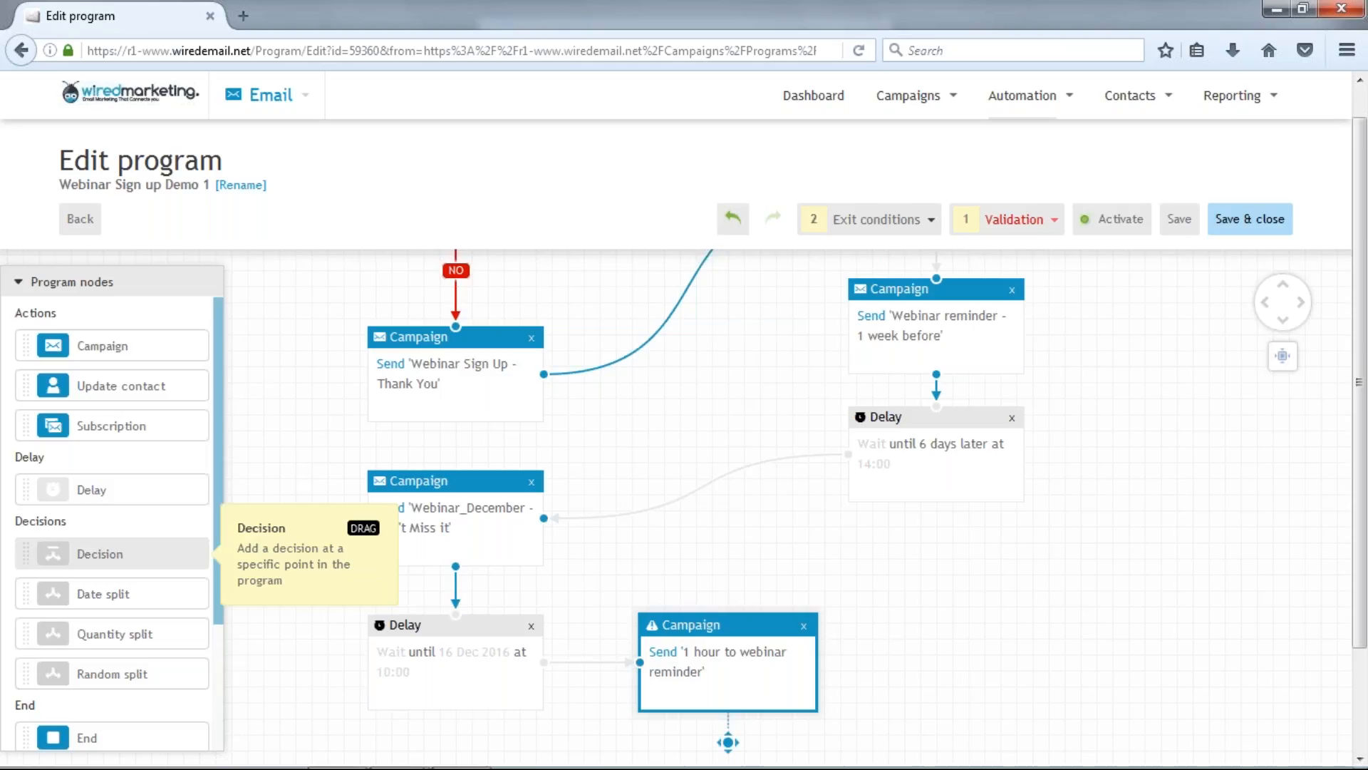
Add a Decision below the '1 hour to webinar reminder' Campaign that checks for a clicked link in that campaign, with the maximum wait set to Immediately
{"action": "left_click_drag", "start_coordinate": [125, 551], "coordinate": [727, 676]}
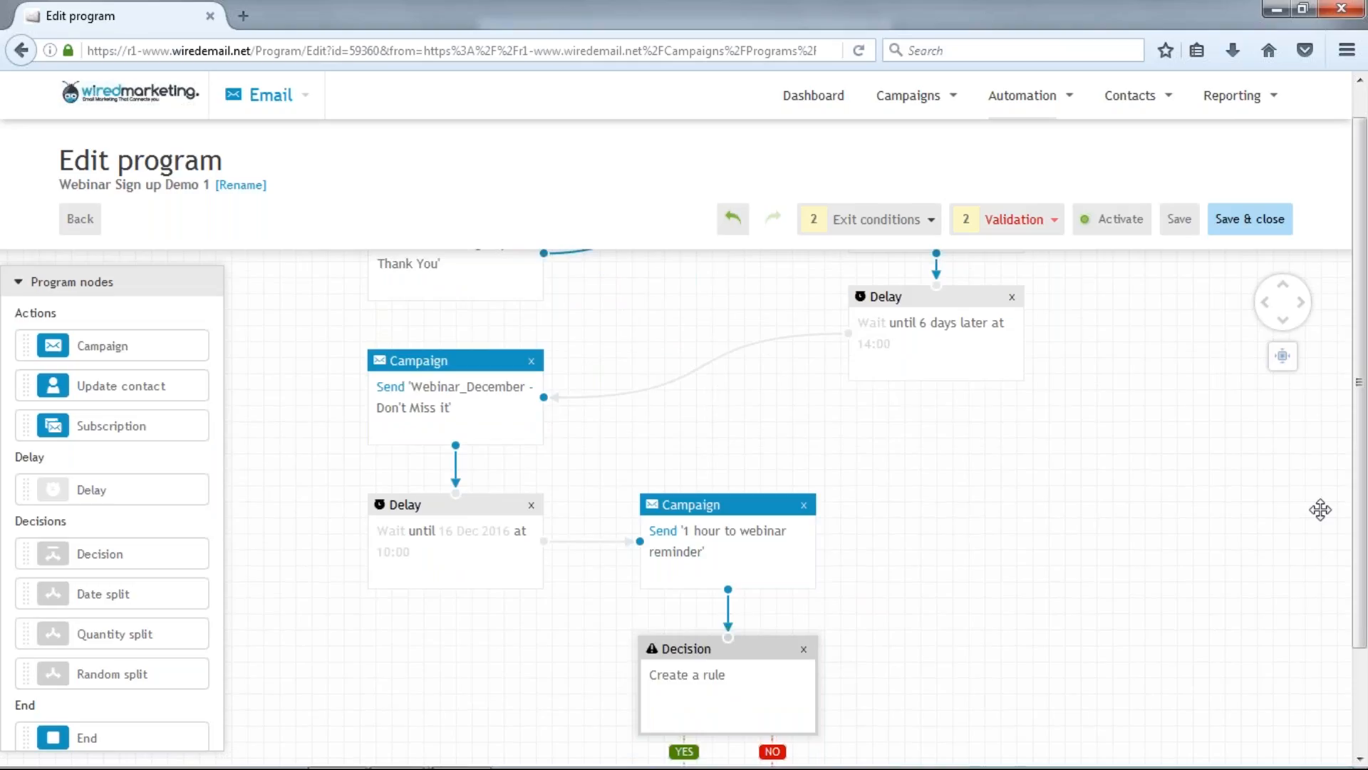
{"action": "scroll", "coordinate": [1209, 421], "scroll_direction": "down", "scroll_amount": 3}
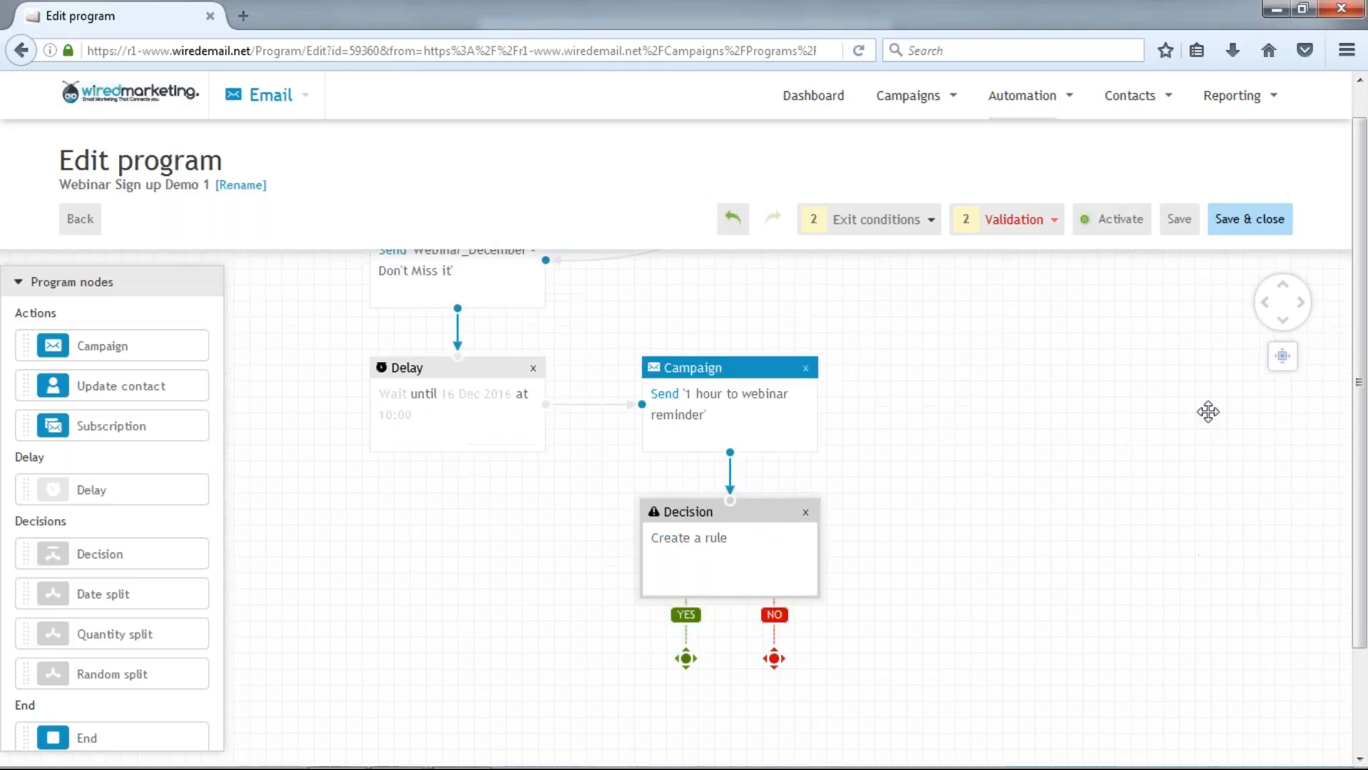
{"action": "left_click", "coordinate": [716, 544]}
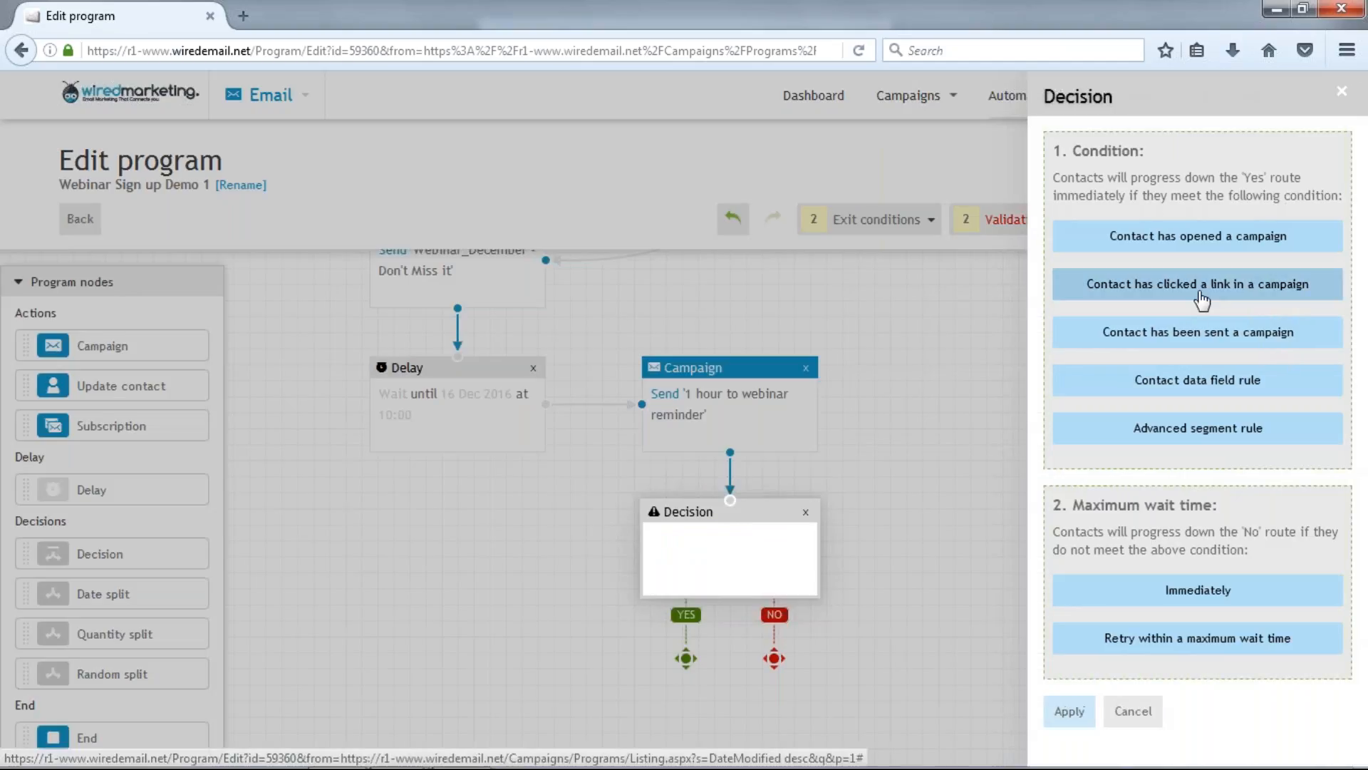
{"action": "left_click", "coordinate": [1201, 293]}
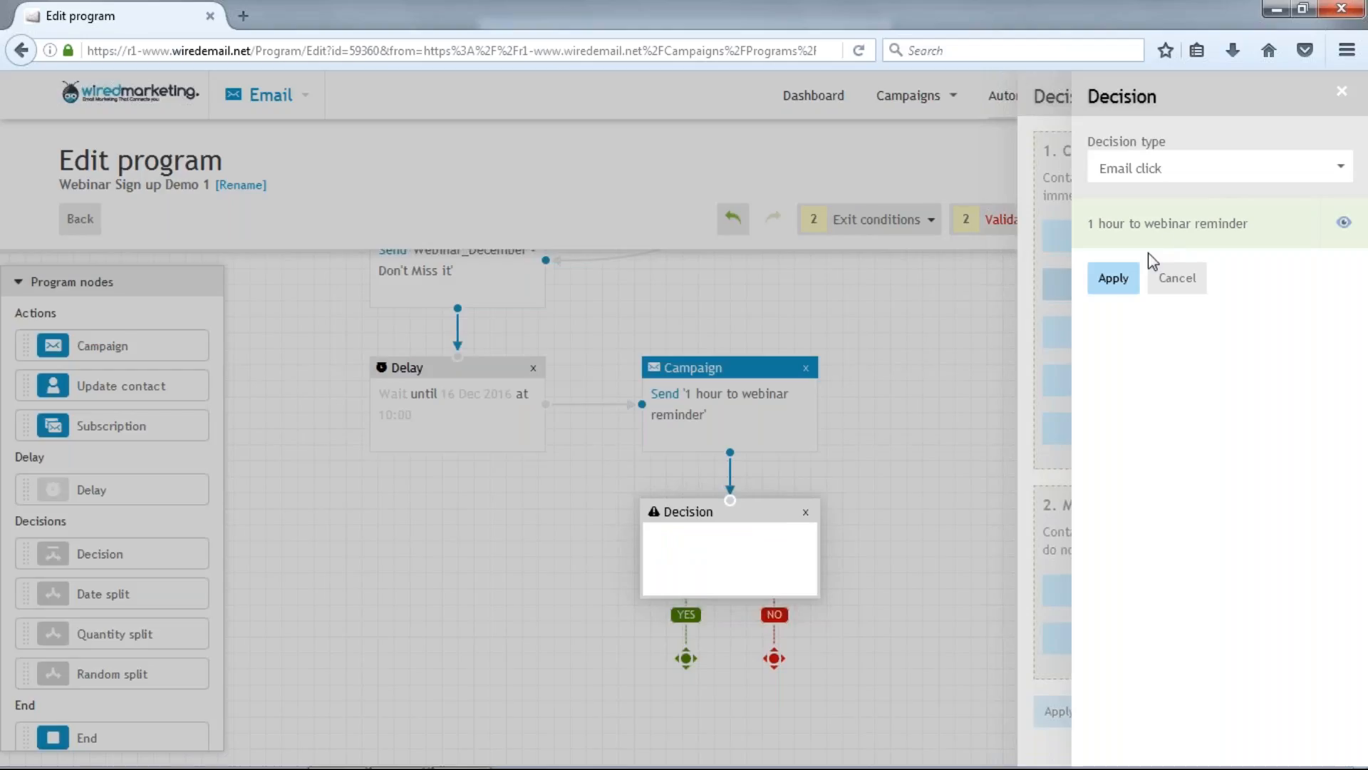
{"action": "left_click", "coordinate": [1113, 278]}
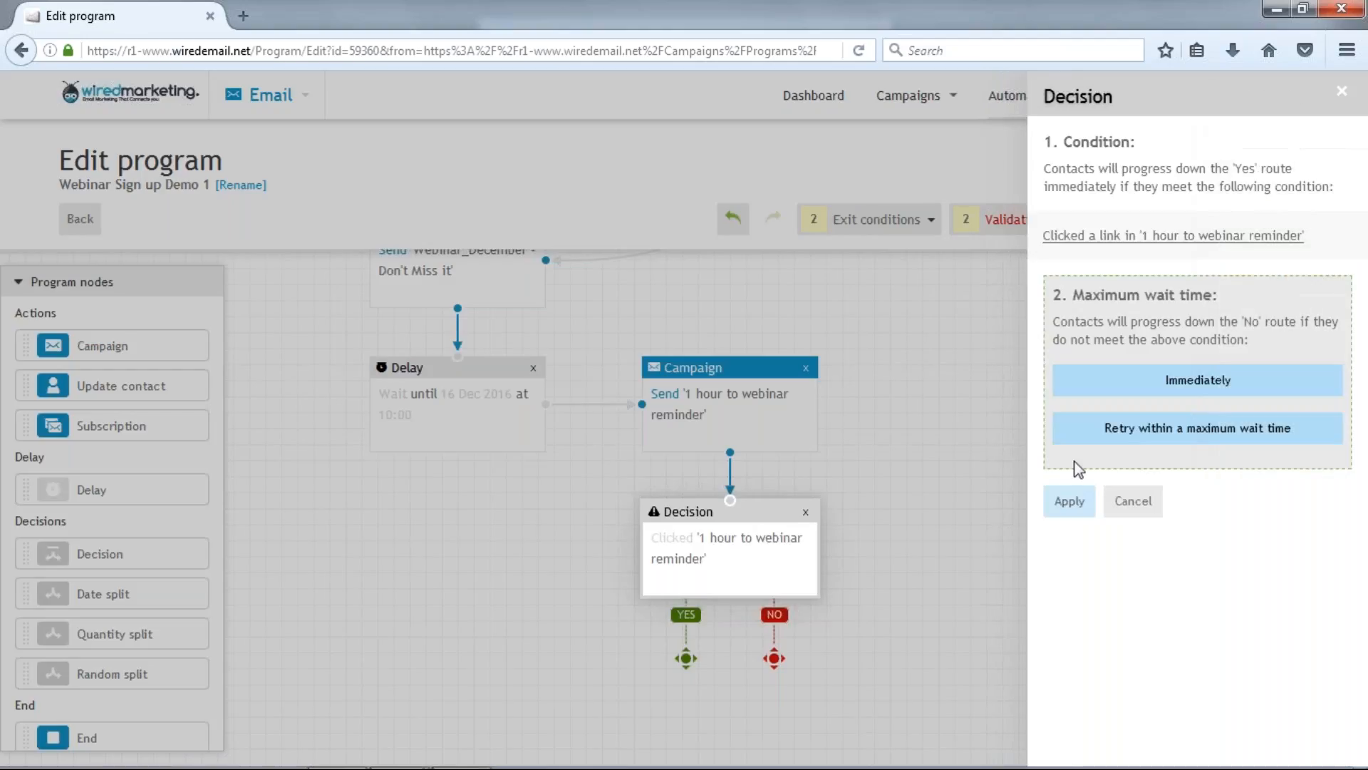
{"action": "left_click", "coordinate": [1151, 390]}
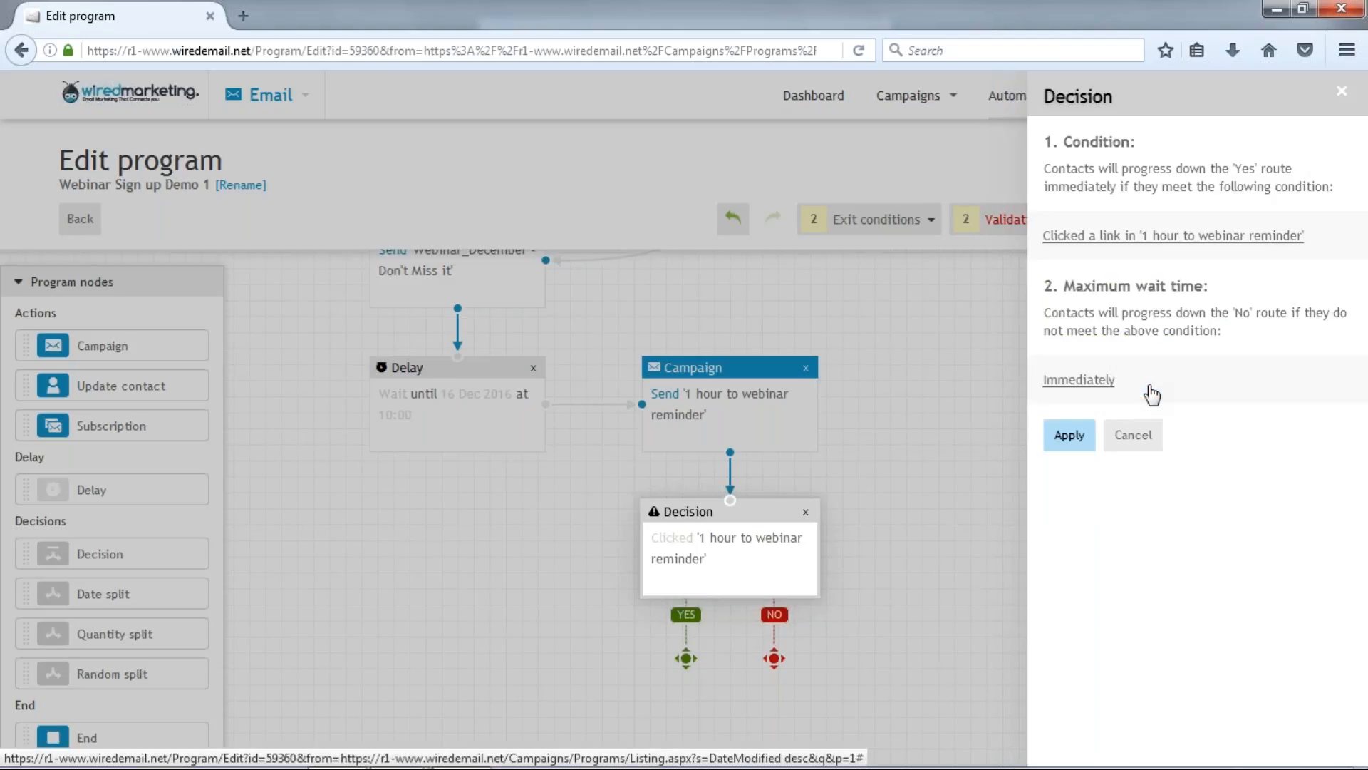
{"action": "left_click", "coordinate": [1069, 435]}
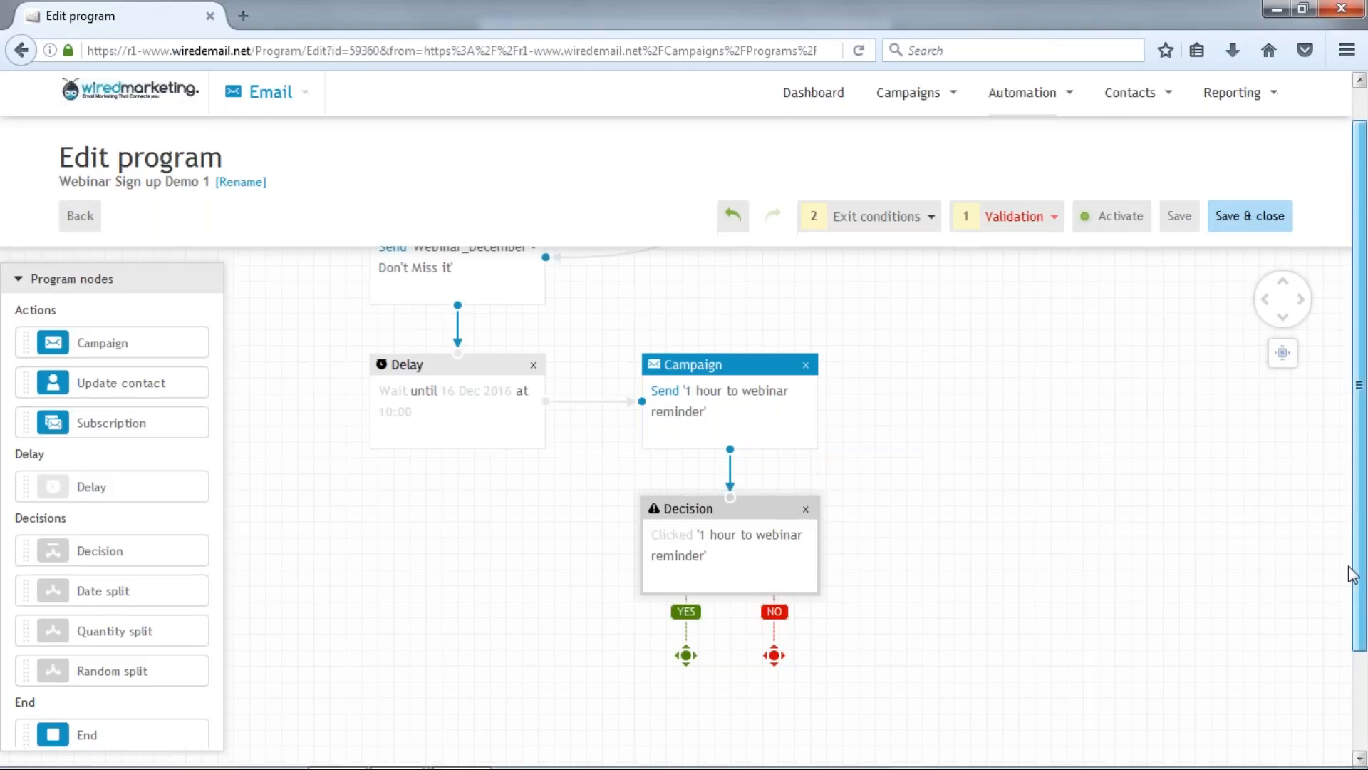
Add an Update contact node on the Decision's YES route that sets WEBINARATTENDEE to yes, and apply it
{"action": "scroll", "coordinate": [1352, 574], "scroll_direction": "down", "scroll_amount": 3}
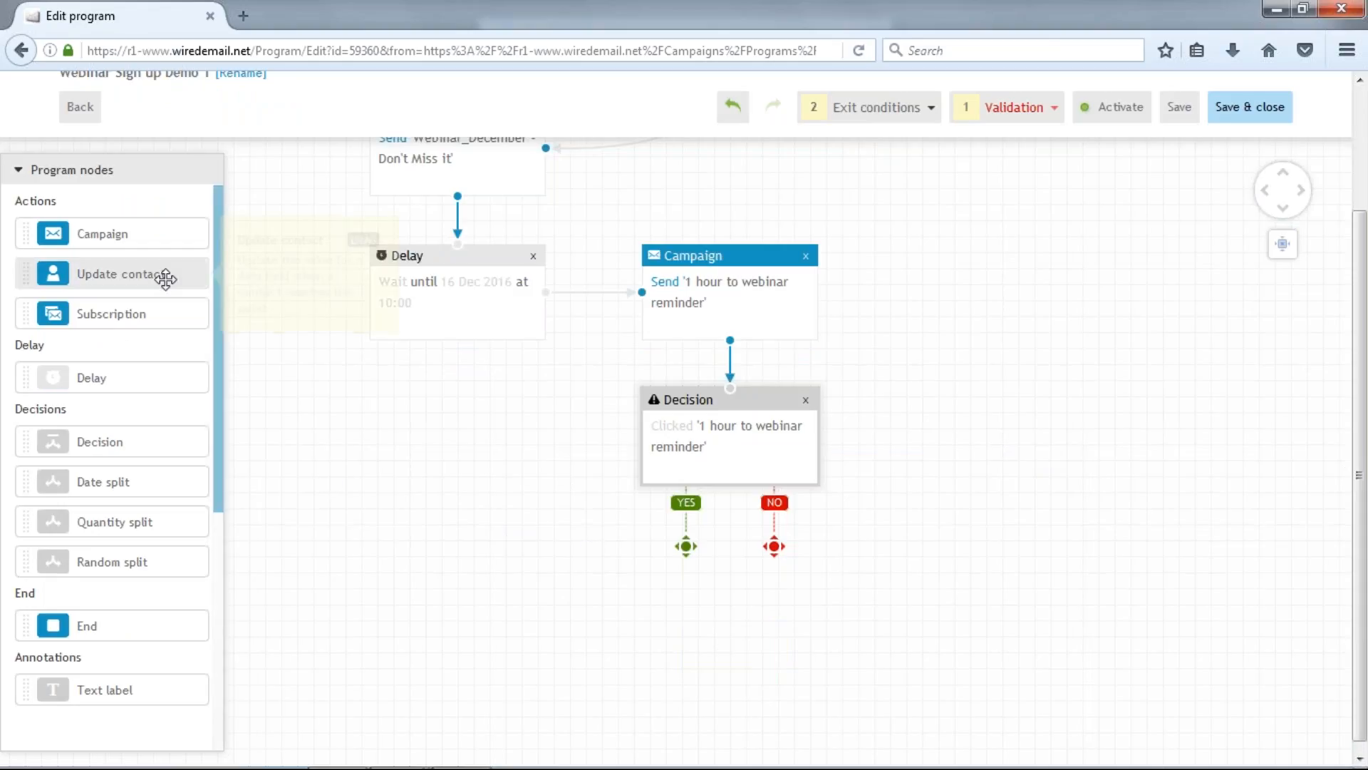
{"action": "left_click_drag", "start_coordinate": [570, 489], "coordinate": [651, 571]}
{"action": "left_click", "coordinate": [584, 580]}
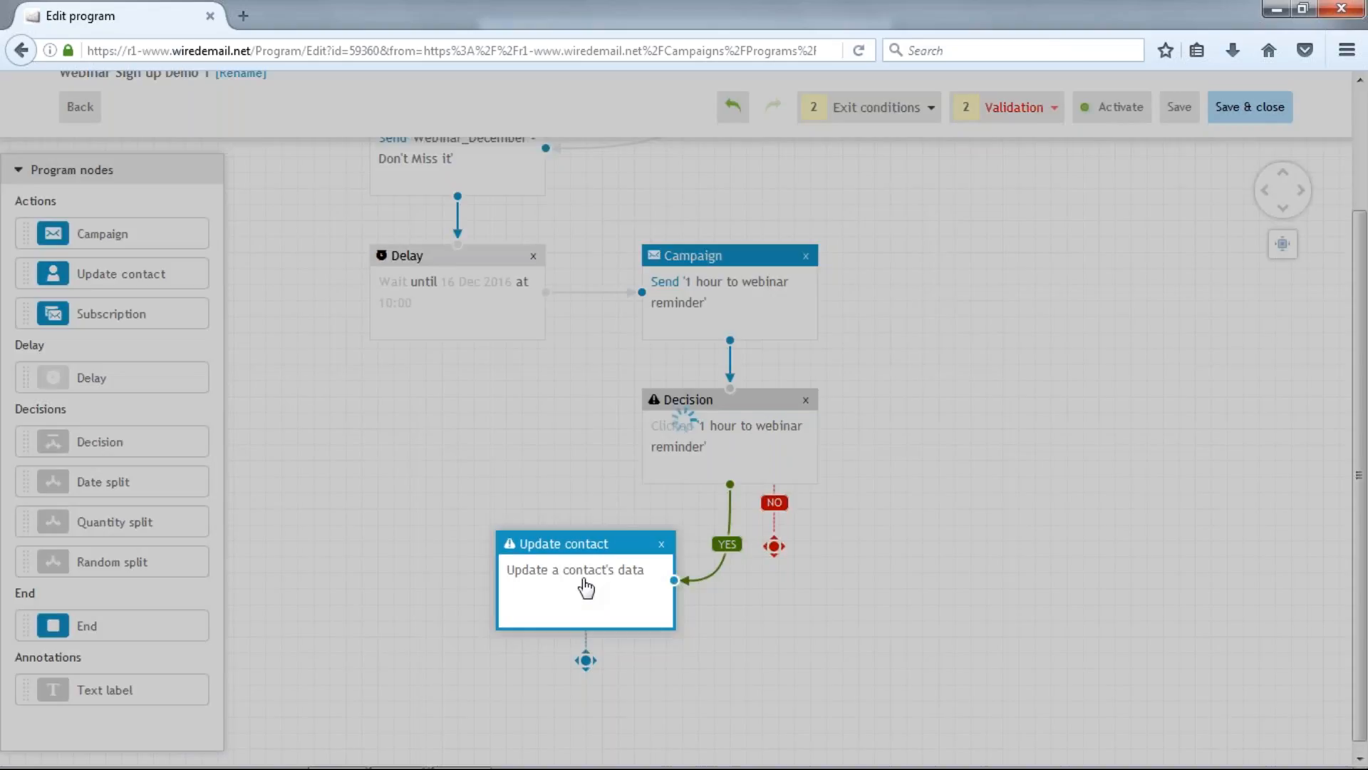
{"action": "left_click", "coordinate": [1280, 150]}
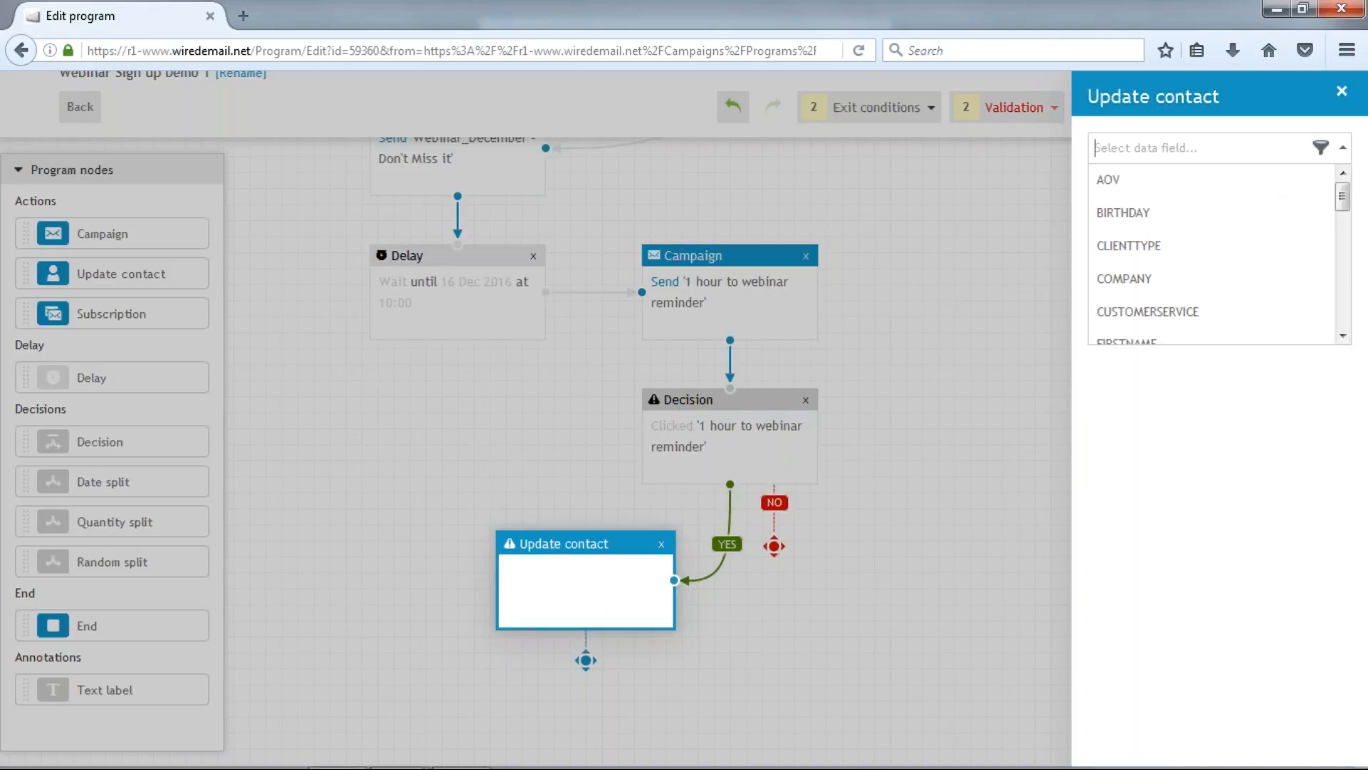
{"action": "left_click", "coordinate": [1342, 337]}
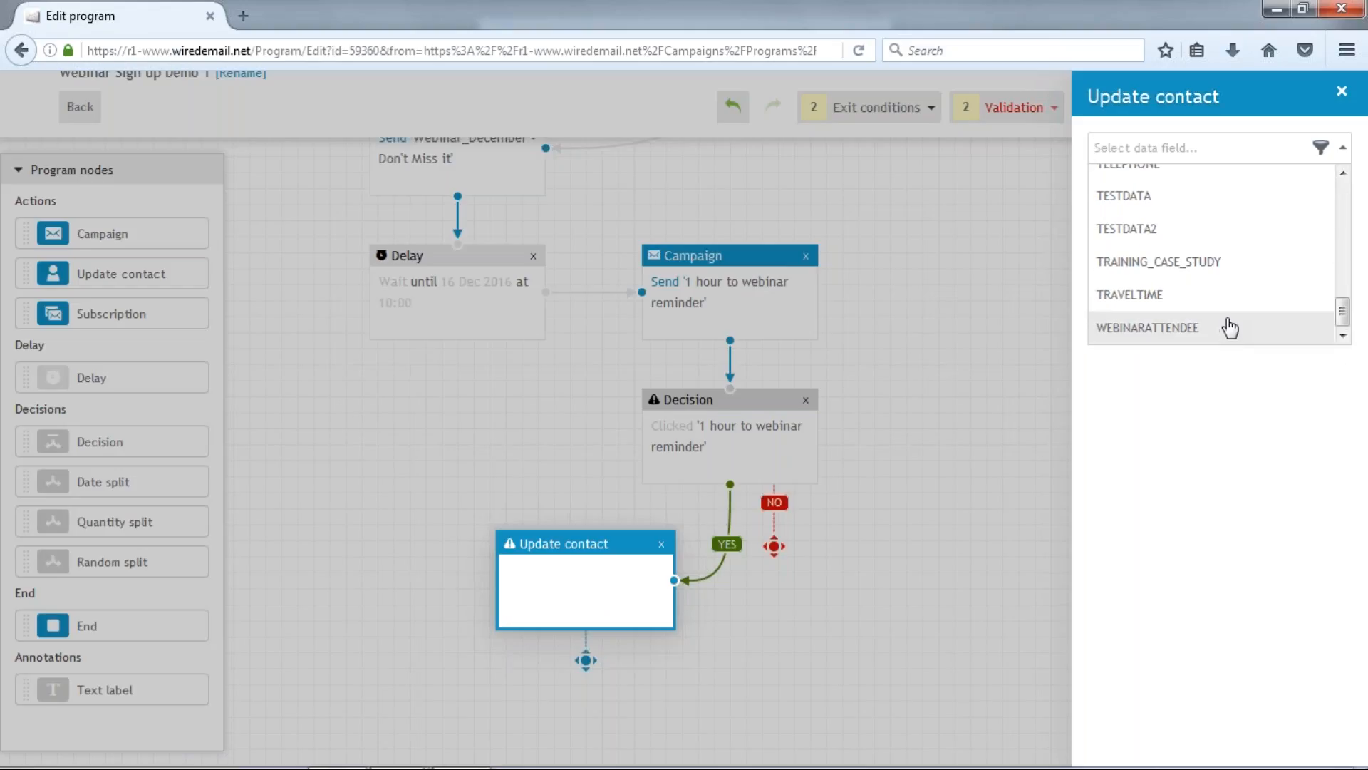
{"action": "mouse_move", "coordinate": [1344, 315]}
{"action": "left_mouse_down"}
{"action": "mouse_move", "coordinate": [1346, 280]}
{"action": "mouse_move", "coordinate": [1346, 335]}
{"action": "left_mouse_up"}
{"action": "left_click", "coordinate": [1147, 327]}
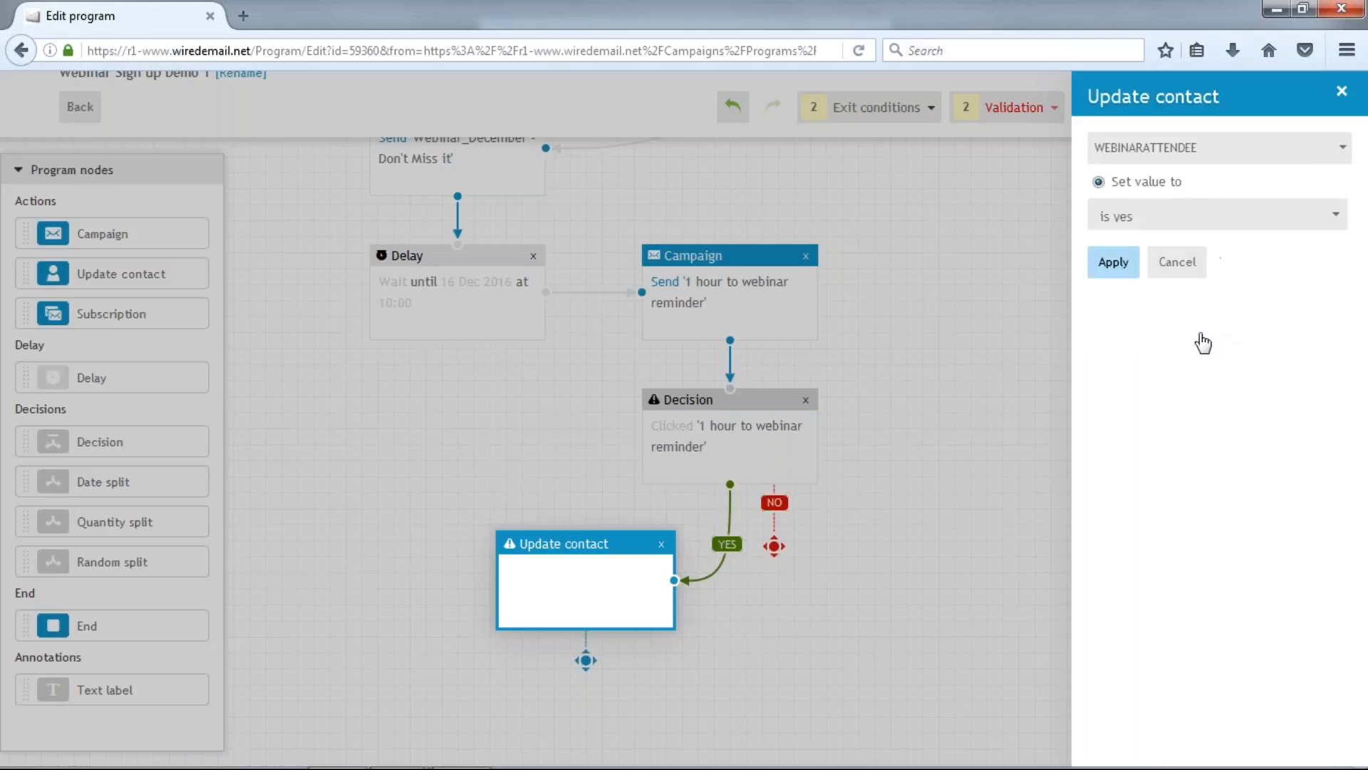
{"action": "left_click", "coordinate": [1108, 269]}
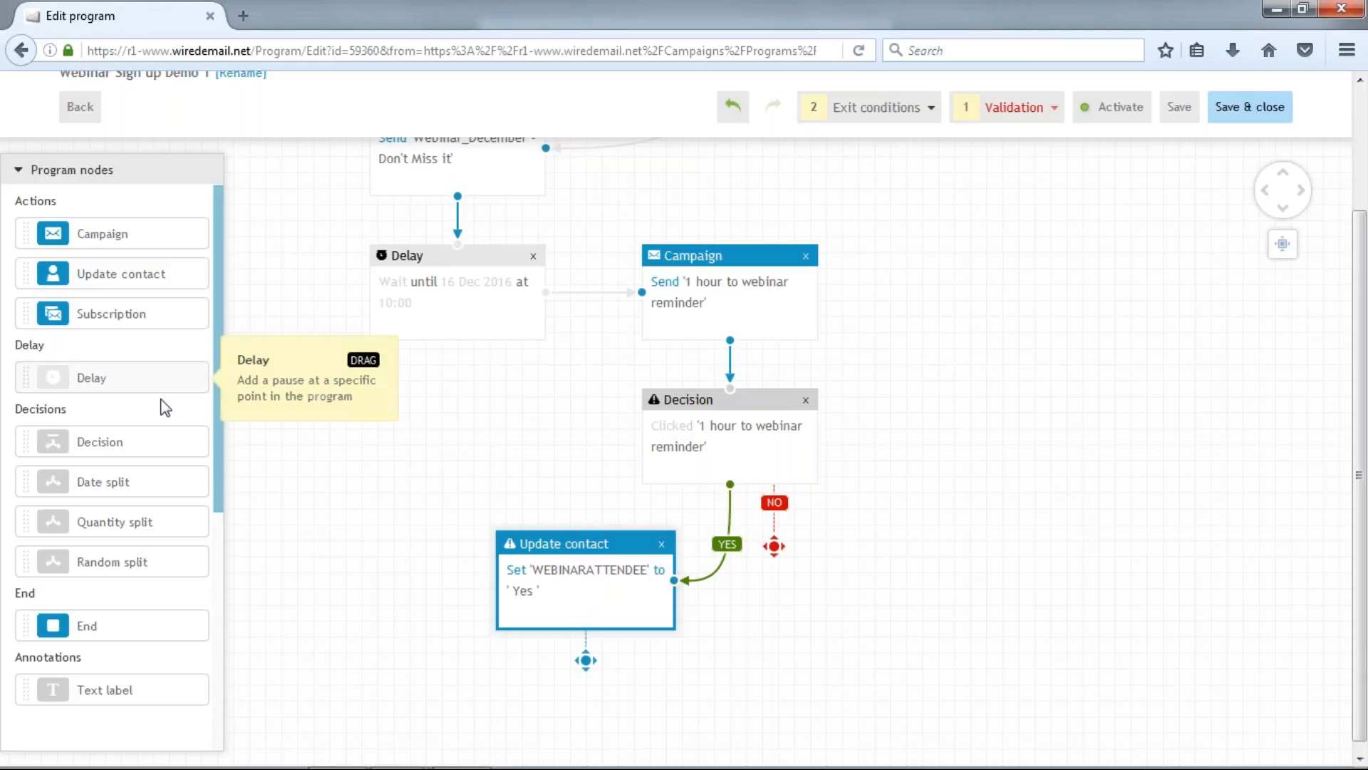
Add an Update contact node on the Decision's NO route that sets WEBINARATTENDEE to no, and apply it
{"action": "left_click_drag", "start_coordinate": [150, 269], "coordinate": [880, 563]}
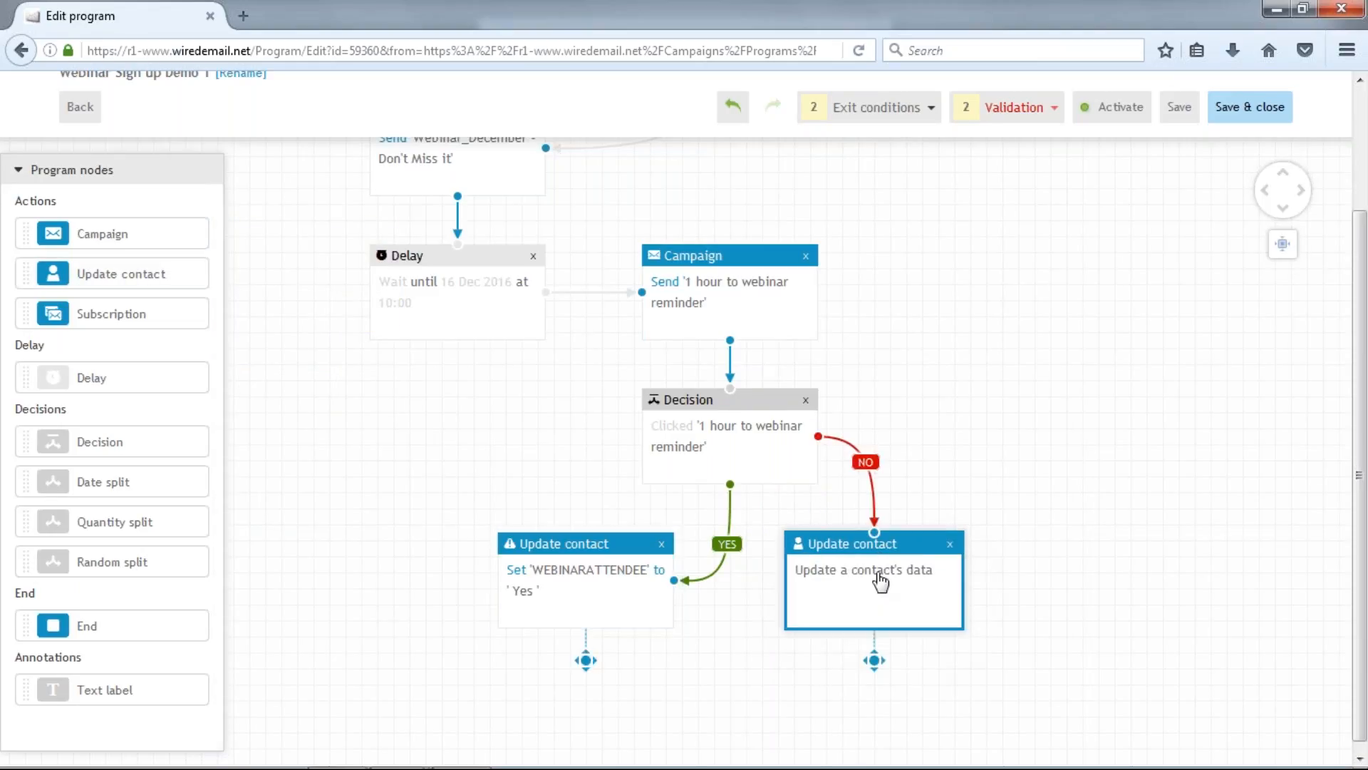
{"action": "left_click", "coordinate": [881, 581]}
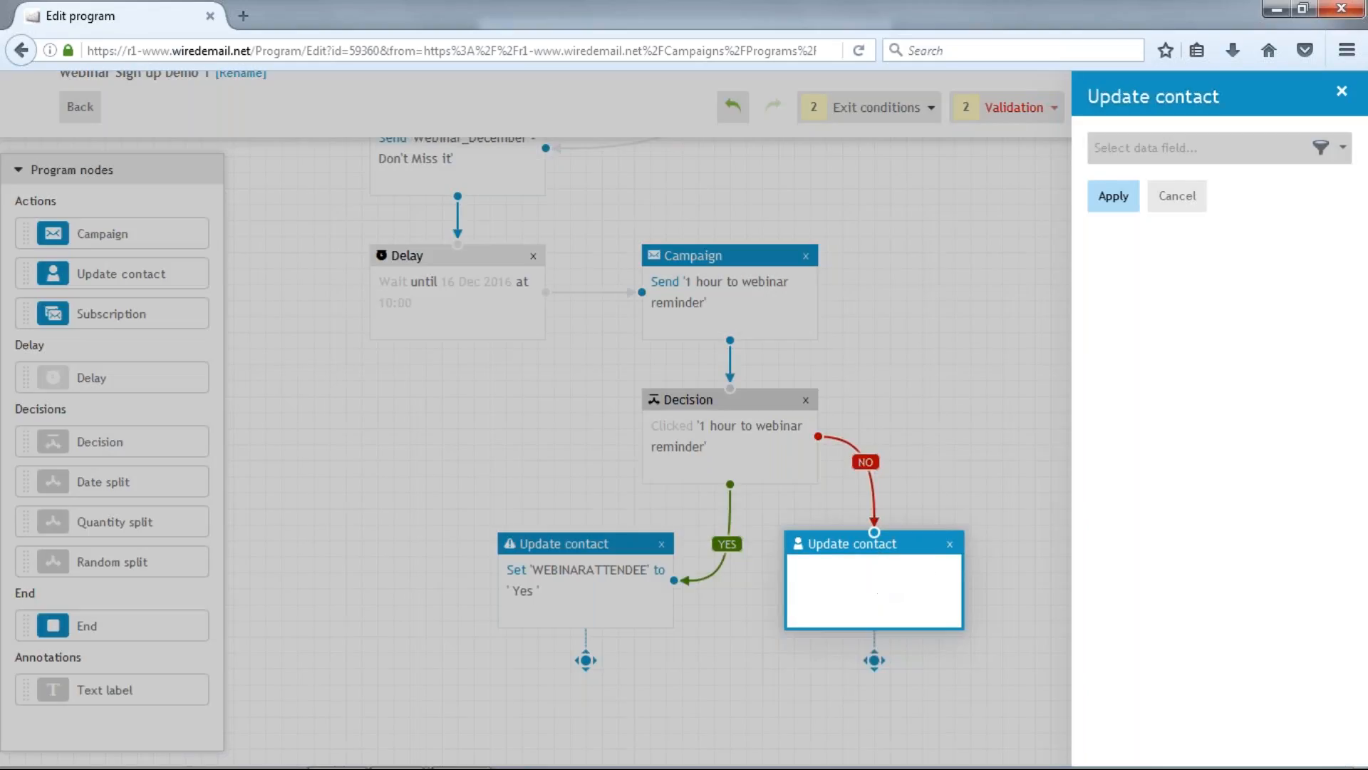
{"action": "scroll", "coordinate": [1343, 337], "scroll_direction": "down", "scroll_amount": 6}
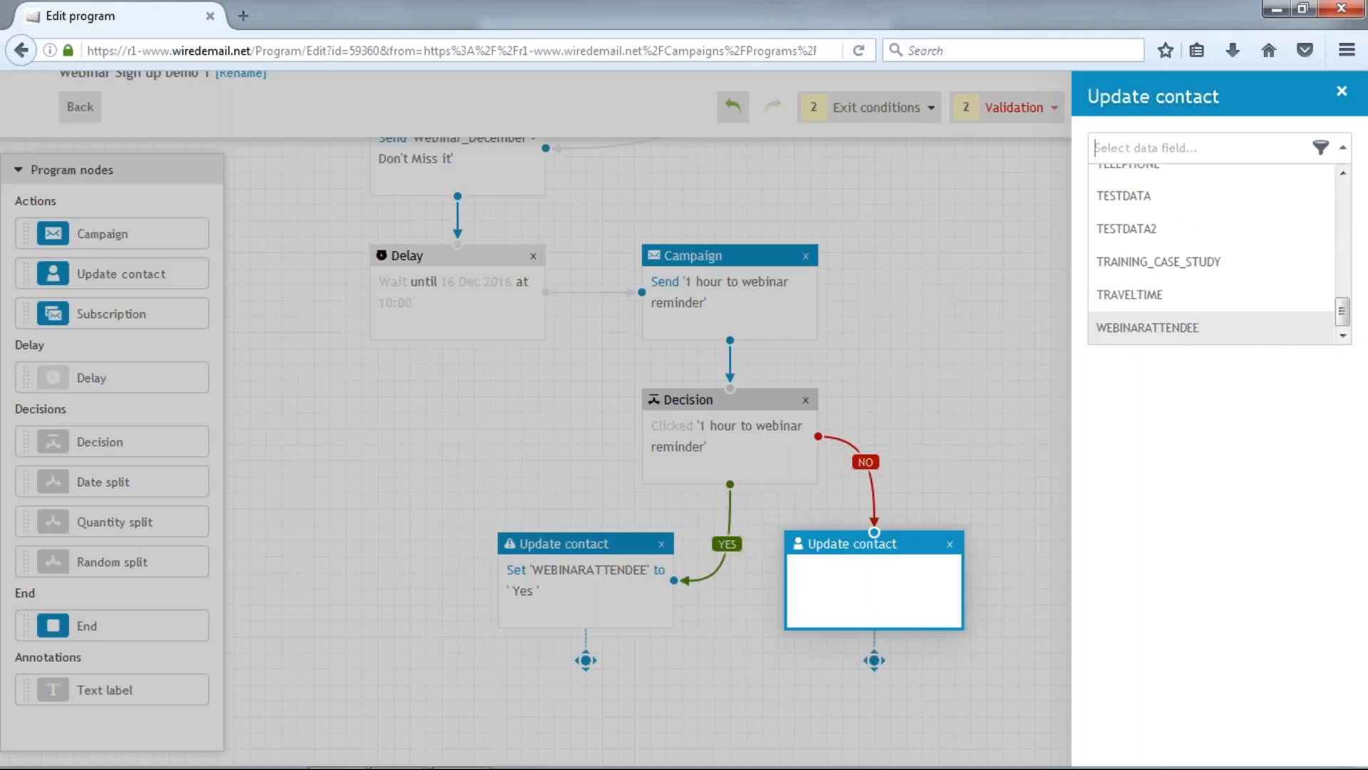
{"action": "left_click", "coordinate": [1268, 329]}
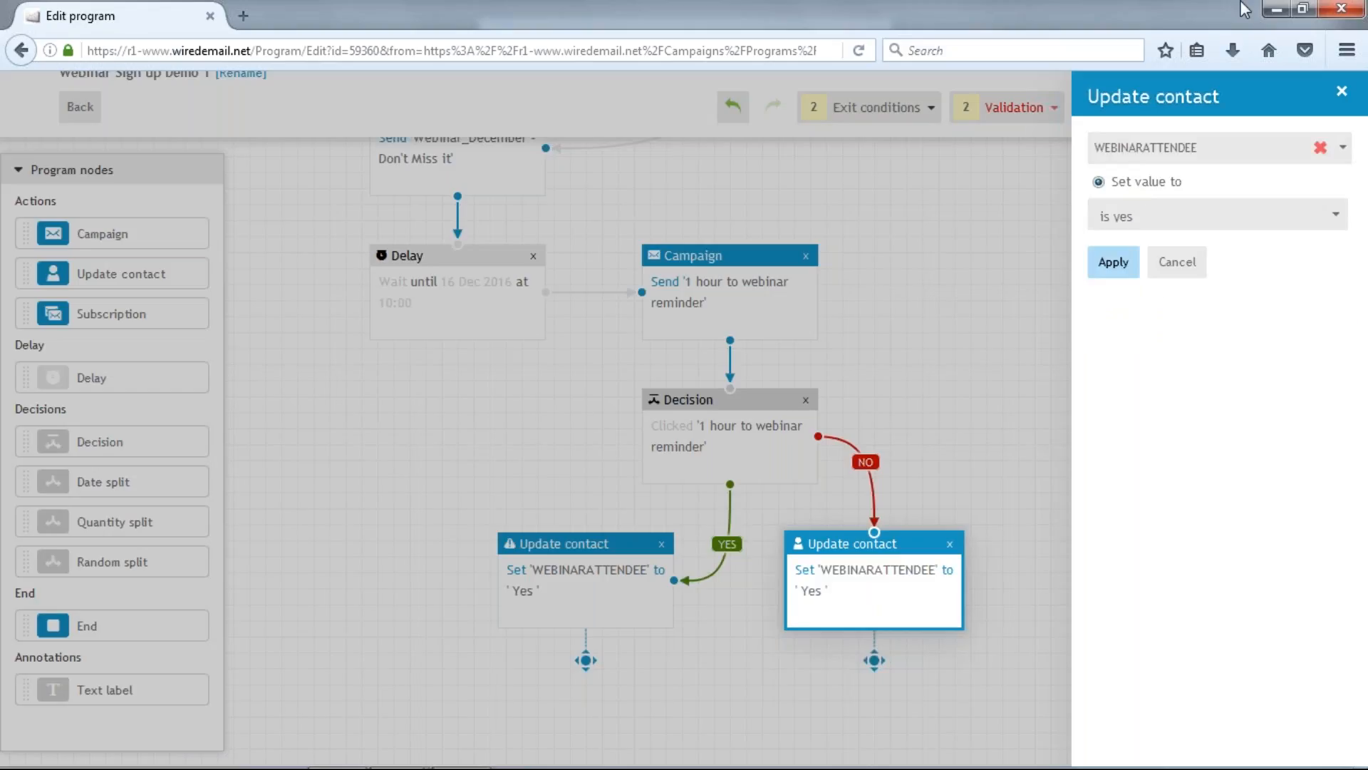
{"action": "left_click", "coordinate": [1204, 214]}
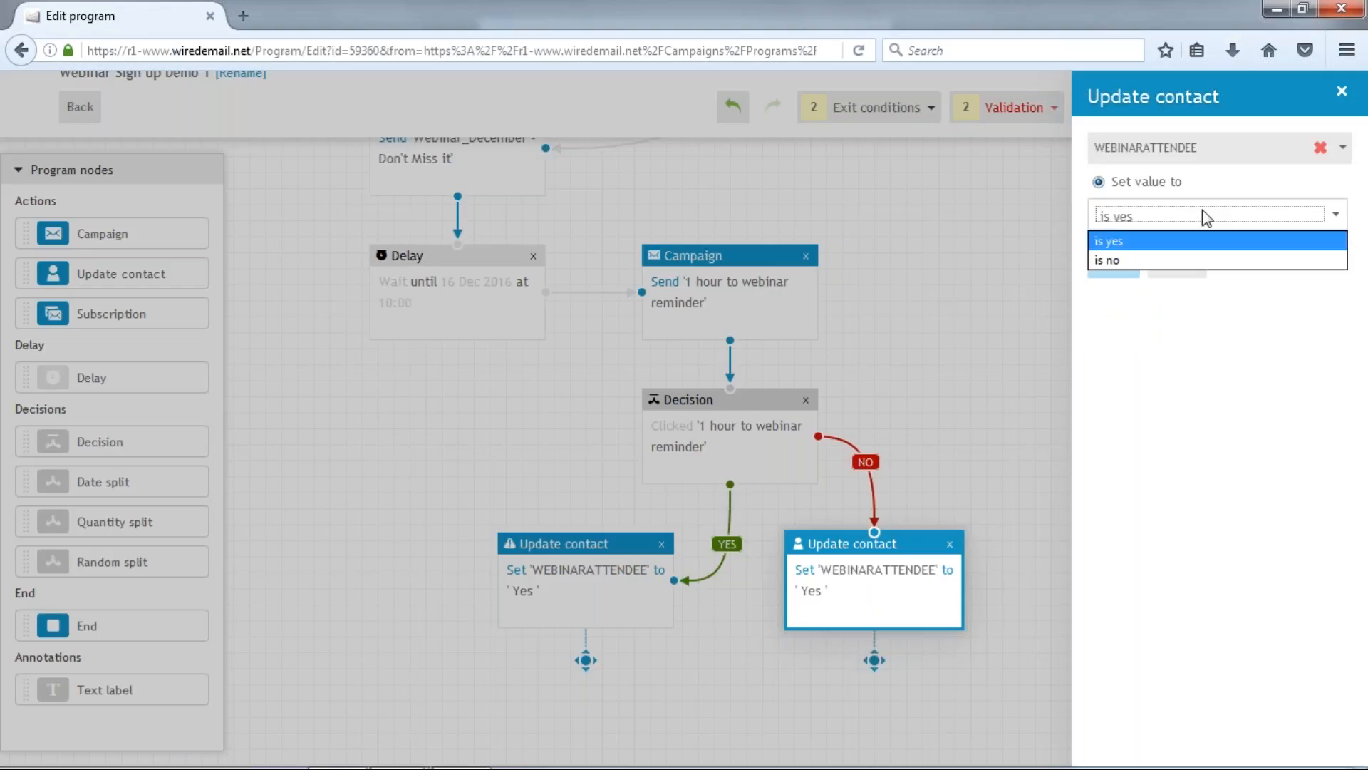
{"action": "left_click", "coordinate": [1178, 259]}
{"action": "left_click", "coordinate": [1112, 264]}
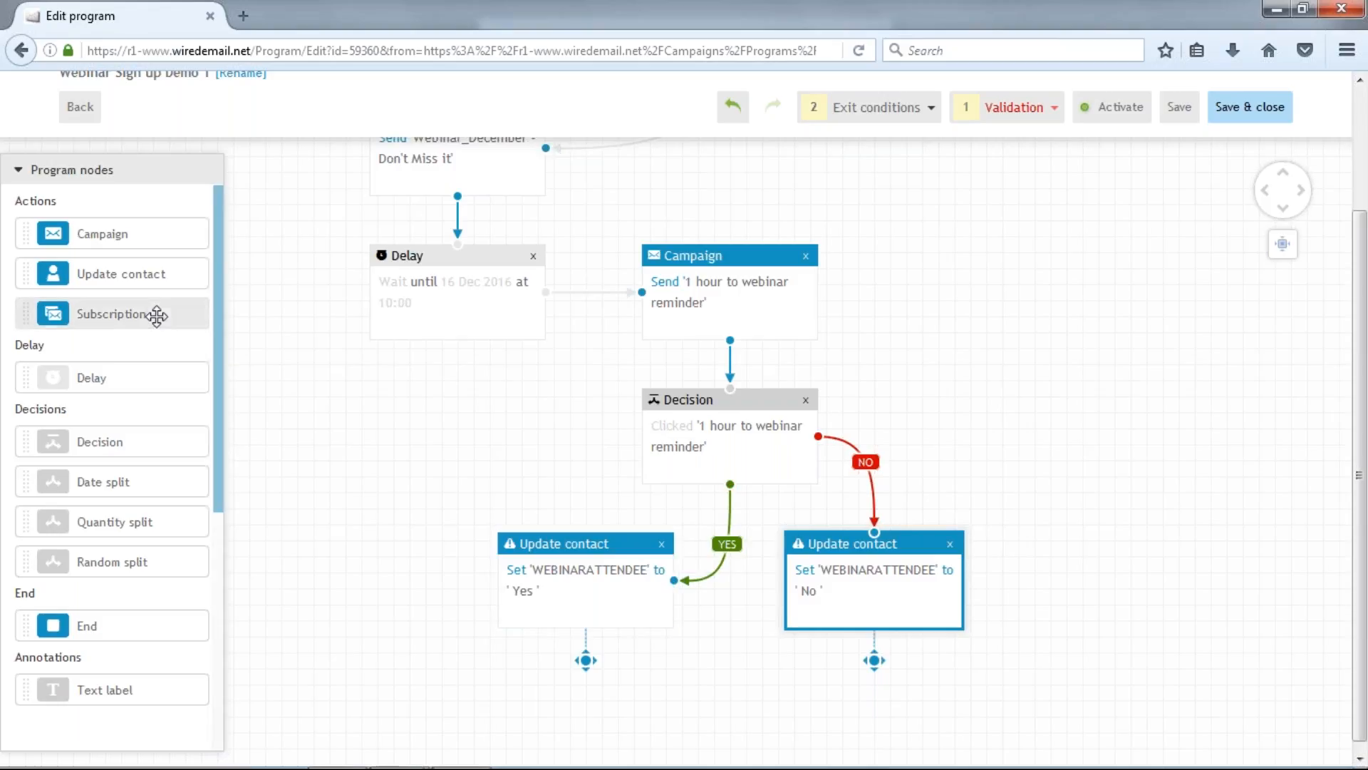
Add a Subscription node below the YES route's Update contact that adds contacts to the Lead Nurturing program, and apply it
{"action": "left_click_drag", "start_coordinate": [159, 311], "coordinate": [603, 701]}
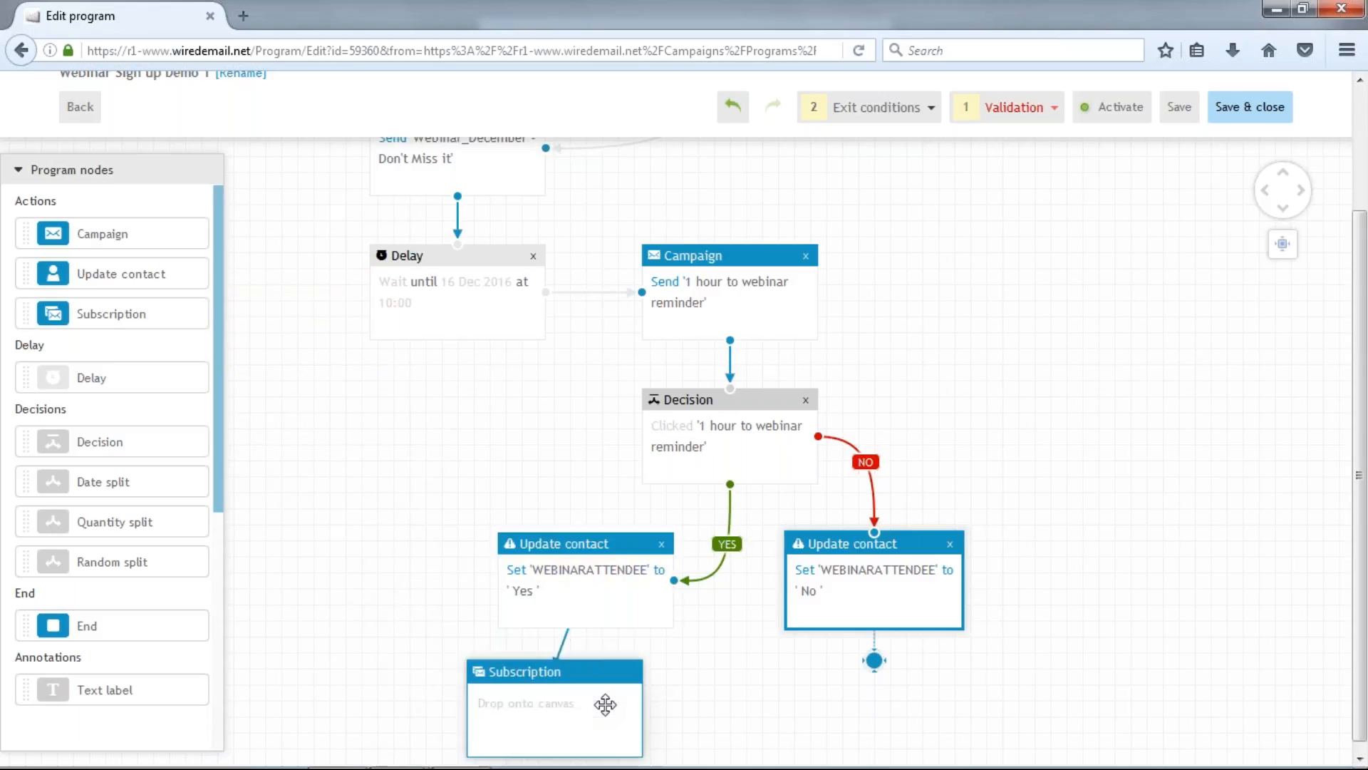
{"action": "left_click_drag", "start_coordinate": [352, 602], "coordinate": [358, 387]}
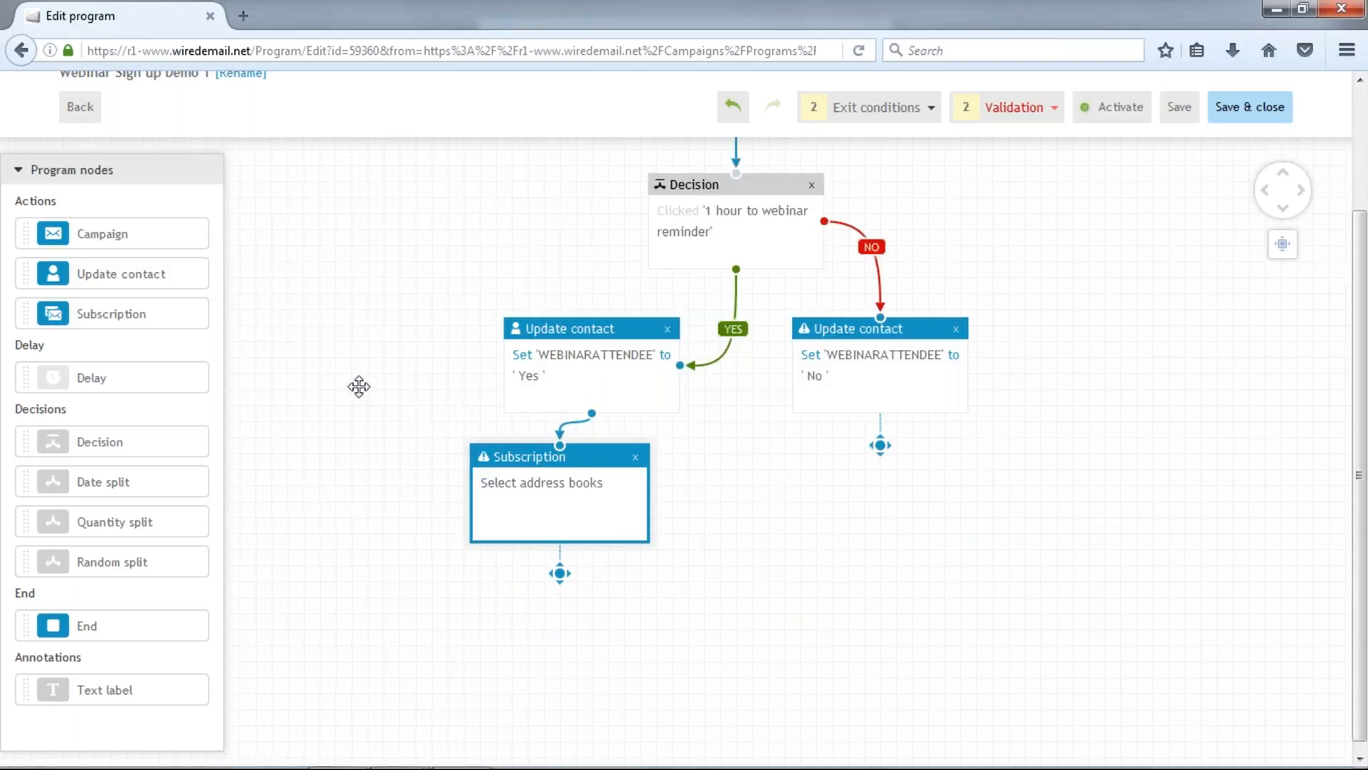
{"action": "left_click", "coordinate": [564, 492]}
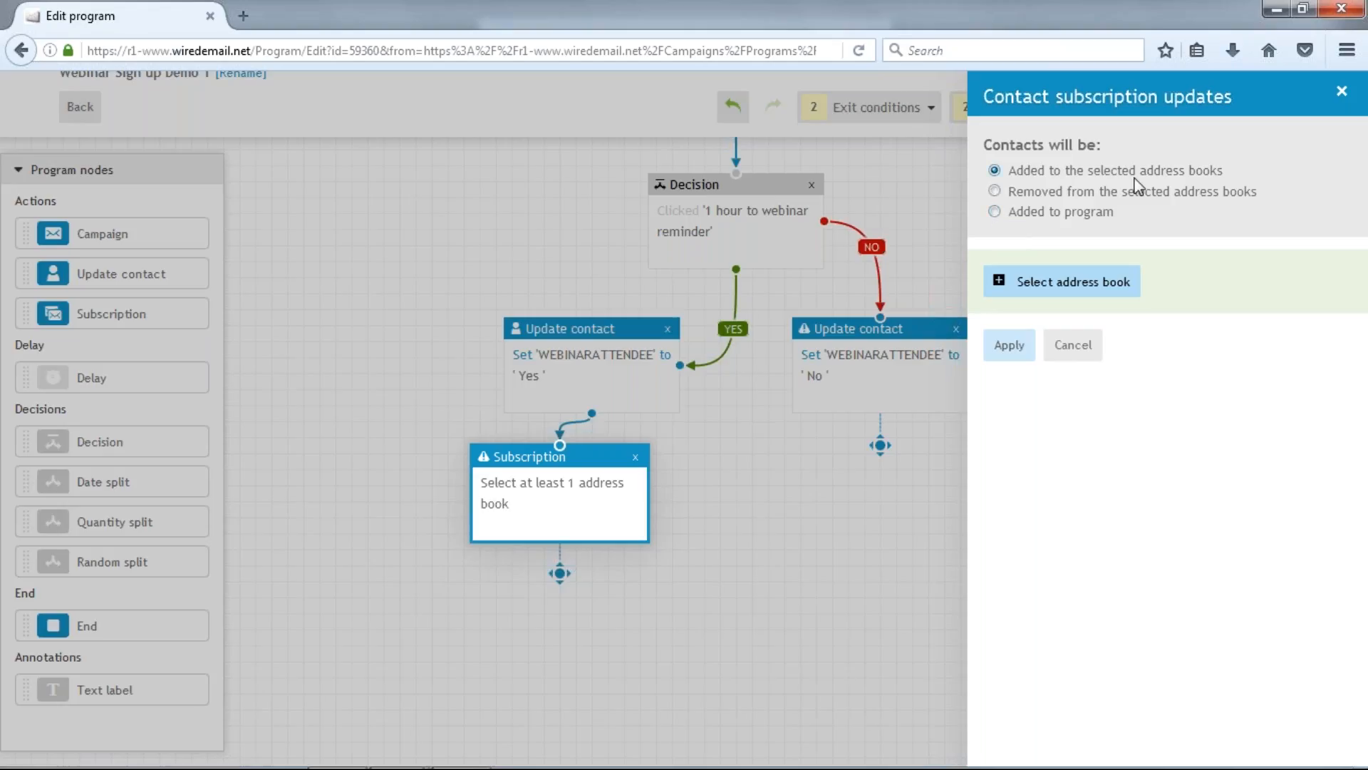
{"action": "left_click", "coordinate": [994, 212]}
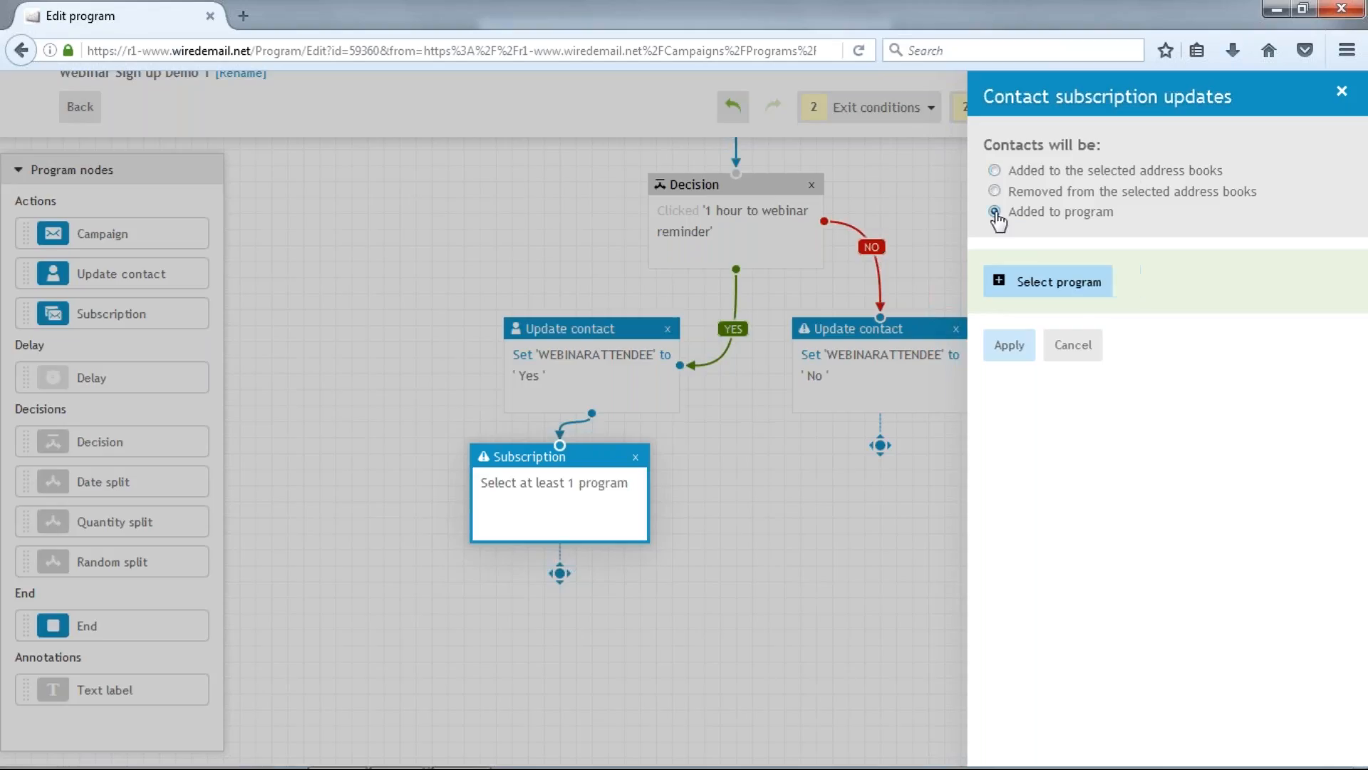
{"action": "left_click", "coordinate": [1048, 282]}
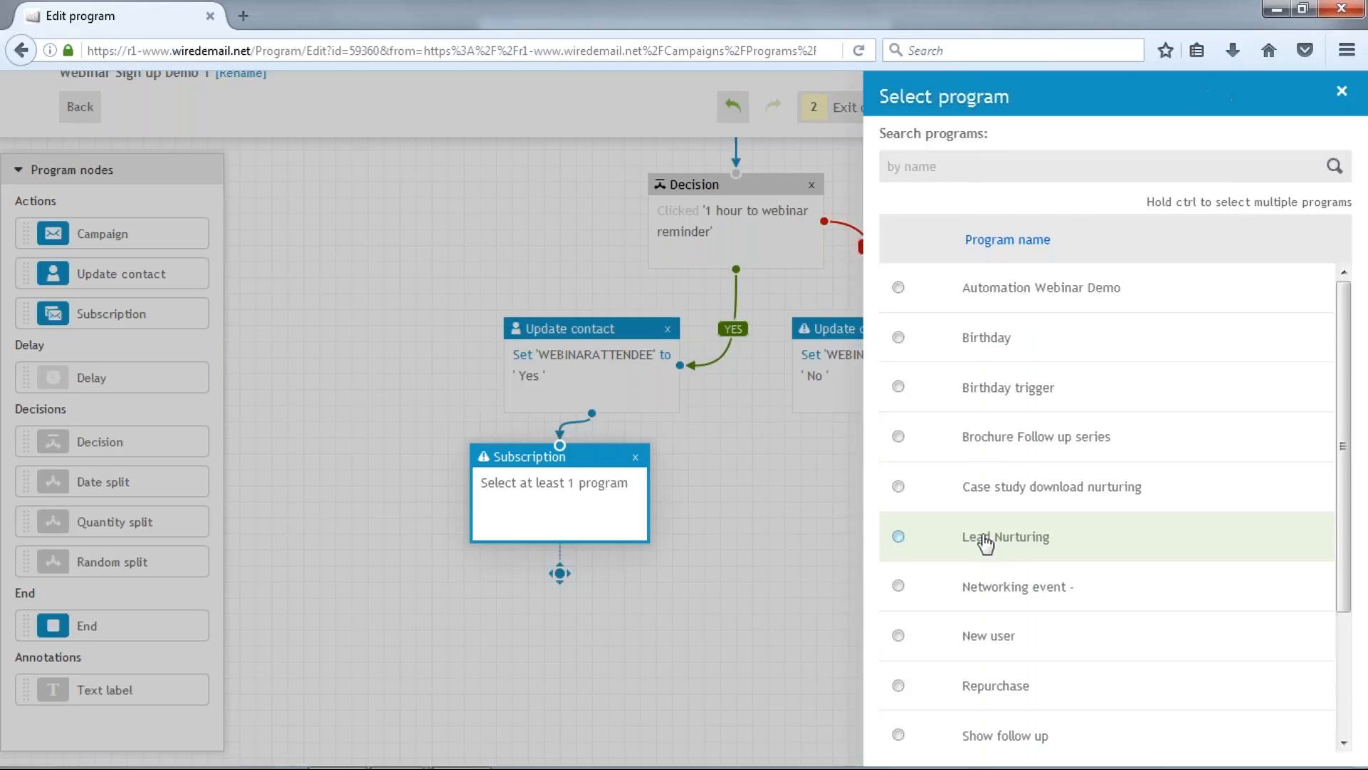
{"action": "left_click", "coordinate": [985, 542]}
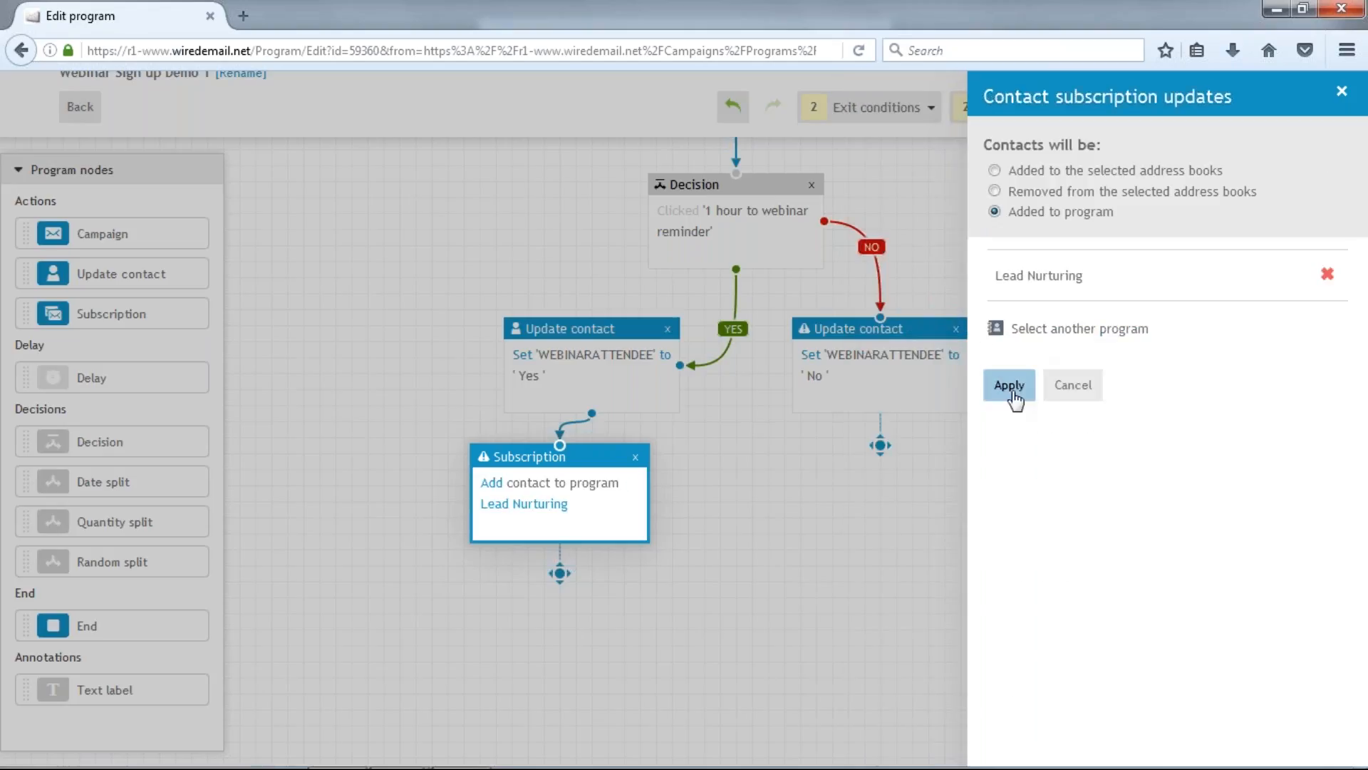
{"action": "left_click", "coordinate": [1012, 392]}
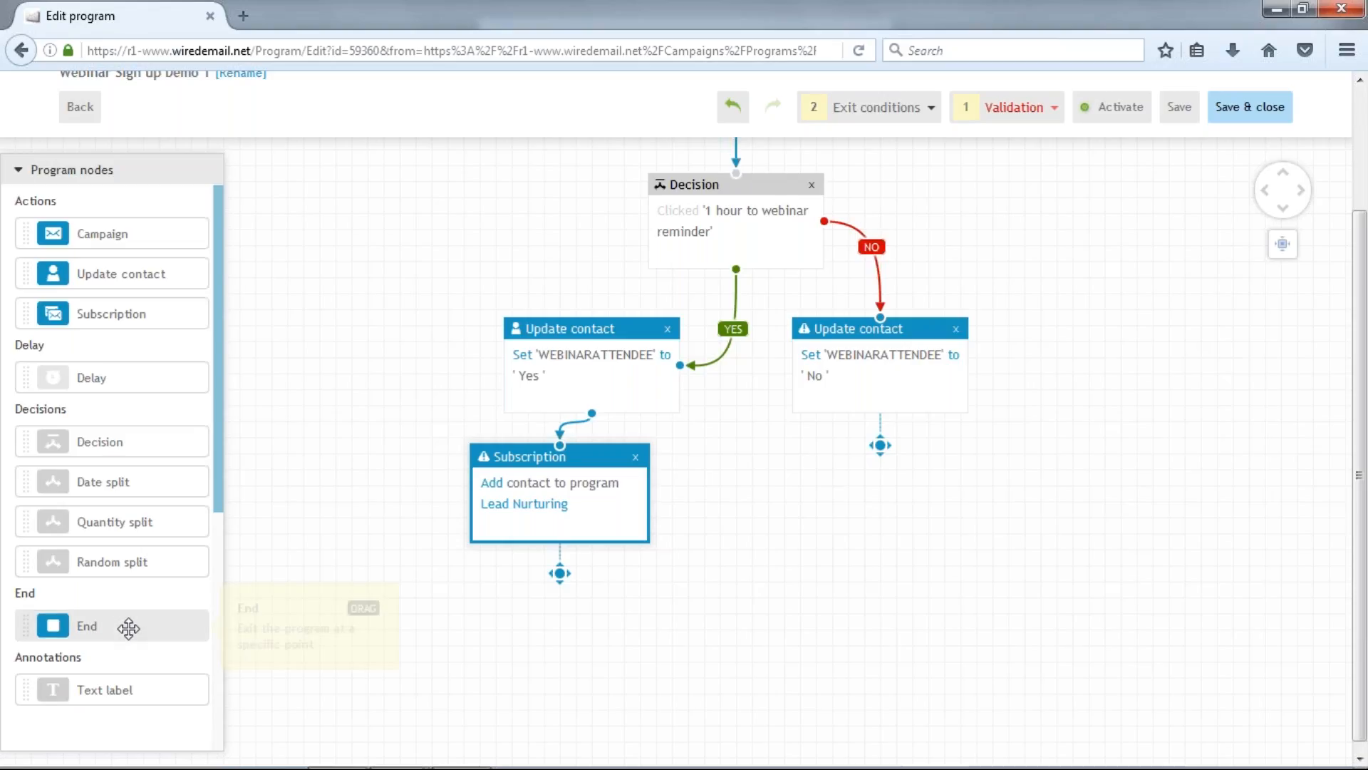
Add an End node, connect the Lead Nurturing Subscription to it, and check the program's validation details
{"action": "left_click_drag", "start_coordinate": [128, 627], "coordinate": [734, 647]}
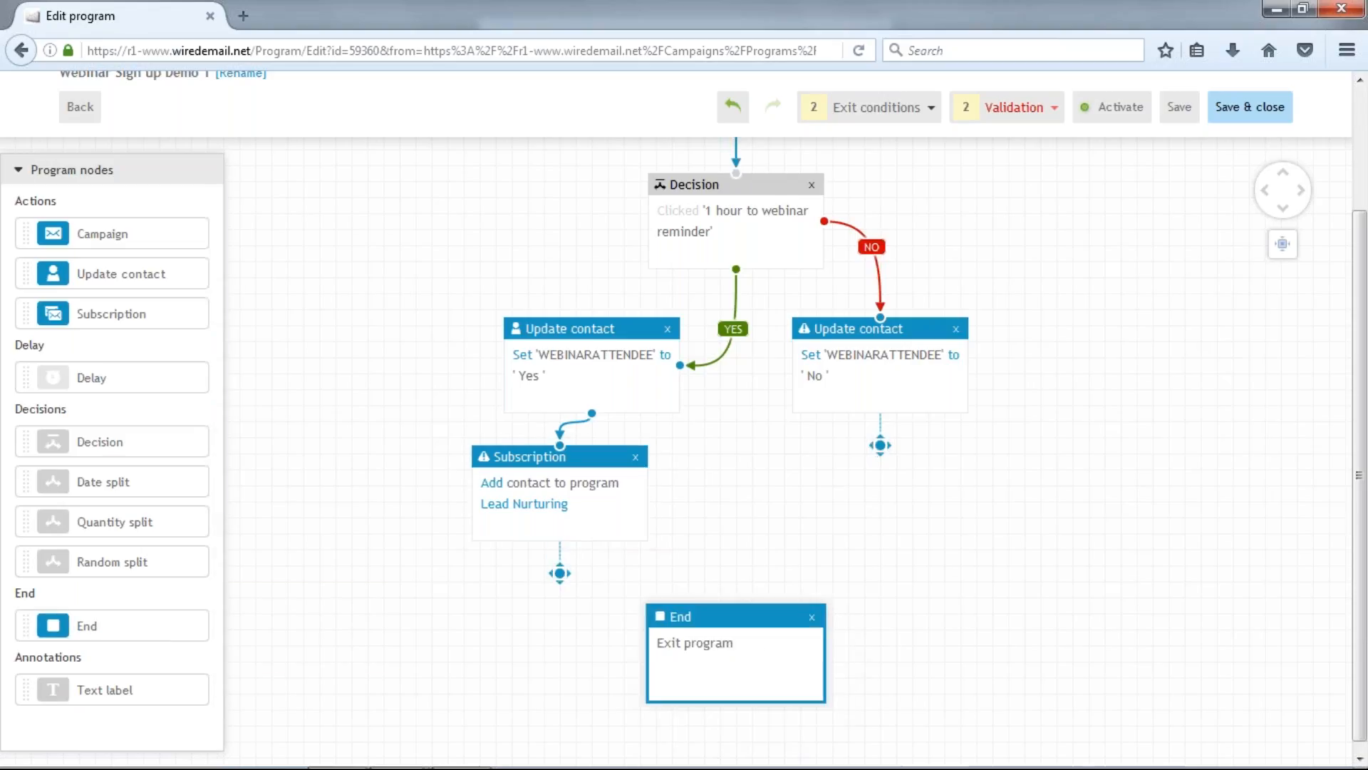
{"action": "left_click_drag", "start_coordinate": [560, 574], "coordinate": [718, 652]}
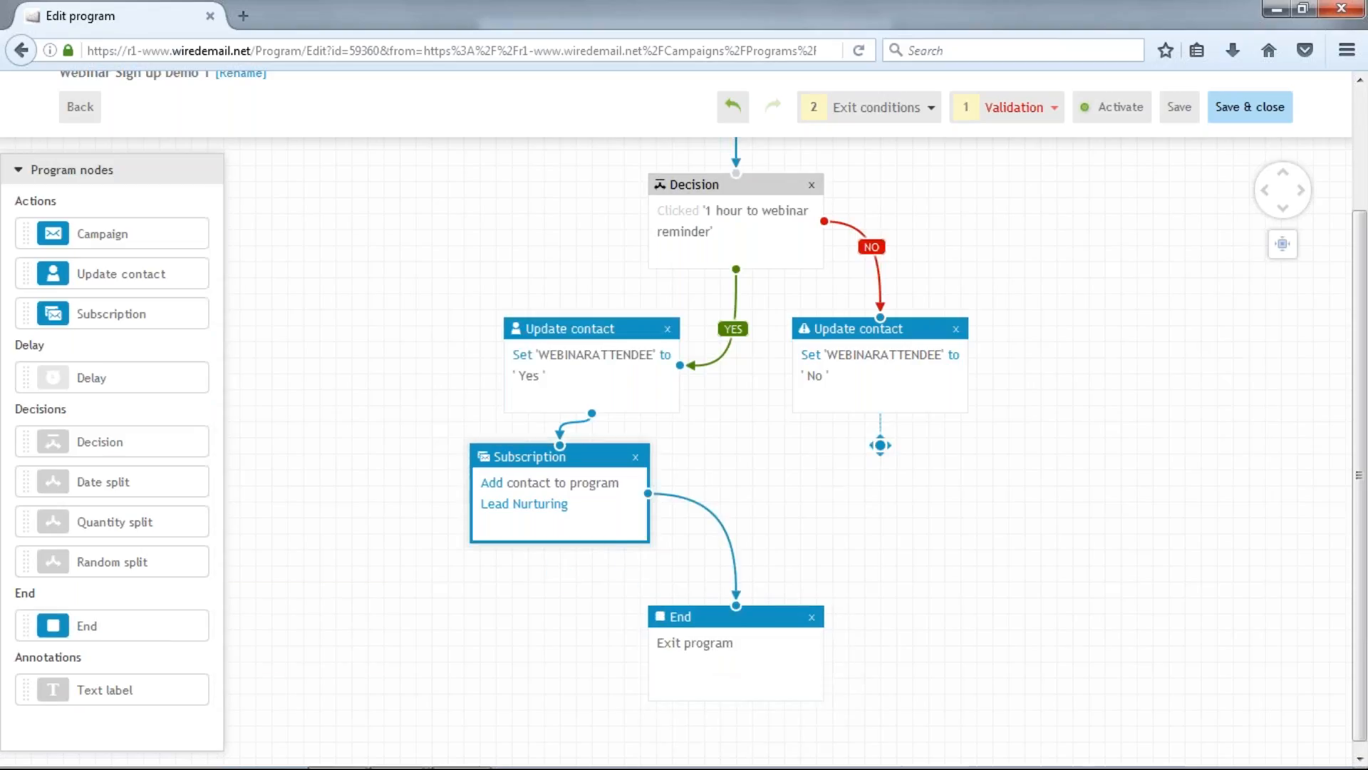
{"action": "left_click", "coordinate": [1053, 112]}
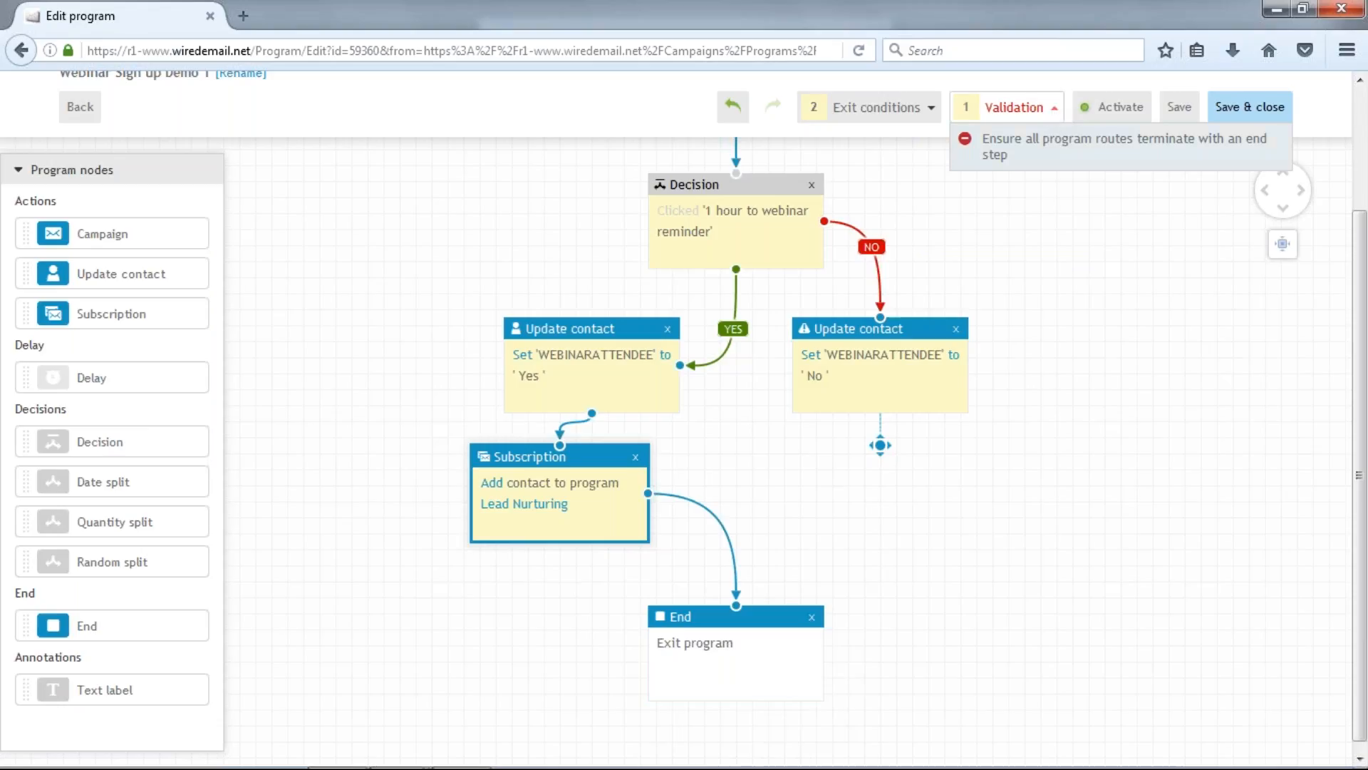
{"action": "left_click", "coordinate": [1078, 365]}
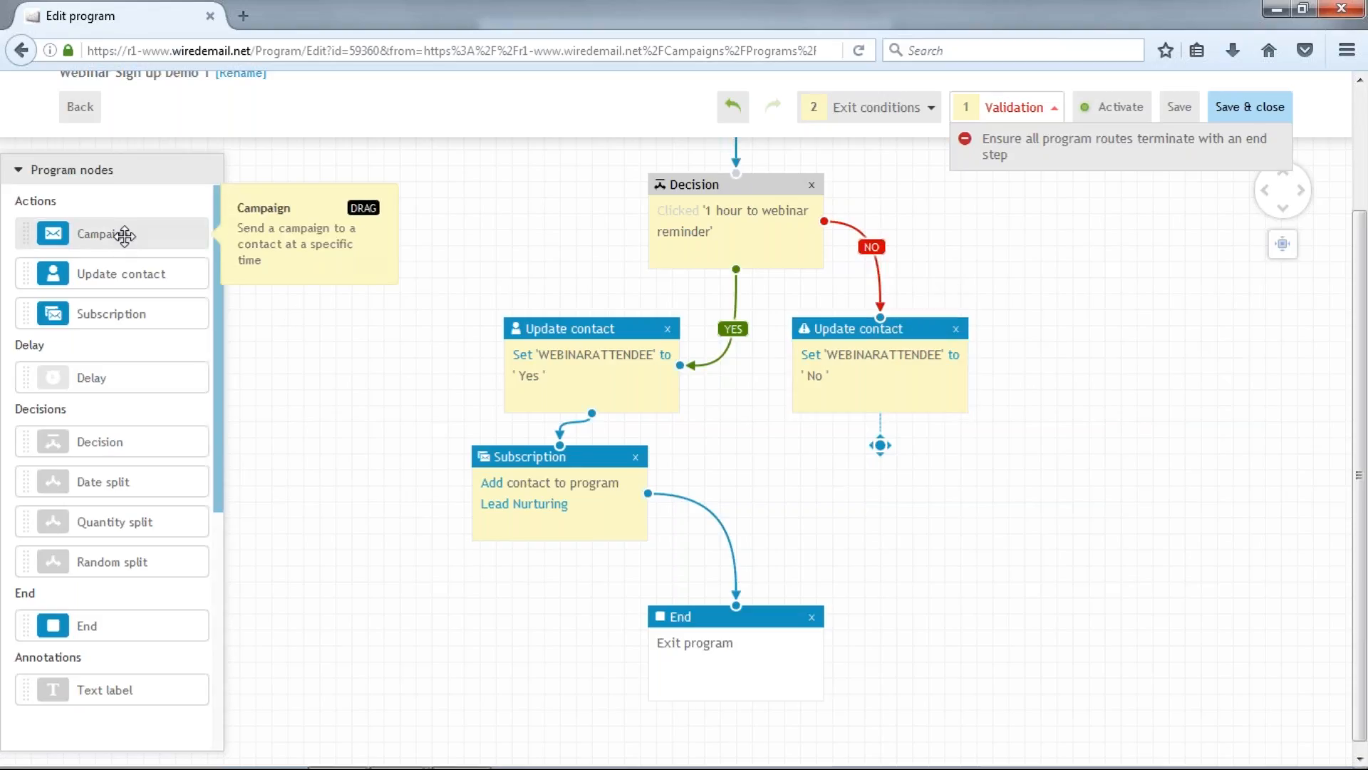
Add a Campaign node below the NO route's Update contact that sends "Webinar - We Missed You!", and apply it
{"action": "left_click_drag", "start_coordinate": [121, 232], "coordinate": [938, 489]}
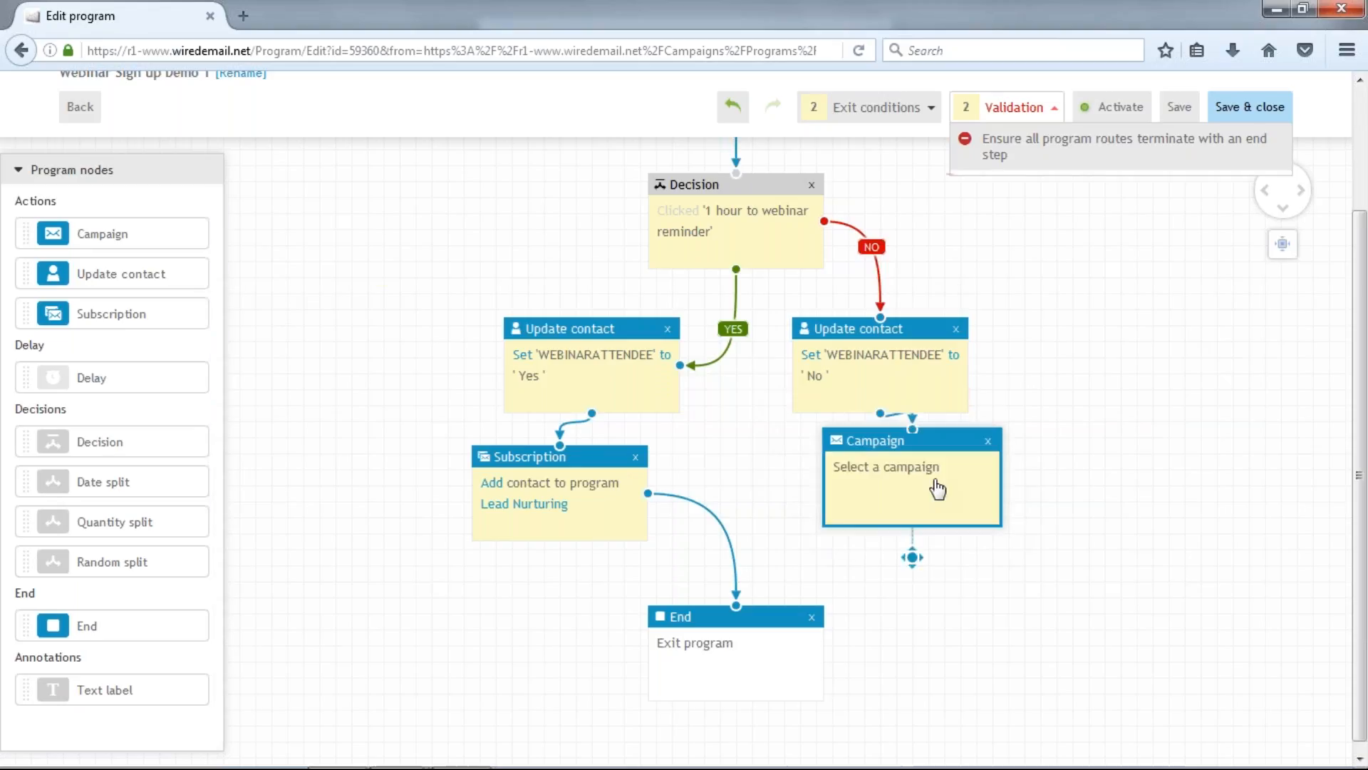
{"action": "left_click", "coordinate": [925, 479]}
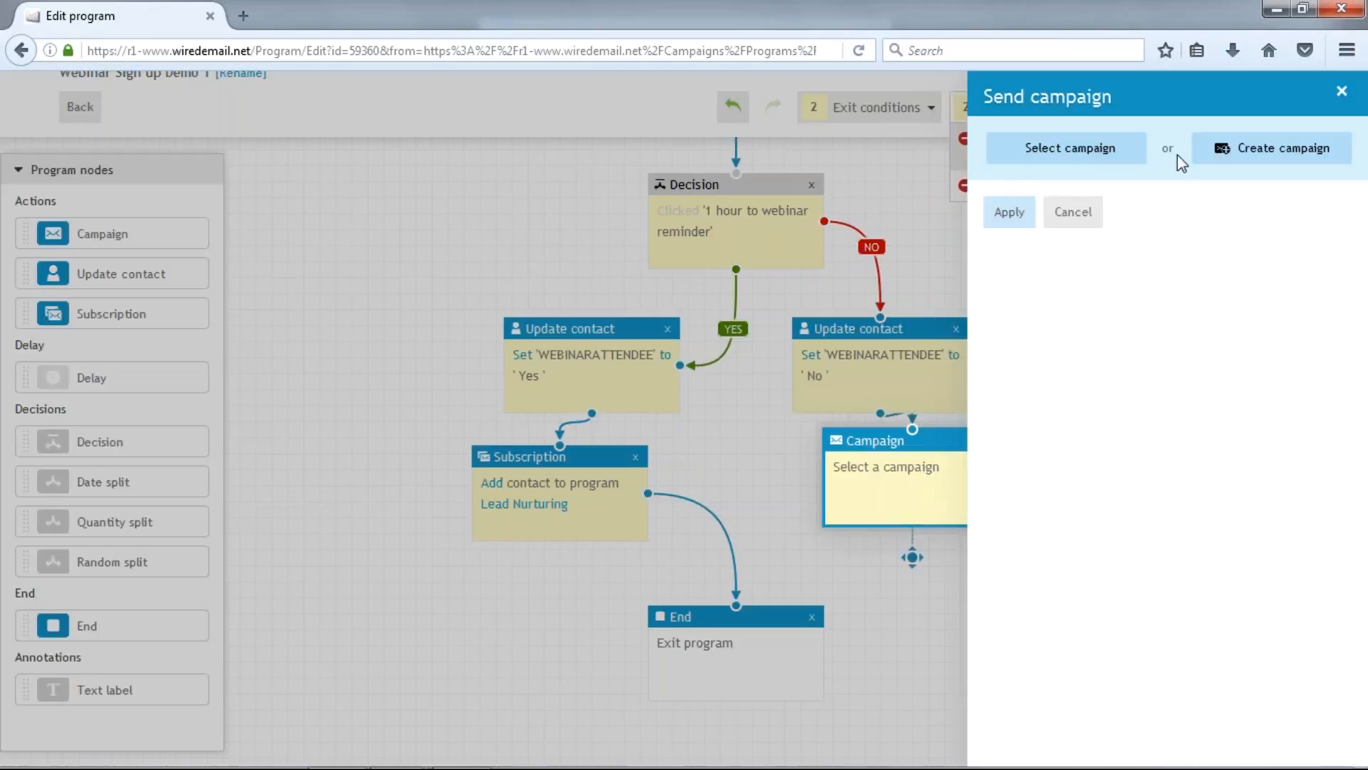
{"action": "left_click", "coordinate": [1103, 152]}
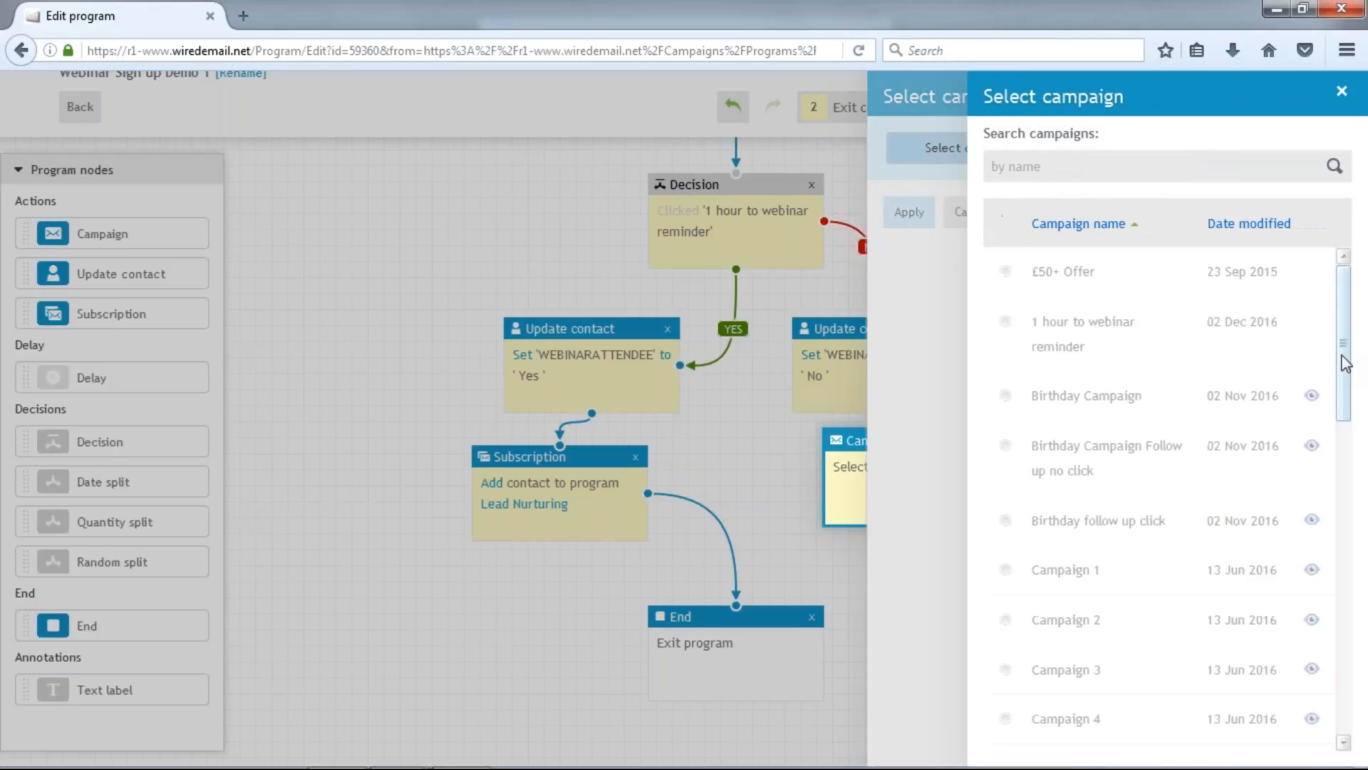
{"action": "left_click", "coordinate": [1351, 673]}
{"action": "left_click", "coordinate": [1350, 674]}
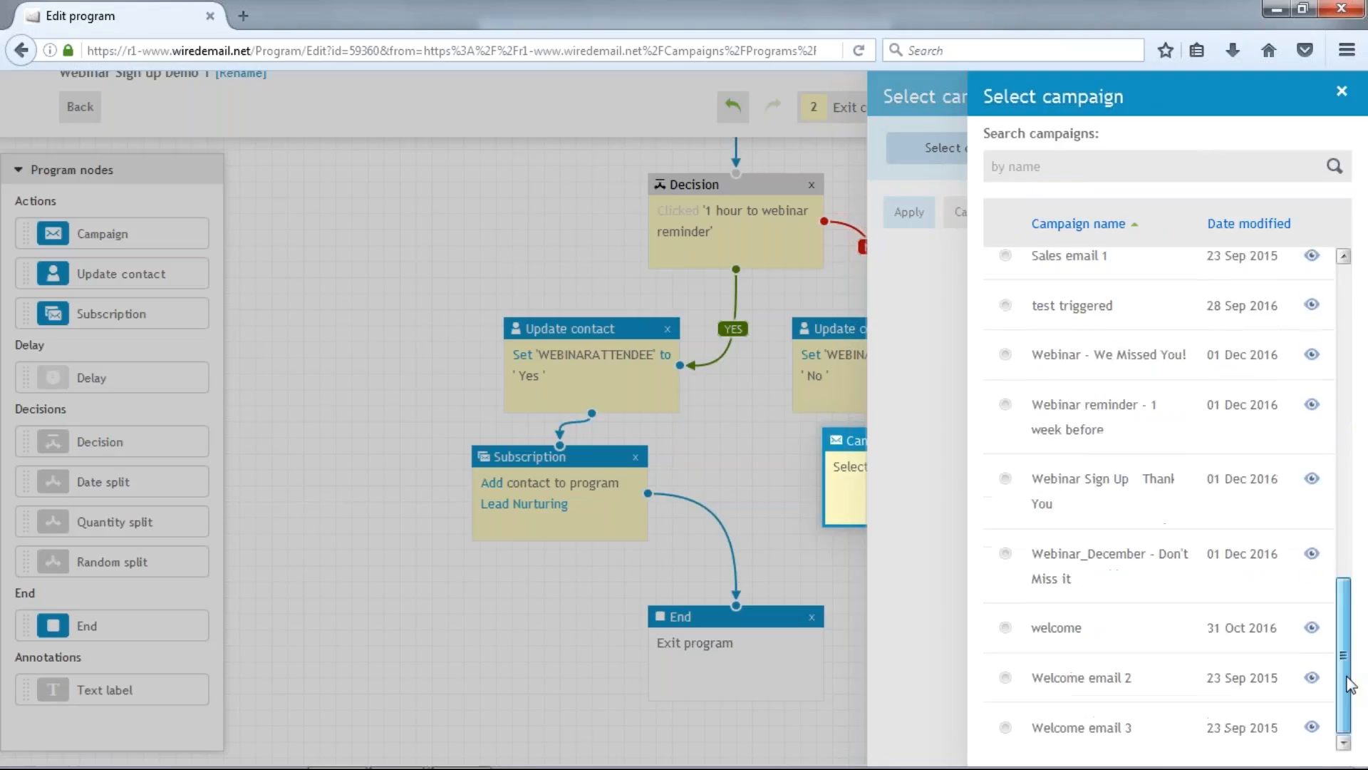
{"action": "left_click", "coordinate": [1083, 354]}
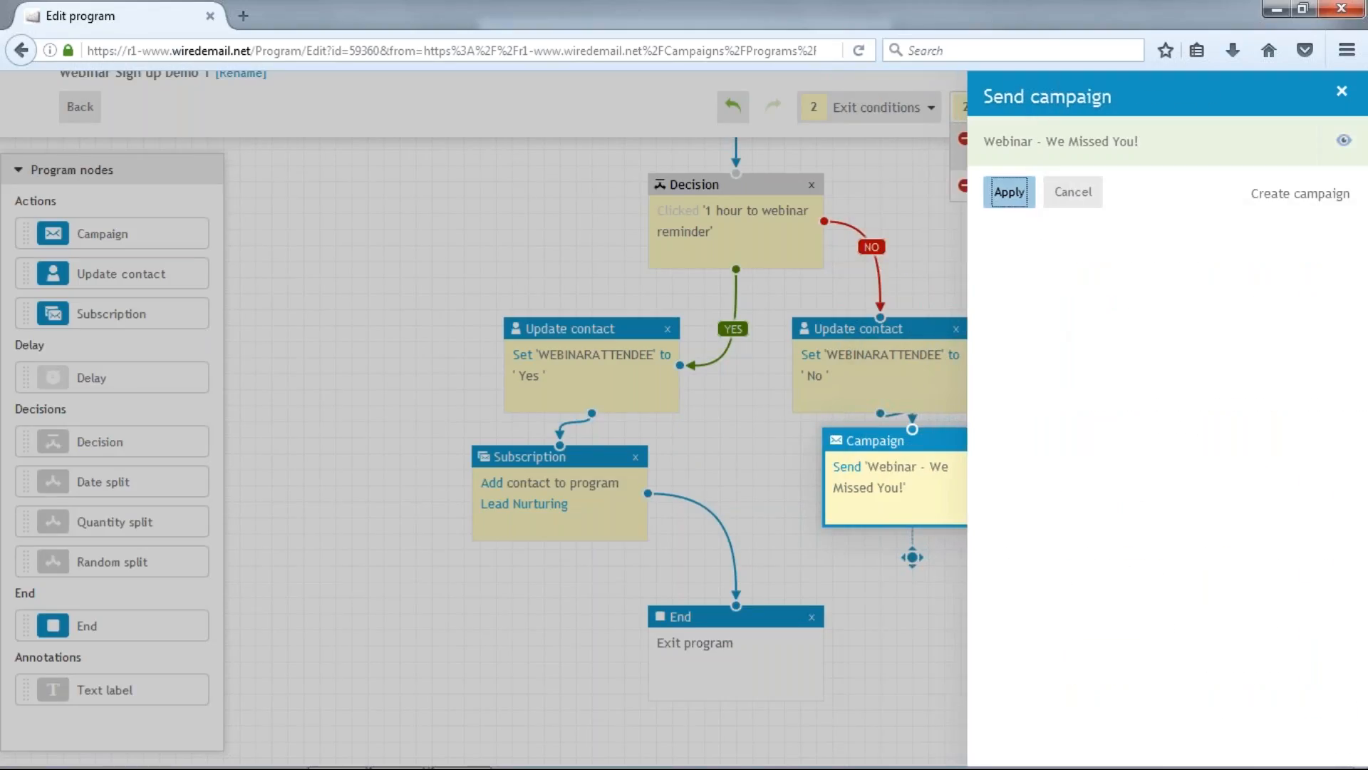
{"action": "left_click", "coordinate": [1008, 193]}
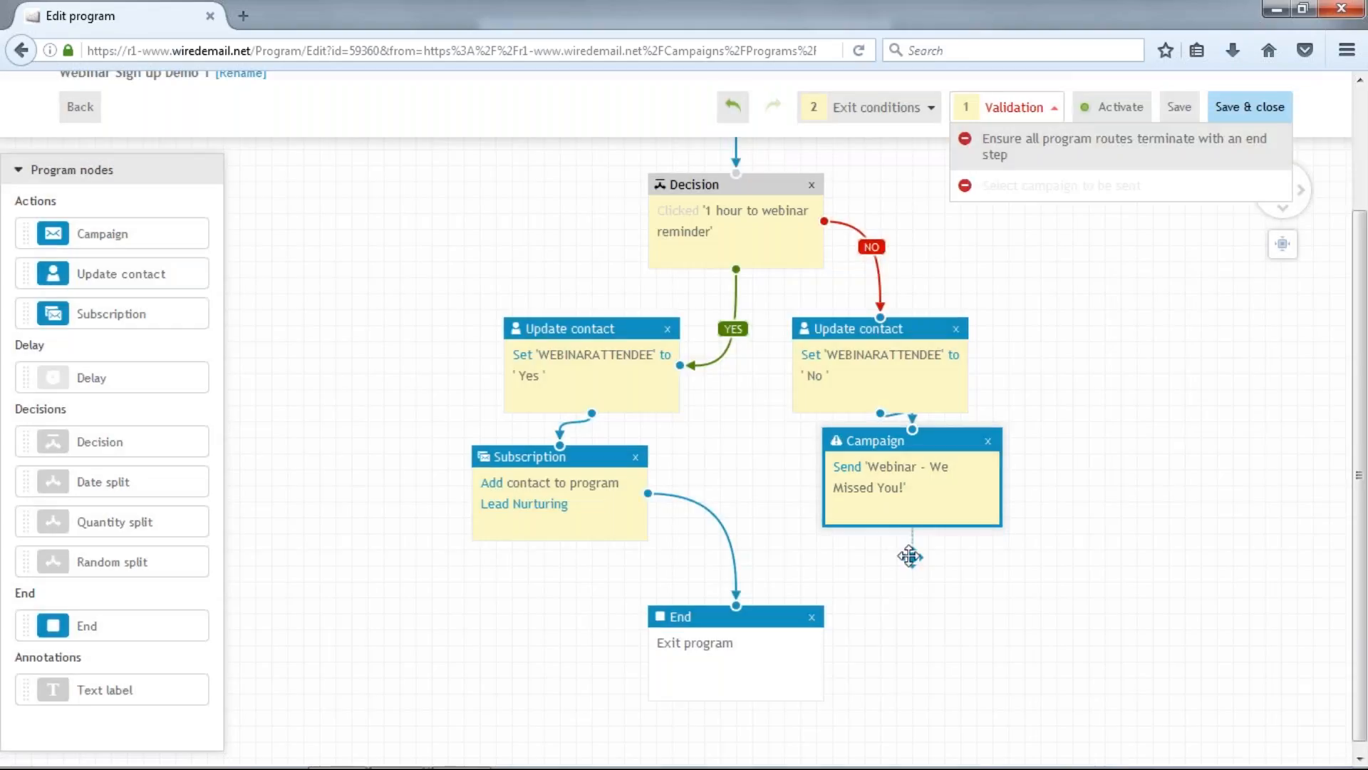
Connect the "Webinar - We Missed You!" Campaign to the End node and save the program
{"action": "left_click_drag", "start_coordinate": [915, 559], "coordinate": [799, 645]}
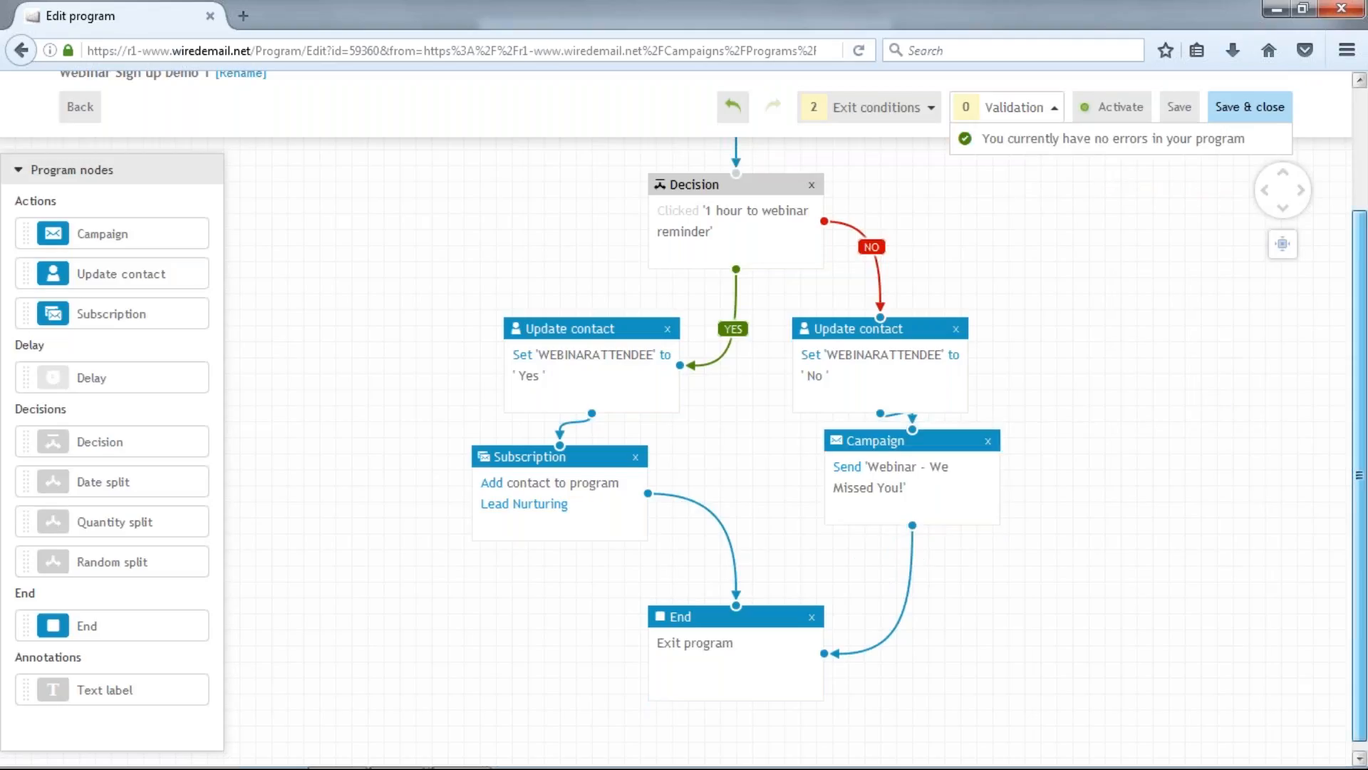
{"action": "scroll", "coordinate": [1359, 427], "scroll_direction": "up", "scroll_amount": 3}
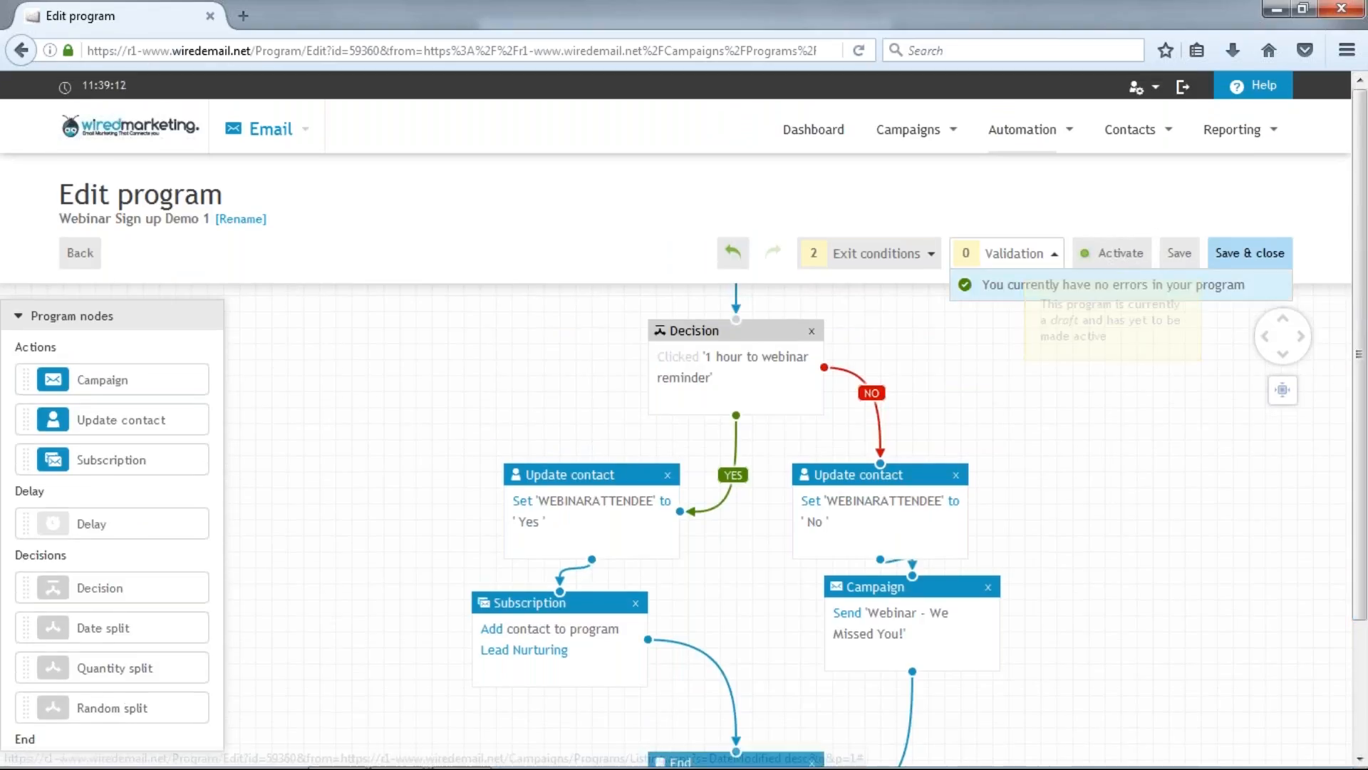
{"action": "left_click", "coordinate": [1167, 264]}
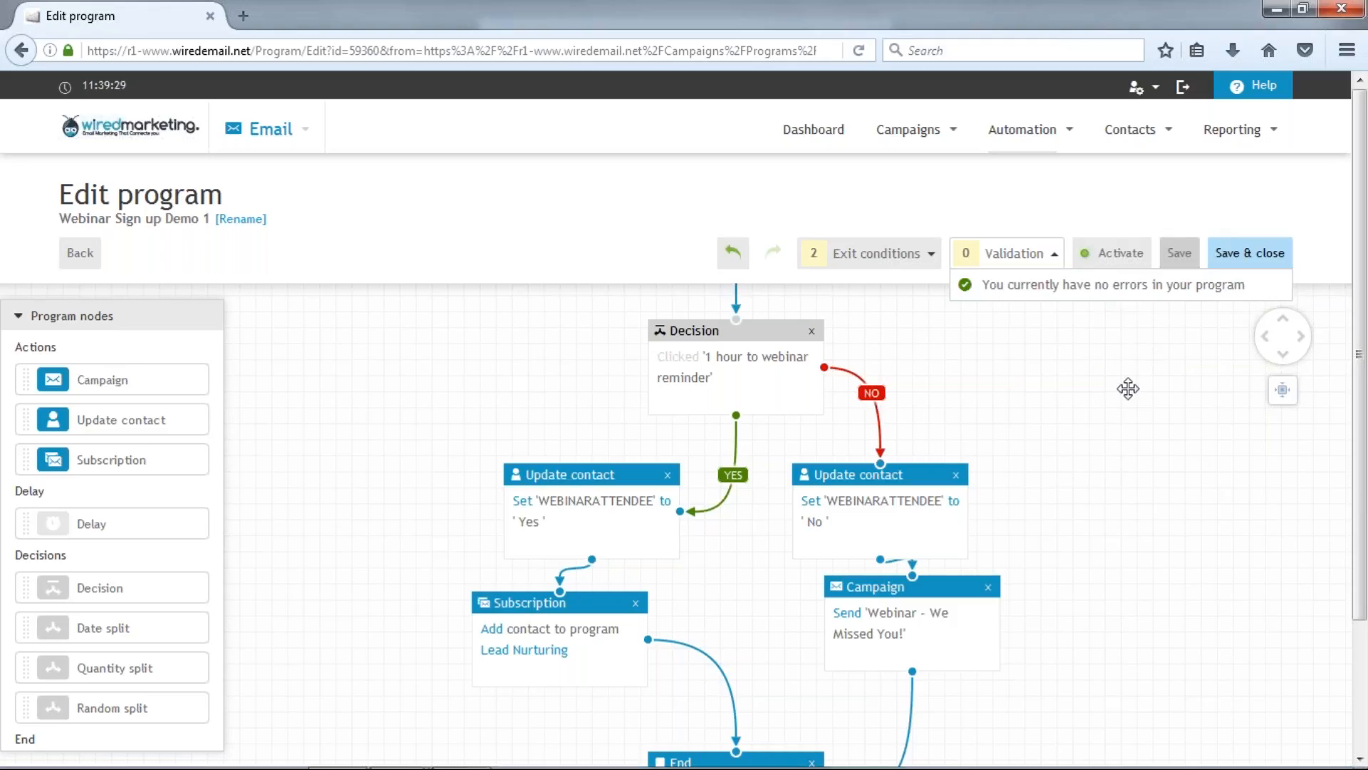
Return to the beginning of the program and examine the Start node and the first thank-you Campaign
{"action": "left_click_drag", "start_coordinate": [1127, 388], "coordinate": [1210, 744]}
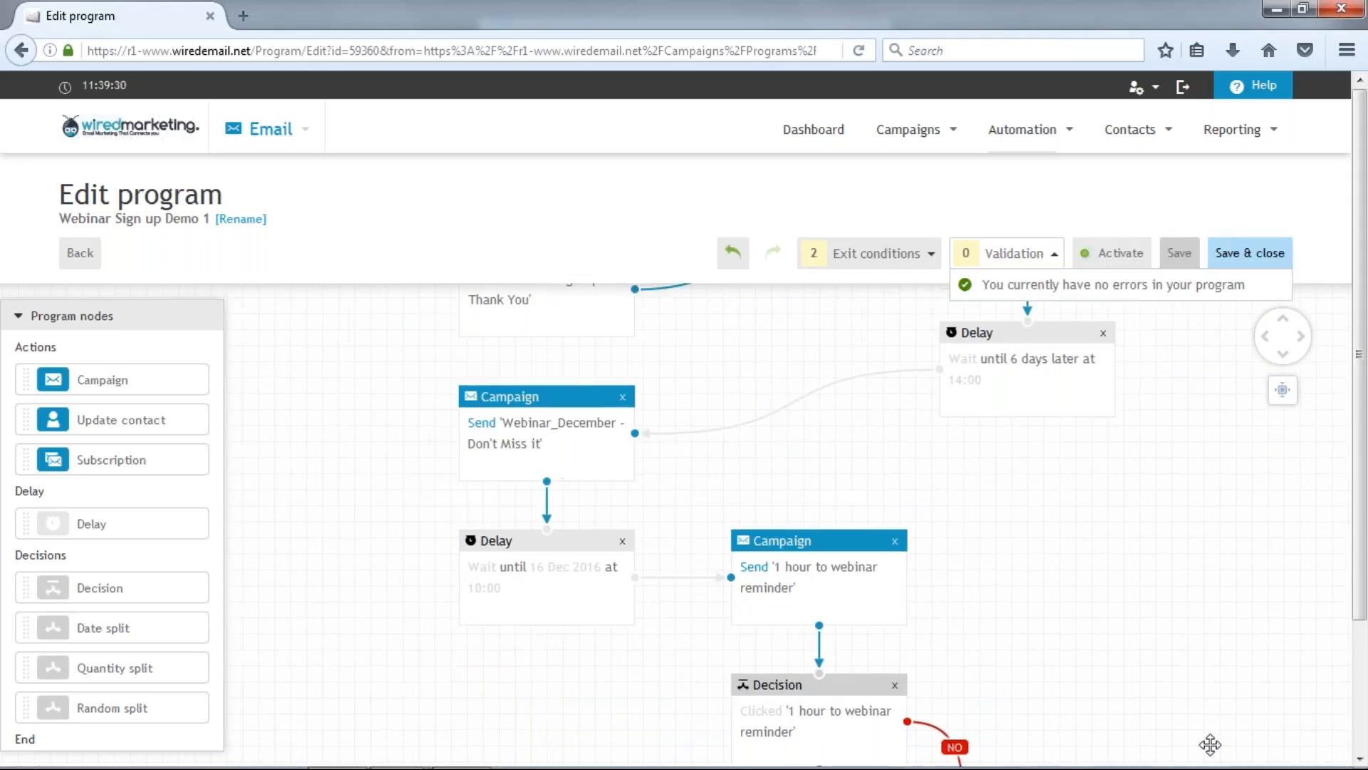
{"action": "left_click_drag", "start_coordinate": [840, 473], "coordinate": [887, 603]}
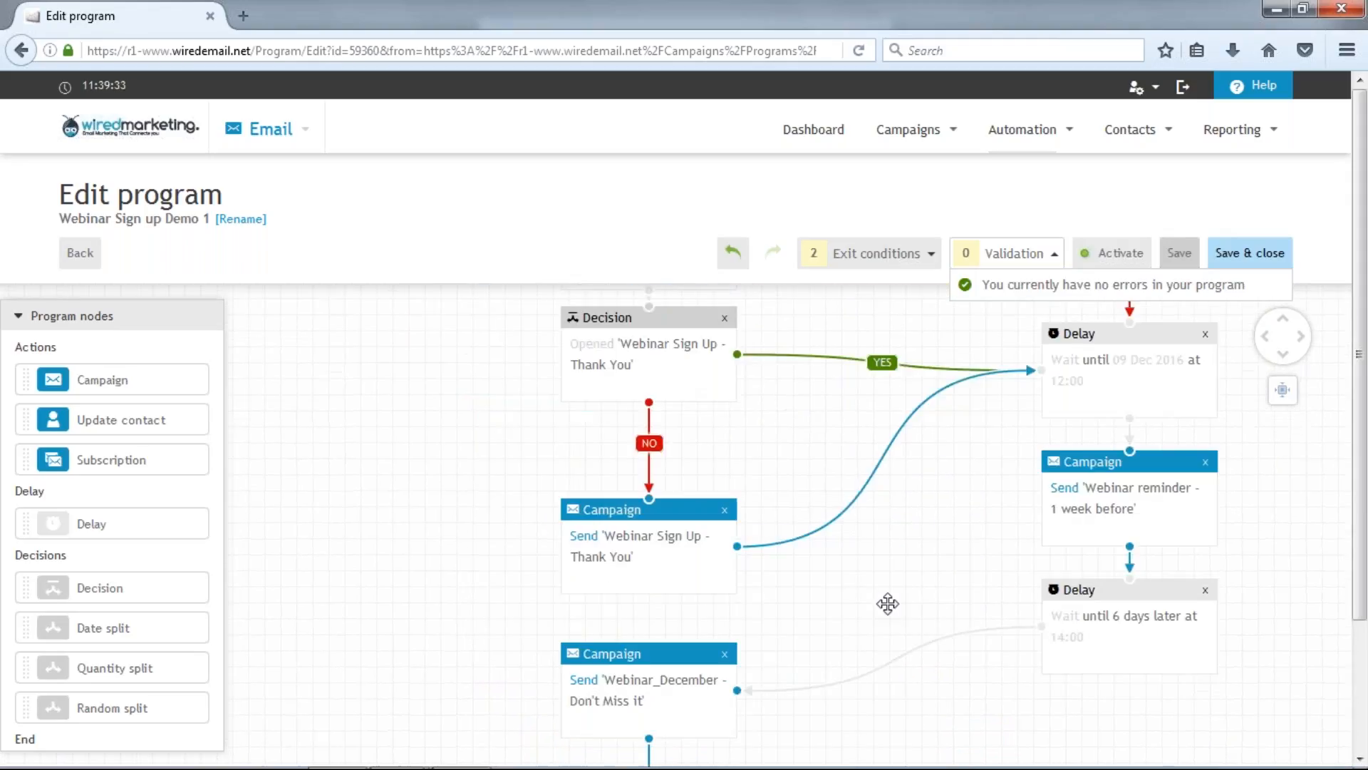
{"action": "left_click_drag", "start_coordinate": [387, 568], "coordinate": [378, 724]}
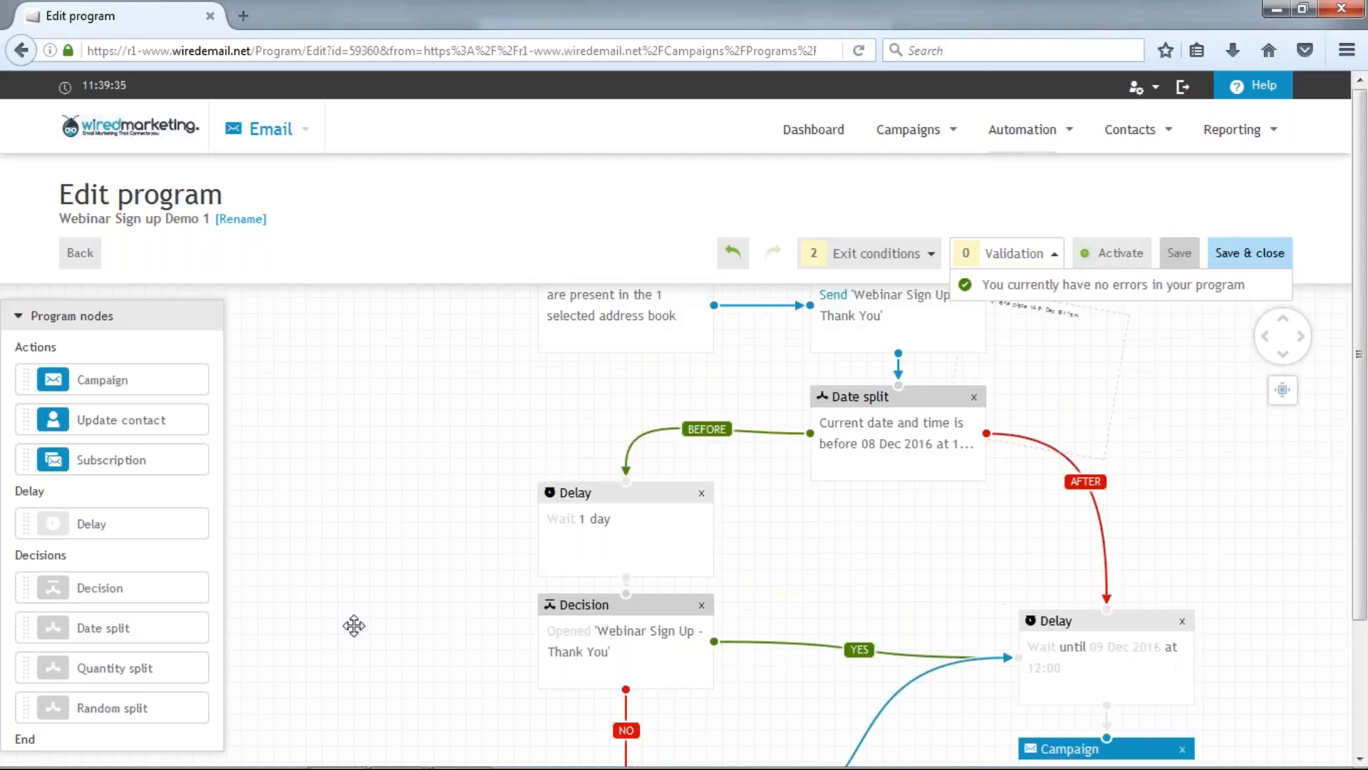
{"action": "left_click_drag", "start_coordinate": [366, 421], "coordinate": [387, 706]}
{"action": "left_click_drag", "start_coordinate": [391, 483], "coordinate": [351, 369]}
{"action": "left_click", "coordinate": [583, 440]}
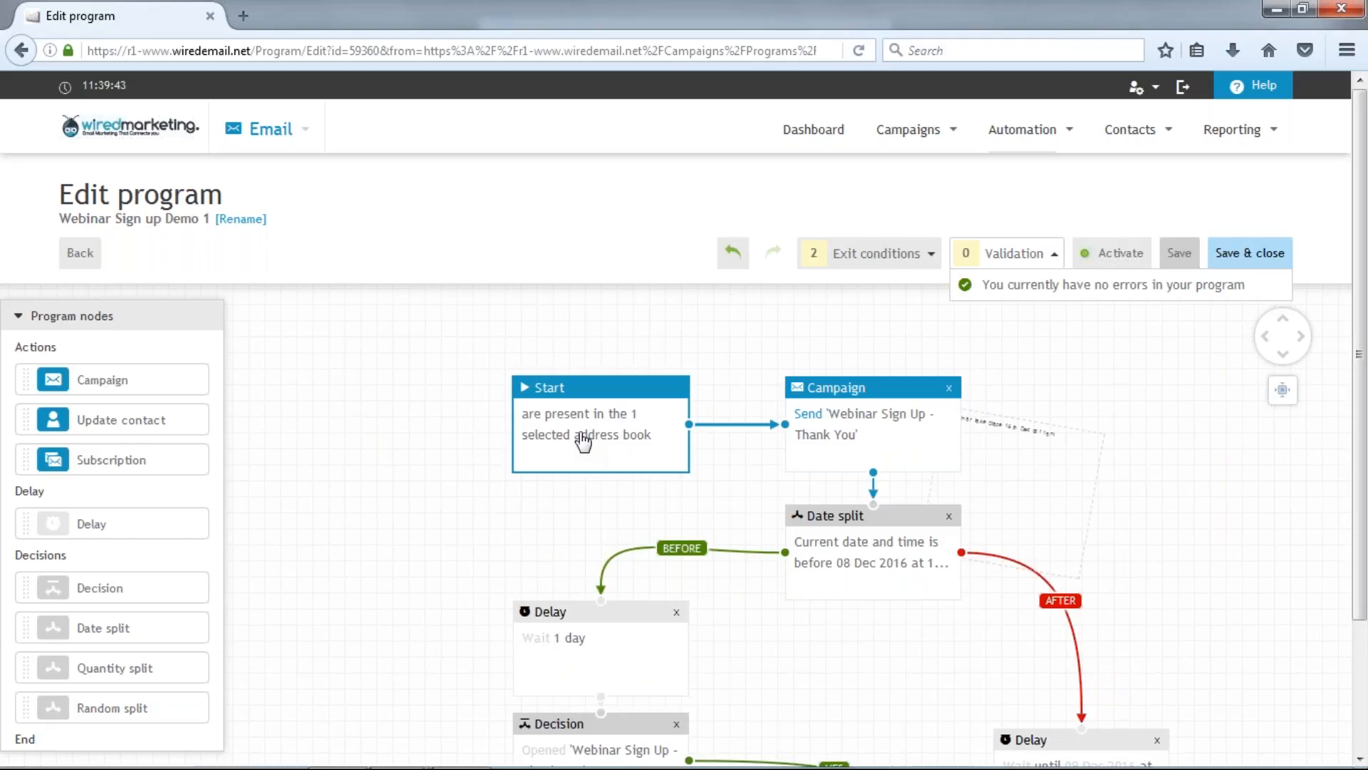
{"action": "left_click", "coordinate": [900, 426]}
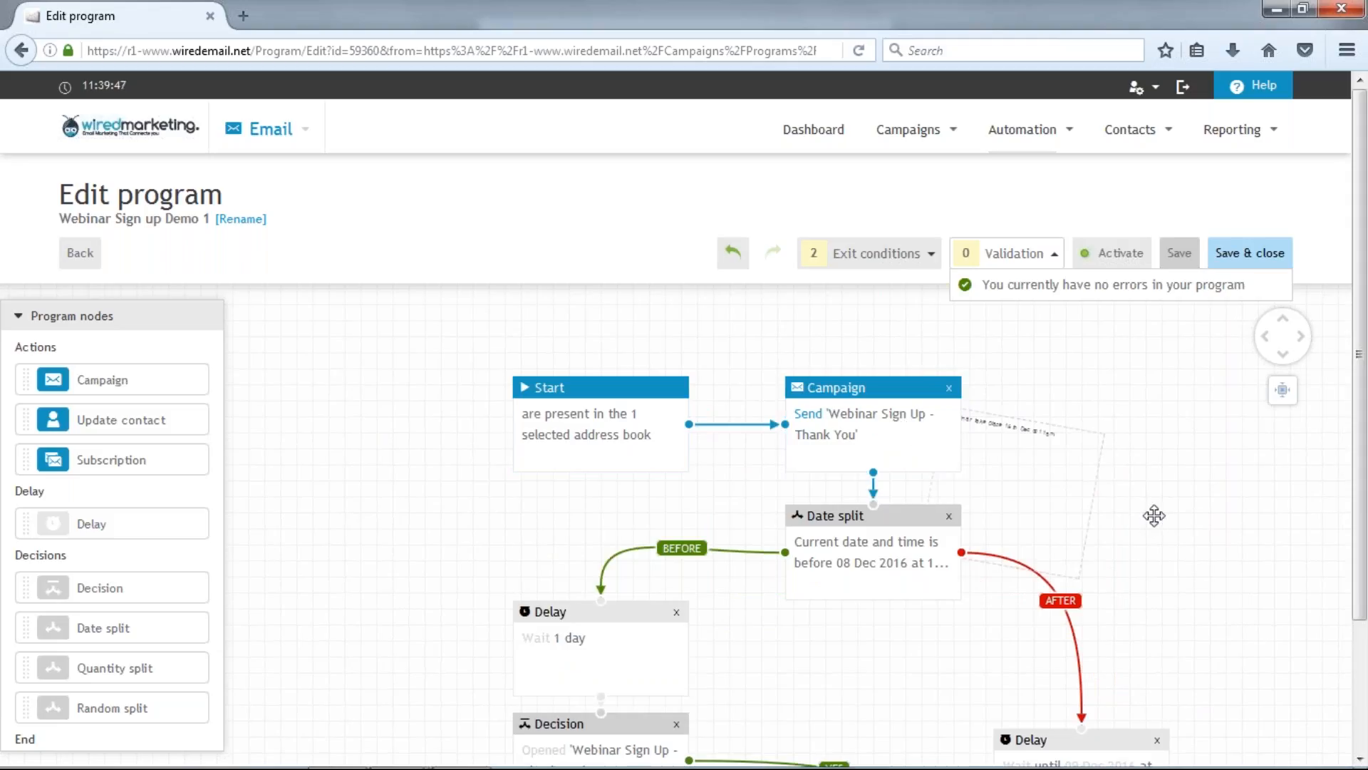
Review the program flow from the Date split through the delays, reminder campaigns and attendance Decision to the End node
{"action": "scroll", "coordinate": [1152, 481], "scroll_direction": "down", "scroll_amount": 3}
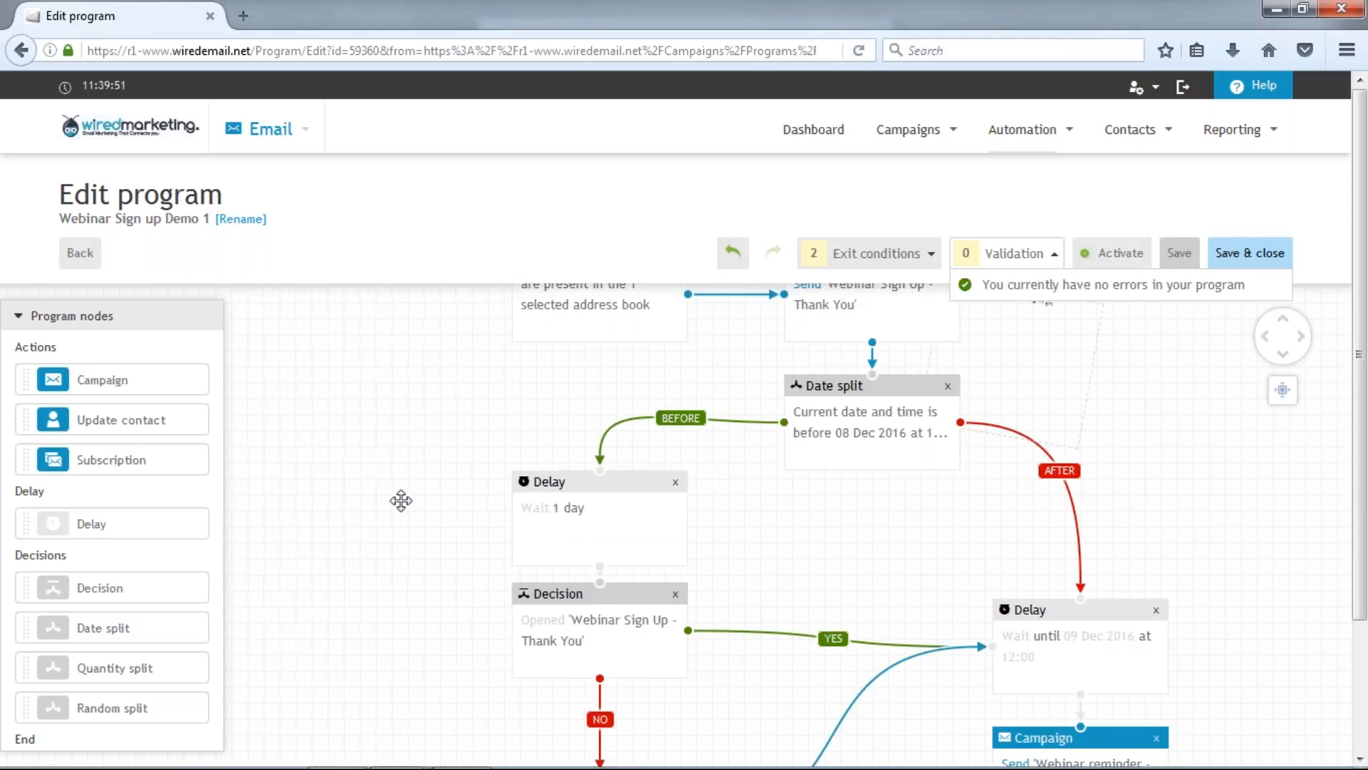
{"action": "scroll", "coordinate": [385, 436], "scroll_direction": "down", "scroll_amount": 2}
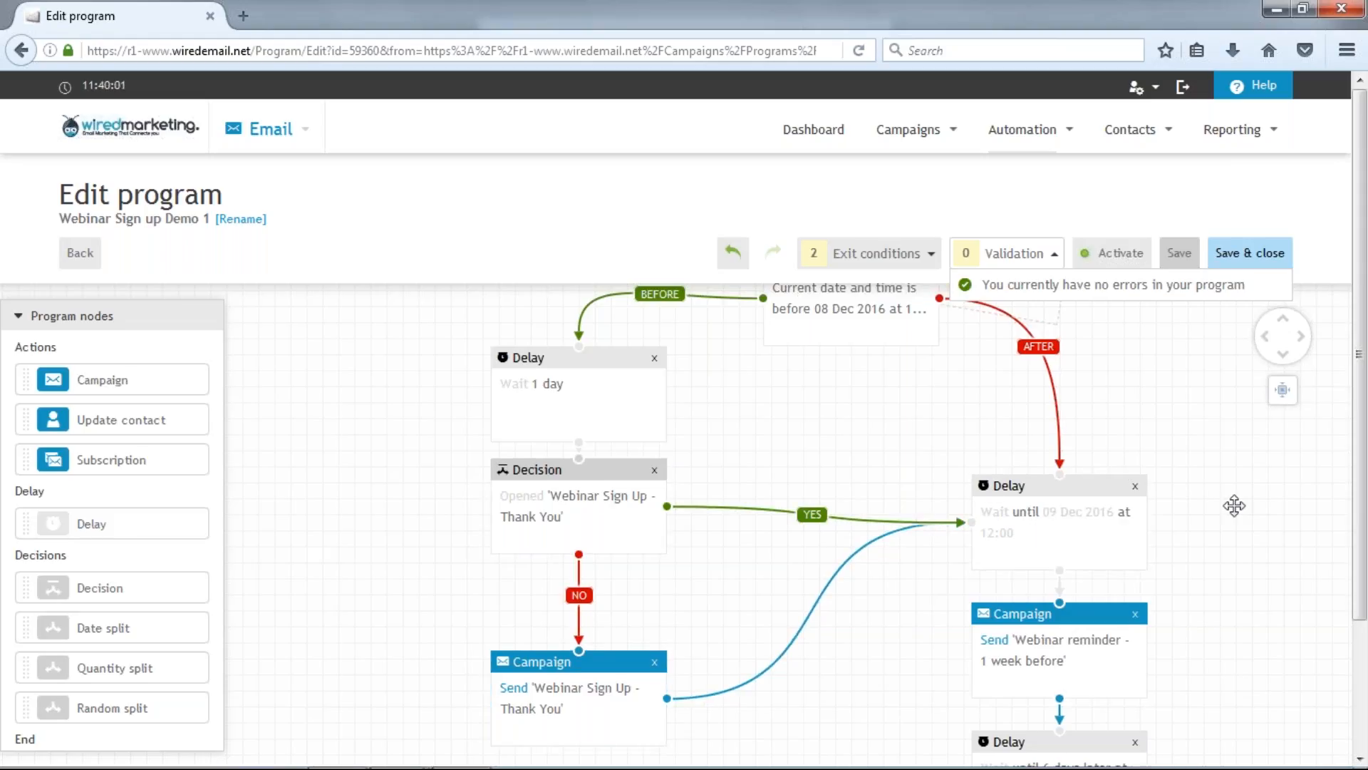
{"action": "left_click_drag", "start_coordinate": [1234, 504], "coordinate": [1191, 409]}
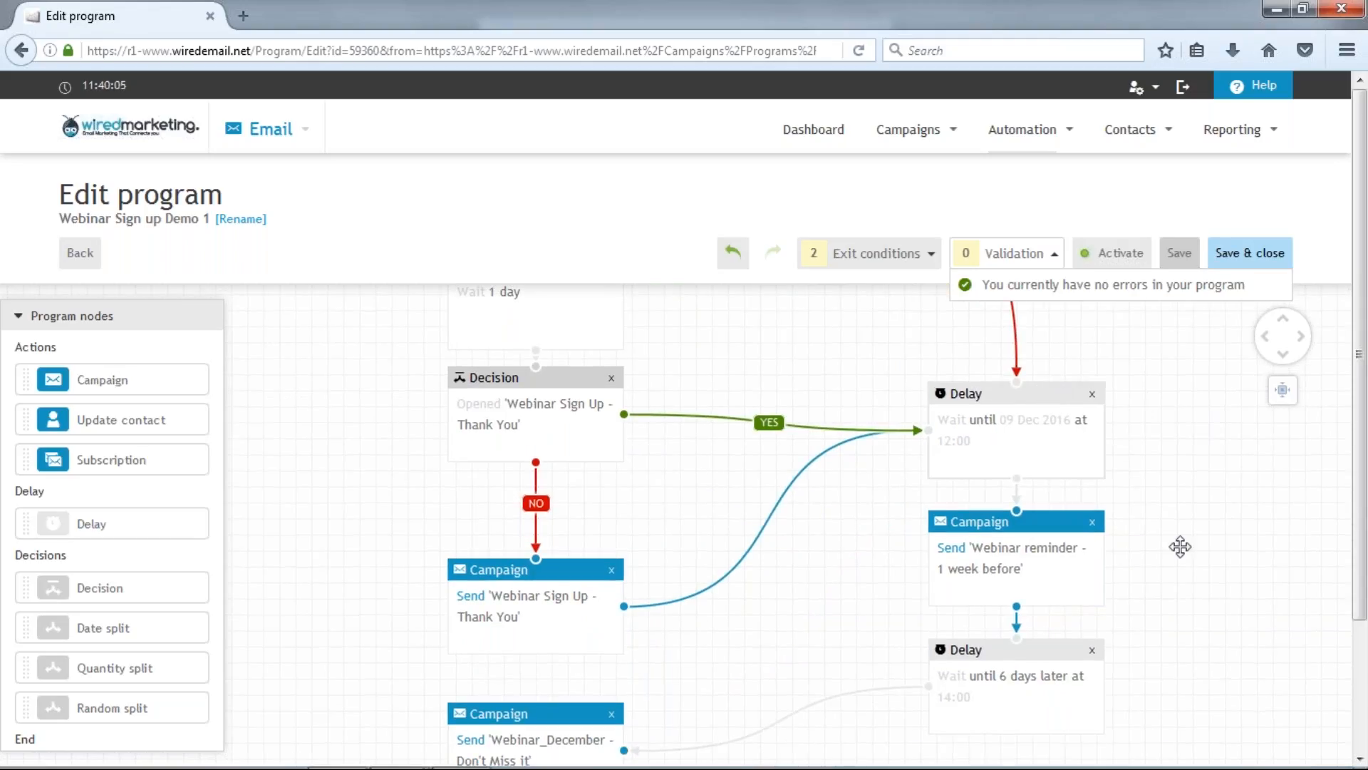
{"action": "left_click_drag", "start_coordinate": [1164, 520], "coordinate": [1156, 397]}
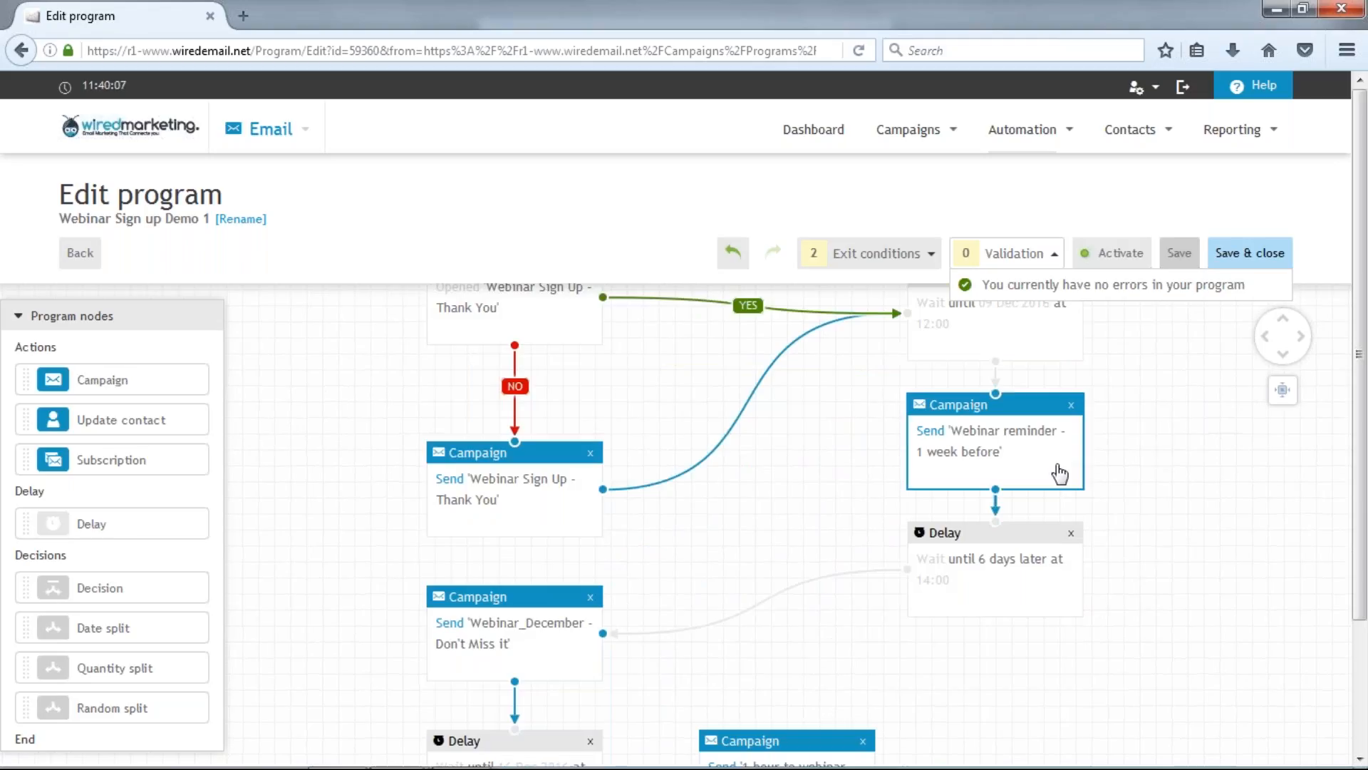
{"action": "left_click_drag", "start_coordinate": [1200, 558], "coordinate": [1195, 473]}
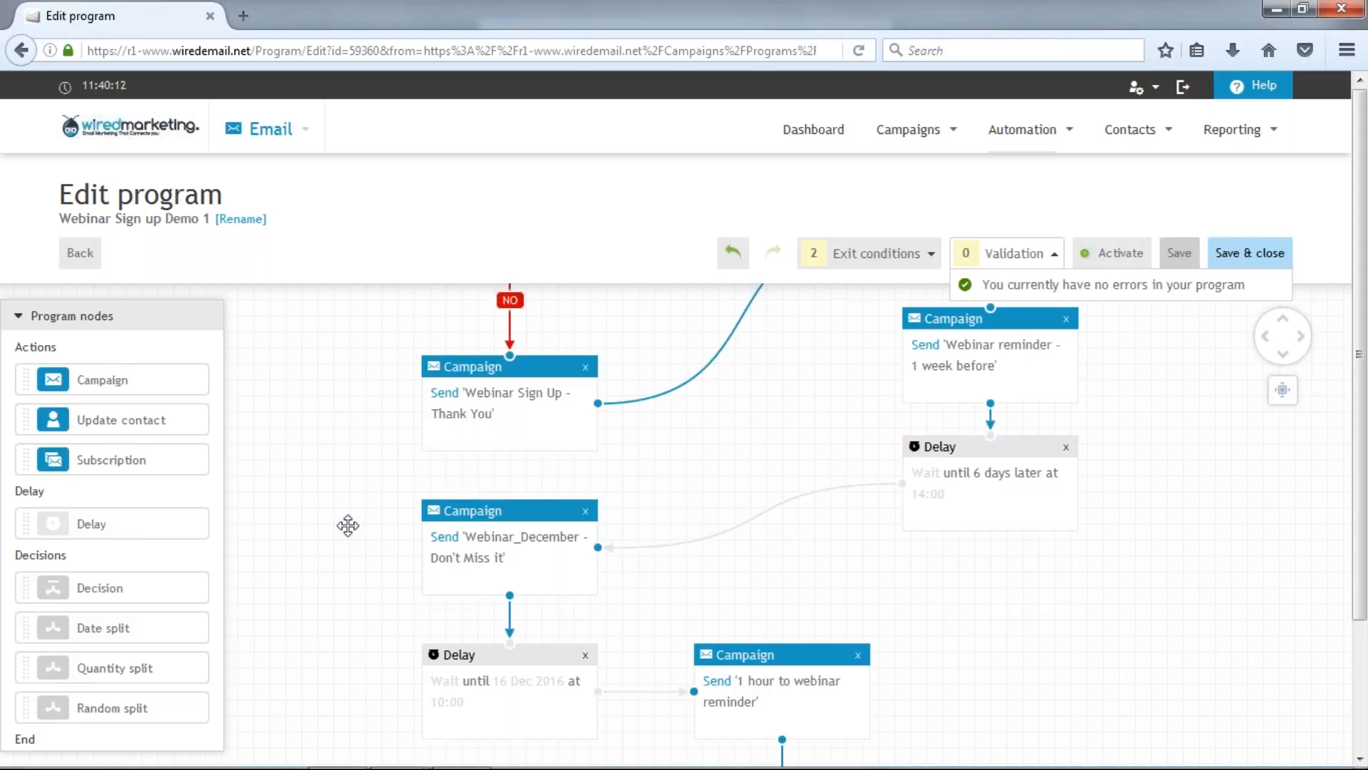
{"action": "scroll", "coordinate": [347, 525], "scroll_direction": "down", "scroll_amount": 1}
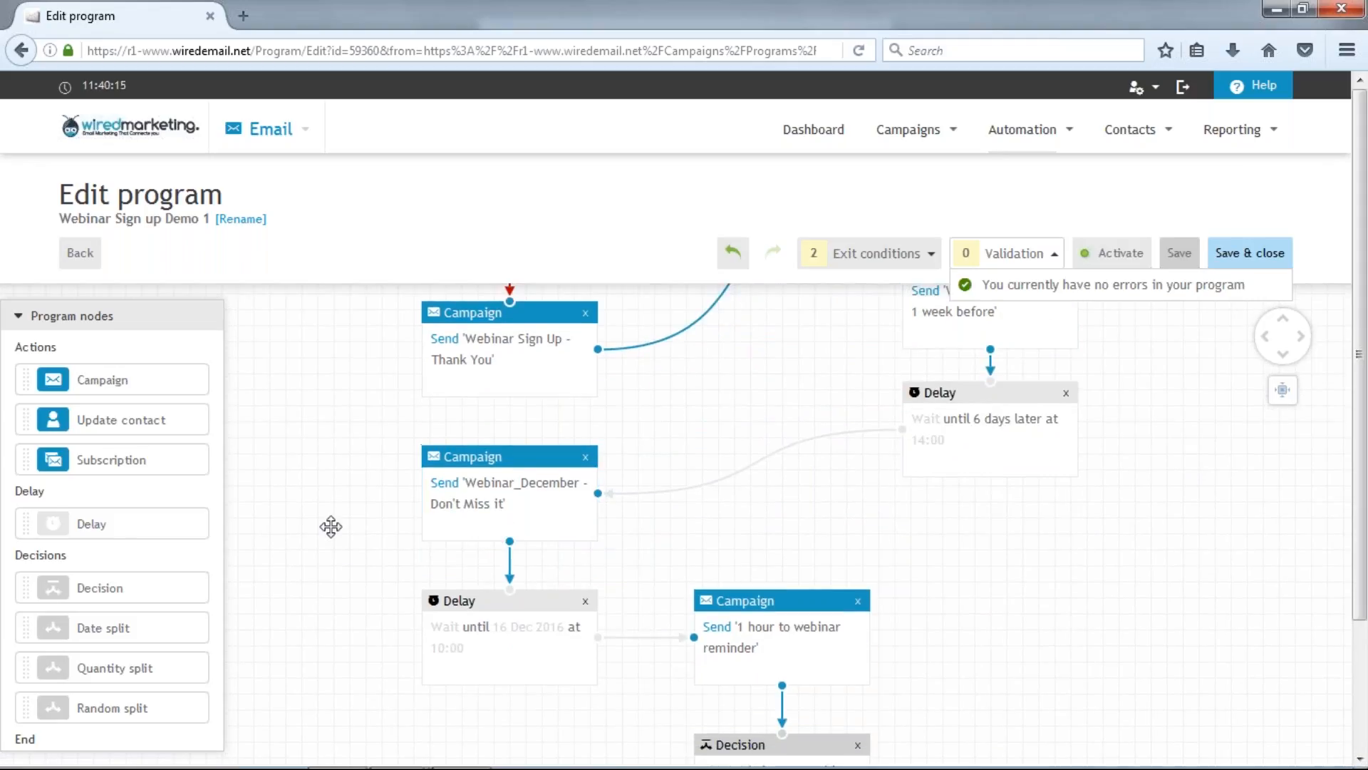
{"action": "left_click_drag", "start_coordinate": [331, 525], "coordinate": [327, 436]}
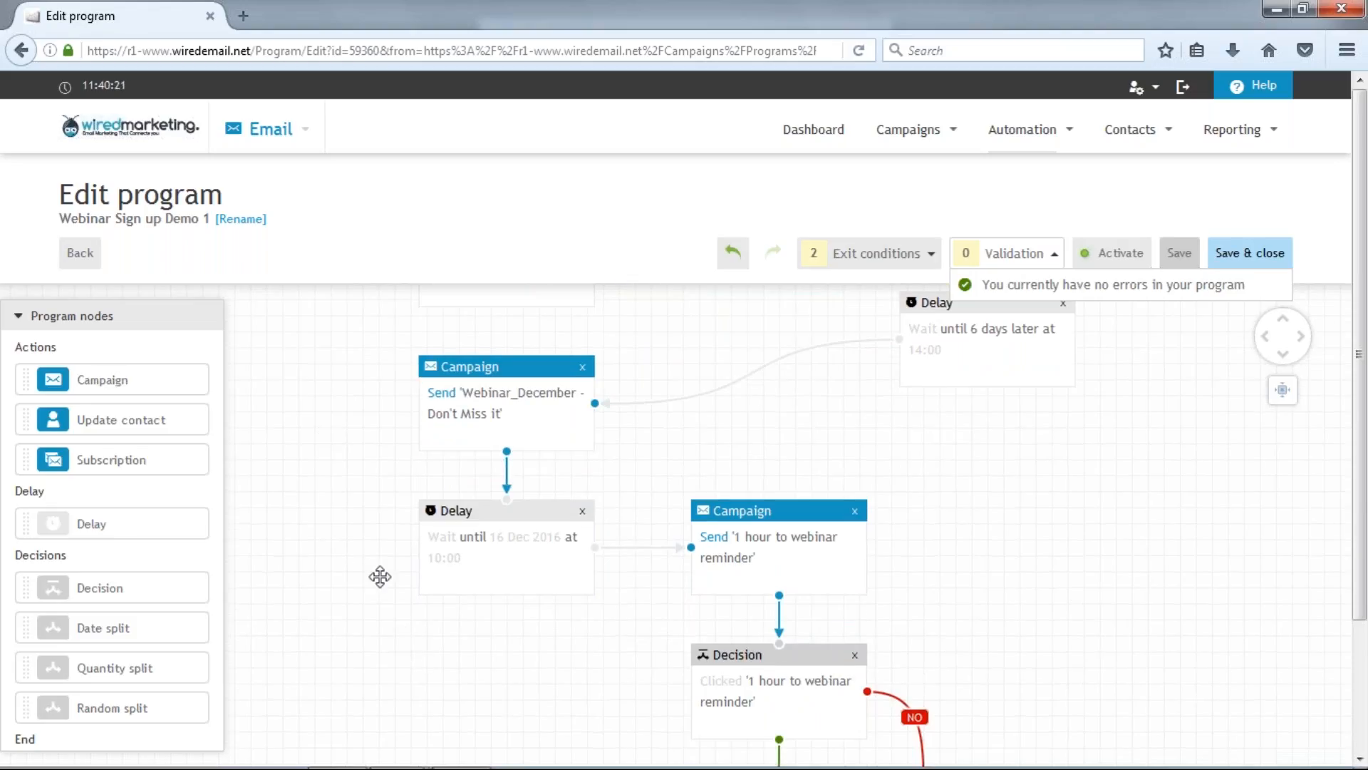
{"action": "left_click_drag", "start_coordinate": [1224, 511], "coordinate": [1209, 371]}
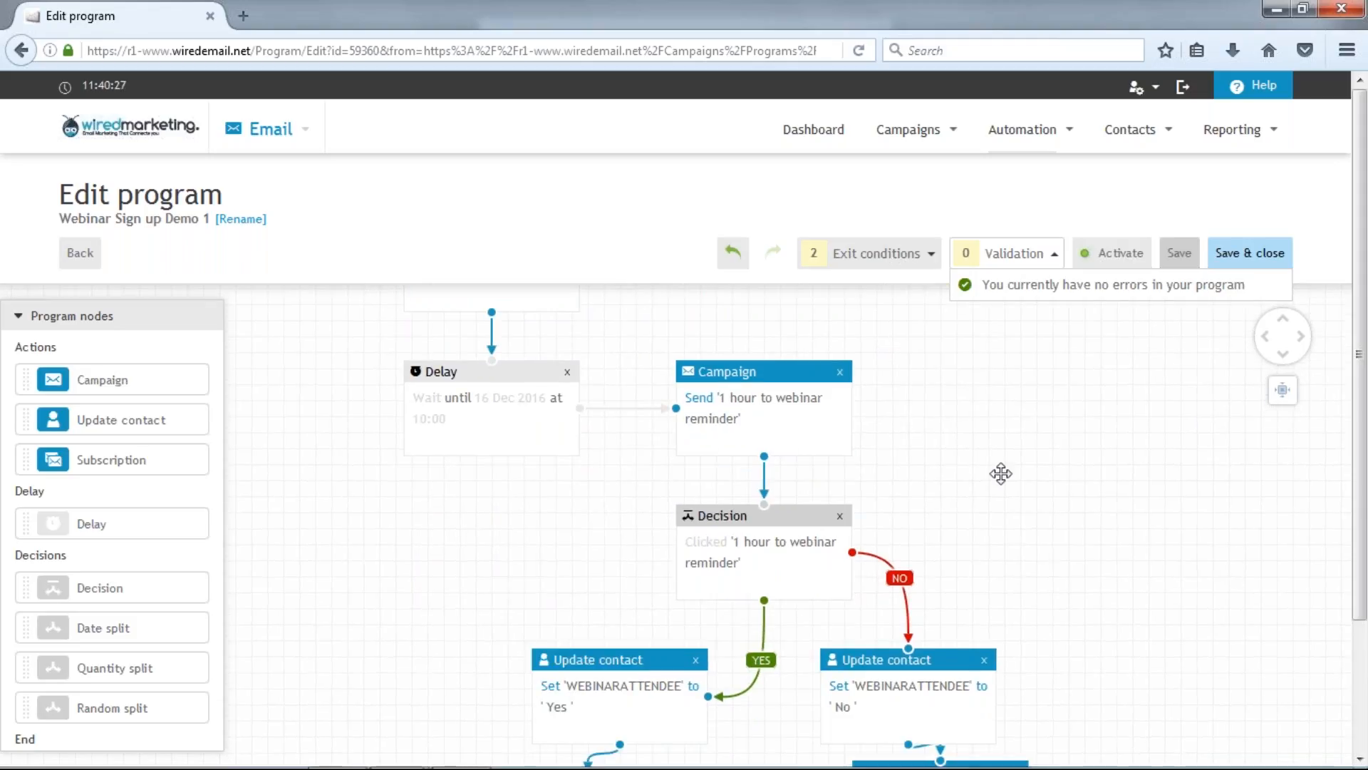
{"action": "left_click_drag", "start_coordinate": [1036, 430], "coordinate": [1046, 326]}
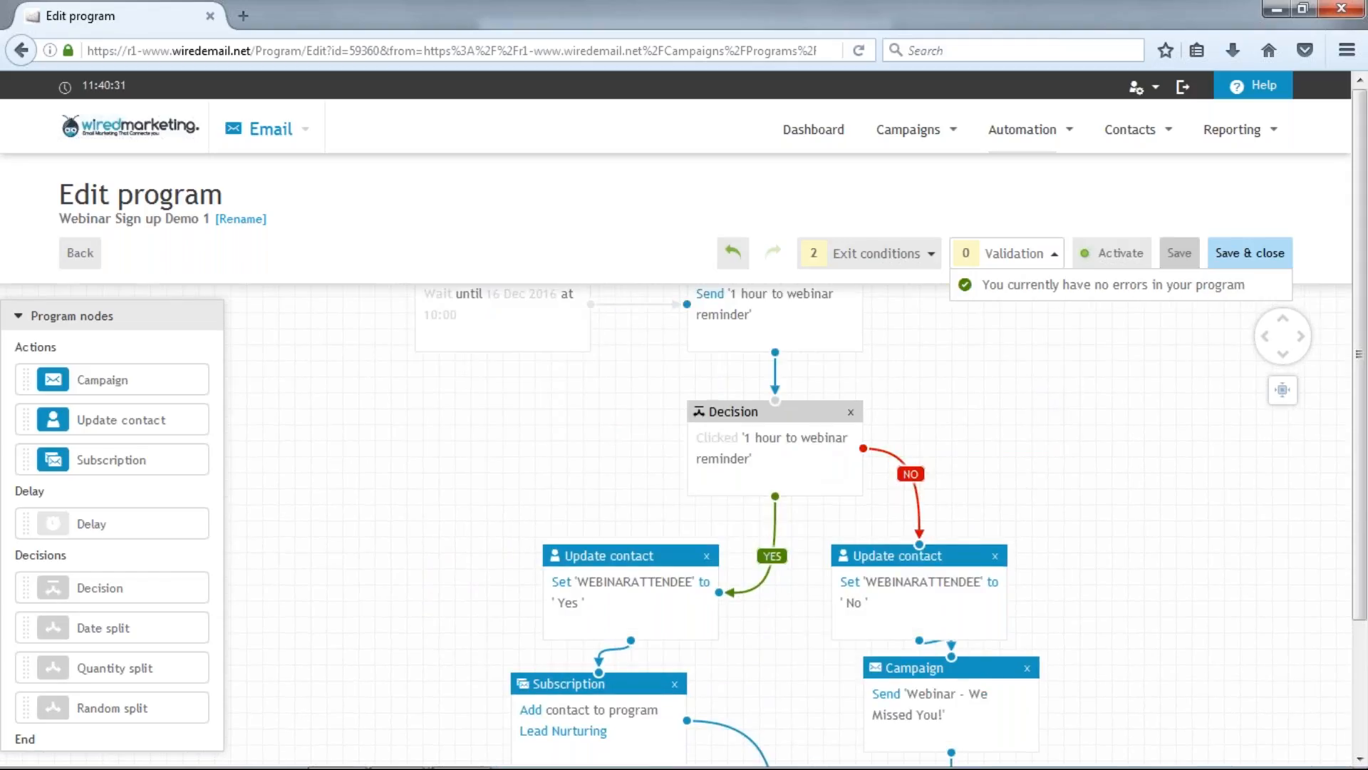
{"action": "left_click_drag", "start_coordinate": [424, 461], "coordinate": [413, 381]}
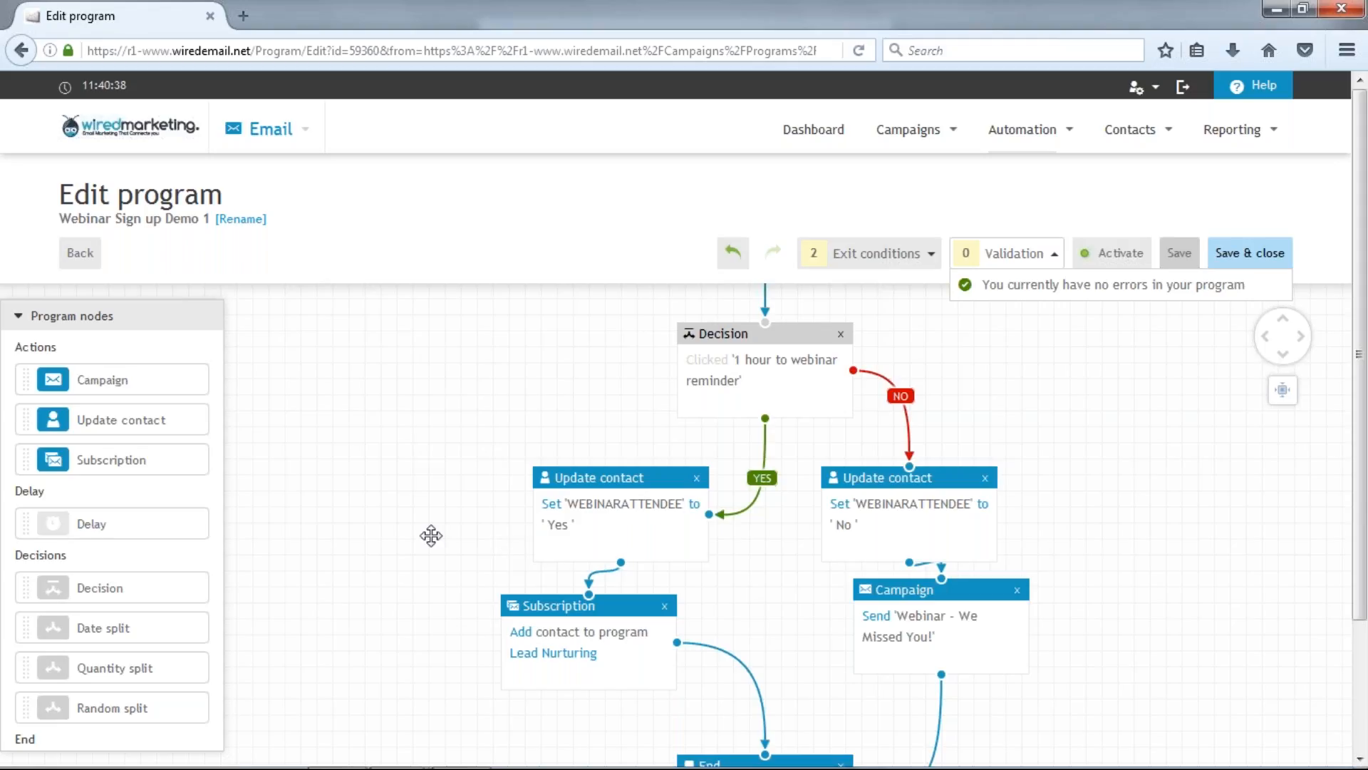
{"action": "left_click_drag", "start_coordinate": [431, 535], "coordinate": [430, 446]}
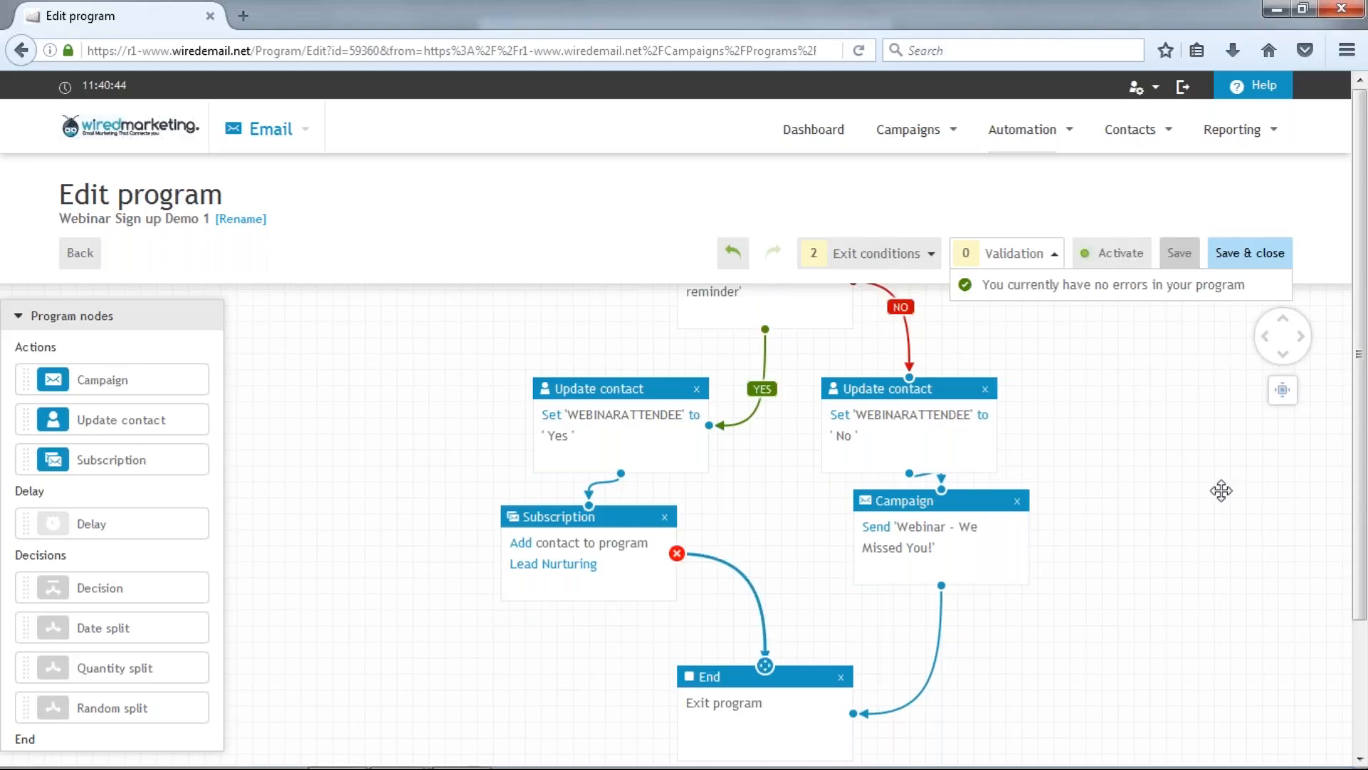
Move the "Webinar - We Missed You!" Campaign node slightly lower to leave more room beneath the Update contact node
{"action": "left_click_drag", "start_coordinate": [982, 496], "coordinate": [981, 528]}
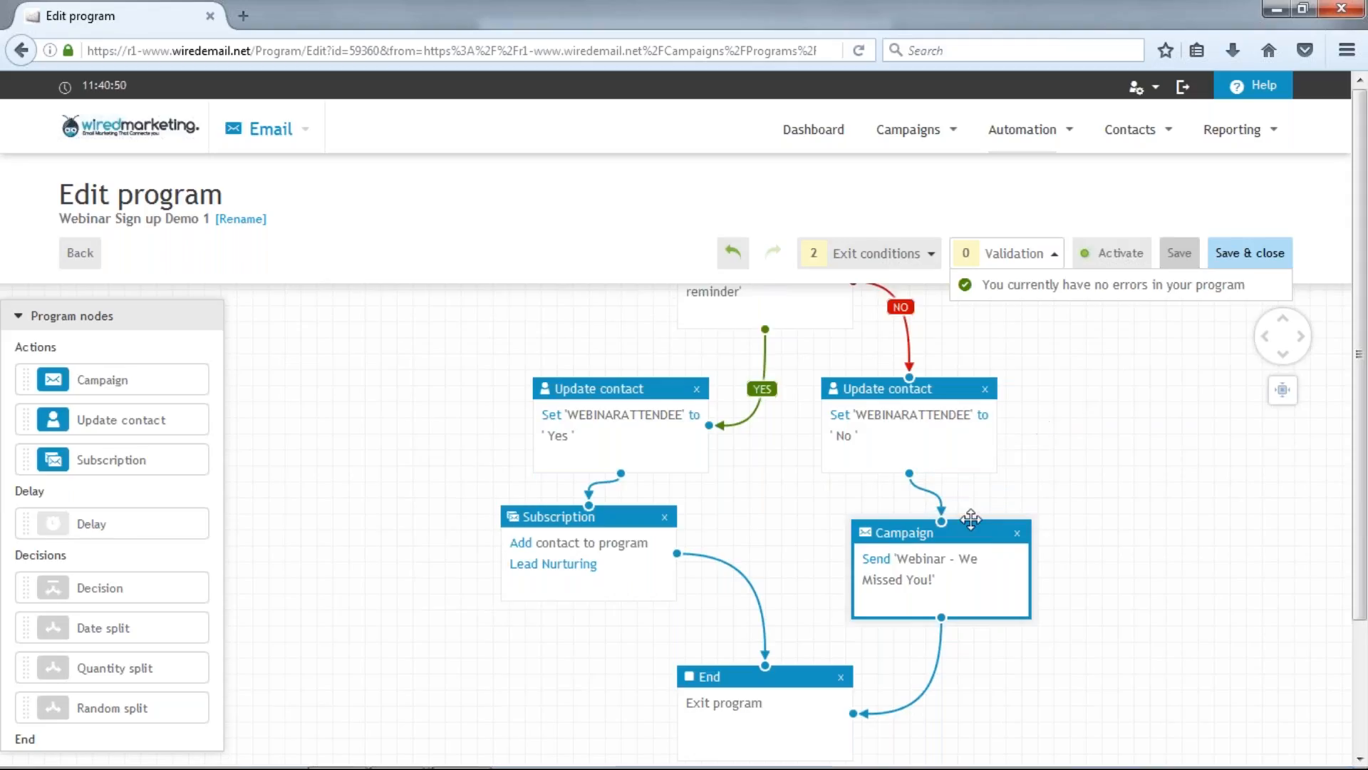
{"action": "left_click_drag", "start_coordinate": [1130, 528], "coordinate": [1153, 403]}
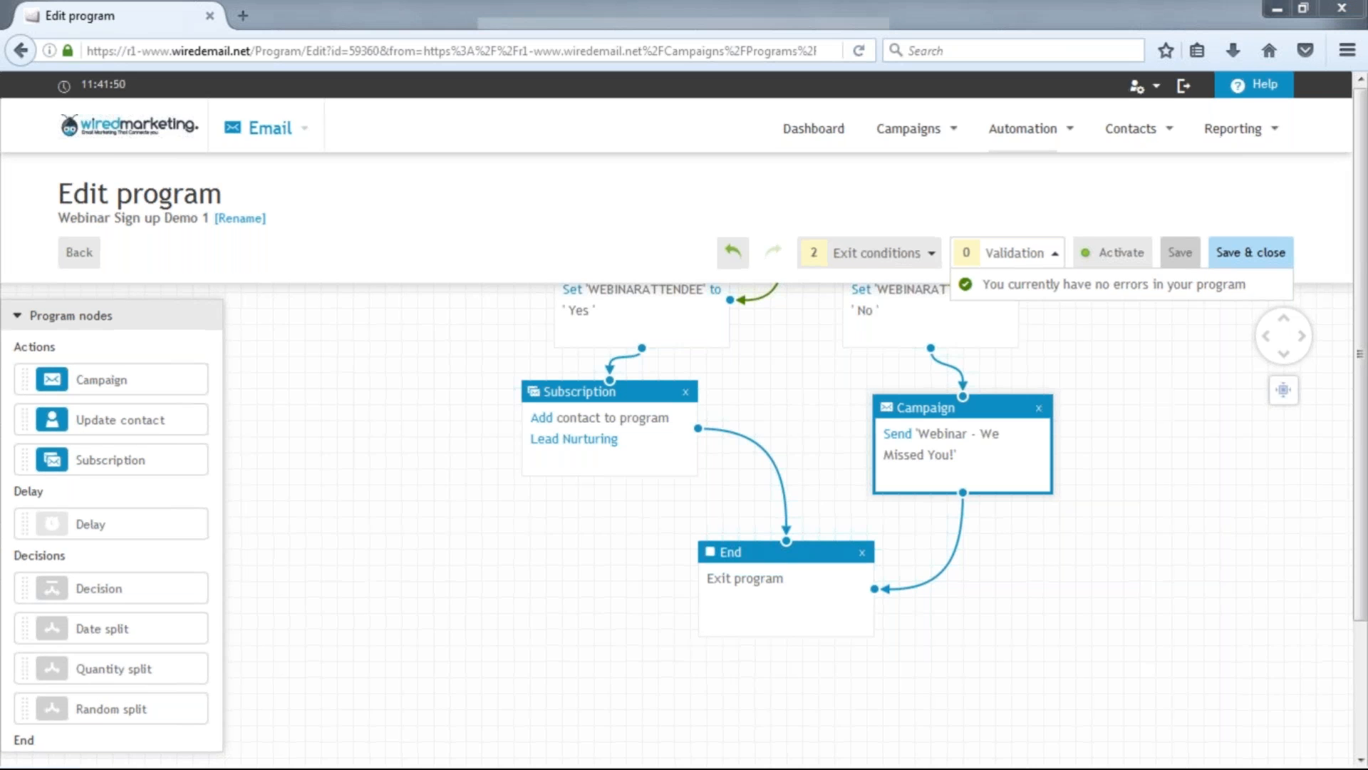
{"action": "key", "text": "super+Tab"}
{"action": "key", "text": "super+Tab"}
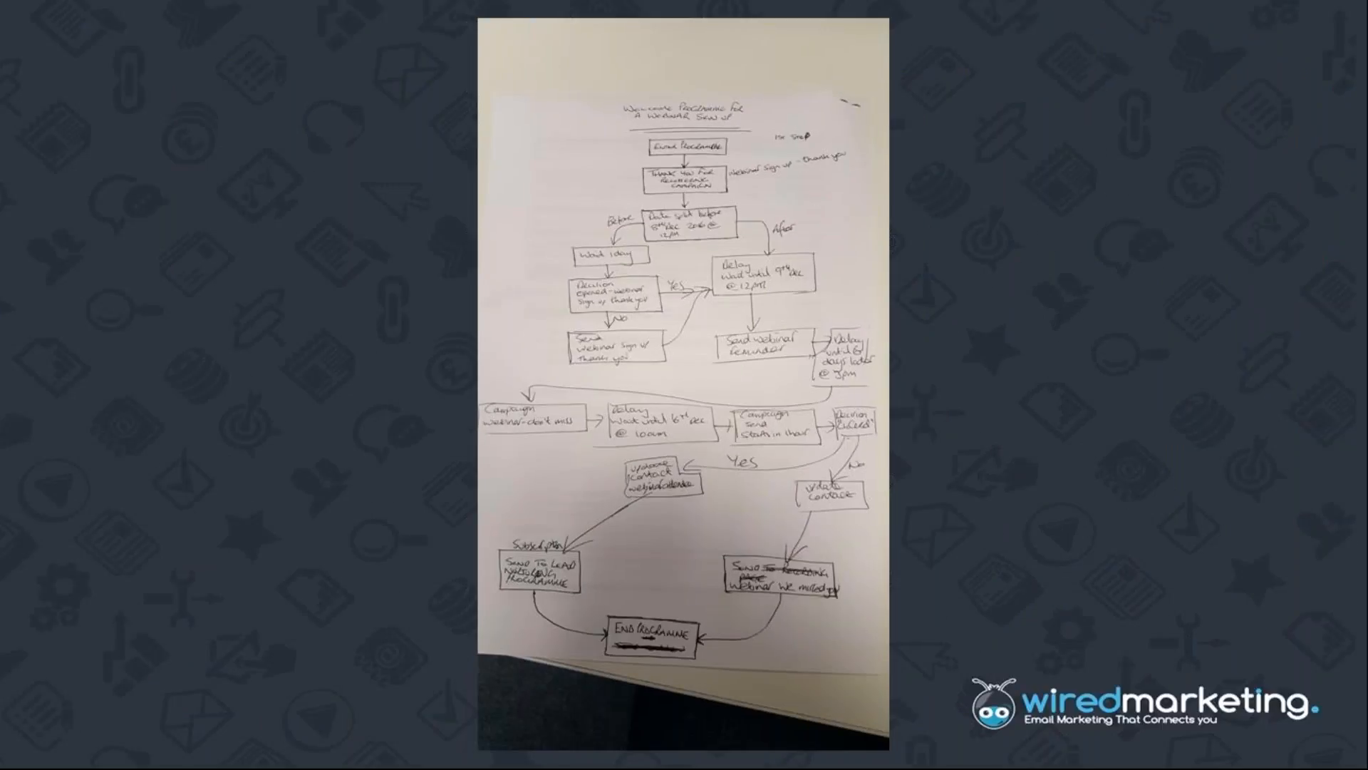
{"action": "key", "text": "Right"}
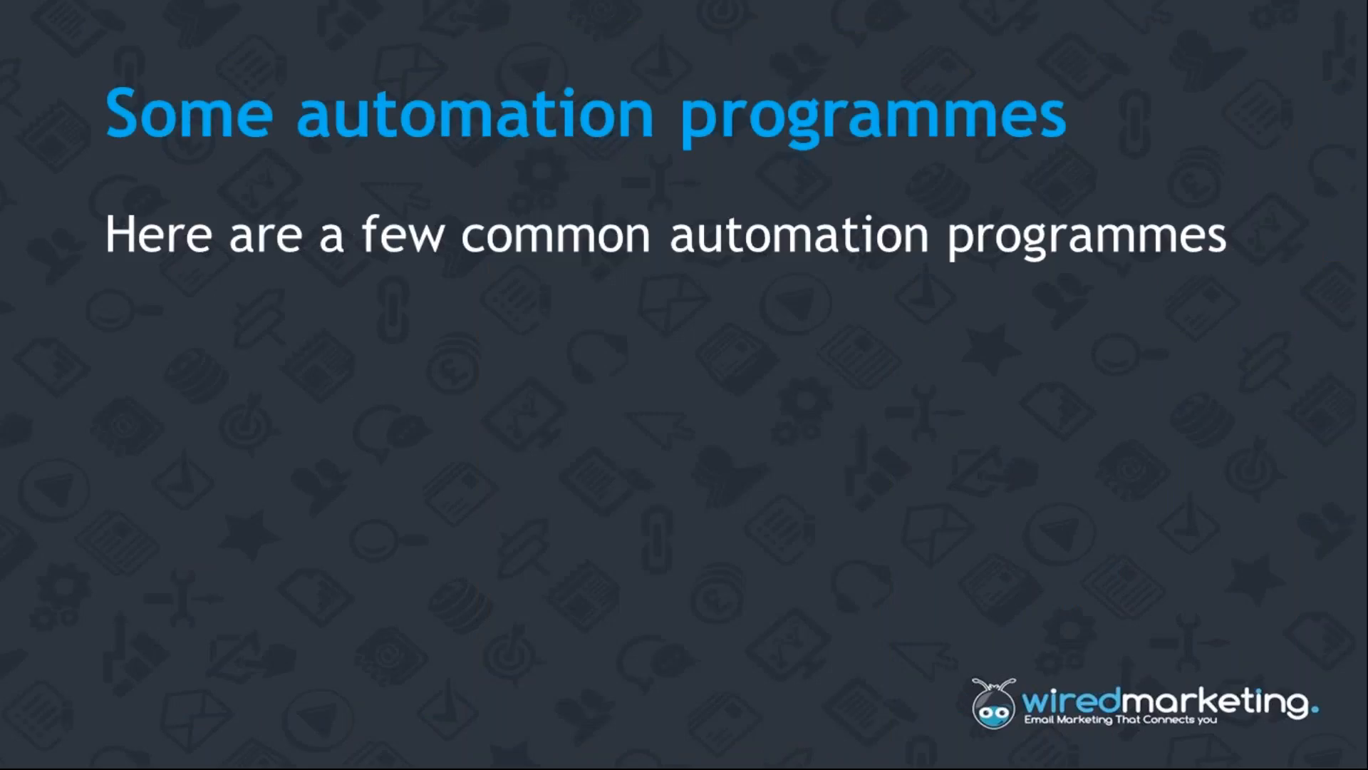